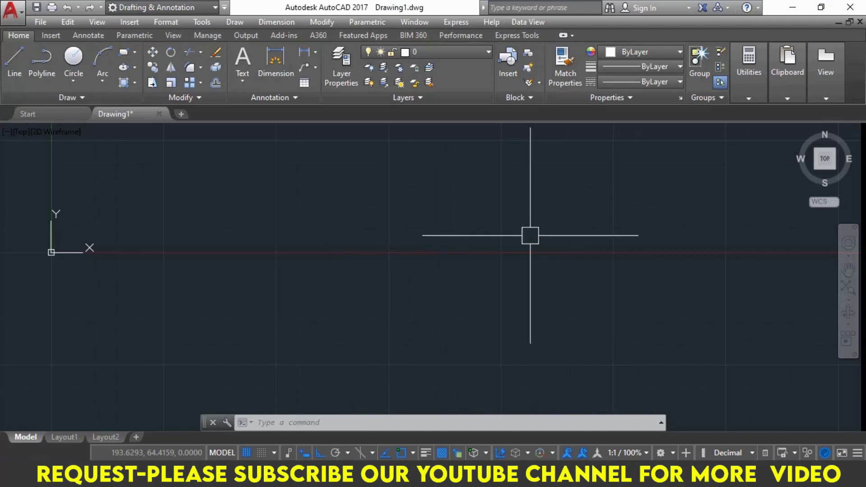
- Search YouTube for the AutoCAD trainer's channel using the creator's name
middle_drag(526, 205, 499, 323)
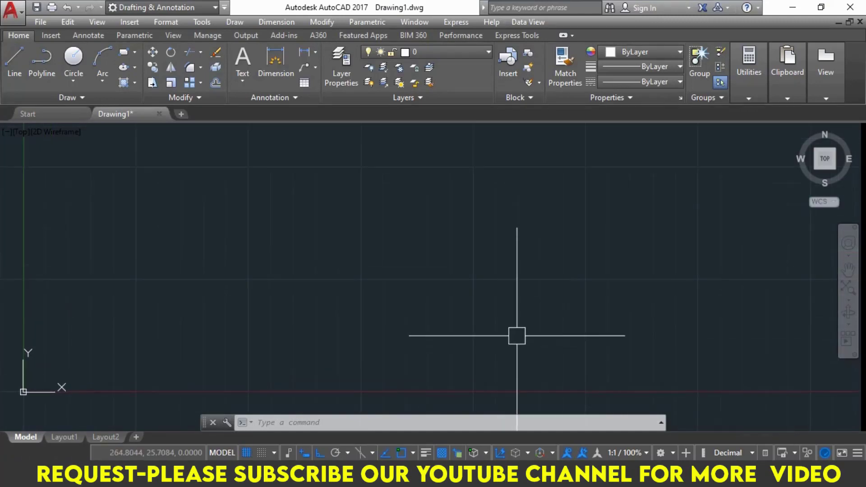
middle_drag(502, 293, 506, 332)
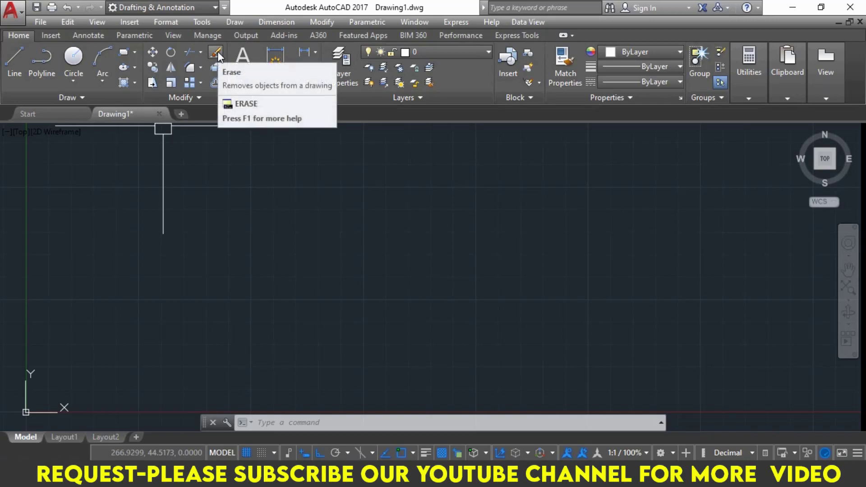
click(202, 73)
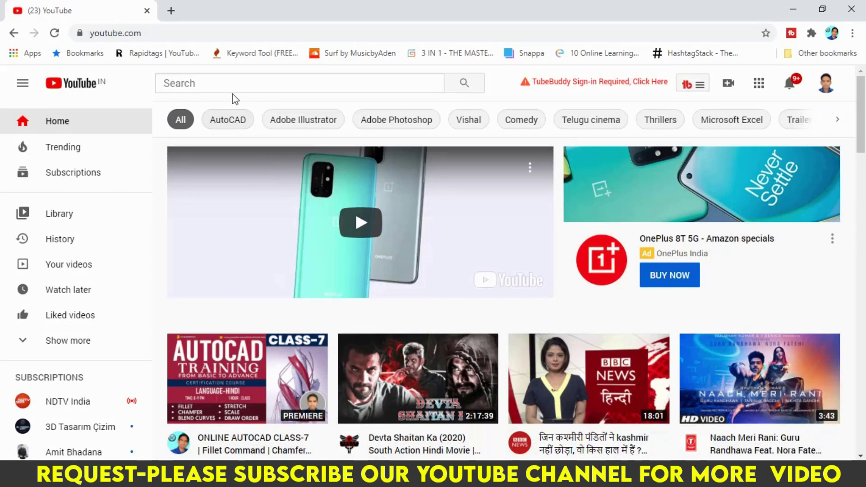
click(217, 85)
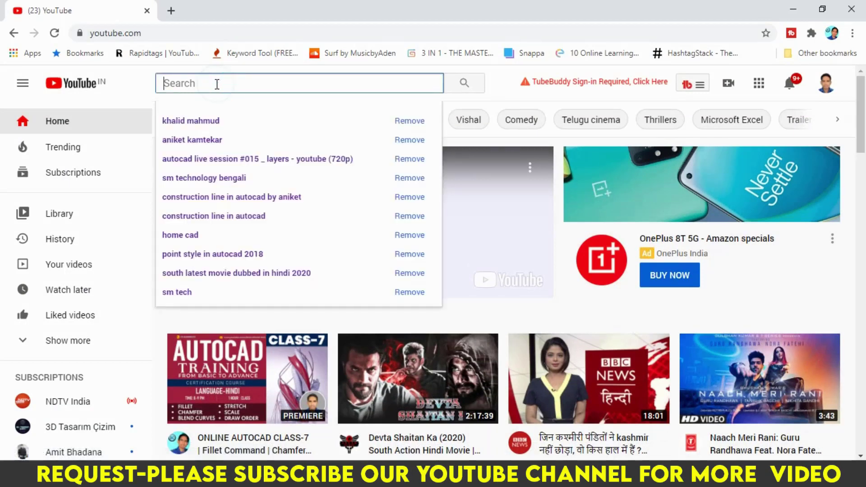
text(Khali)
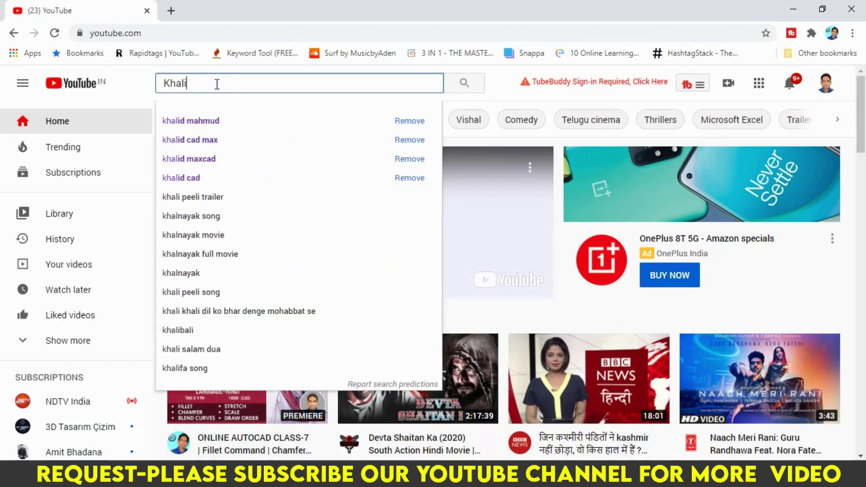
text(d mah)
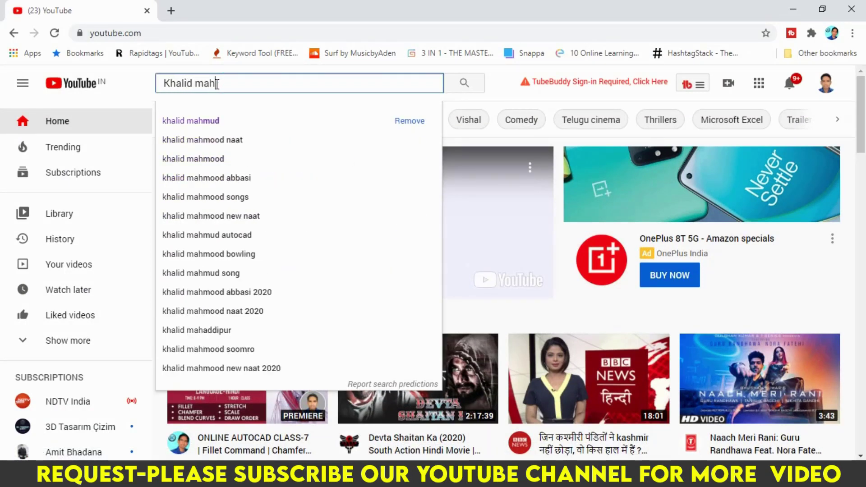
text(mud)
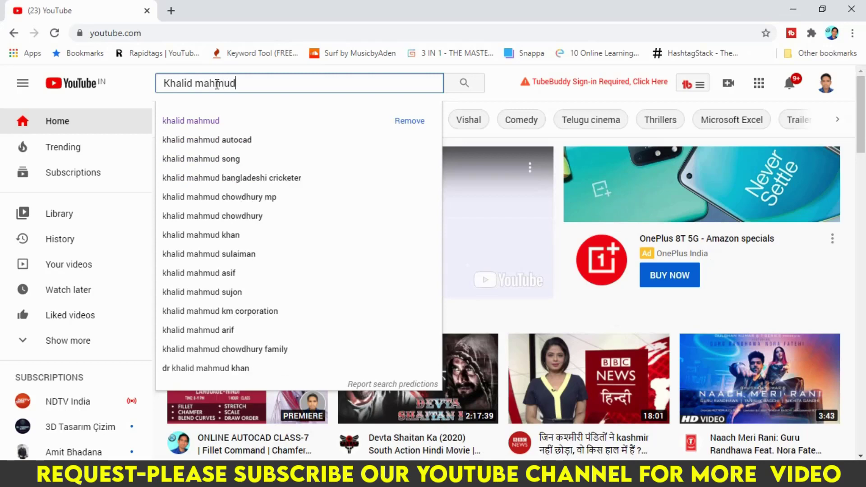
key(Return)
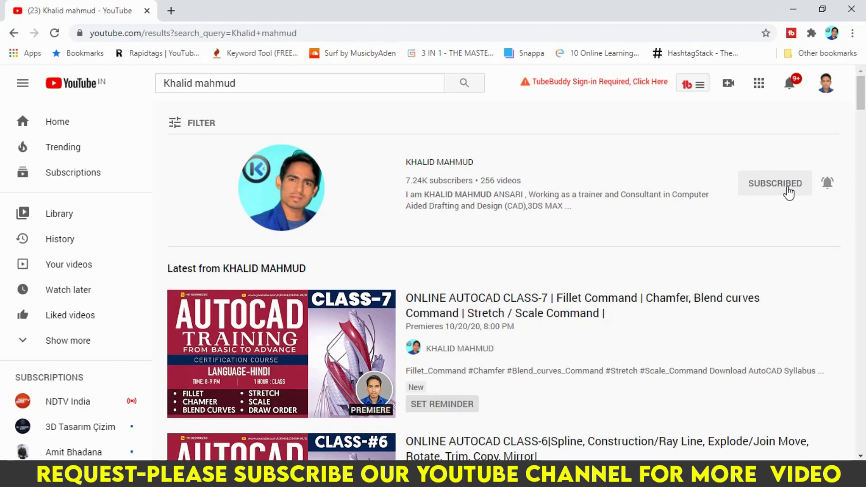
- Open the trainer's channel and list all its uploaded videos
click(431, 171)
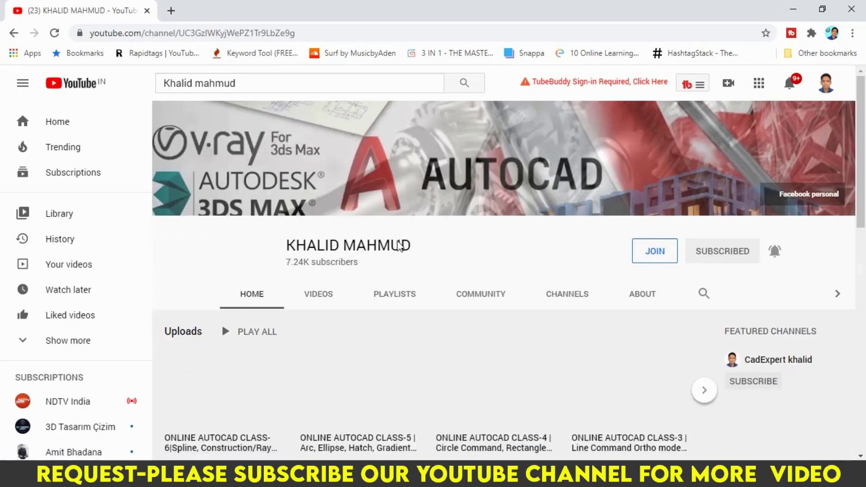
scroll(400, 287, down, 3)
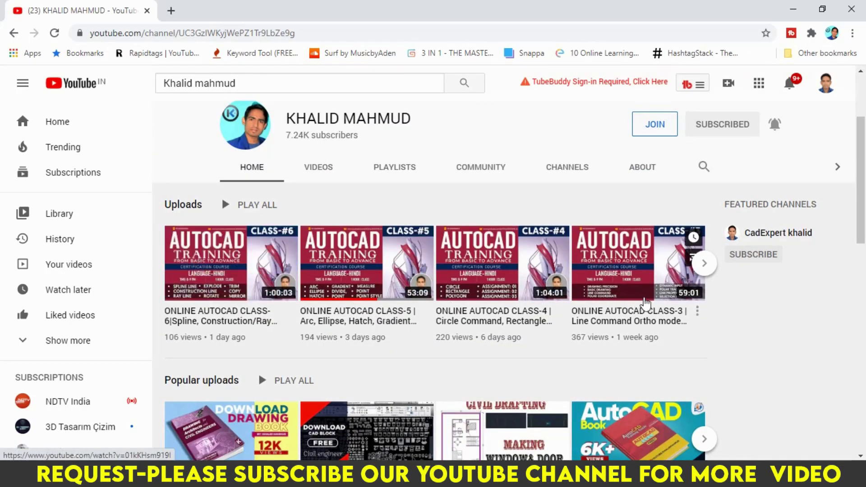
click(319, 175)
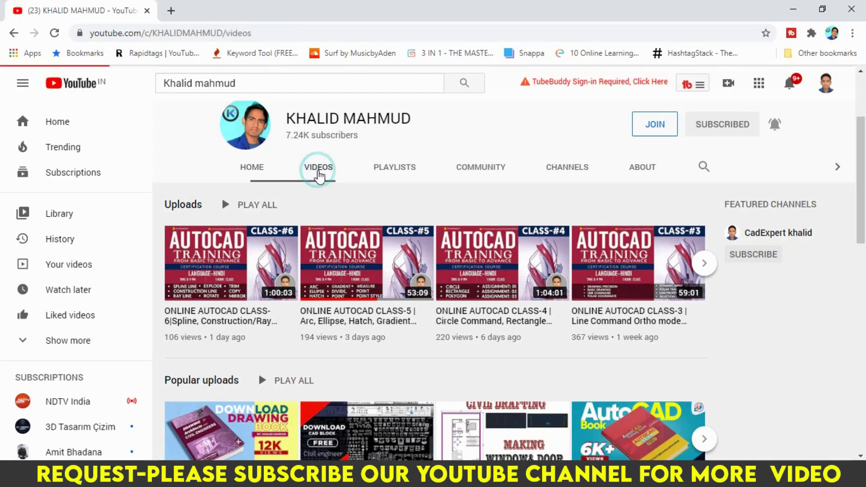
scroll(336, 273, down, 4)
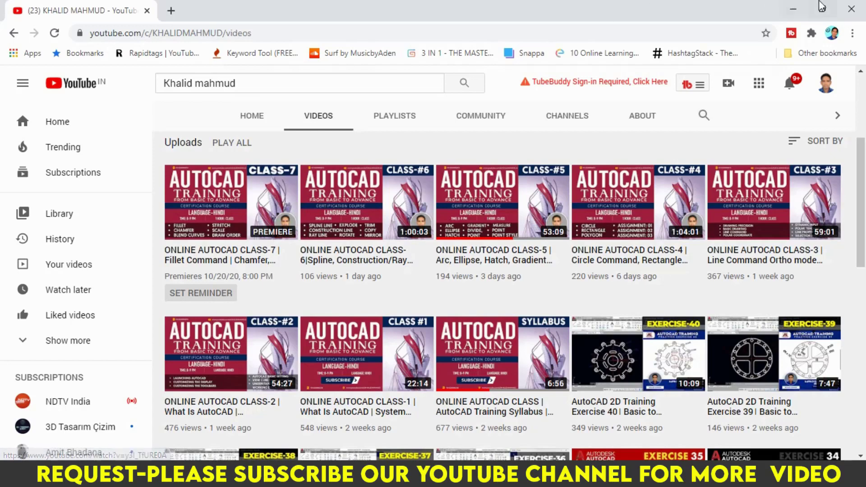
- Back in AutoCAD, draw a 200-unit horizontal line
click(850, 10)
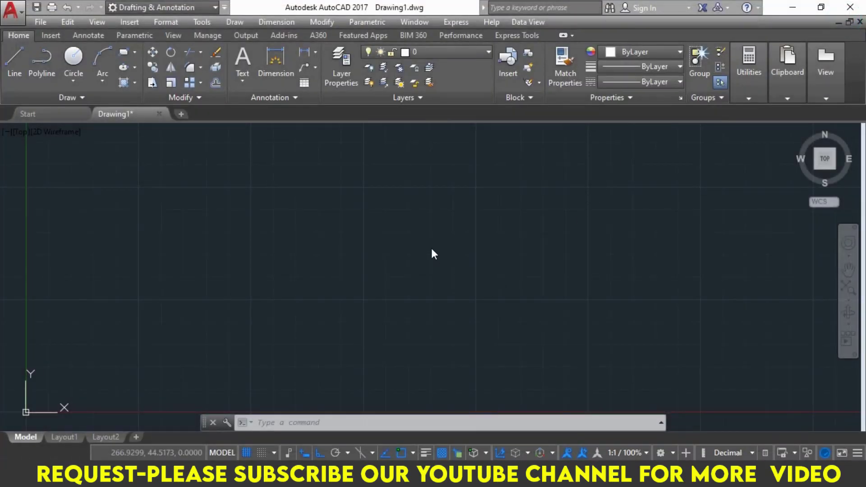
middle_drag(350, 254, 334, 267)
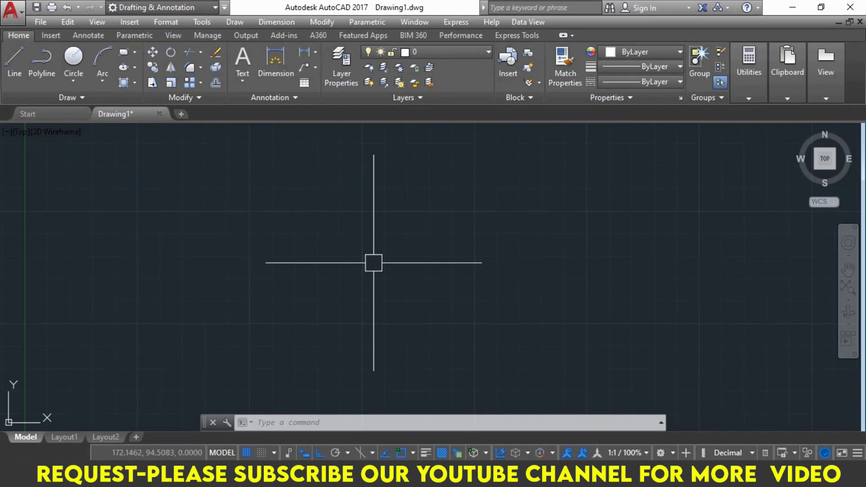
click(18, 68)
click(98, 209)
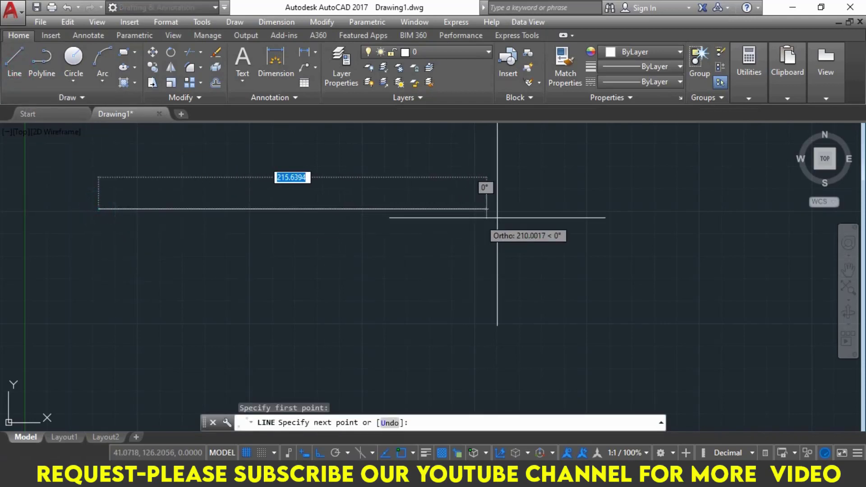
text(20)
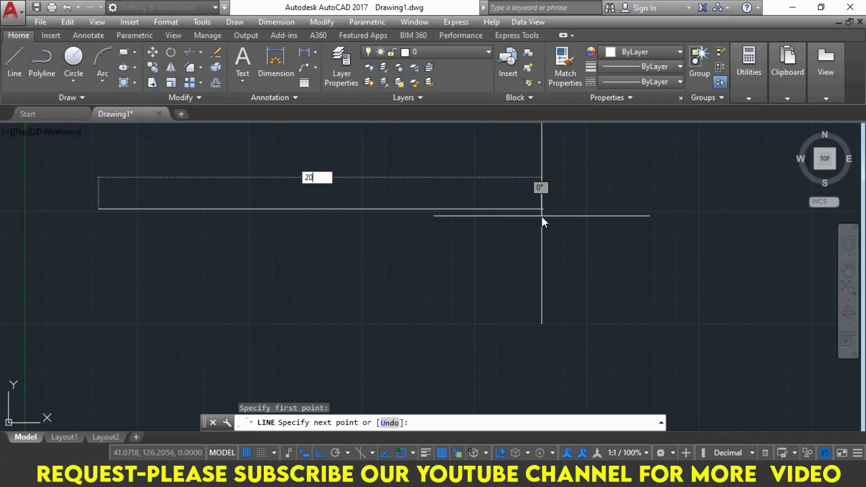
text(0)
key(Return)
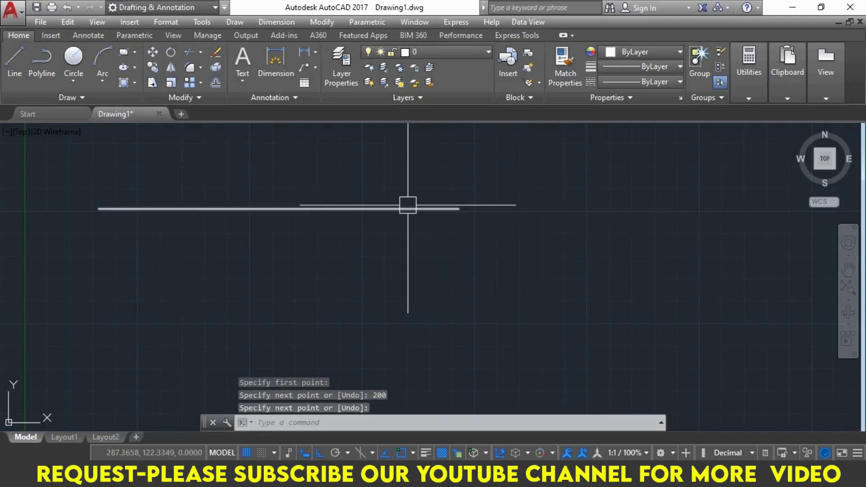
middle_drag(426, 211, 509, 228)
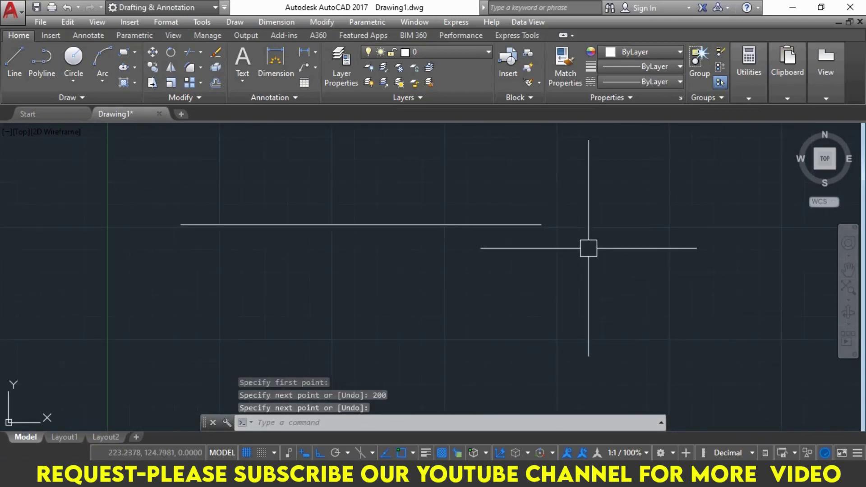
- Copy the line with CO into a stack of six parallel horizontal lines
text(CO)
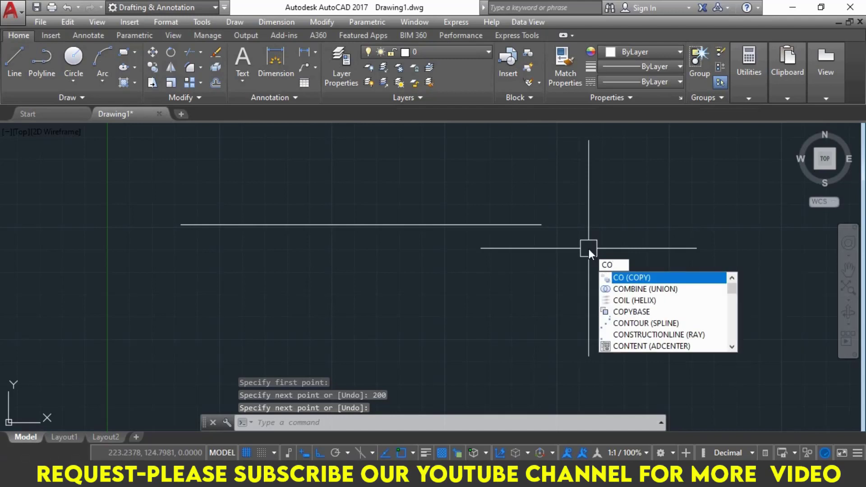
key(Return)
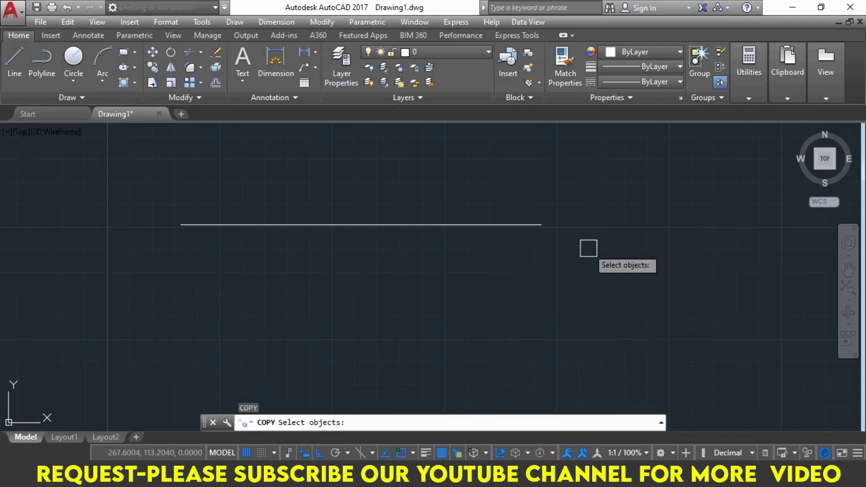
click(500, 224)
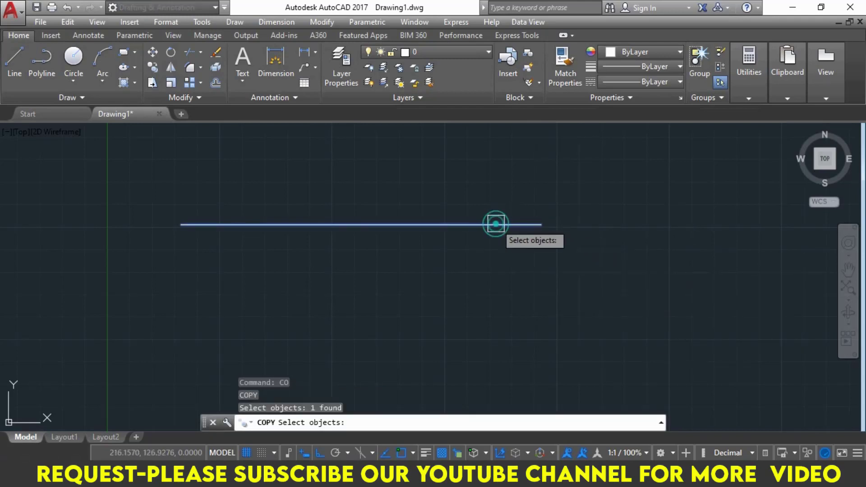
key(Return)
click(609, 192)
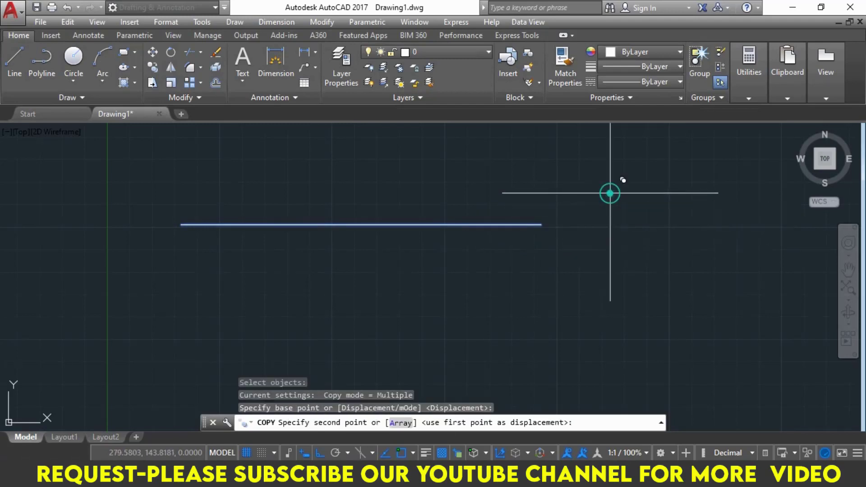
click(606, 230)
middle_drag(608, 230, 608, 202)
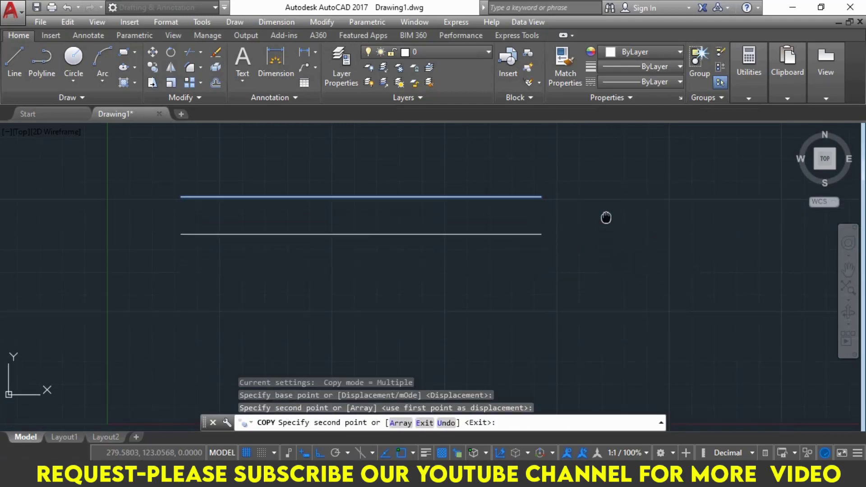
click(606, 246)
click(610, 285)
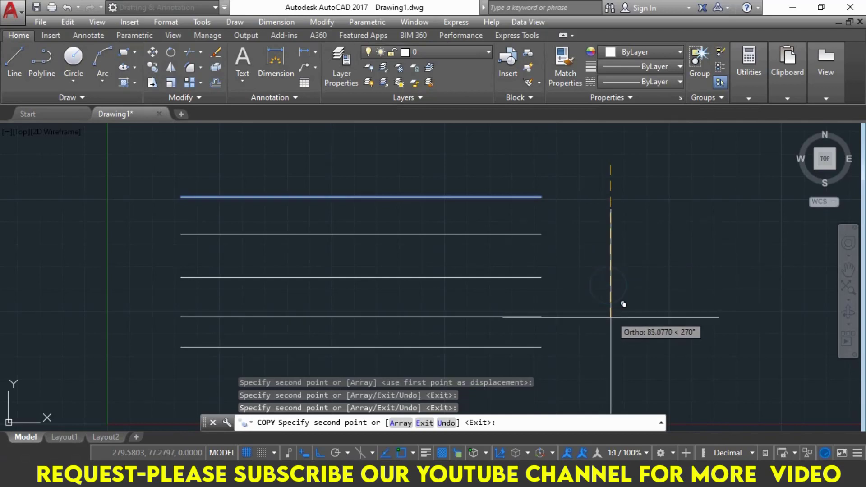
click(611, 317)
click(627, 165)
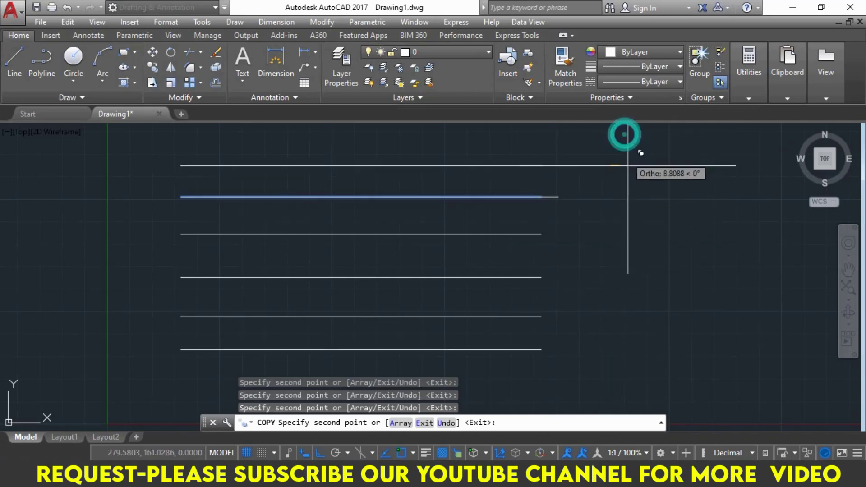
key(Return)
middle_drag(650, 210, 708, 218)
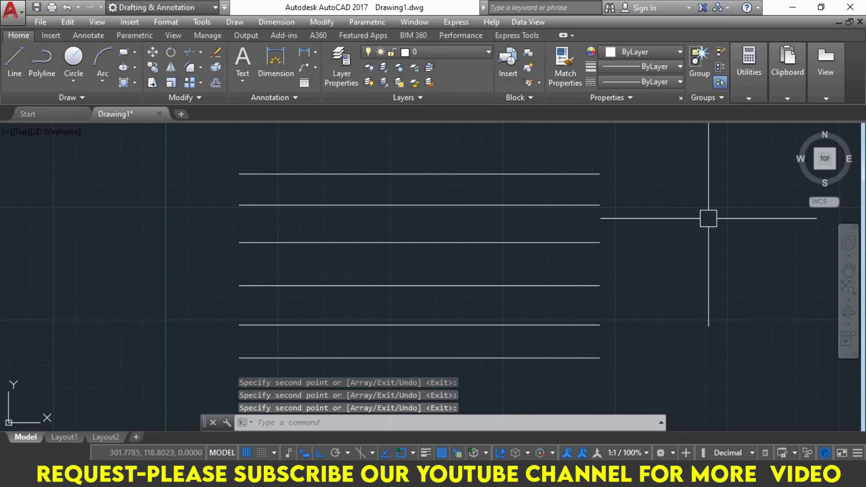
- Draw a vertical line crossing the whole stack of horizontal lines
text(l)
key(Return)
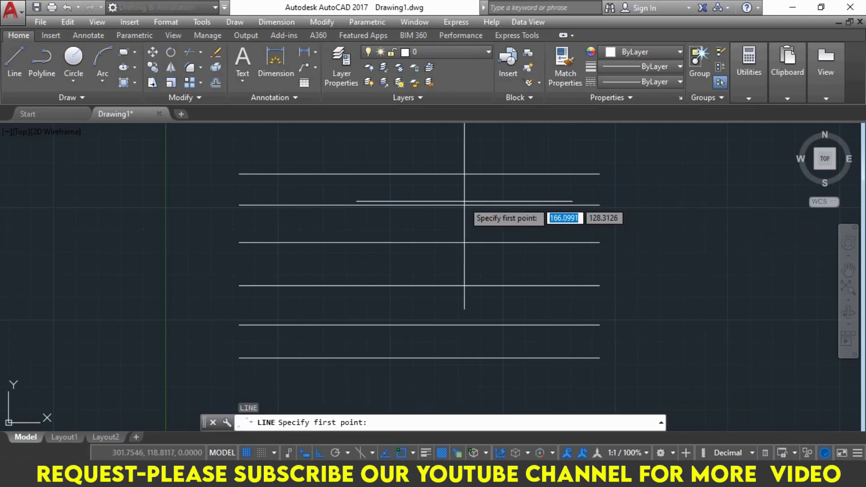
click(298, 136)
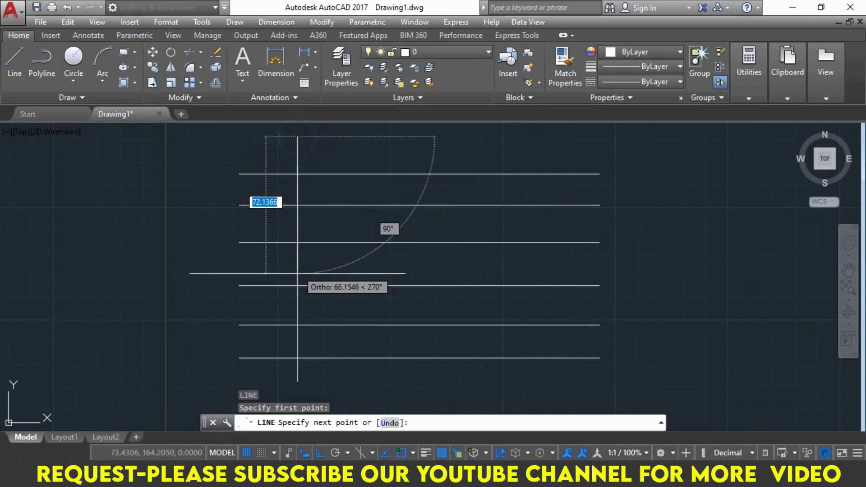
click(289, 381)
text(c)
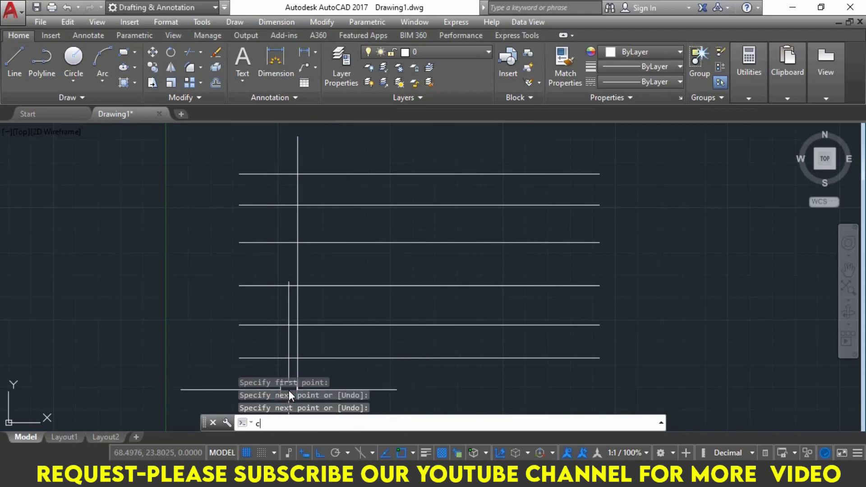
key(Return)
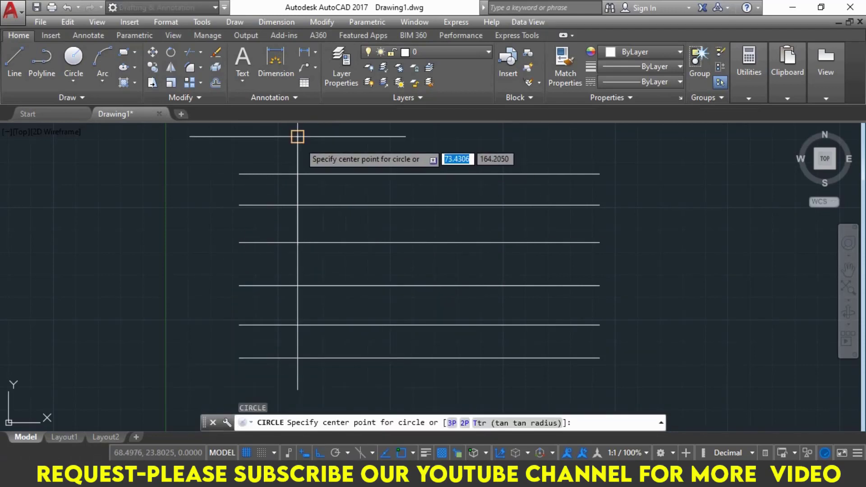
key(Escape)
key(Escape)
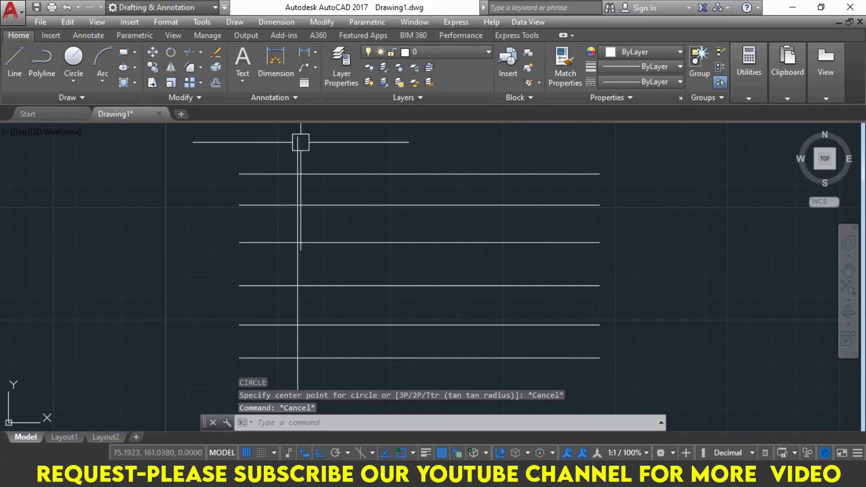
- Copy the vertical line with CP several times to the right to form a grid
text(CP)
key(Return)
click(299, 140)
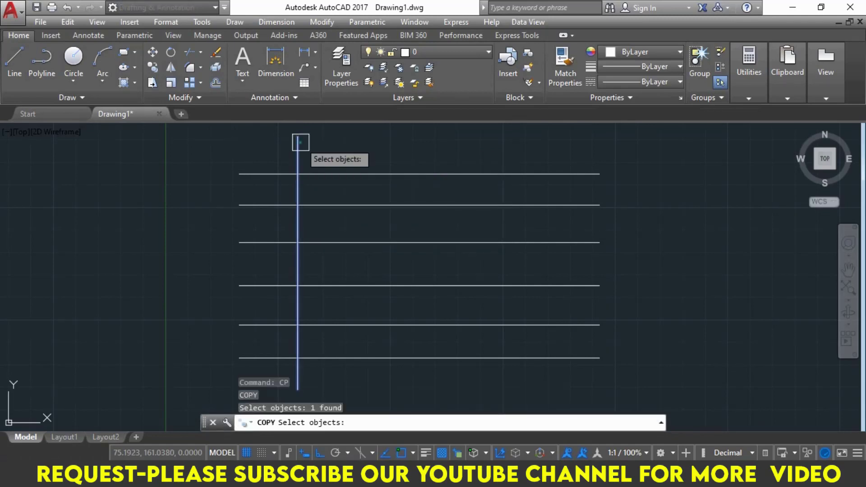
key(Return)
click(341, 147)
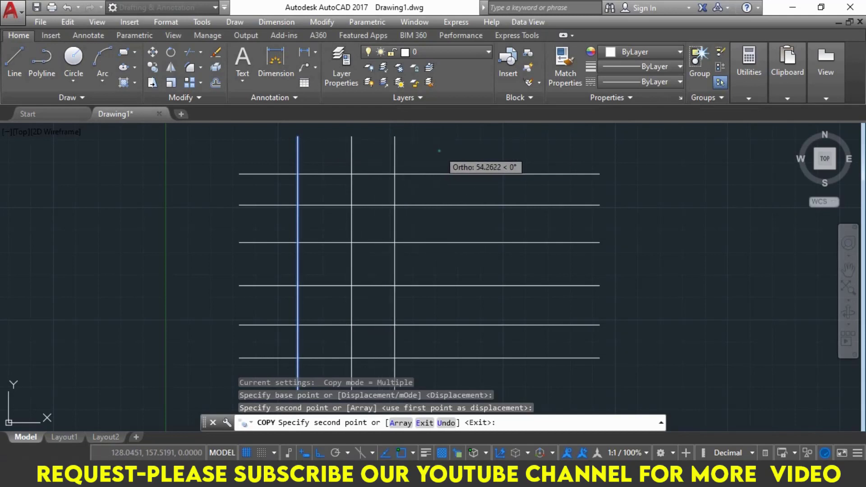
click(439, 150)
click(489, 152)
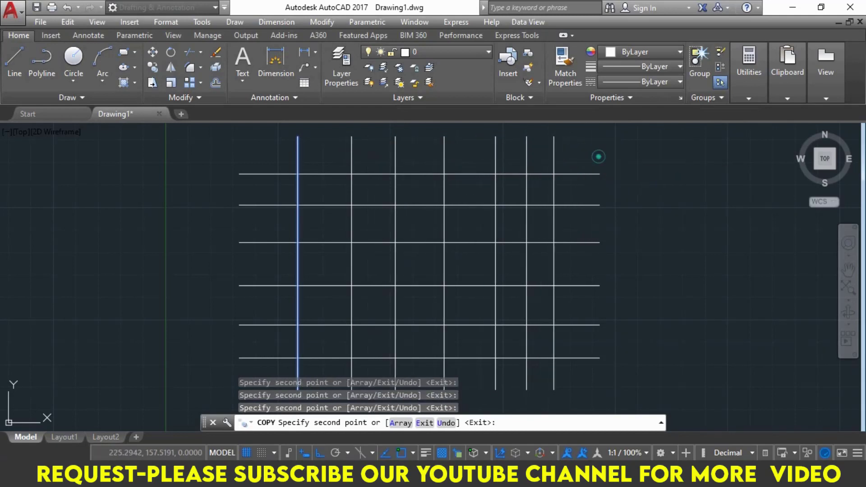
click(583, 149)
key(Escape)
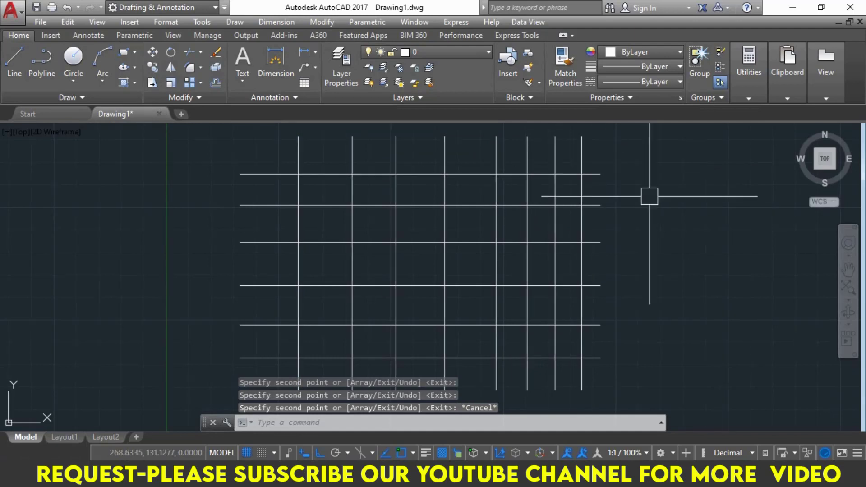
middle_drag(650, 197, 648, 201)
text(TR)
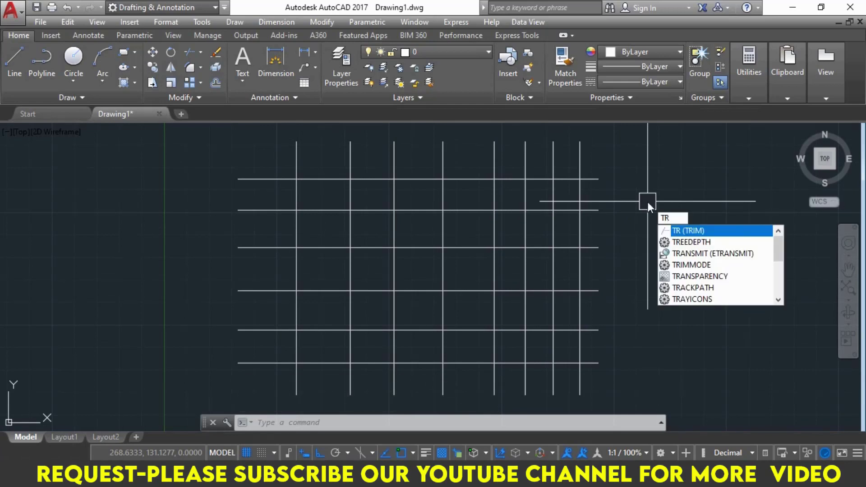
- Start TRIM with the first two vertical lines as cutting edges
key(Return)
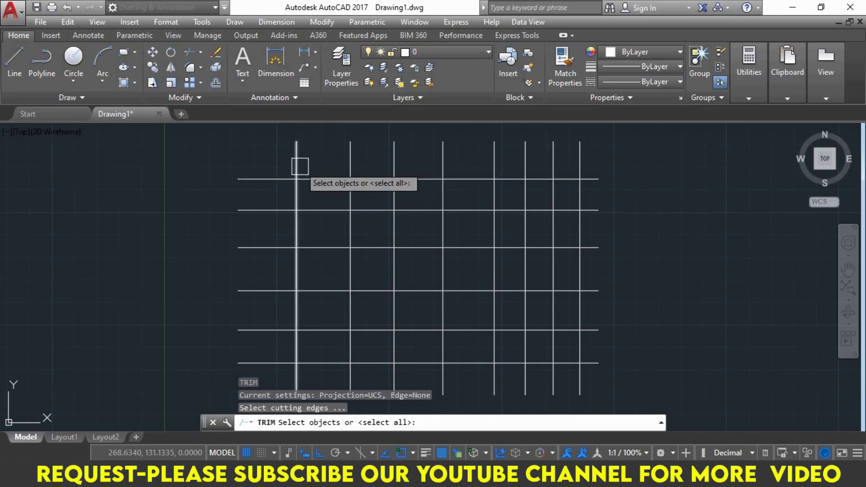
click(298, 164)
click(348, 159)
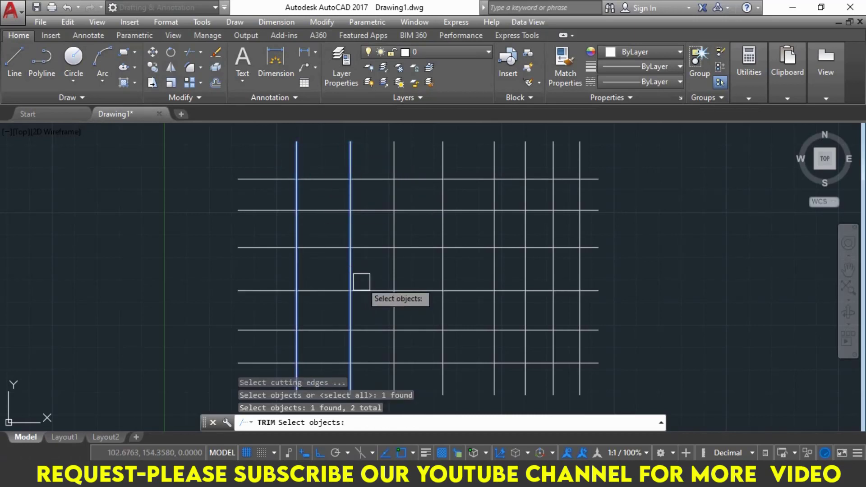
key(Return)
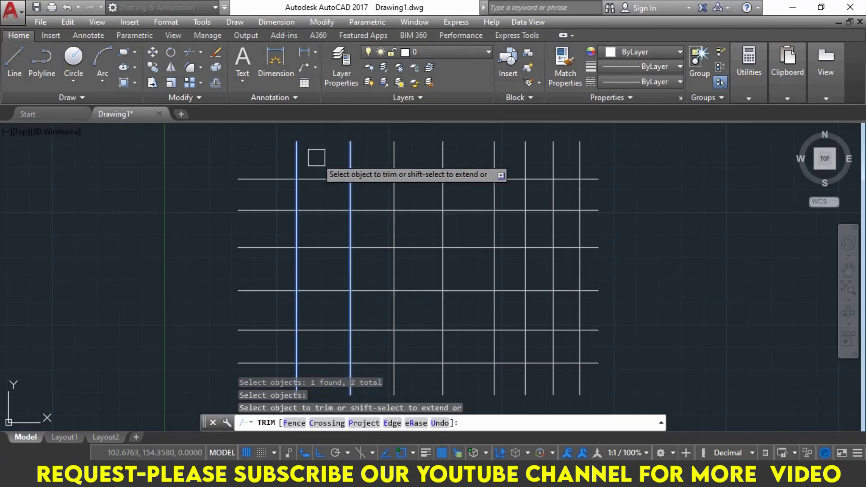
- Trim every horizontal piece between those two verticals, leaving an empty column
click(315, 179)
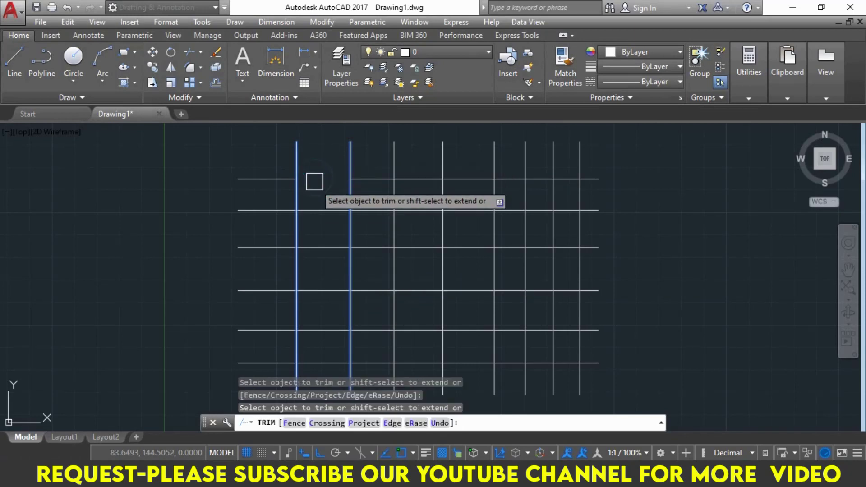
click(316, 208)
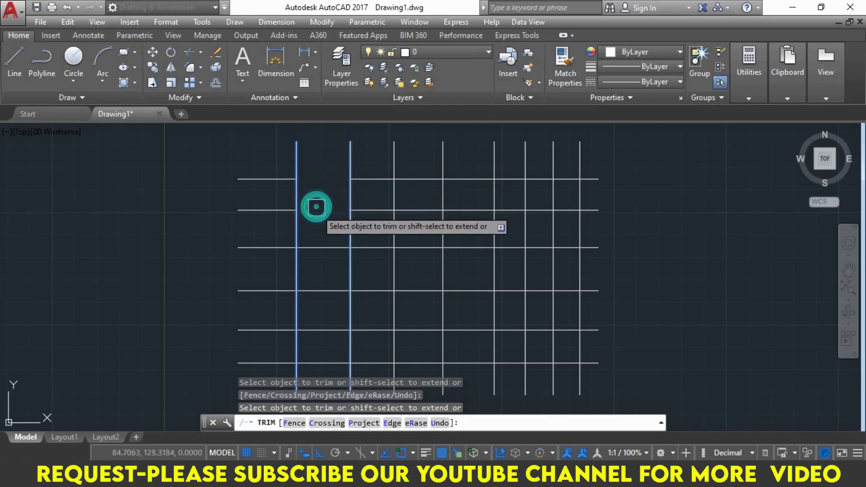
click(320, 244)
click(319, 290)
middle_drag(322, 275, 319, 228)
click(325, 183)
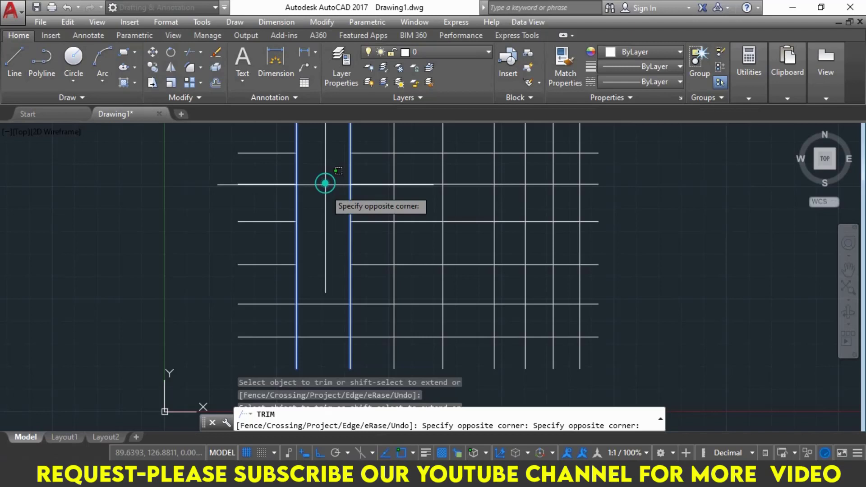
click(307, 344)
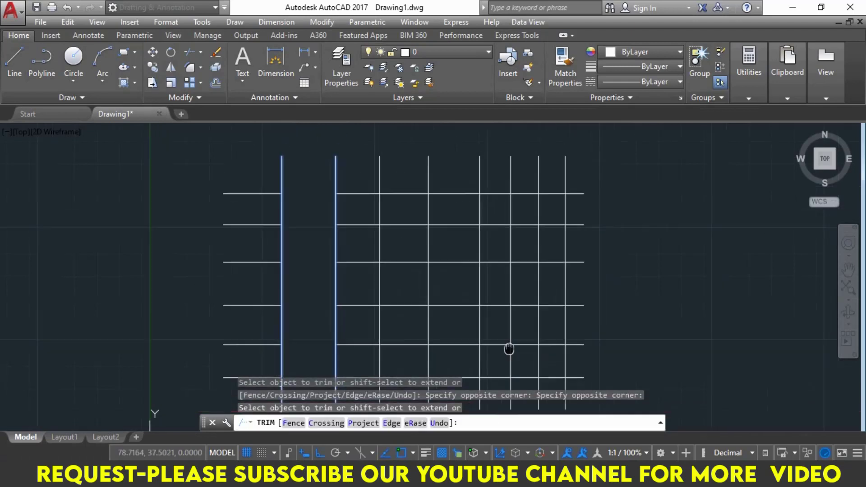
middle_drag(522, 316, 507, 349)
key(Escape)
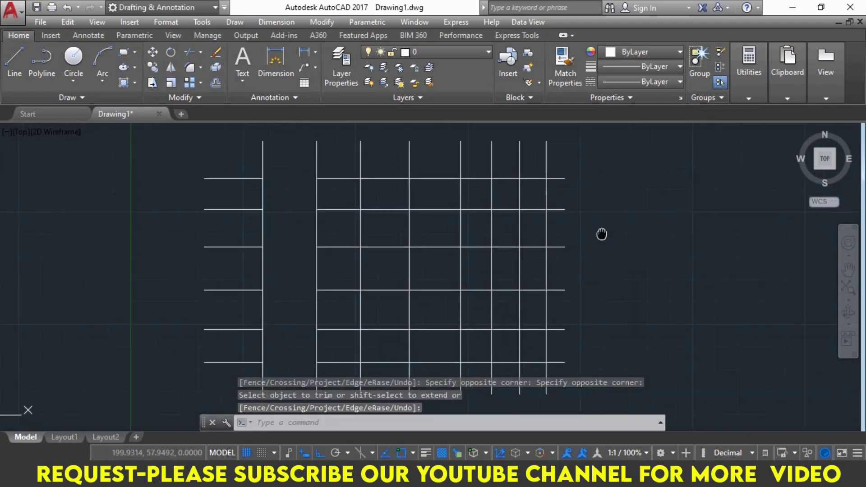
middle_drag(571, 251, 545, 234)
text(tr)
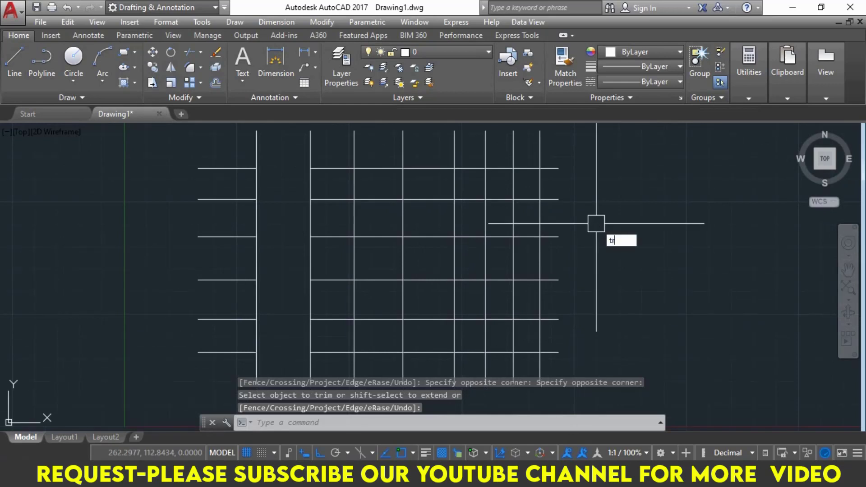
- Trim the top segments, right-hand line ends and a grid block with crossing windows
key(Return)
key(Return)
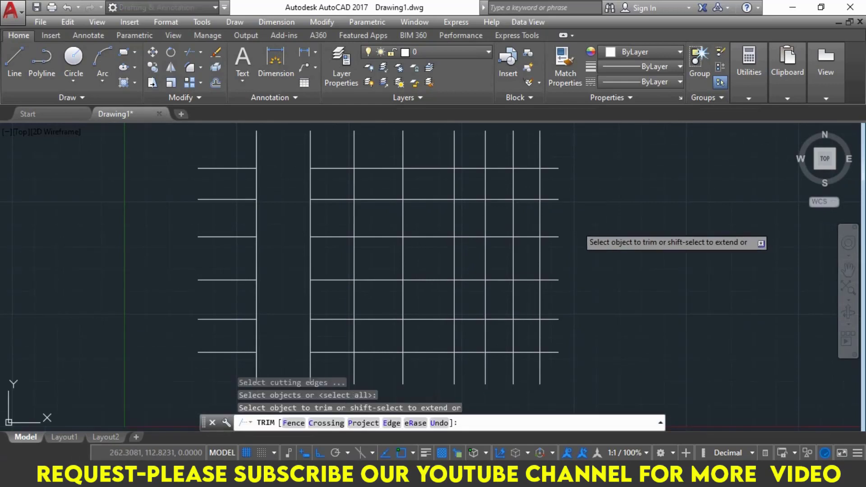
middle_drag(596, 219, 589, 233)
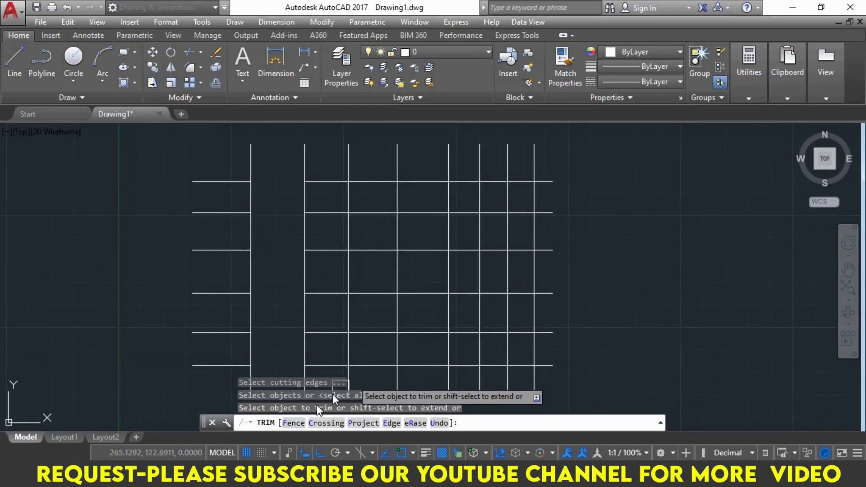
click(330, 426)
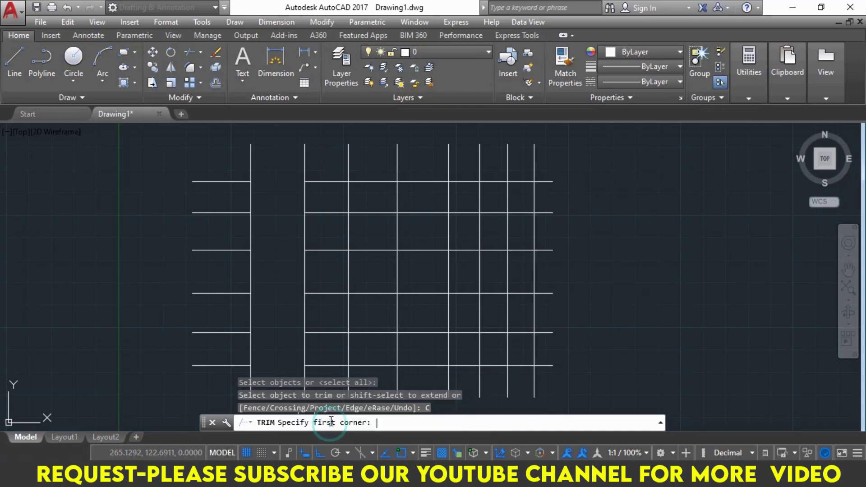
click(577, 144)
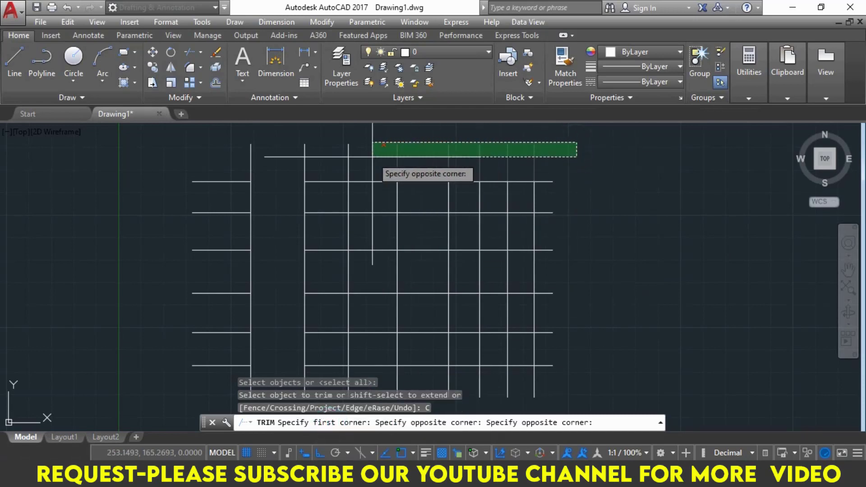
click(337, 154)
click(593, 157)
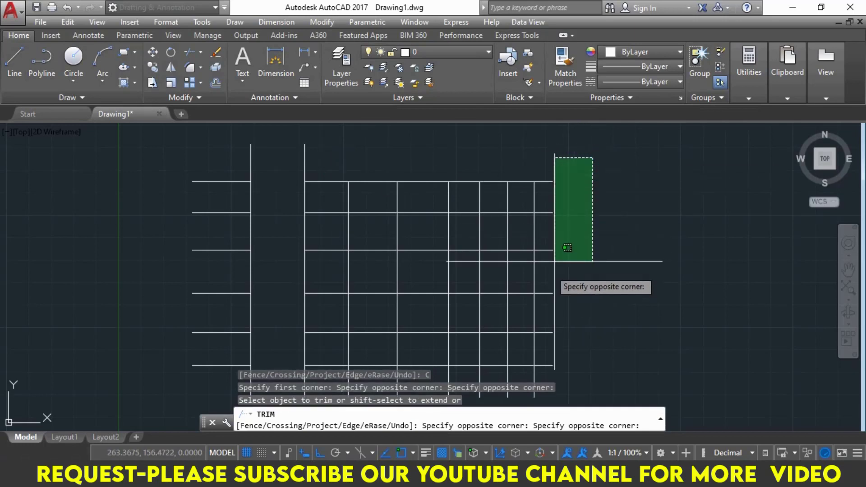
click(537, 313)
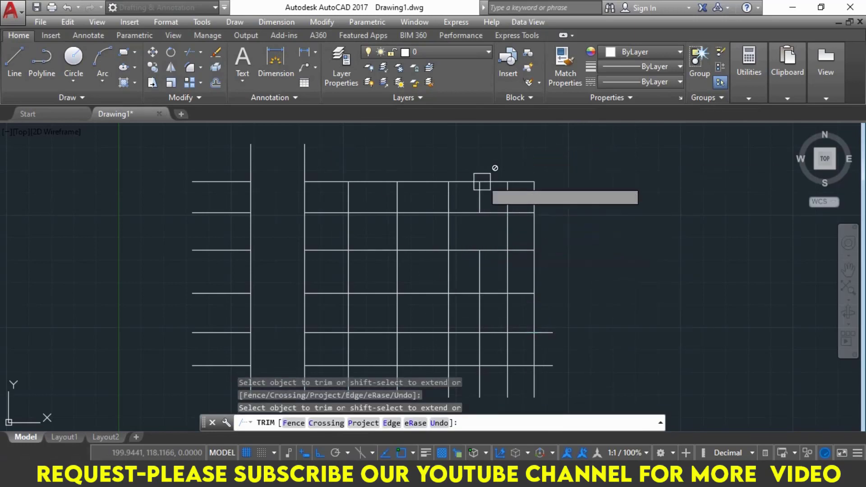
click(483, 161)
click(373, 316)
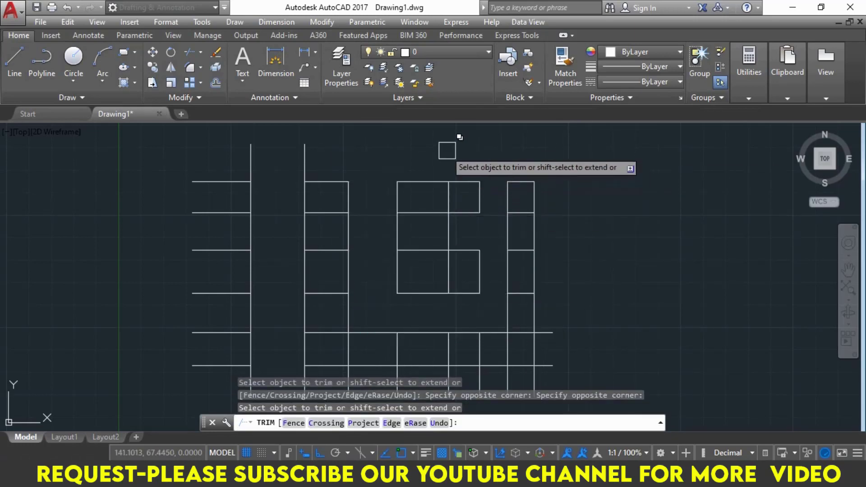
- Trim the middle columns, lower middle and hanging bottom segments into separate shapes
click(446, 146)
click(404, 329)
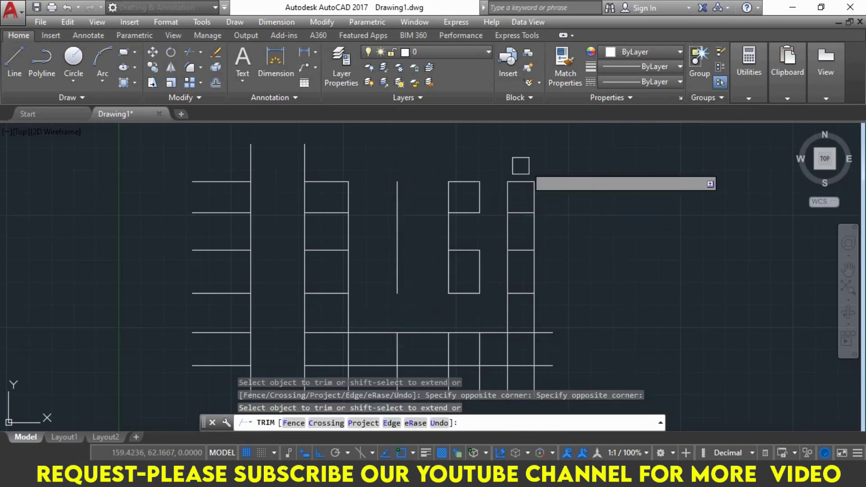
click(580, 207)
click(213, 257)
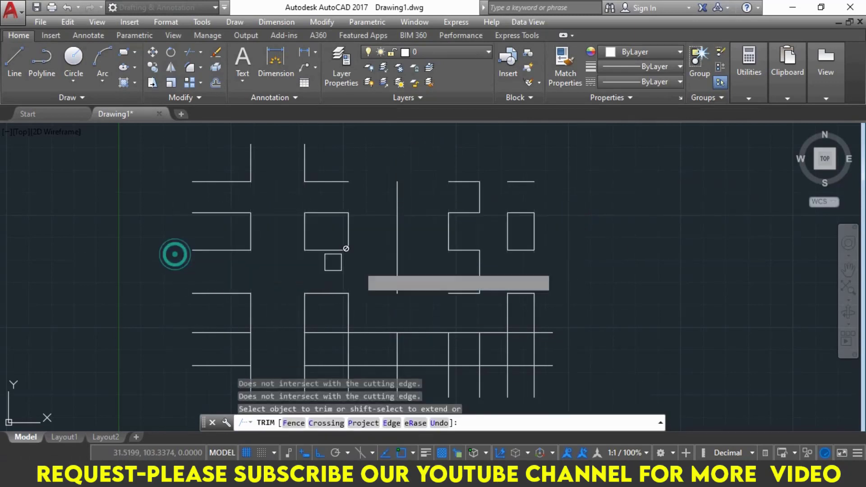
middle_drag(646, 282, 658, 217)
click(612, 348)
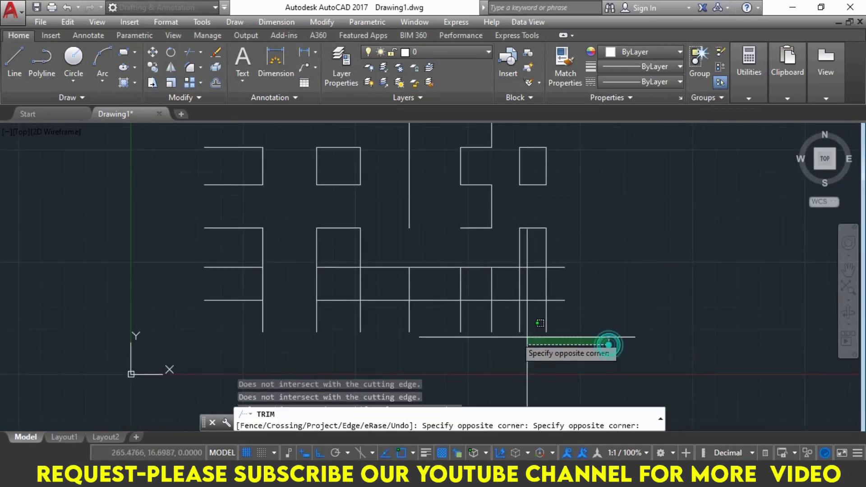
click(175, 308)
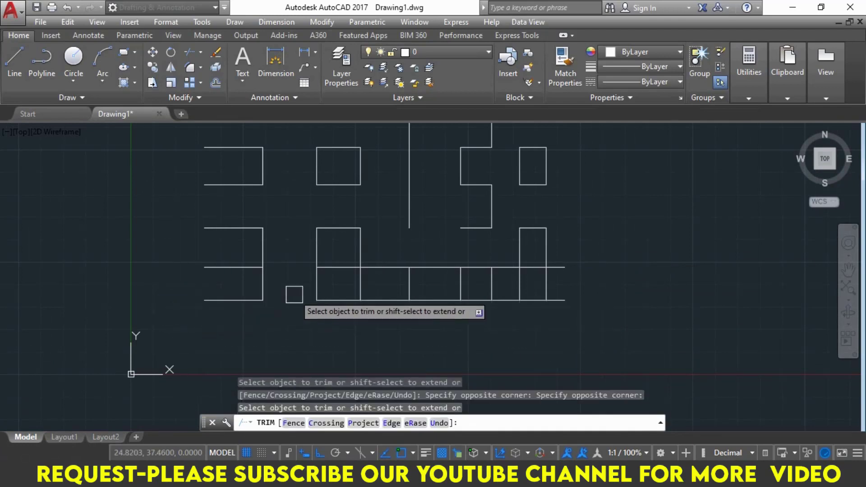
key(Escape)
- Undo the previous trims to restore the full line grid
scroll(421, 275, down, 2)
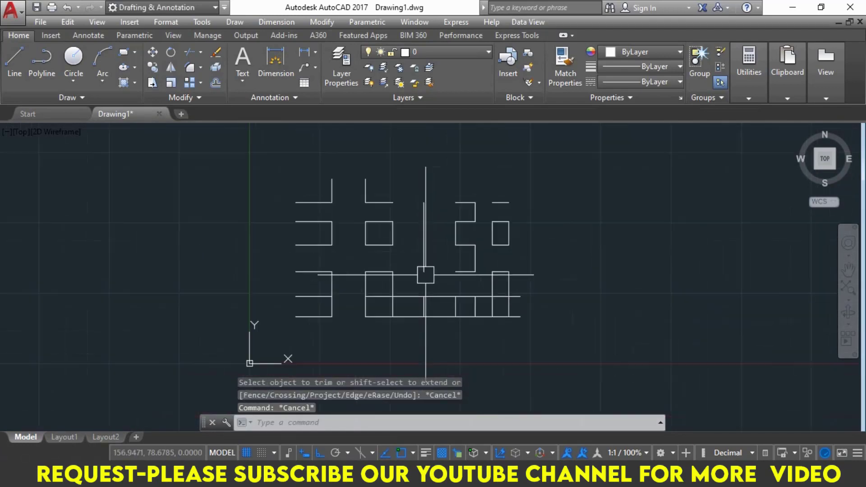
scroll(421, 275, down, 1)
middle_drag(421, 276, 381, 269)
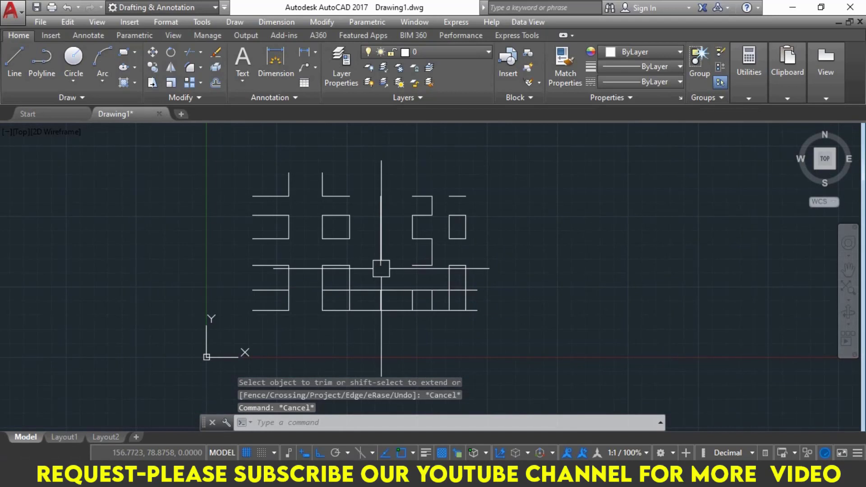
key(ctrl+z)
key(ctrl+z)
key(ctrl+z)
key(ctrl+z)
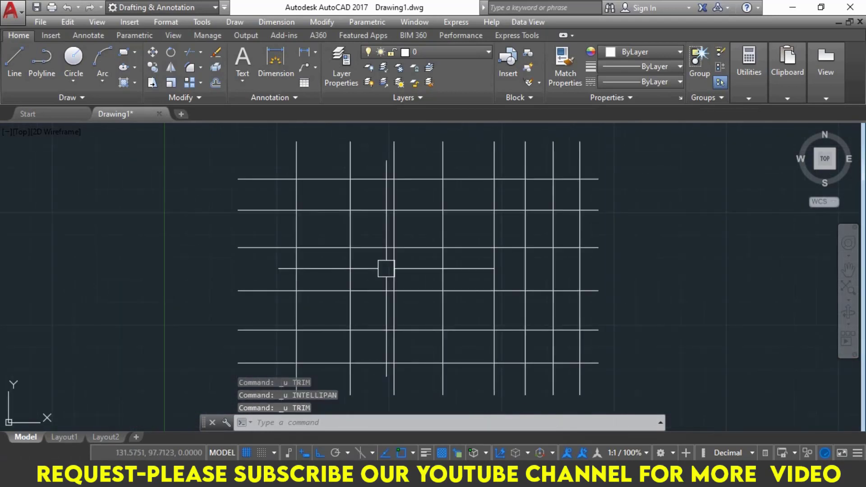
key(Escape)
middle_drag(536, 265, 518, 264)
text(t)
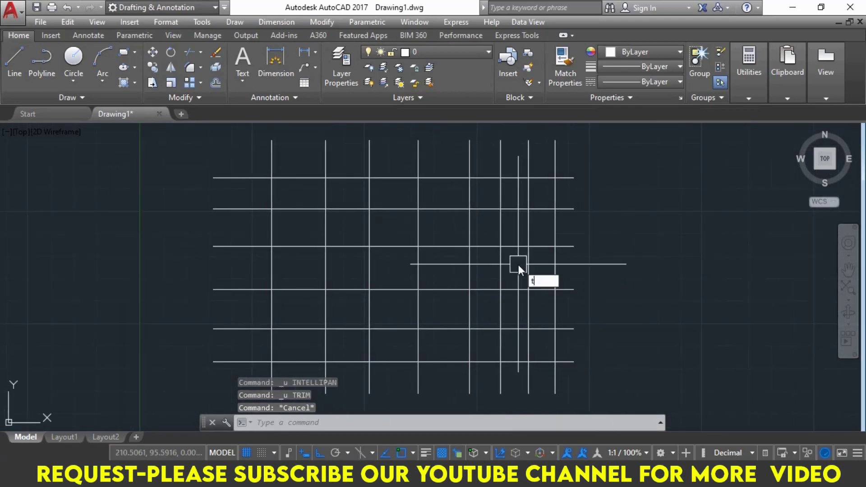
- Trim the vertical line ends above the top horizontal line, used as cutting edge
text(r)
key(Return)
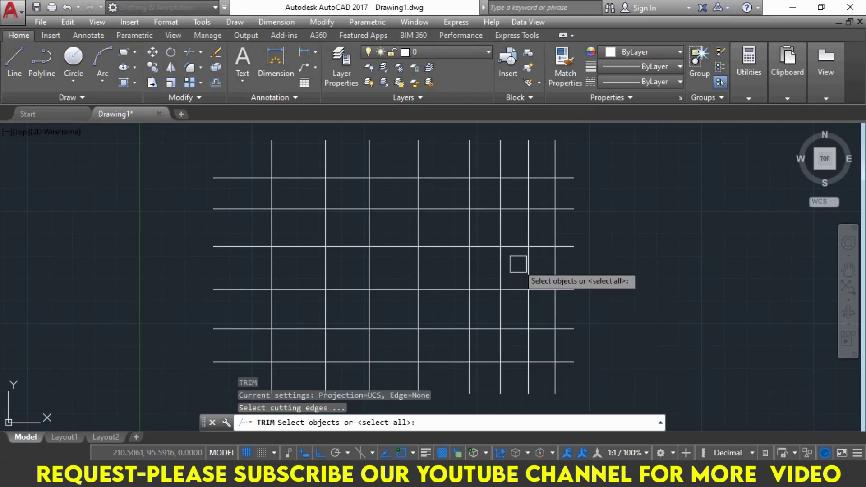
click(449, 178)
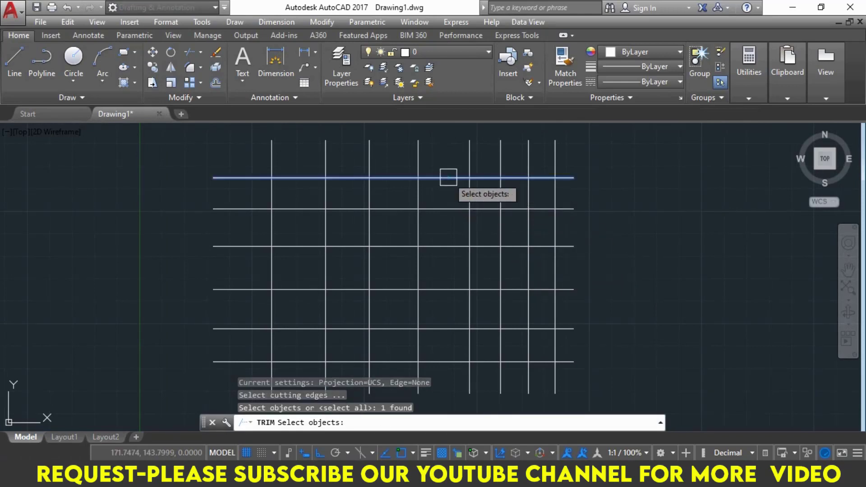
key(Return)
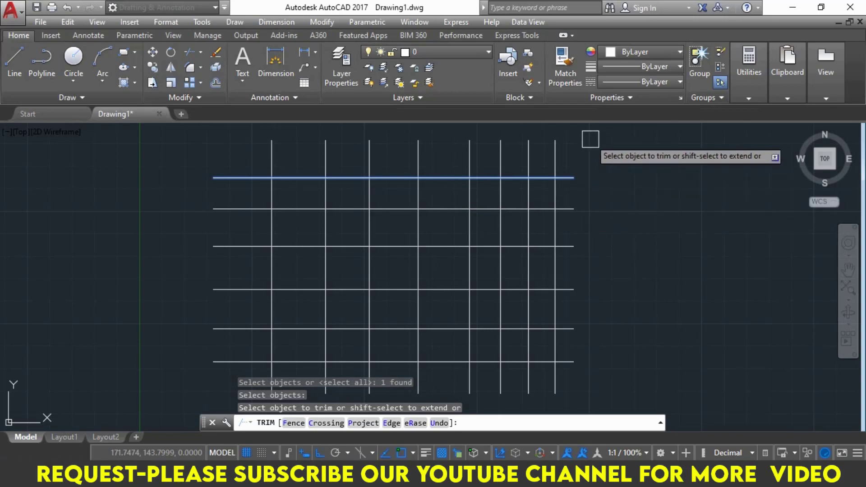
click(591, 139)
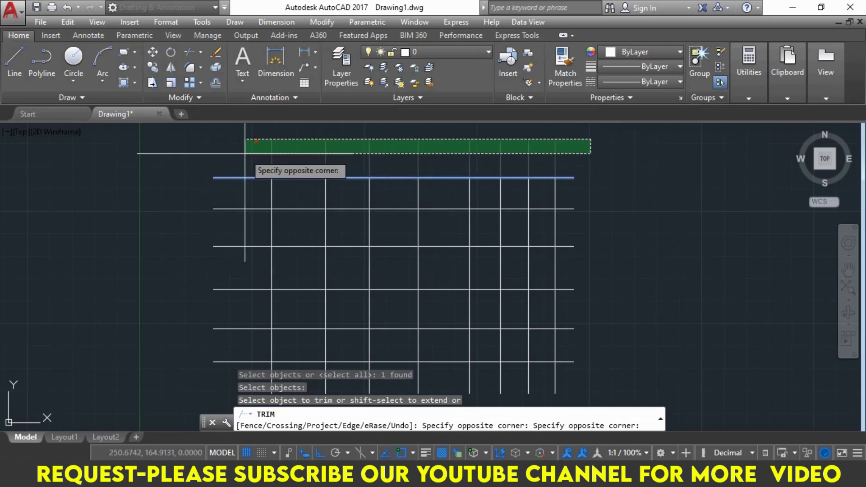
click(632, 151)
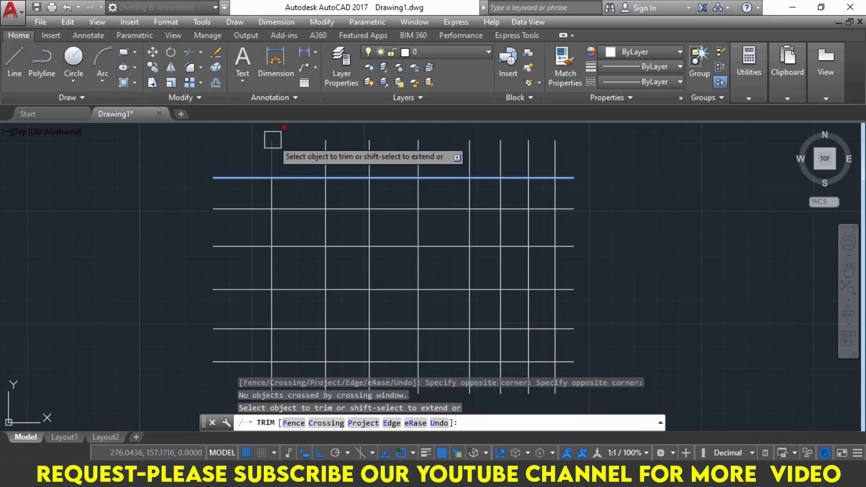
click(236, 137)
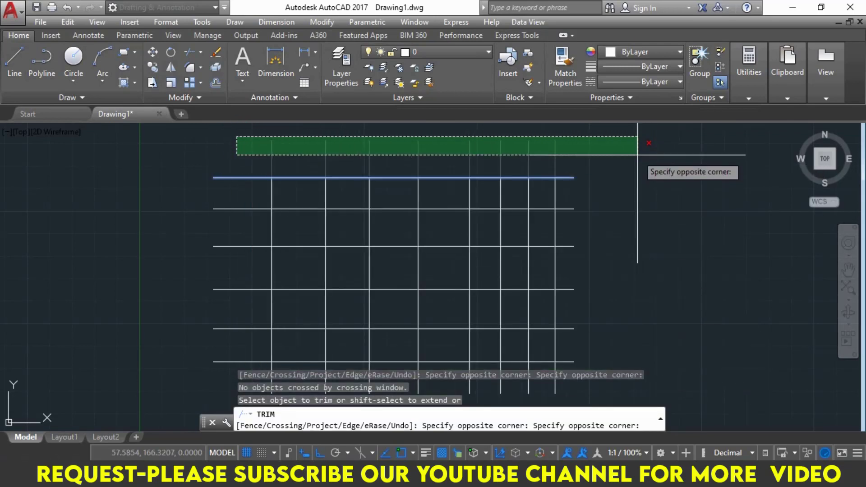
click(638, 156)
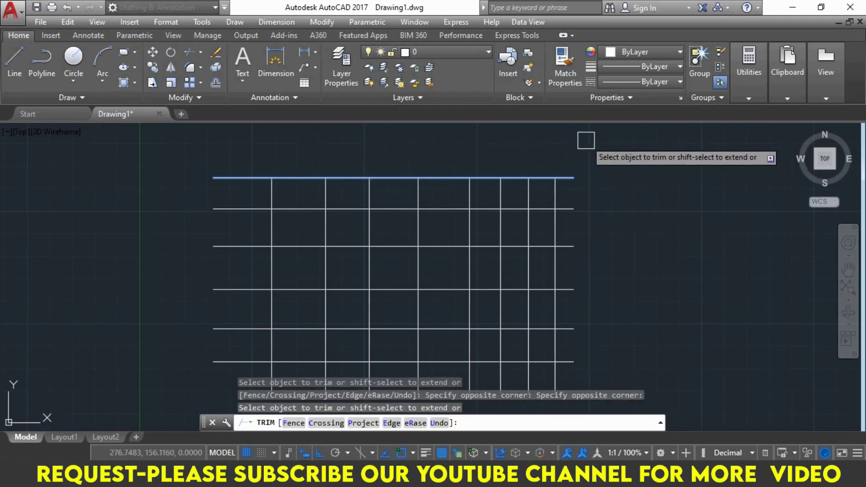
- Attempt further crossing-window trims on the left side and middle rows, then cancel
click(615, 250)
click(183, 271)
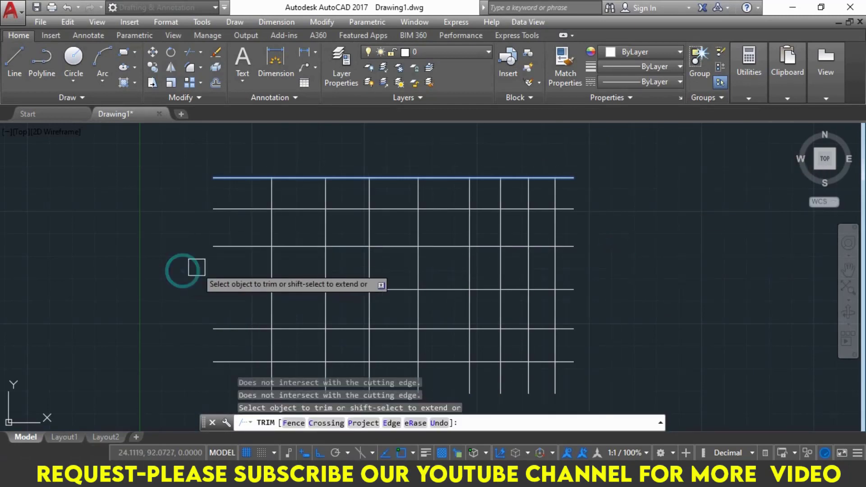
click(635, 248)
click(188, 265)
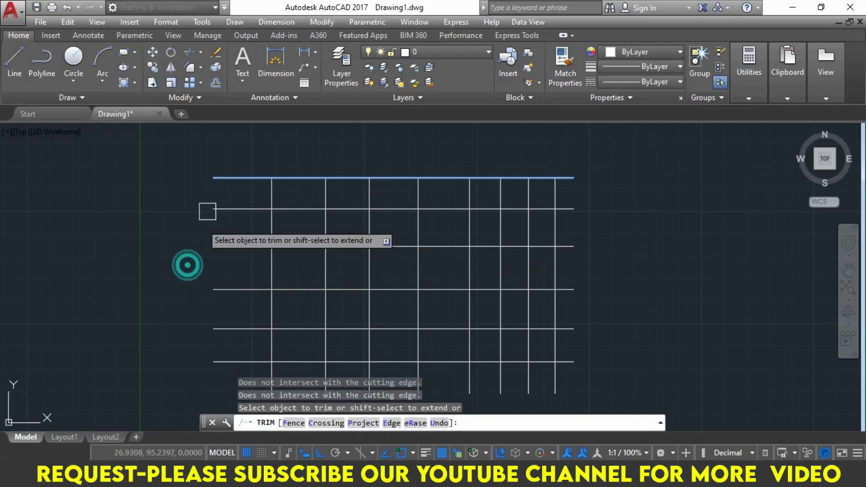
click(179, 234)
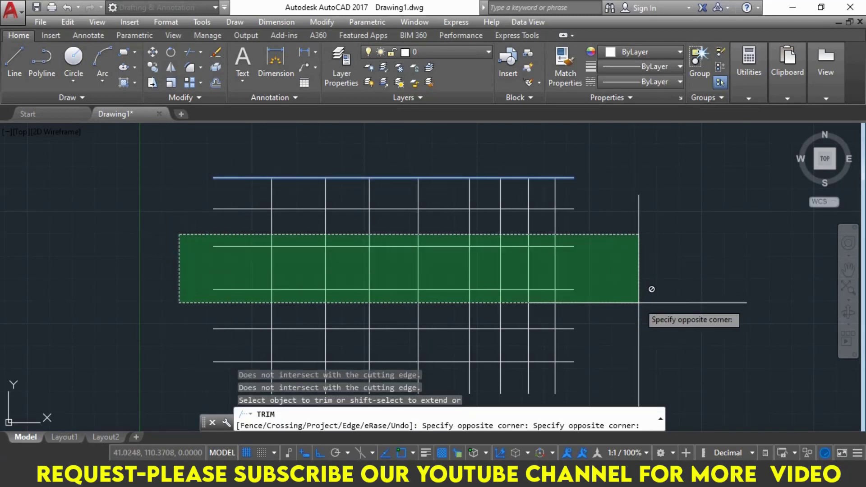
click(655, 305)
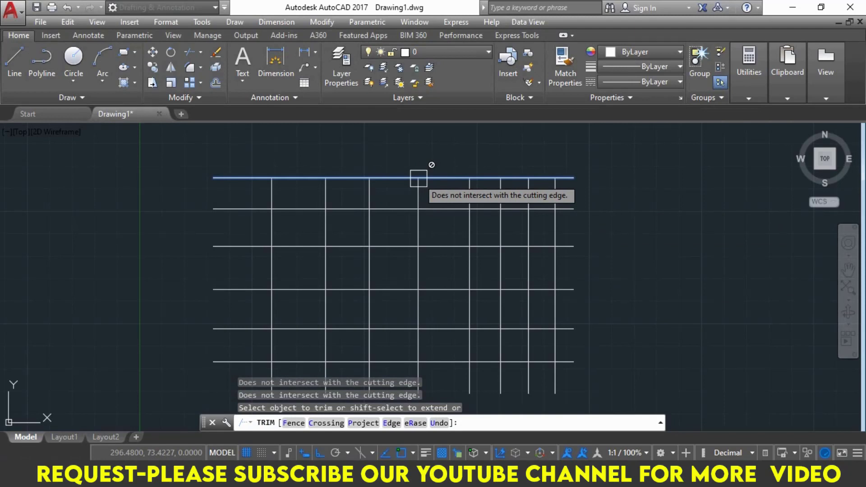
key(Escape)
key(Escape)
key(Escape)
key(Escape)
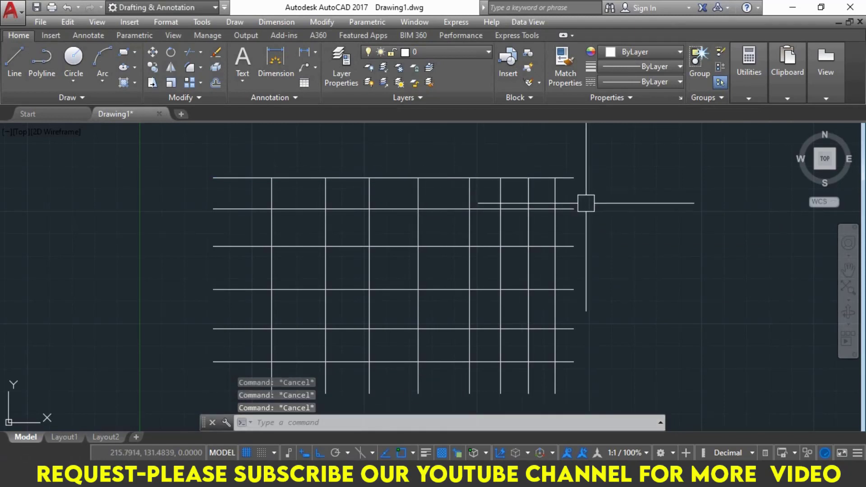
- Trim the overhanging line ends past the right, bottom and left edges of the grid
text(tr)
key(Return)
key(Return)
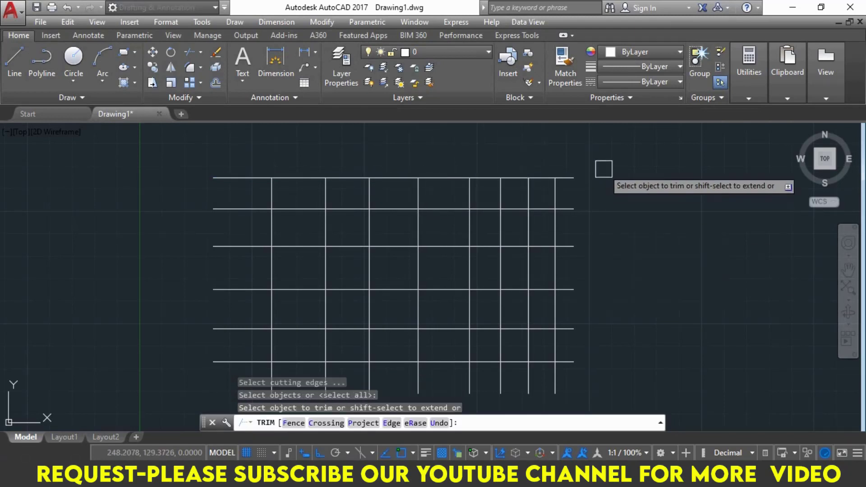
click(602, 162)
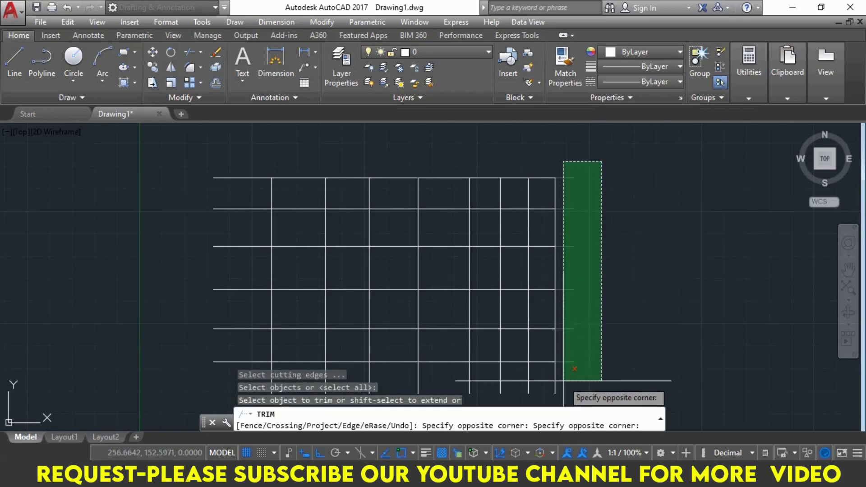
click(567, 381)
click(599, 381)
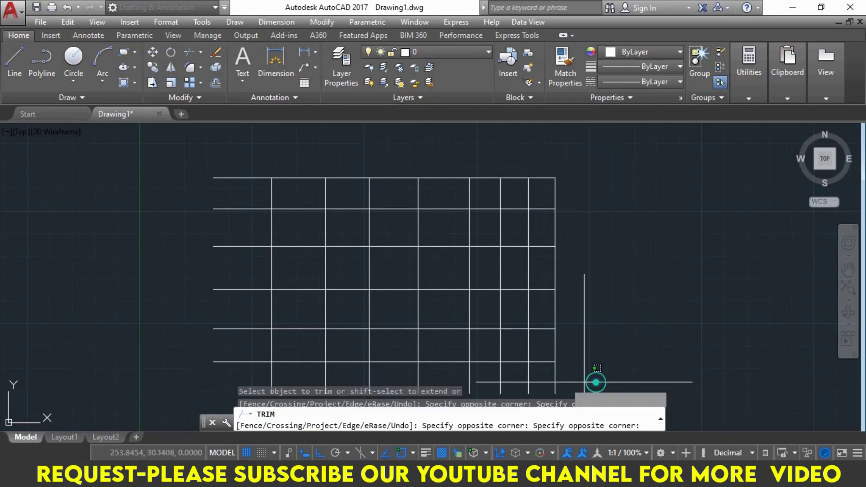
click(206, 373)
click(189, 156)
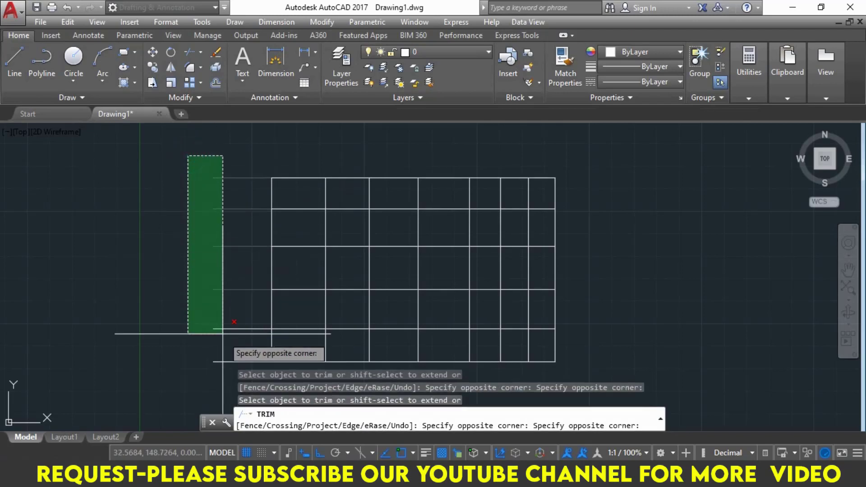
click(233, 364)
middle_drag(310, 271, 316, 242)
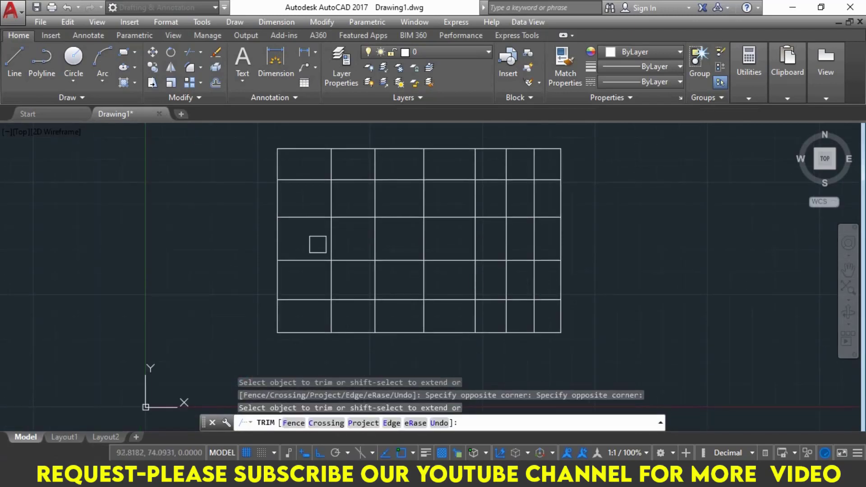
key(Escape)
key(Escape)
key(Escape)
key(Escape)
middle_drag(639, 274, 598, 276)
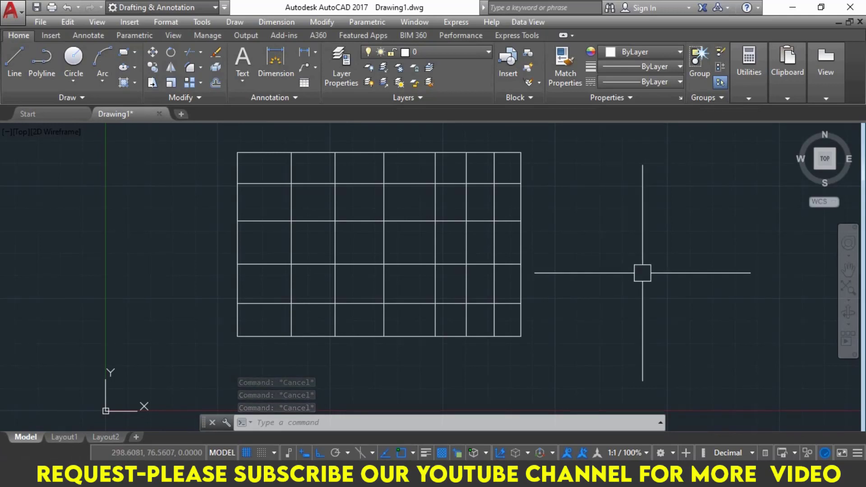
- Select all 14 lines of the table with Ctrl+A and erase them
key(Escape)
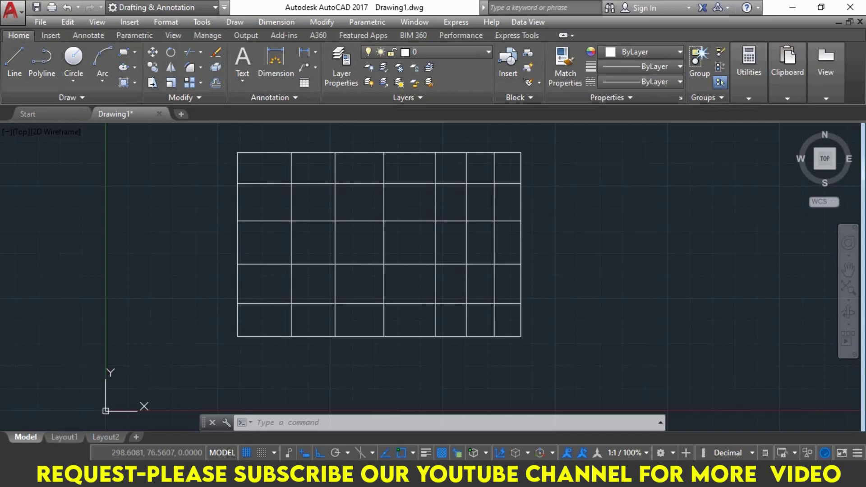
key(ctrl+a)
key(Delete)
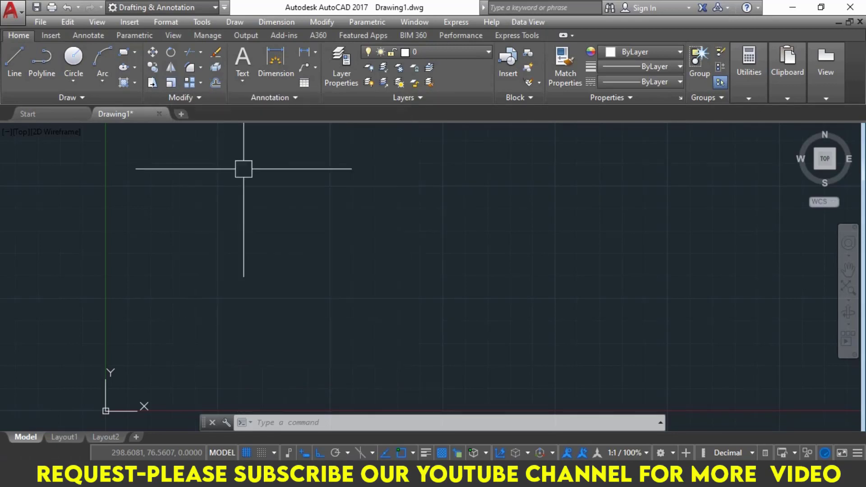
- Open the AutoCAD shortcut notes in Notepad, maximised with enlarged text
click(796, 7)
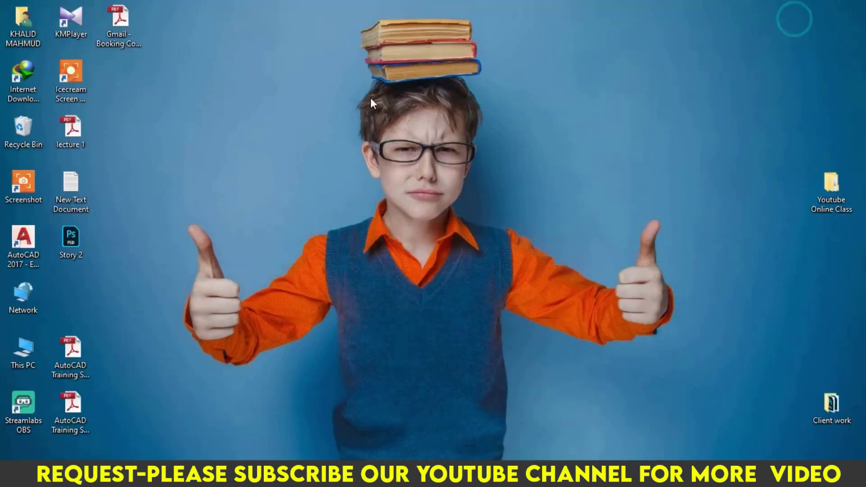
double_click(69, 185)
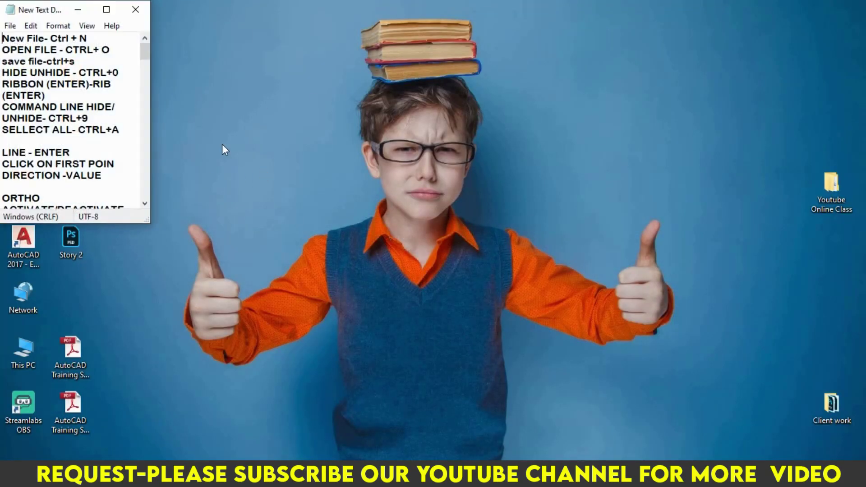
click(106, 10)
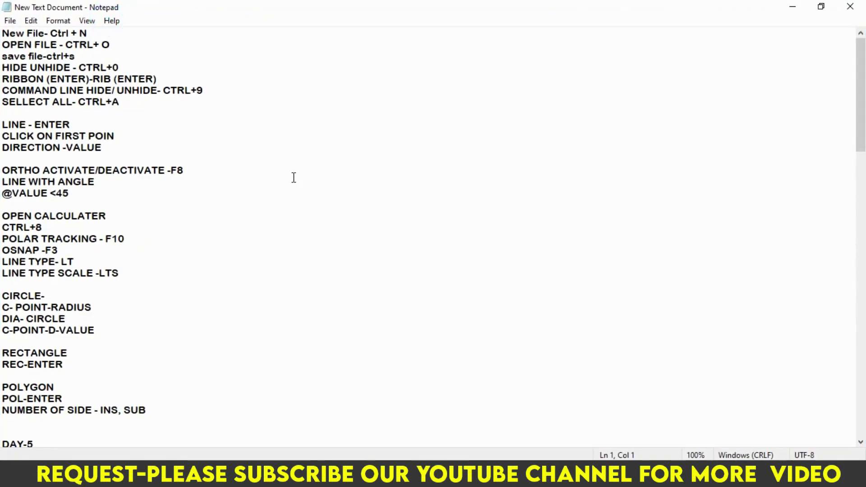
text(+++++)
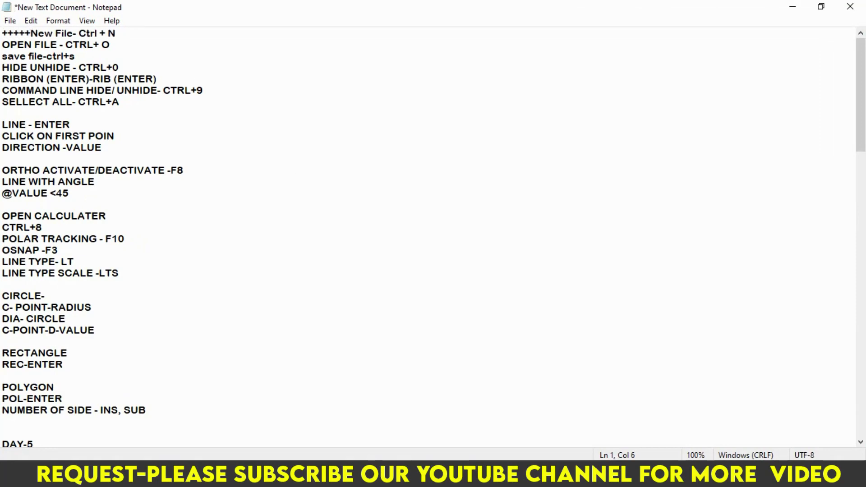
key(BackSpace)
key(BackSpace)
key(BackSpace)
key(BackSpace)
key(BackSpace)
key(ctrl+plus)
key(ctrl+plus)
key(ctrl+plus)
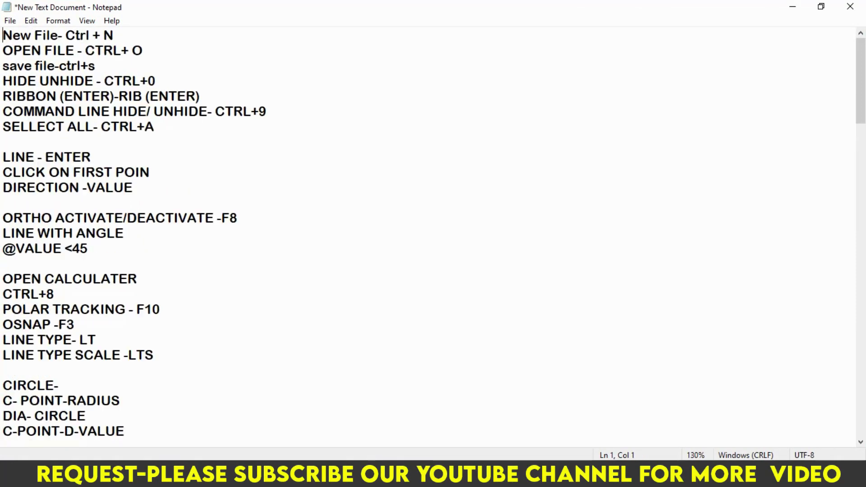
key(ctrl+plus)
key(ctrl+plus)
key(ctrl+plus)
key(ctrl+plus)
key(ctrl+plus)
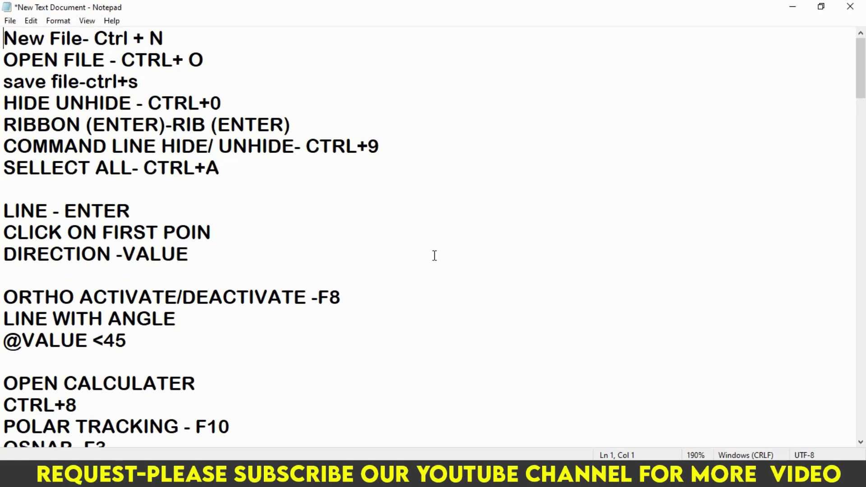
- Scroll to the end of the notes and place the cursor below the REC lines
scroll(412, 306, down, 5)
scroll(331, 279, down, 6)
scroll(324, 272, down, 6)
scroll(323, 272, down, 6)
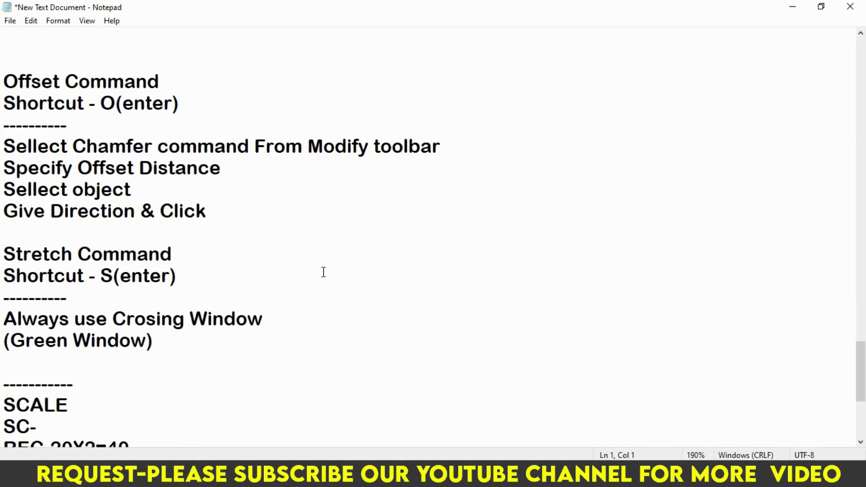
scroll(324, 272, down, 4)
click(73, 300)
click(38, 278)
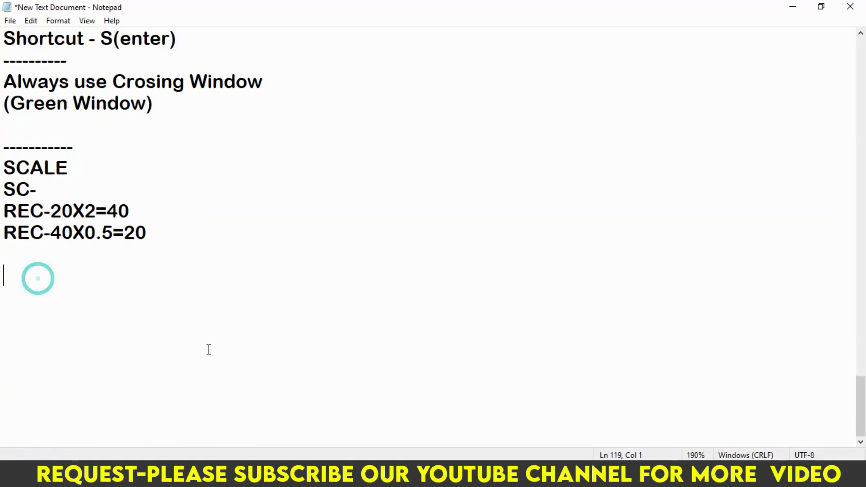
key(alt+Tab)
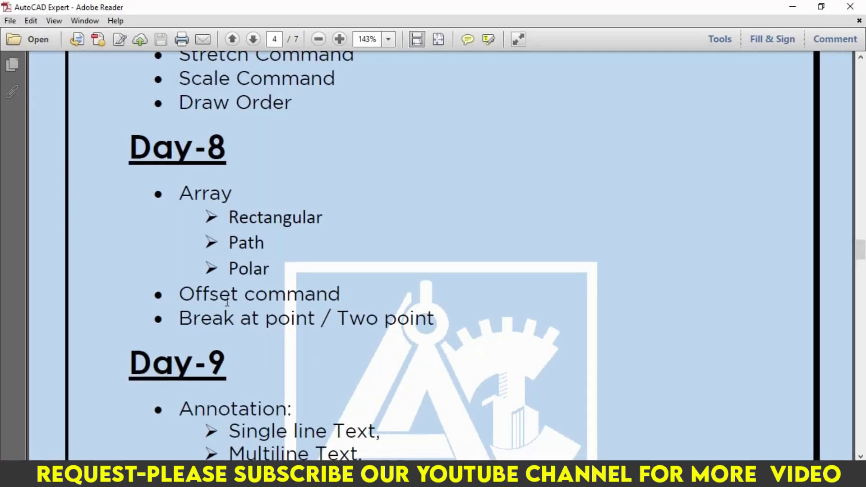
- Select the Day-8 Array list (Rectangular, Path, Polar) in the PDF and return to Notepad
scroll(208, 283, up, 1)
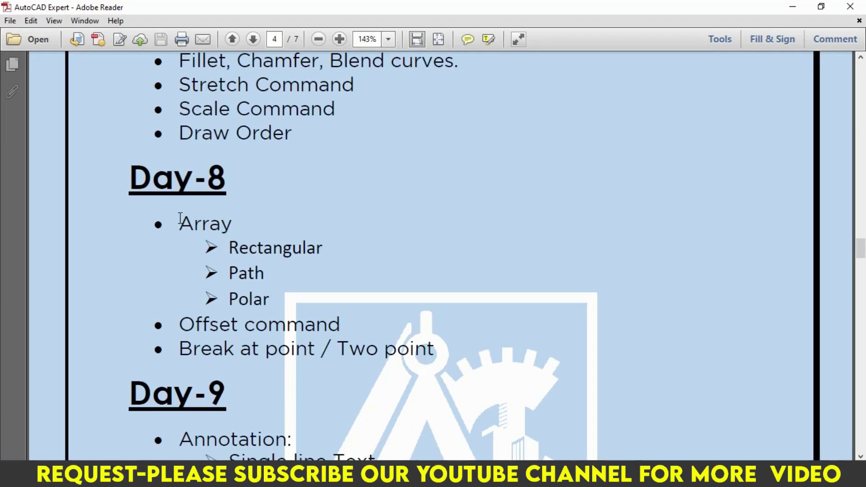
mouse_move(180, 221)
mouse_down()
mouse_move(248, 223)
mouse_move(283, 273)
mouse_move(289, 326)
mouse_move(297, 291)
mouse_up()
key(ctrl+c)
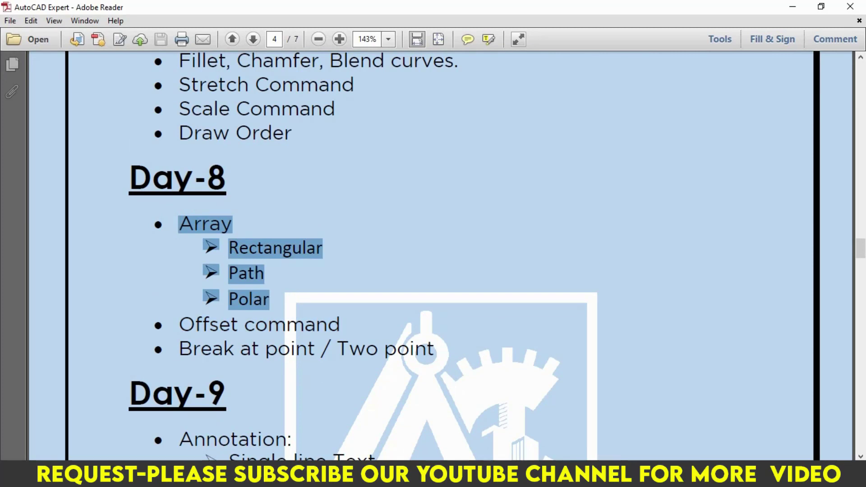
click(361, 419)
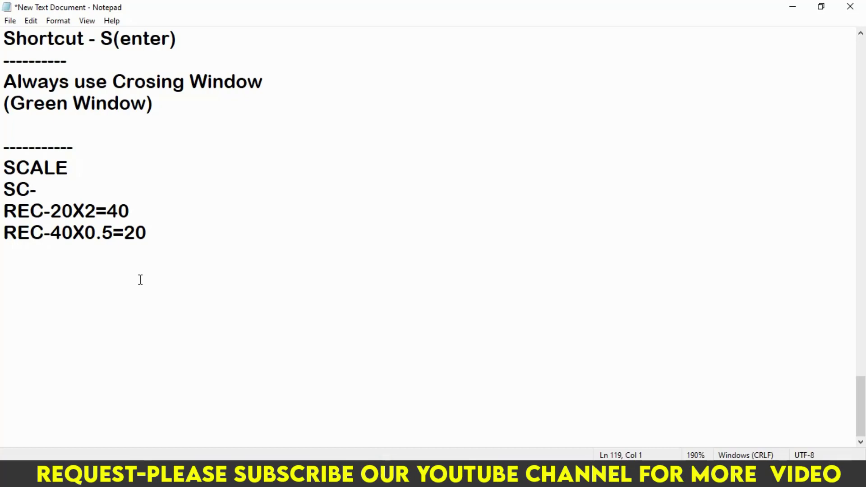
- Paste the Array list into the notes, adding '- AR(enter)' and 'Slect object' under Rectangular
key(ctrl+v)
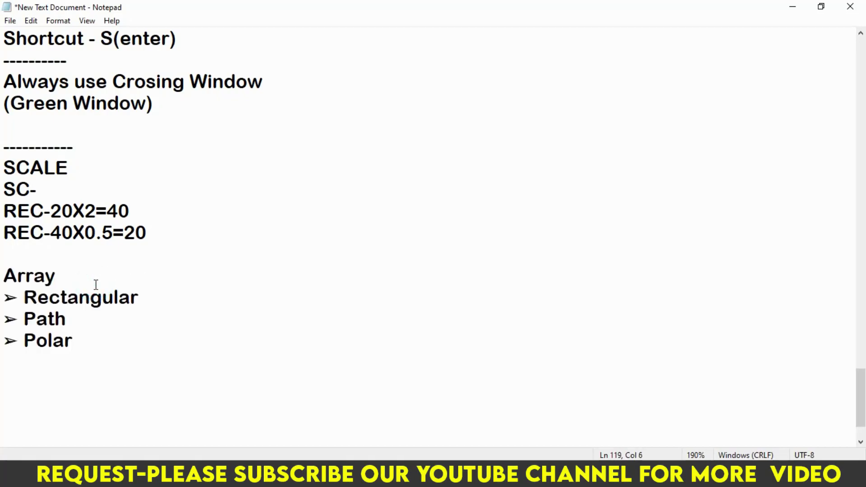
click(142, 300)
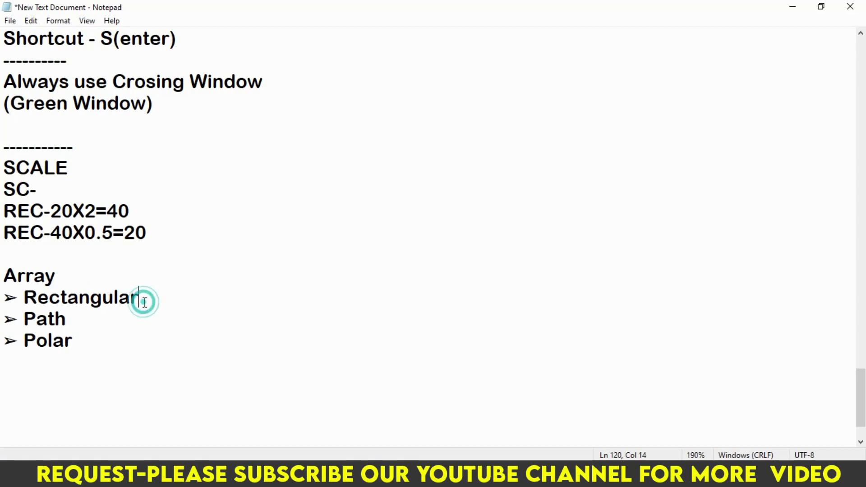
key(Return)
text(Shortcut key)
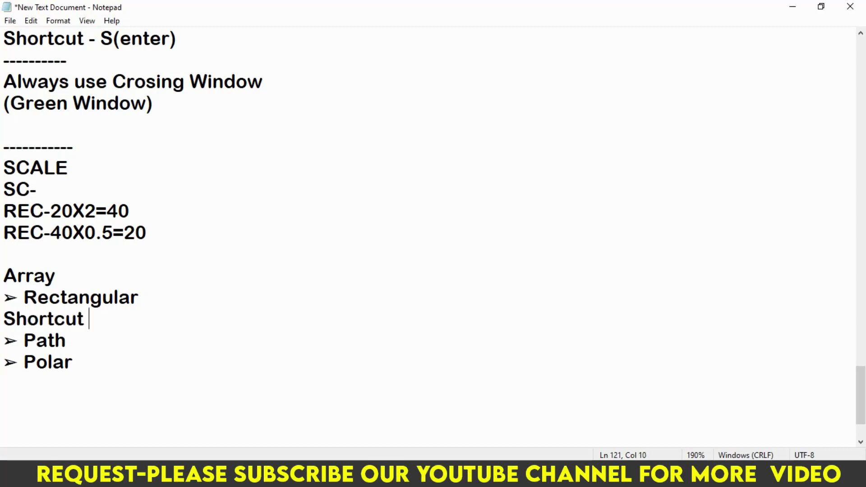
text(-)
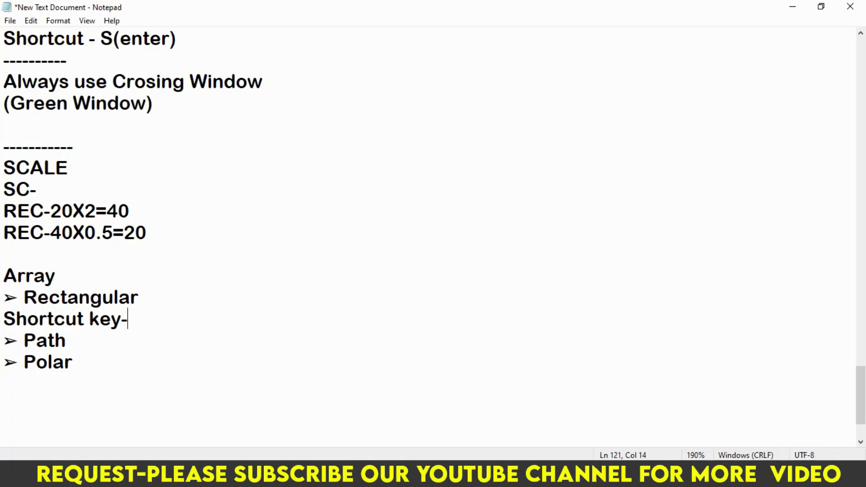
text( A)
text(R()
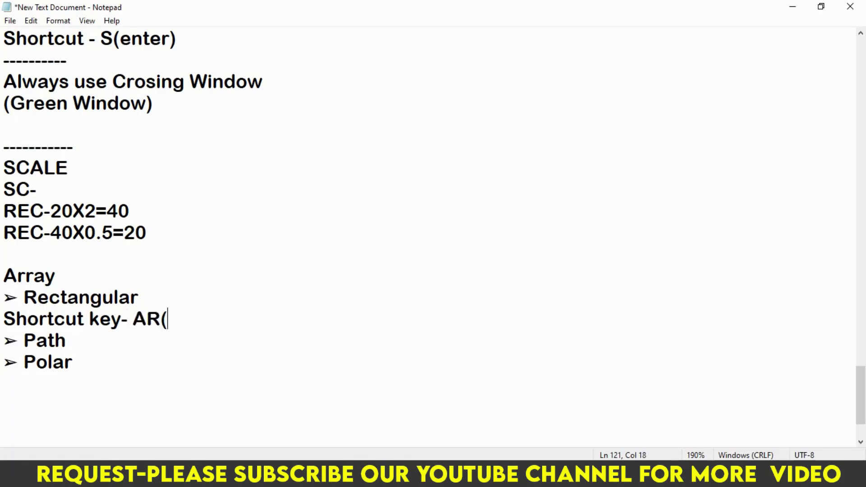
text(enter)
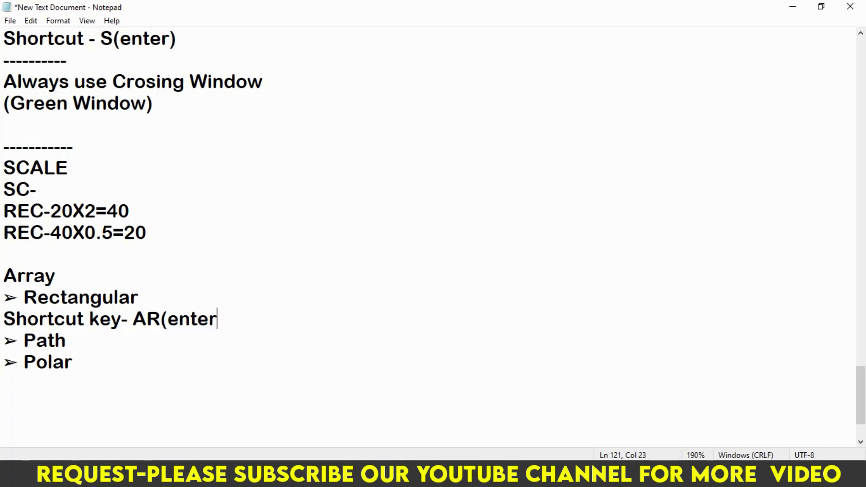
text())
key(Return)
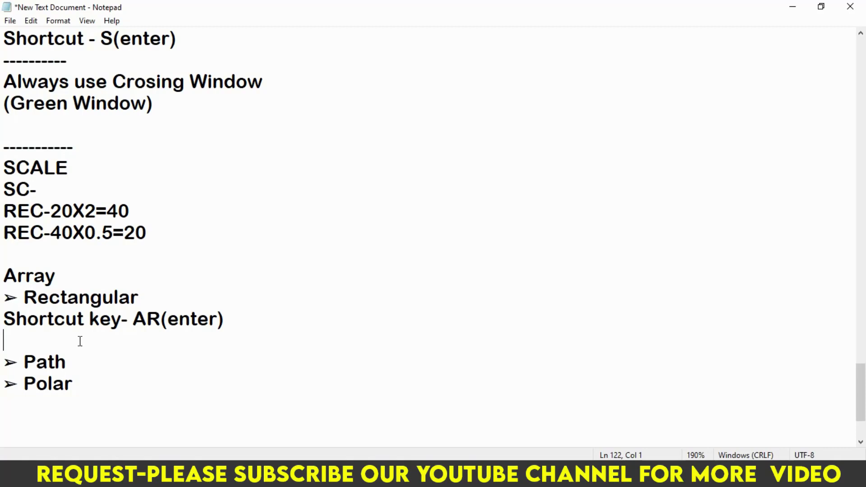
text(S)
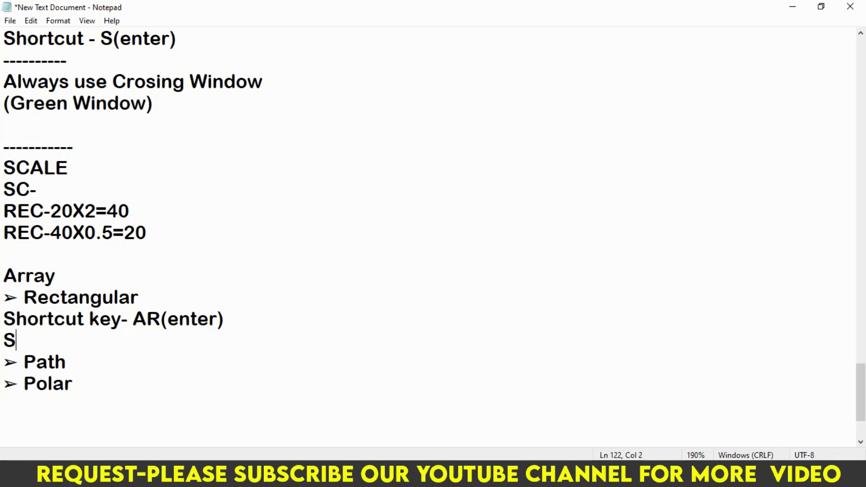
text(lect )
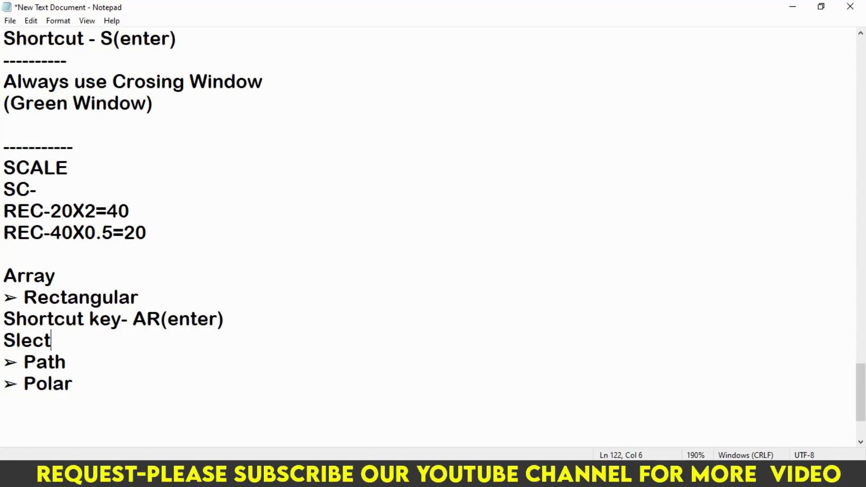
text(ob)
text(ject)
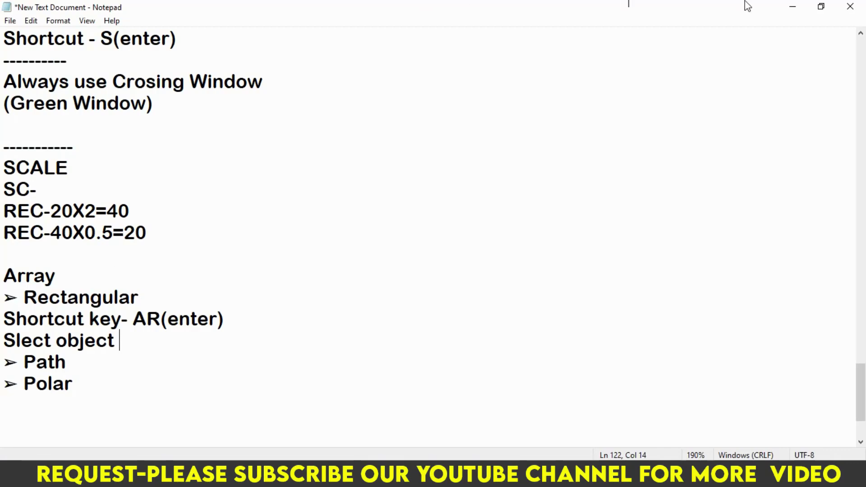
click(793, 7)
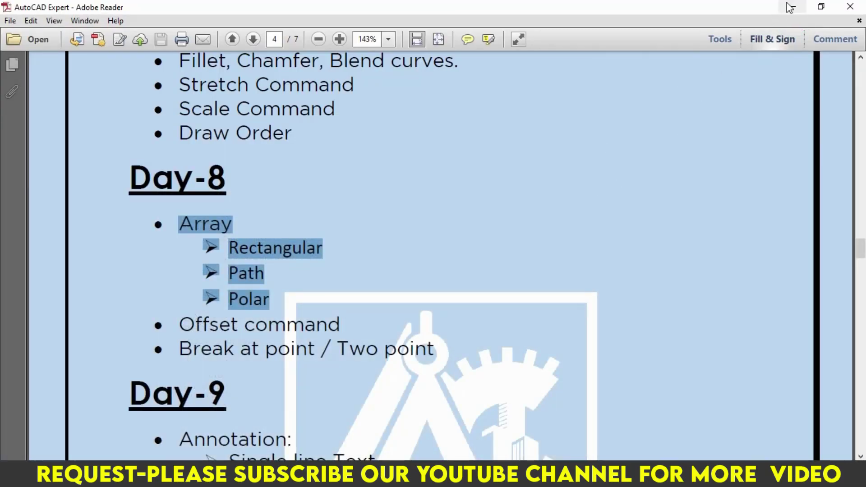
- Back in AutoCAD, start a rectangle and place its first corner in the drawing
click(793, 7)
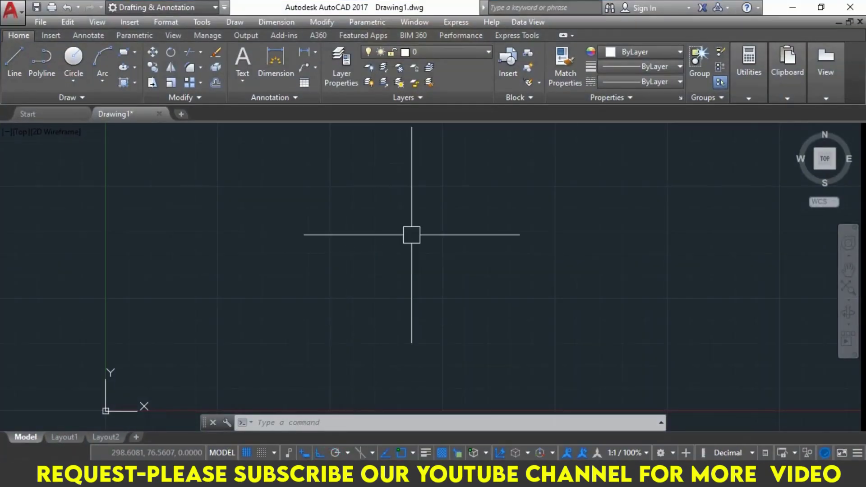
mouse_move(412, 237)
middle_down()
mouse_move(379, 258)
mouse_move(345, 256)
mouse_move(328, 236)
mouse_move(325, 244)
middle_up()
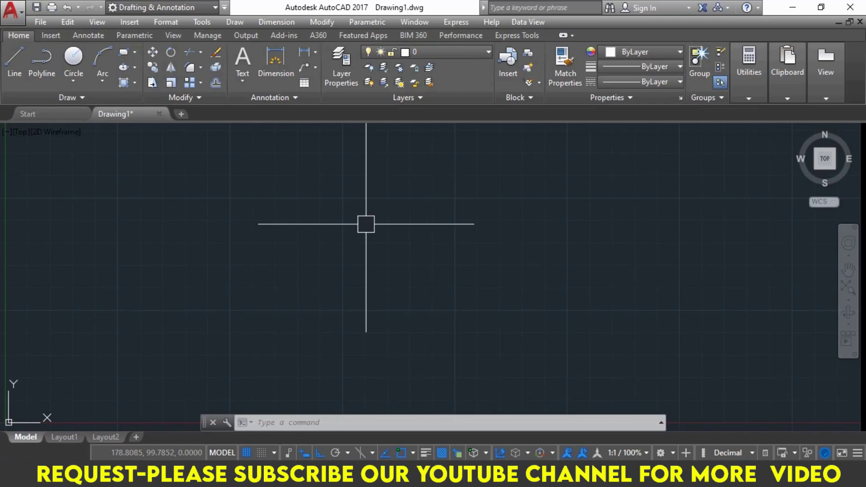
text(t)
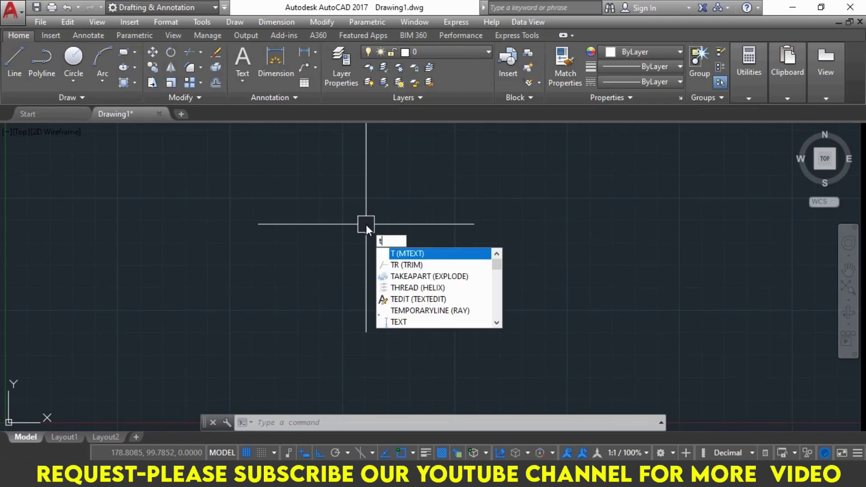
key(Escape)
text(rec)
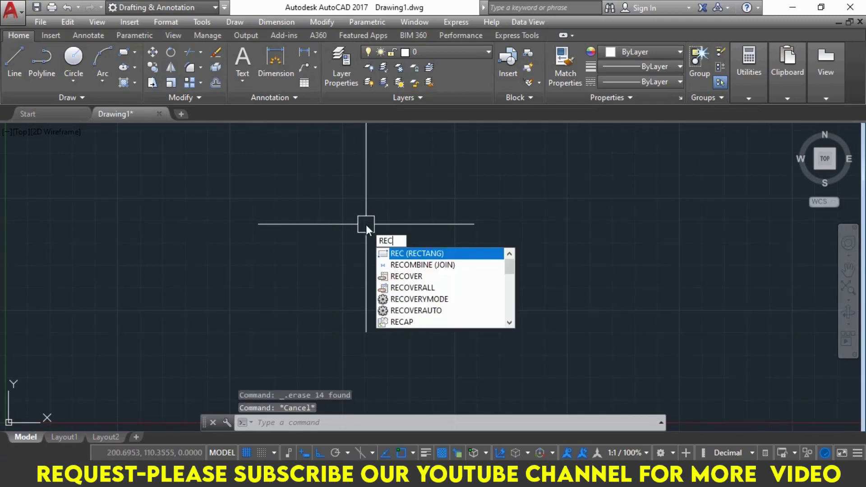
key(Return)
click(314, 209)
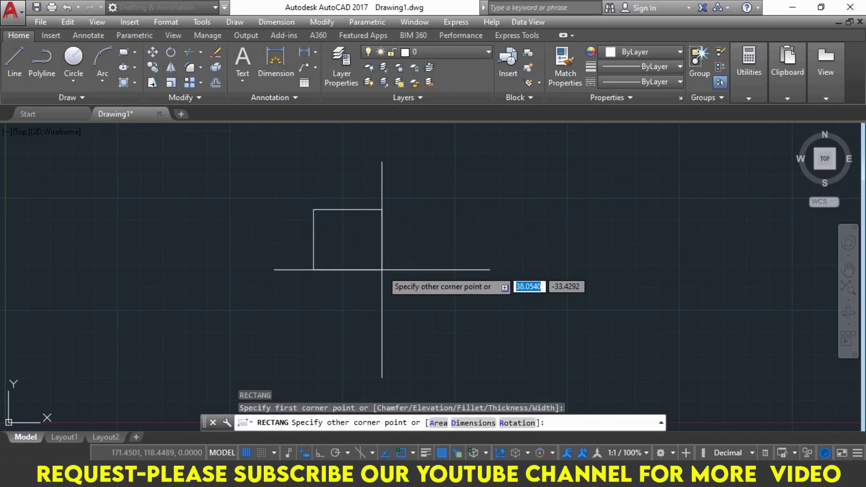
- Give the rectangle 40 by 40 dimensions and place the square
text(d)
key(Return)
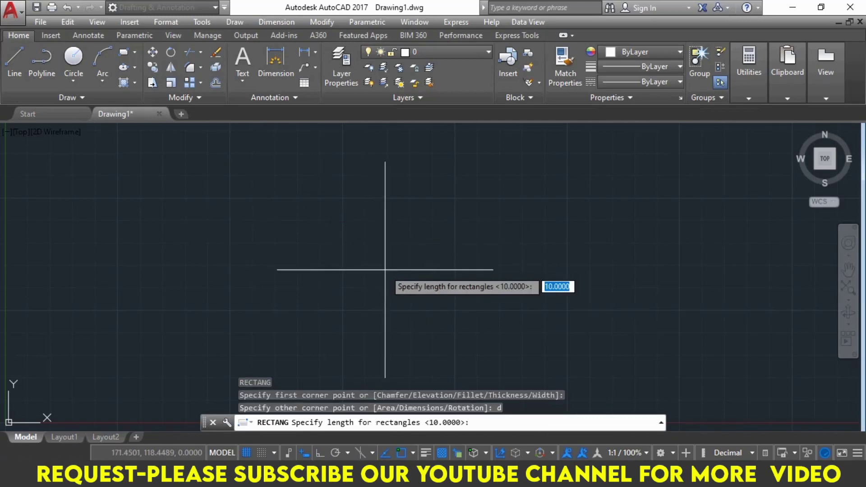
text(40)
key(Return)
text(4)
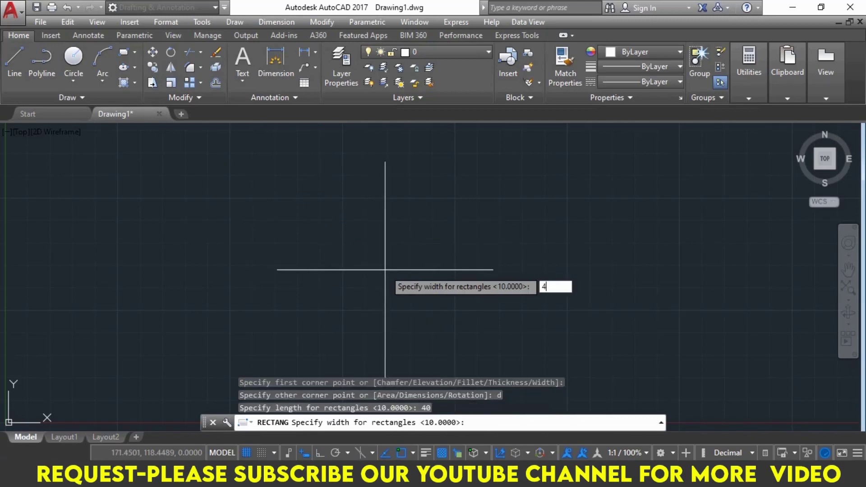
text(0)
key(Return)
click(422, 259)
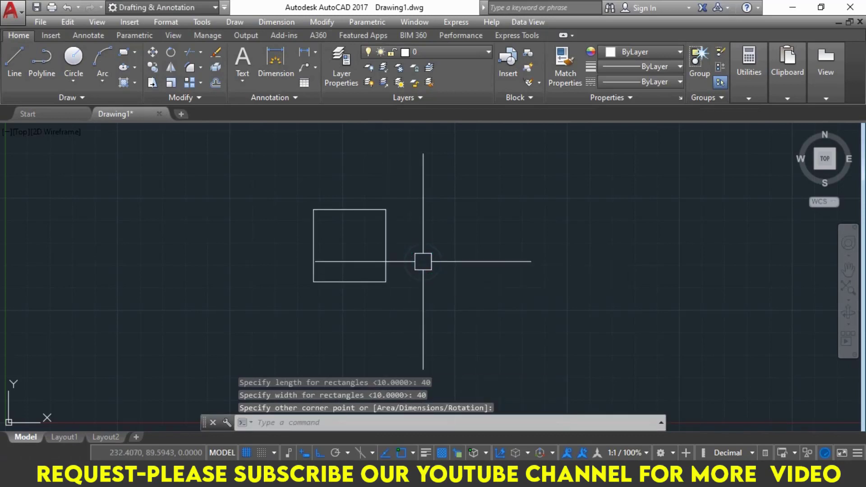
mouse_move(422, 258)
middle_down()
mouse_move(397, 300)
mouse_move(375, 294)
middle_up()
key(Escape)
key(Escape)
key(Escape)
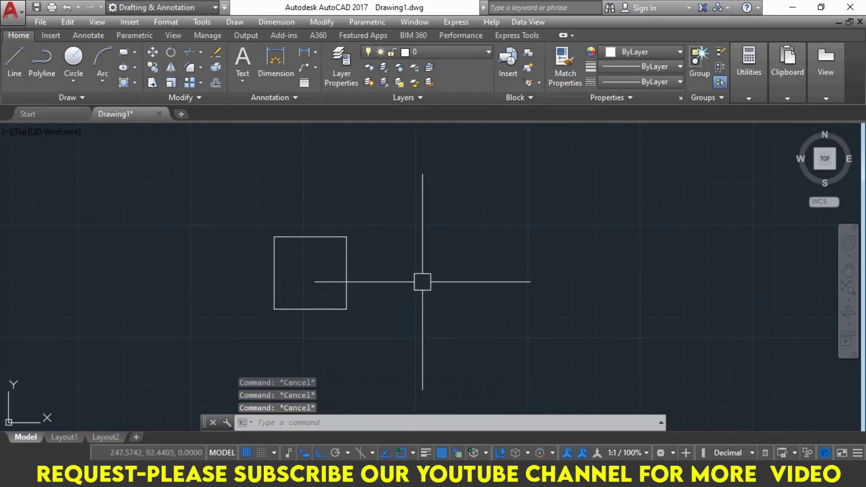
middle_drag(447, 290, 442, 314)
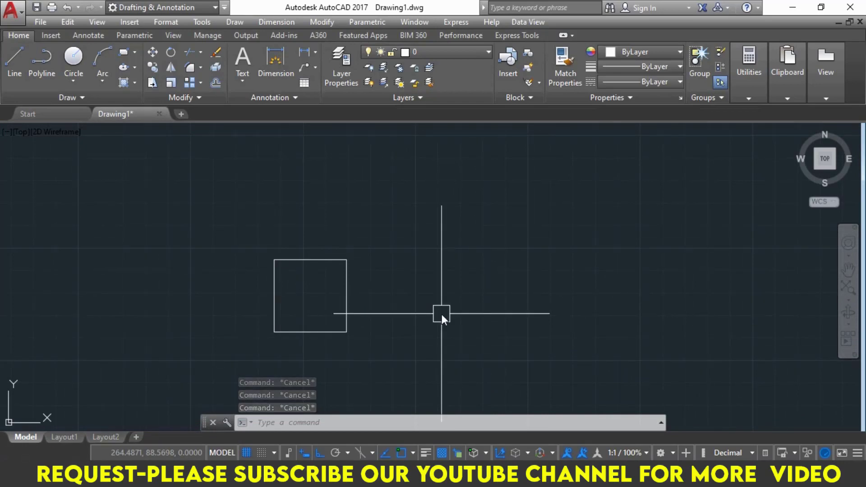
text(AR)
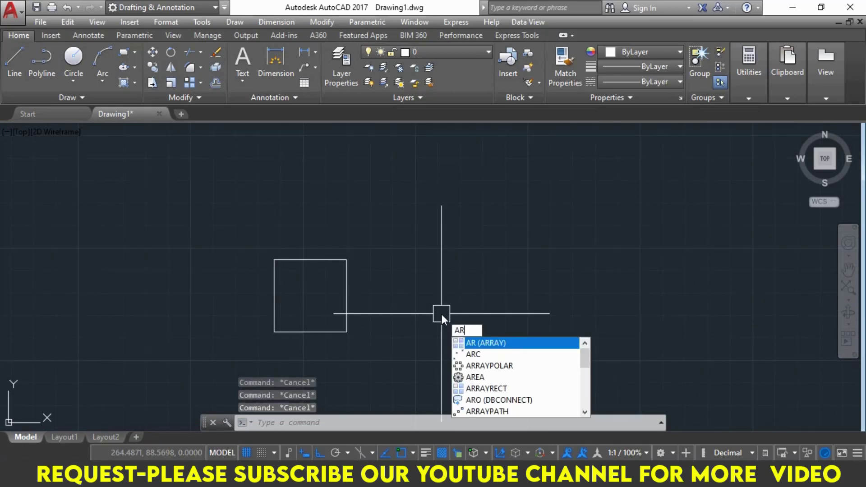
- Array the square rectangularly into 4 columns by 3 rows at 60 spacing
key(Return)
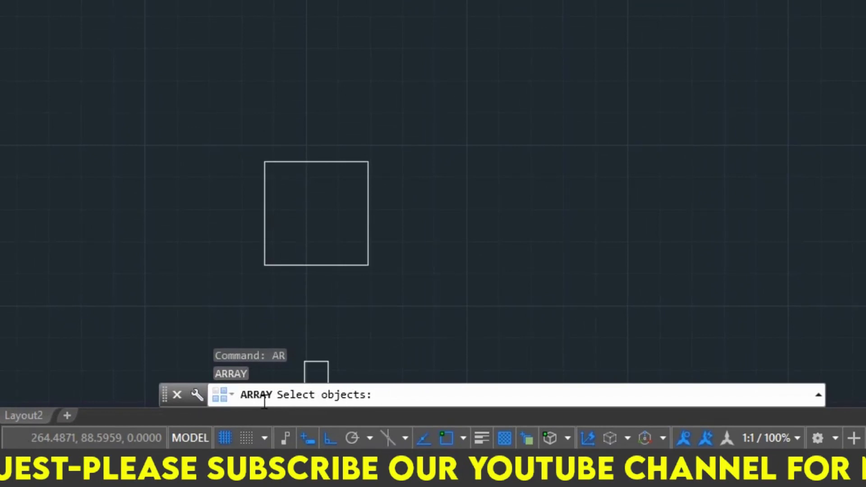
click(310, 166)
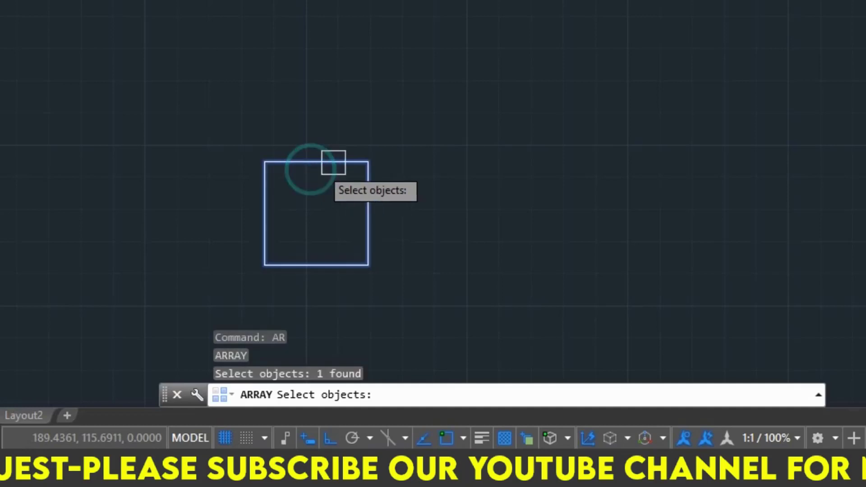
key(Return)
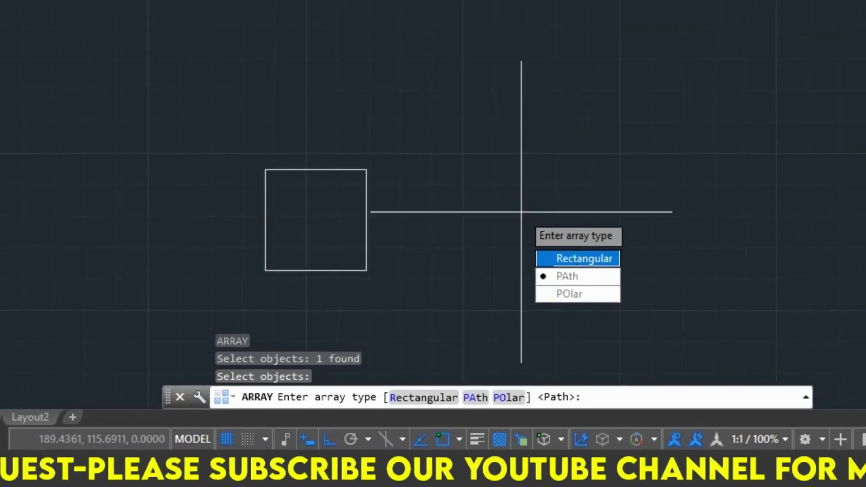
click(580, 252)
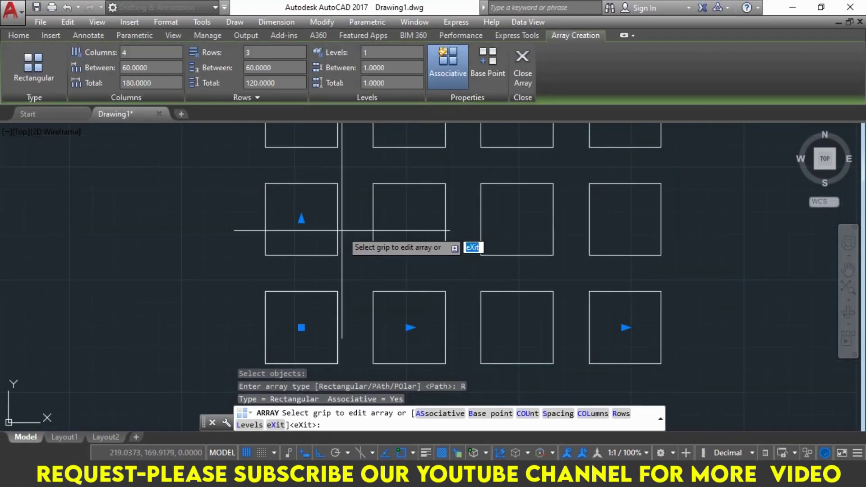
scroll(341, 237, down, 2)
middle_drag(342, 235, 341, 256)
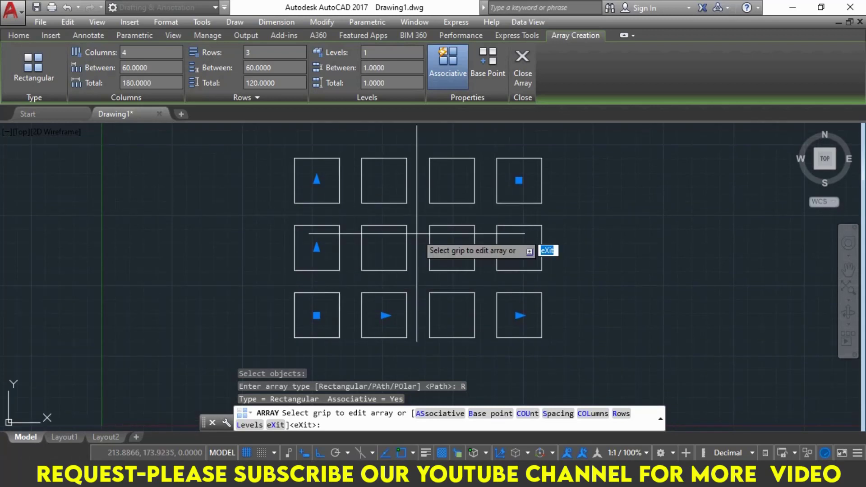
middle_drag(416, 234, 409, 238)
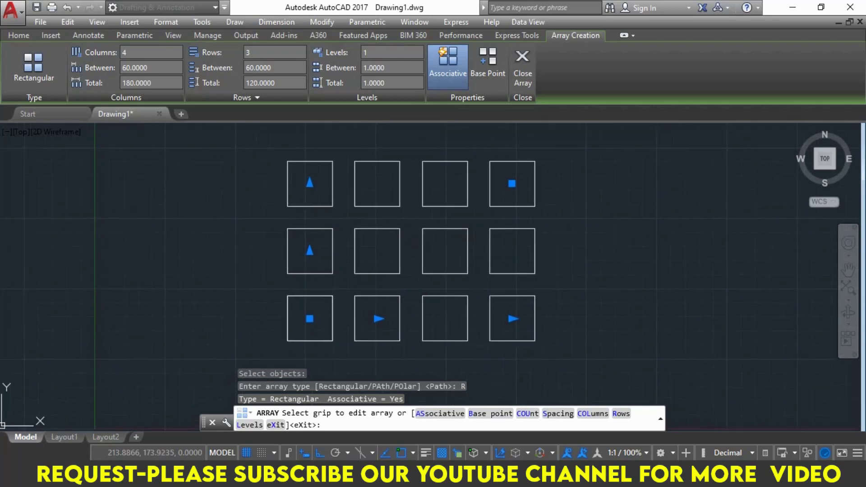
click(532, 69)
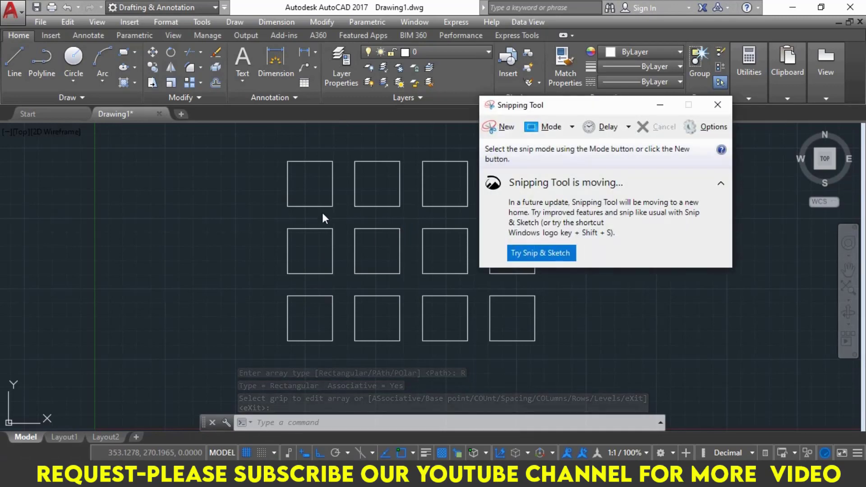
- Snip the square grid and draw red lines down its four columns and along its three rows
click(502, 127)
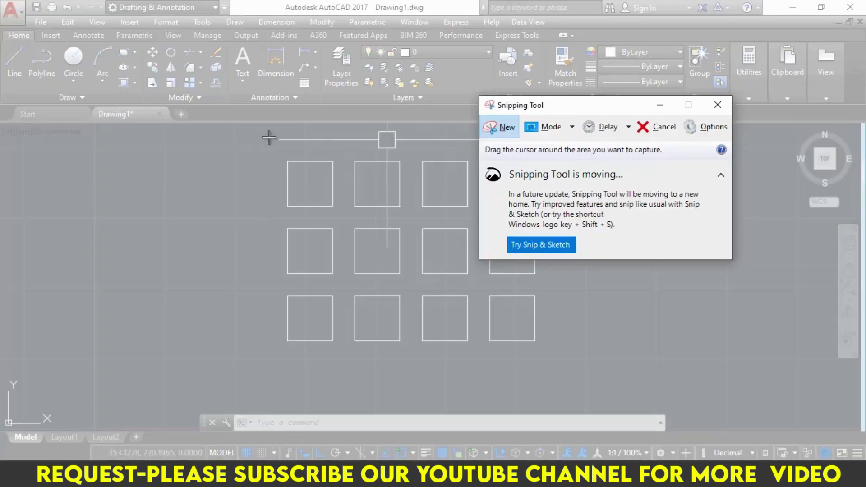
drag(221, 136, 588, 377)
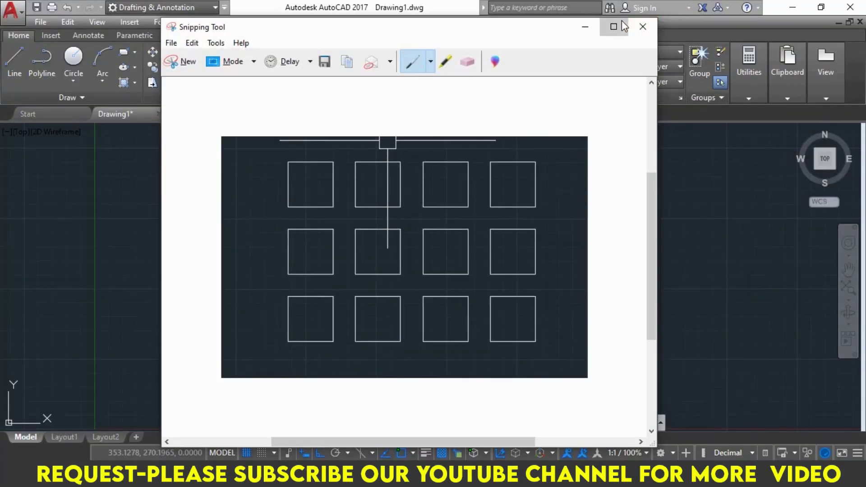
click(624, 27)
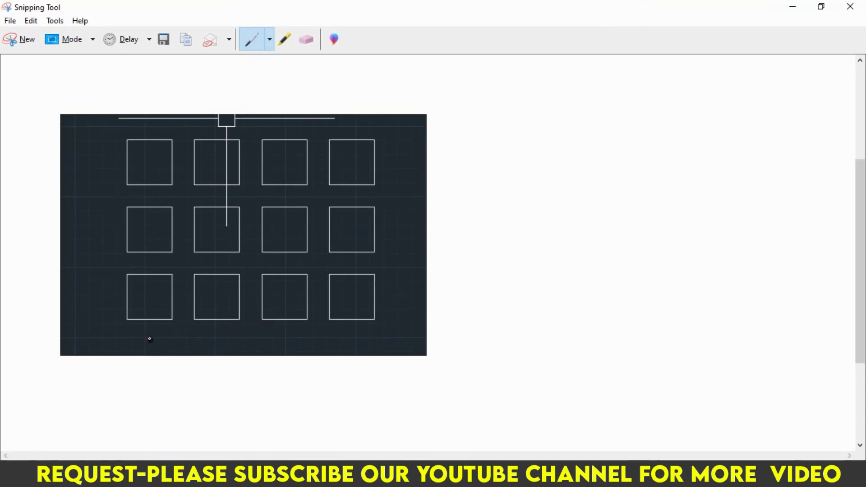
drag(149, 128, 152, 336)
drag(214, 121, 220, 355)
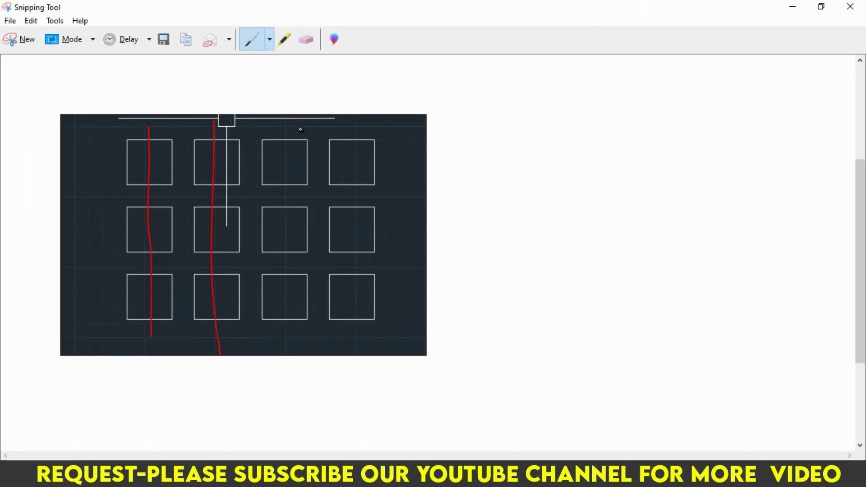
drag(294, 126, 291, 341)
drag(358, 127, 357, 355)
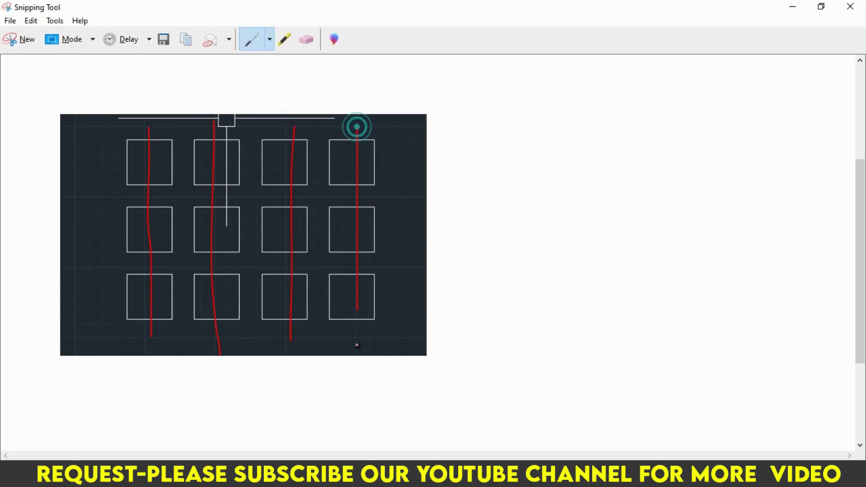
drag(94, 287, 440, 296)
drag(52, 233, 415, 221)
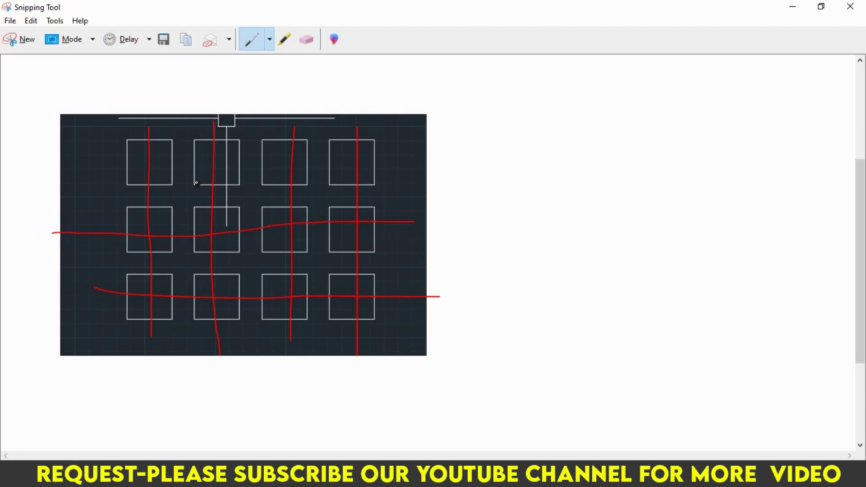
drag(114, 163, 392, 162)
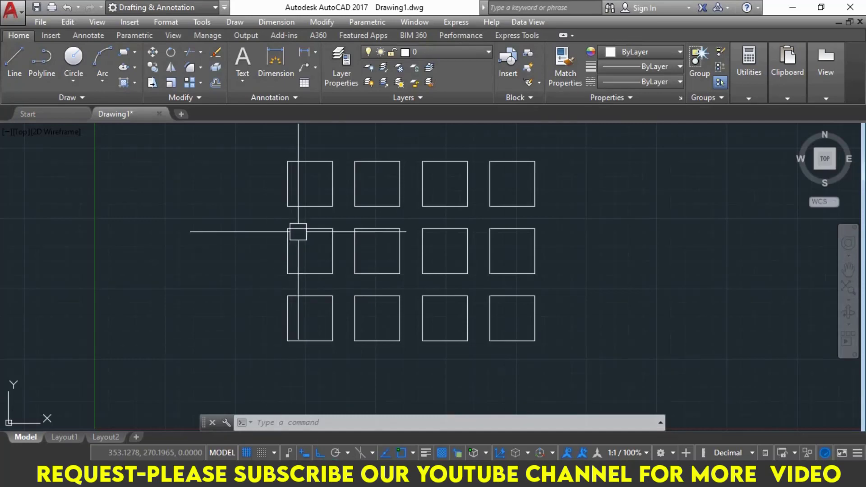
- Snip the selected array and link its bottom-left grip to the side and top arrow grips in red
click(301, 341)
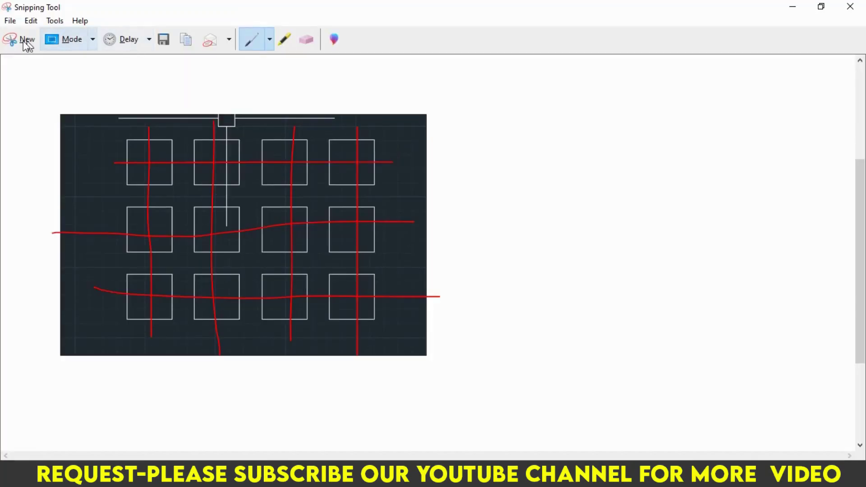
click(20, 41)
drag(233, 136, 564, 367)
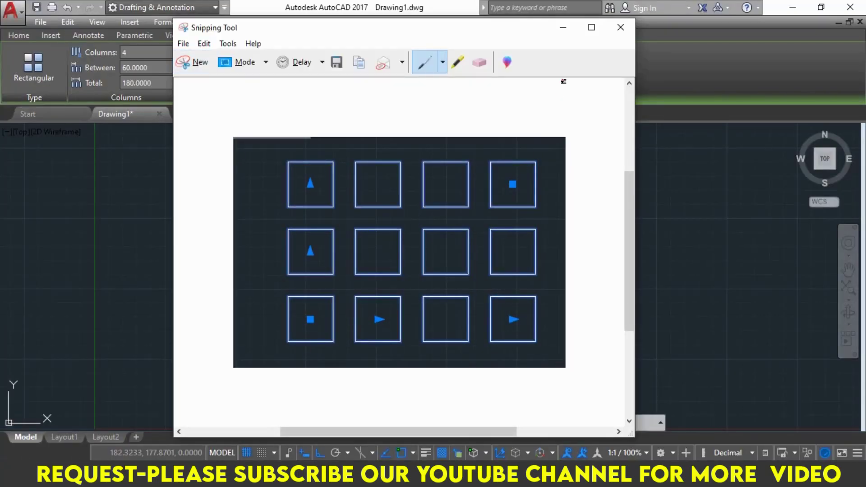
click(592, 27)
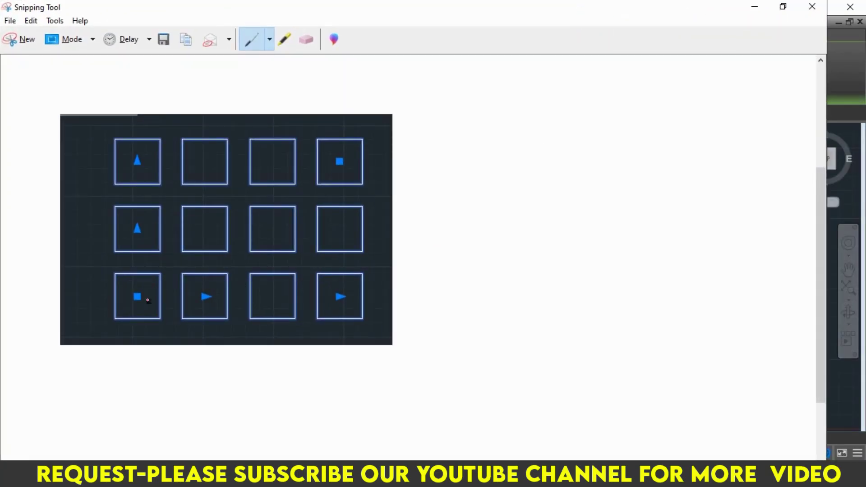
drag(134, 301, 139, 296)
drag(208, 297, 204, 295)
drag(140, 297, 194, 295)
drag(137, 296, 136, 162)
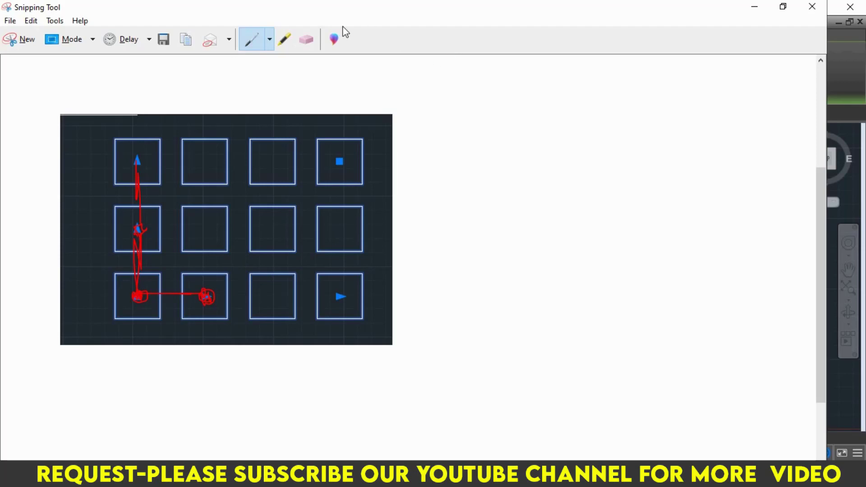
- Deselect, then reselect the square array in AutoCAD so its grips and settings appear
click(754, 7)
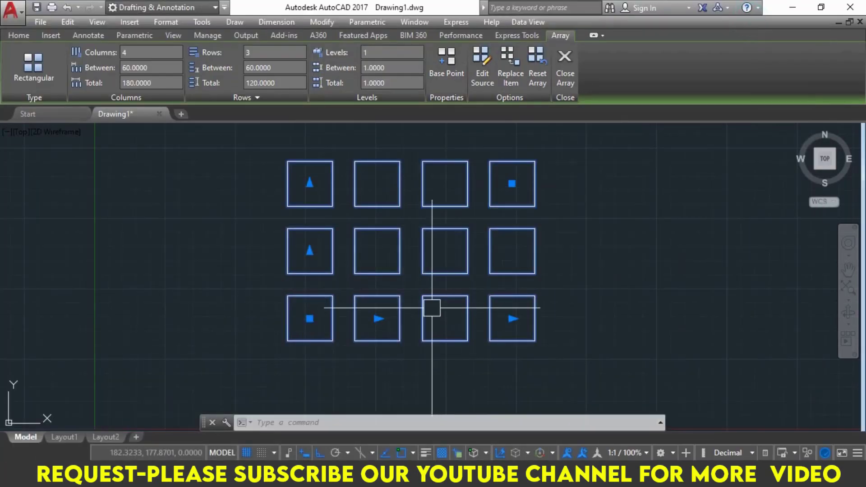
click(559, 71)
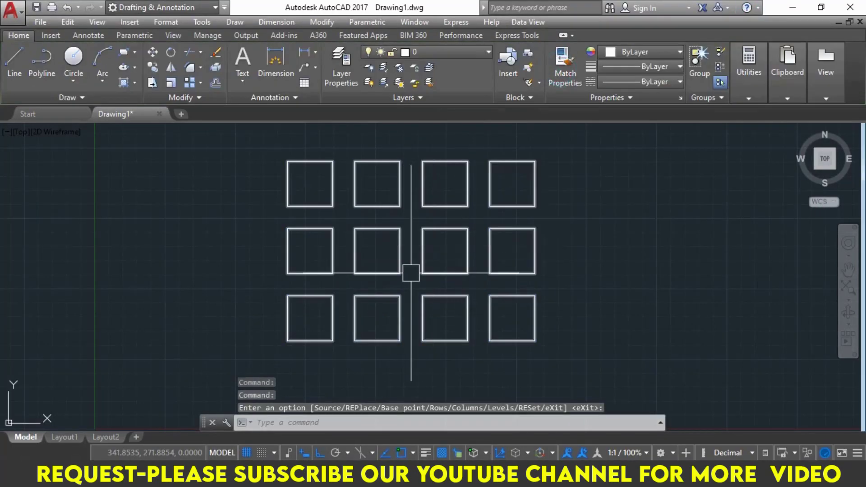
click(359, 304)
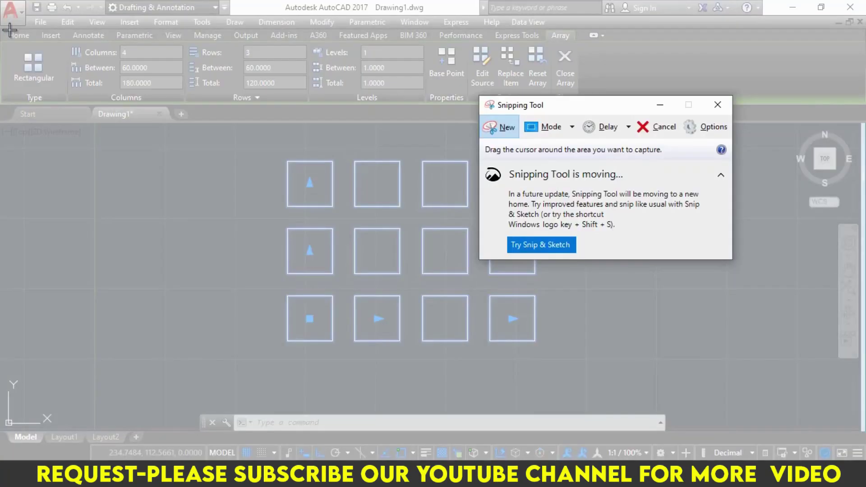
- Snip the AutoCAD window; mark Rectangular, the Columns setting, the four columns and the count 4
drag(9, 30, 860, 458)
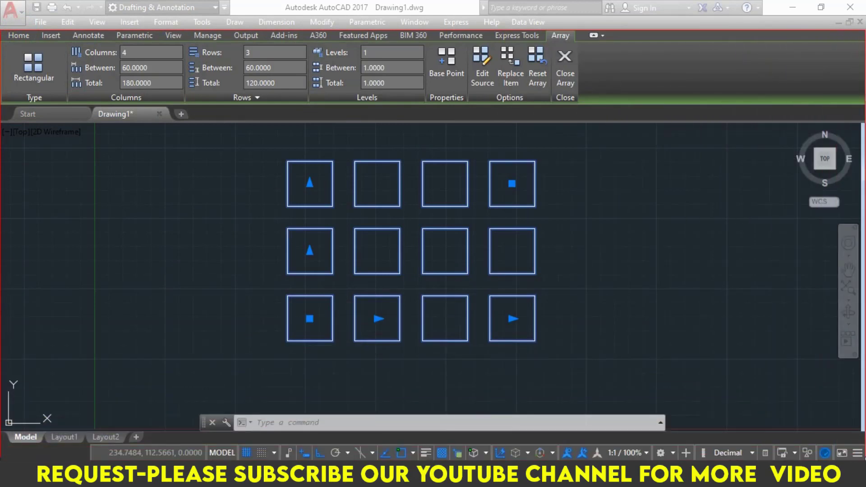
scroll(230, 206, down, 1)
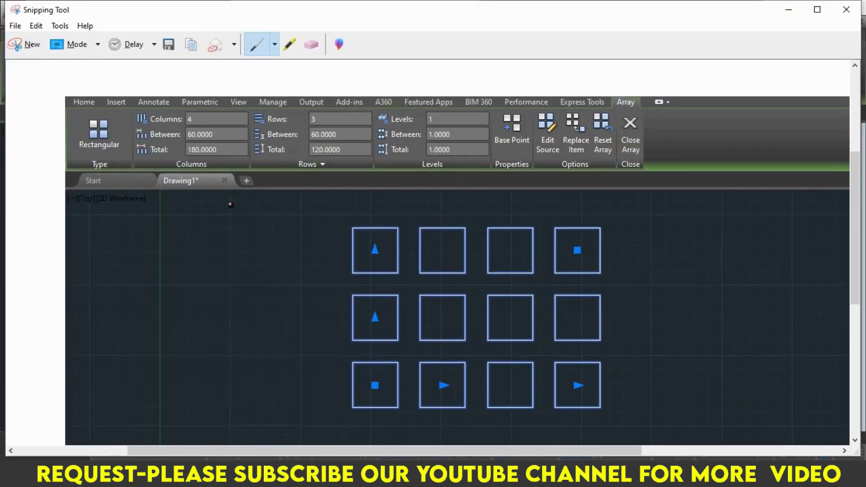
drag(70, 140, 73, 153)
drag(135, 126, 175, 120)
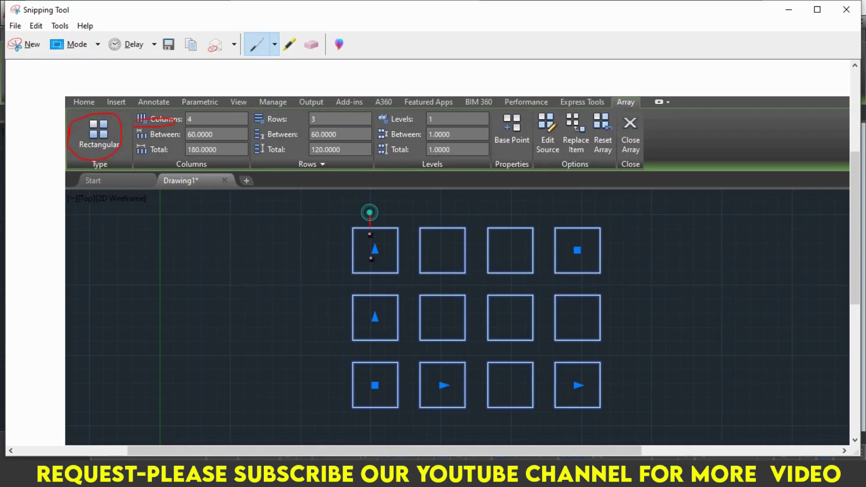
drag(370, 213, 392, 392)
drag(446, 214, 464, 426)
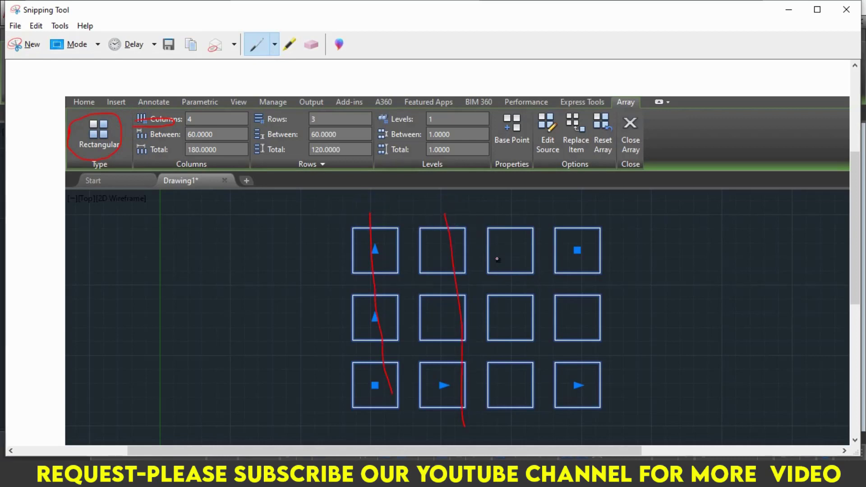
drag(506, 218, 520, 413)
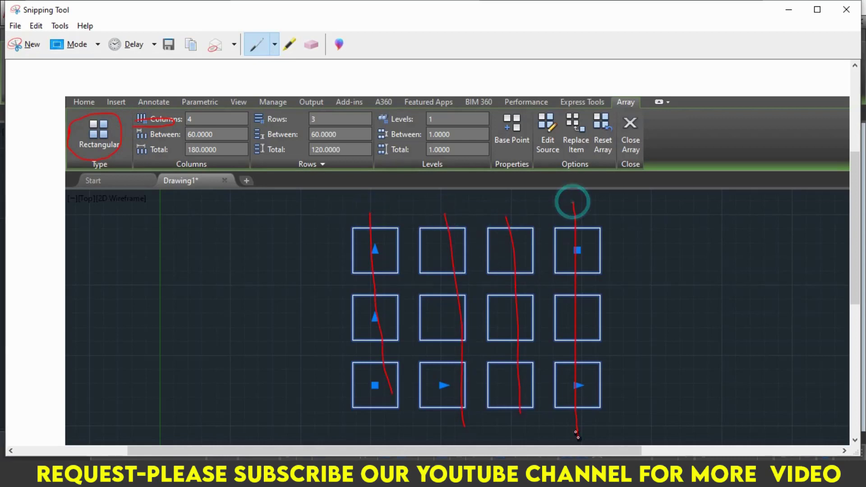
drag(573, 203, 578, 436)
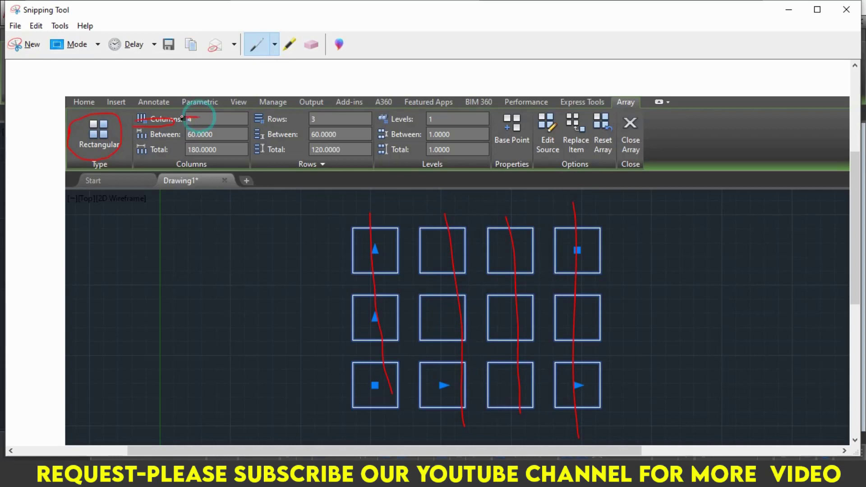
drag(189, 115, 188, 117)
- Sketch three extra columns, circle the row count 3, and mark the three rows in red
drag(665, 226, 672, 385)
drag(729, 232, 738, 405)
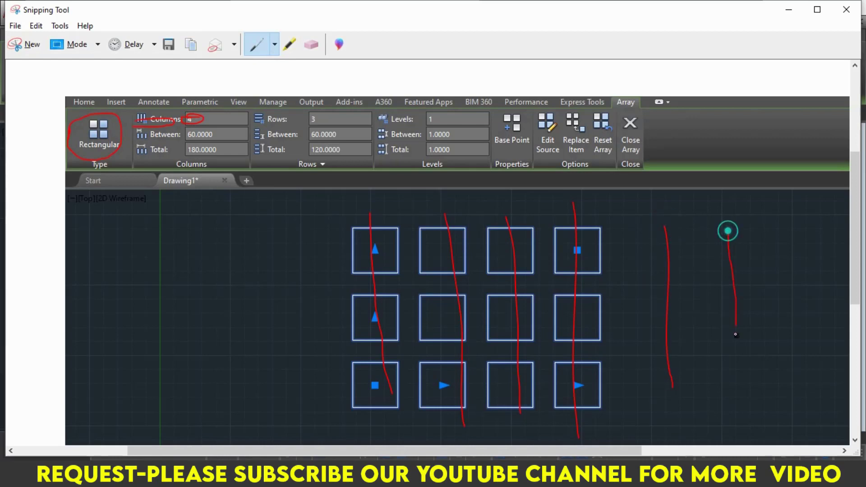
drag(775, 241, 788, 414)
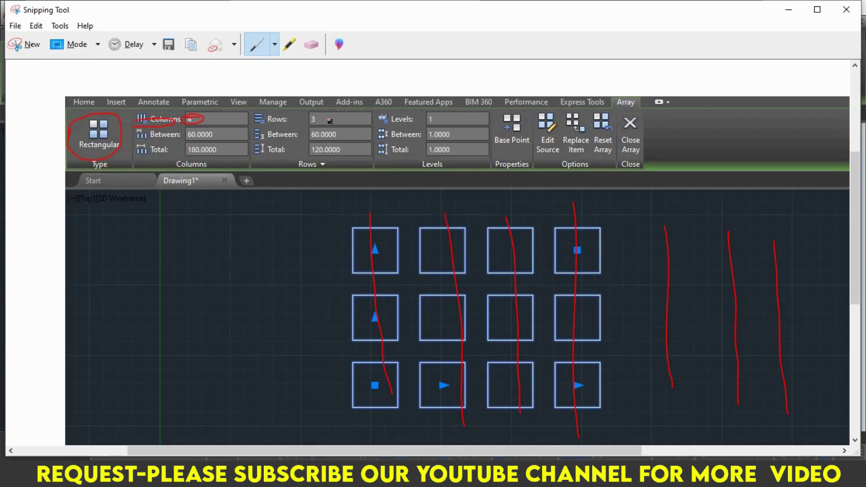
drag(311, 117, 318, 115)
drag(323, 242, 371, 250)
drag(328, 321, 389, 324)
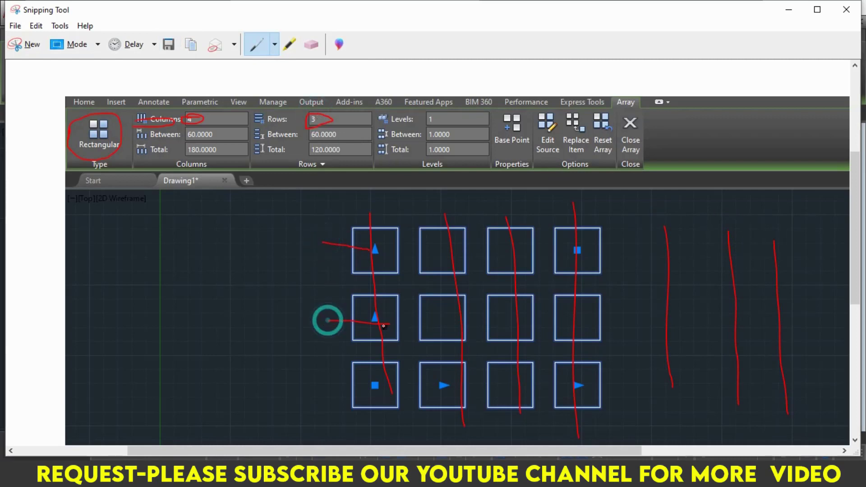
drag(323, 378, 382, 385)
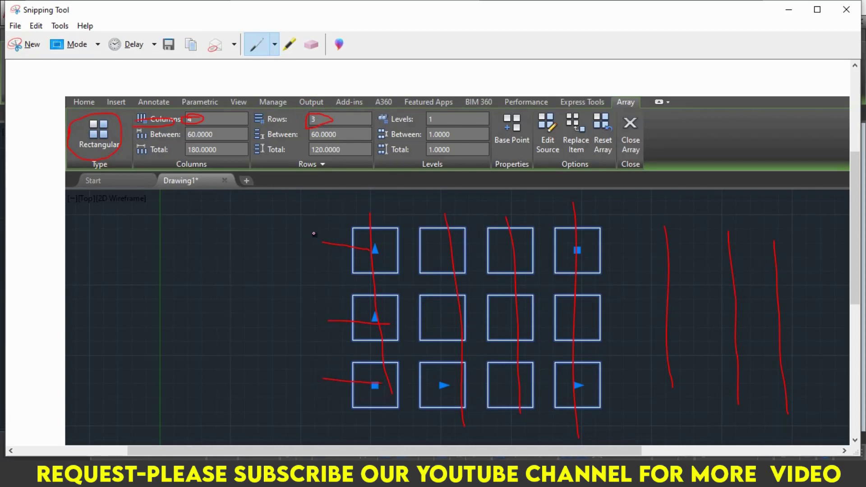
drag(342, 210, 504, 206)
scroll(416, 230, up, 1)
drag(434, 206, 350, 206)
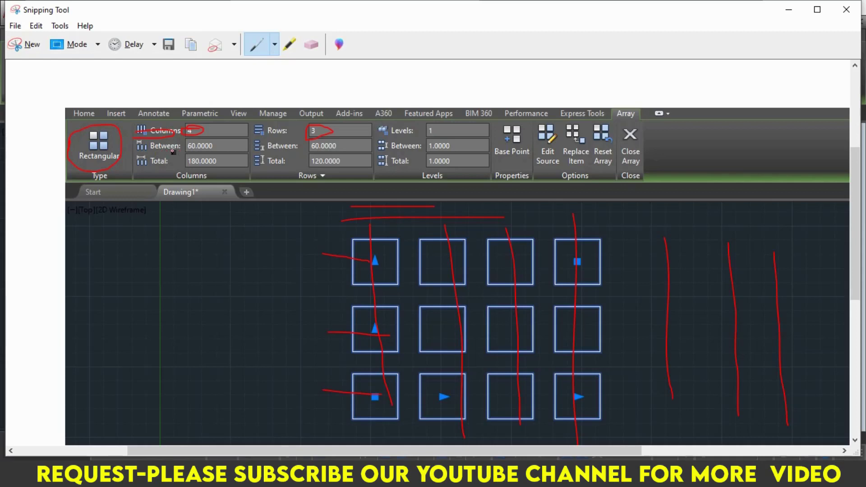
scroll(291, 232, down, 1)
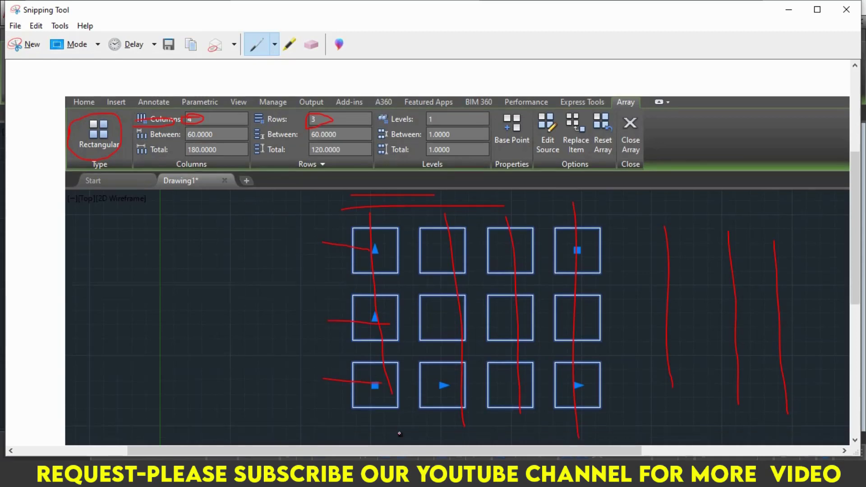
- Circle the bottom-left and arrow grips and underline the column Total value in red
drag(365, 395, 373, 388)
drag(440, 383, 441, 386)
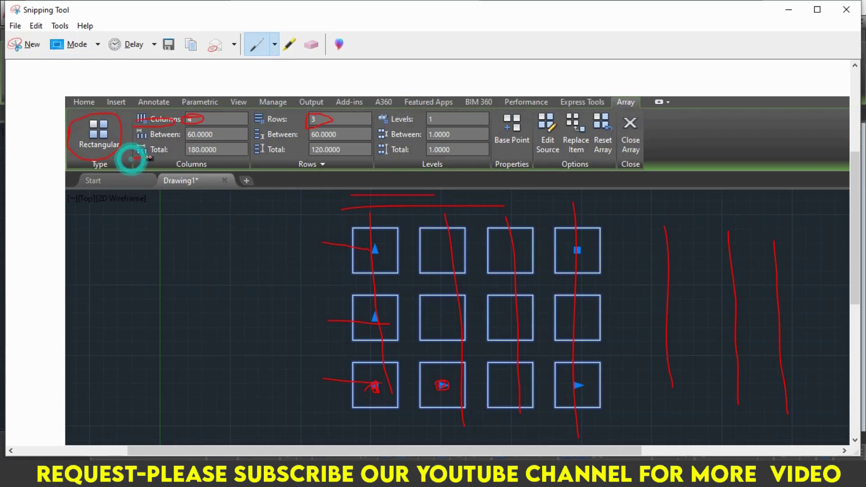
drag(132, 158, 169, 158)
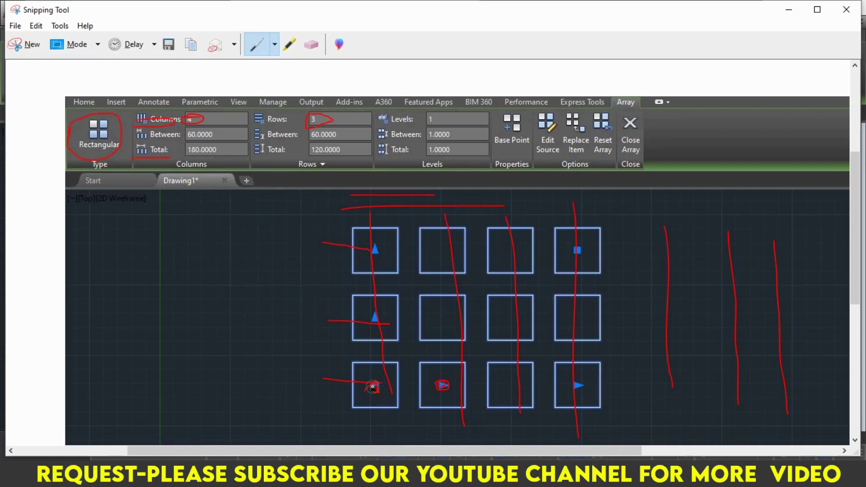
drag(373, 387, 577, 389)
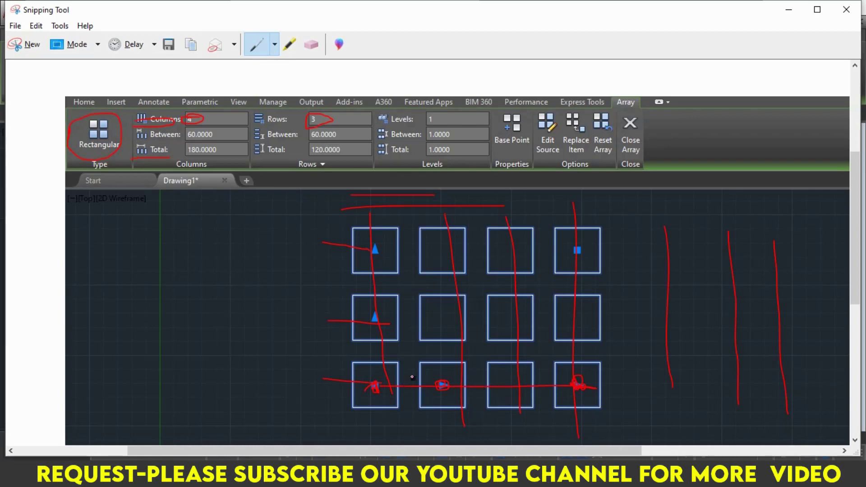
- Mark the gaps between bottom squares and the row spacing, underlining the 60 row value
drag(412, 377, 410, 397)
drag(483, 377, 480, 400)
drag(549, 378, 541, 412)
drag(335, 322, 339, 370)
drag(275, 145, 288, 142)
drag(376, 387, 378, 387)
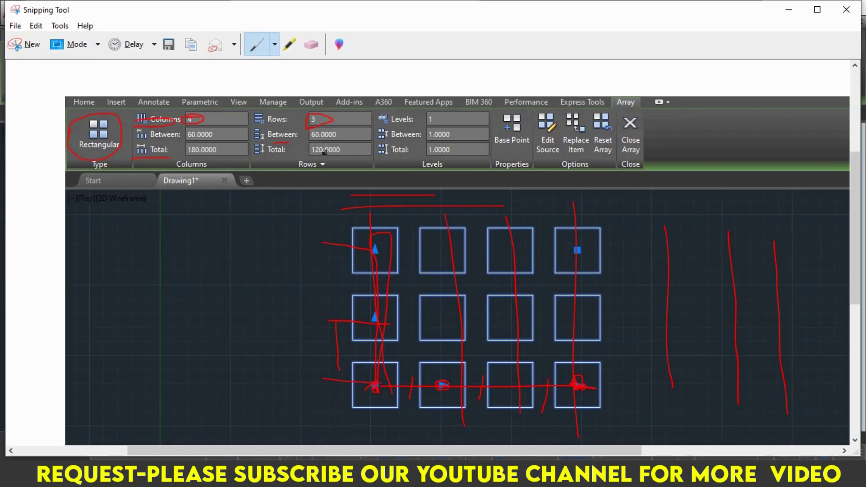
- Back in AutoCAD, change the array's column count to 5
click(789, 9)
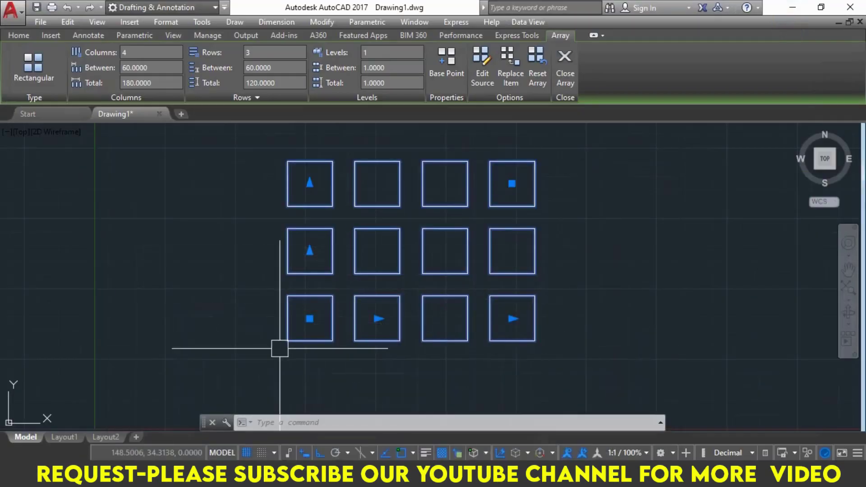
key(ctrl+y)
key(ctrl+y)
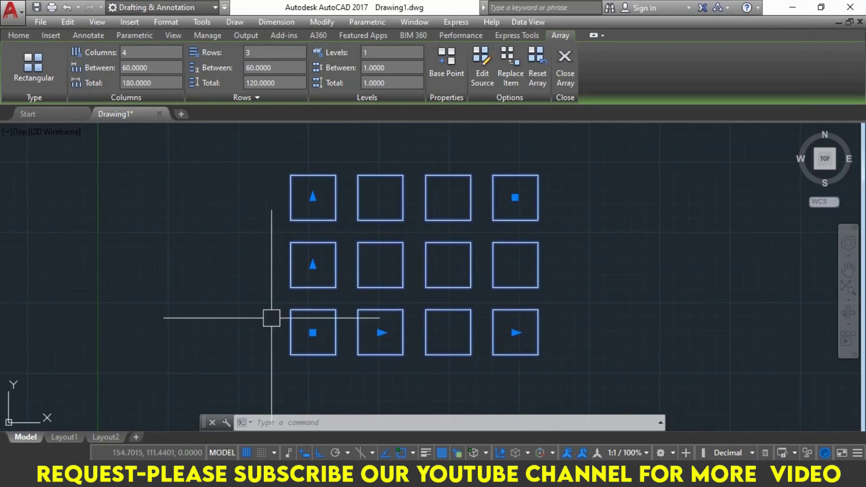
click(136, 52)
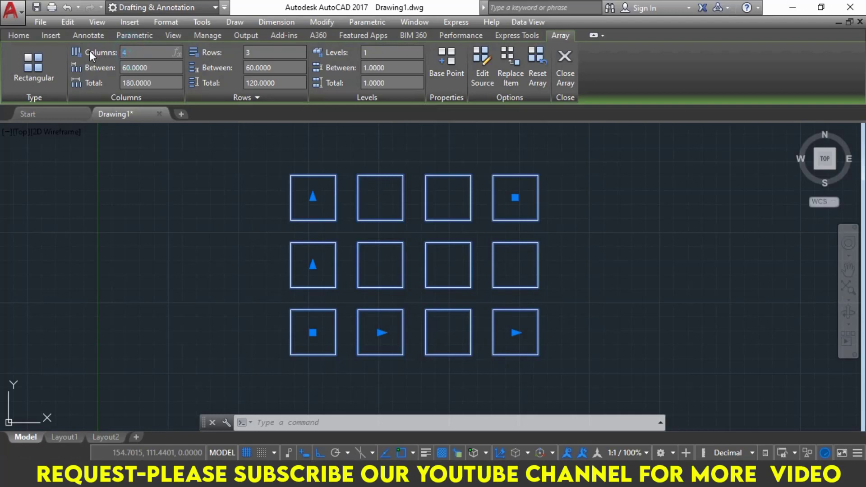
text(5)
middle_drag(526, 276, 518, 279)
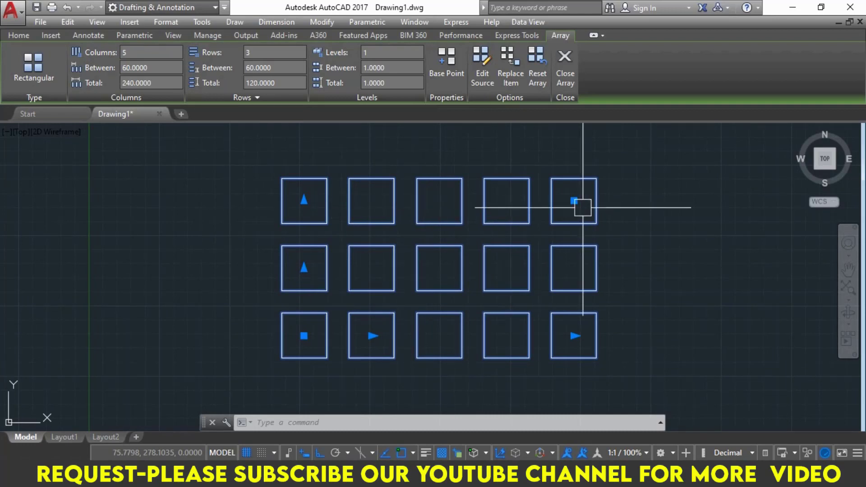
middle_drag(571, 206, 572, 244)
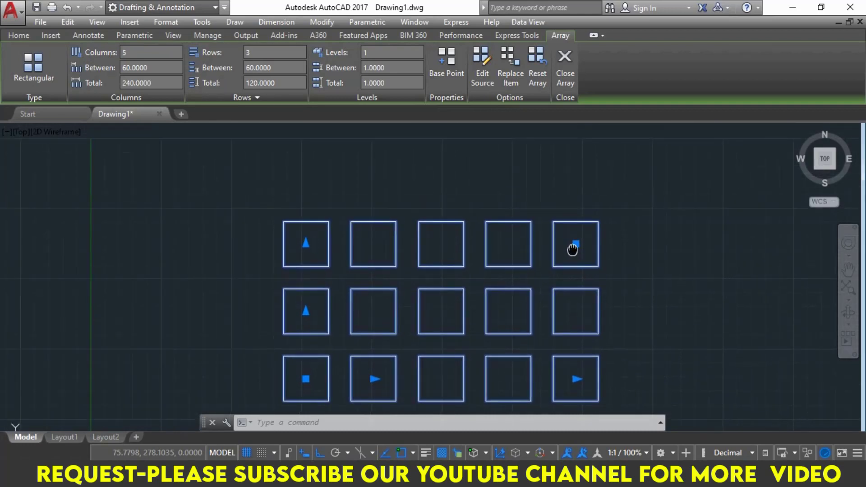
- Set the array's row count to 3, giving a 120 total at 60 spacing
click(276, 55)
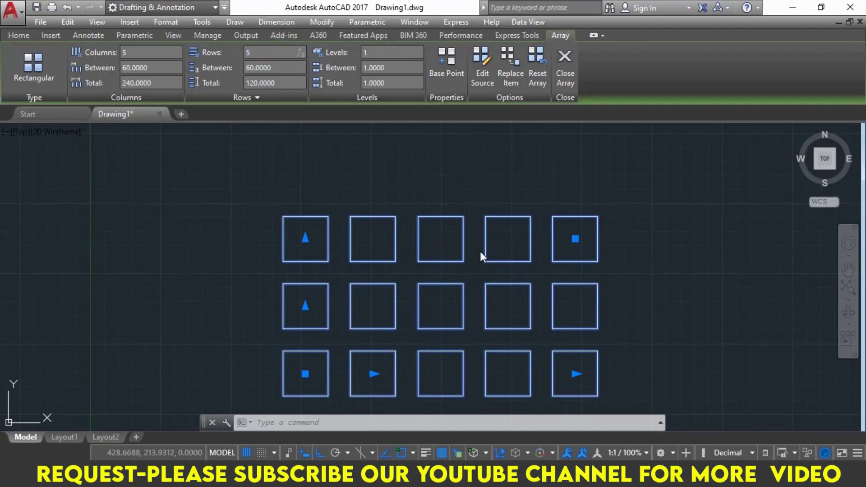
middle_drag(494, 253, 474, 281)
scroll(474, 281, down, 2)
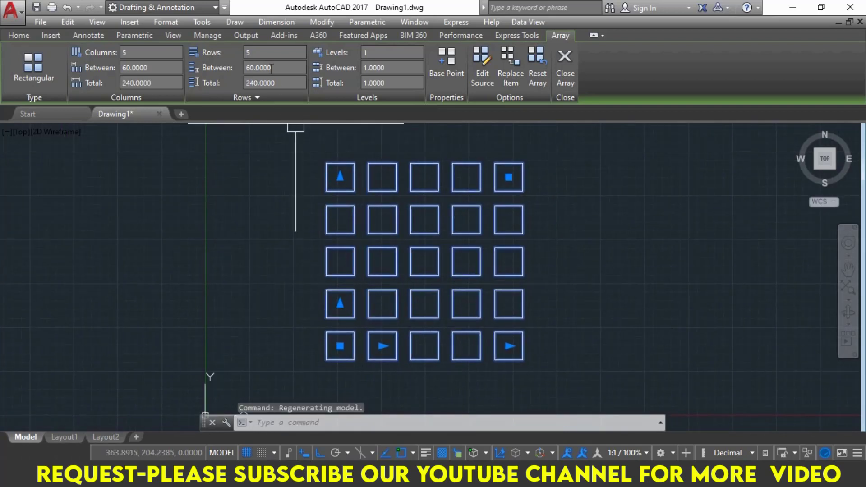
click(262, 53)
text(3)
key(Return)
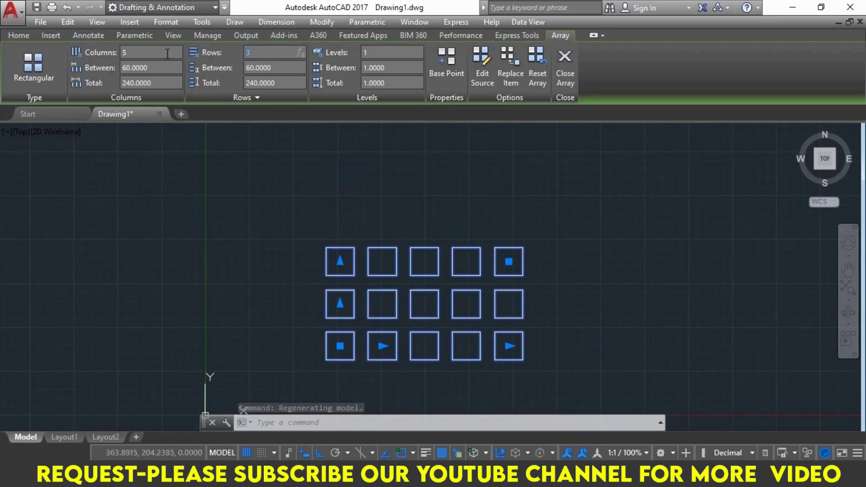
scroll(460, 284, up, 4)
mouse_move(460, 284)
middle_down()
mouse_move(456, 243)
mouse_move(468, 231)
middle_up()
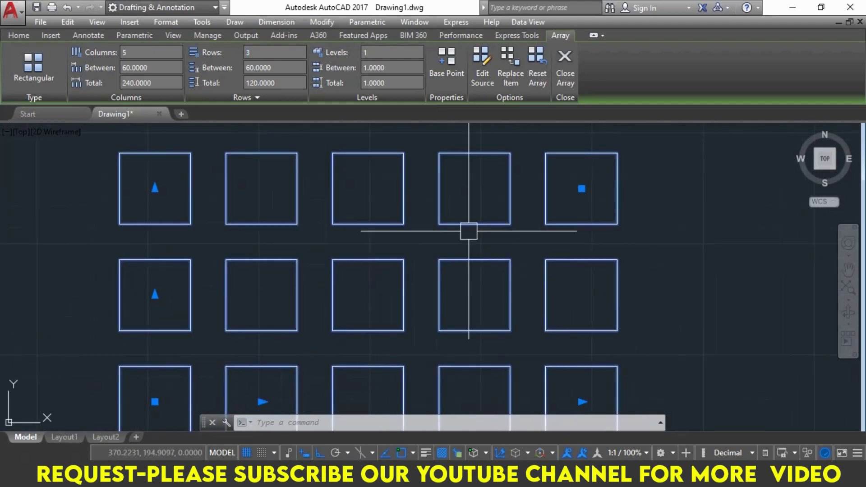
scroll(468, 232, down, 2)
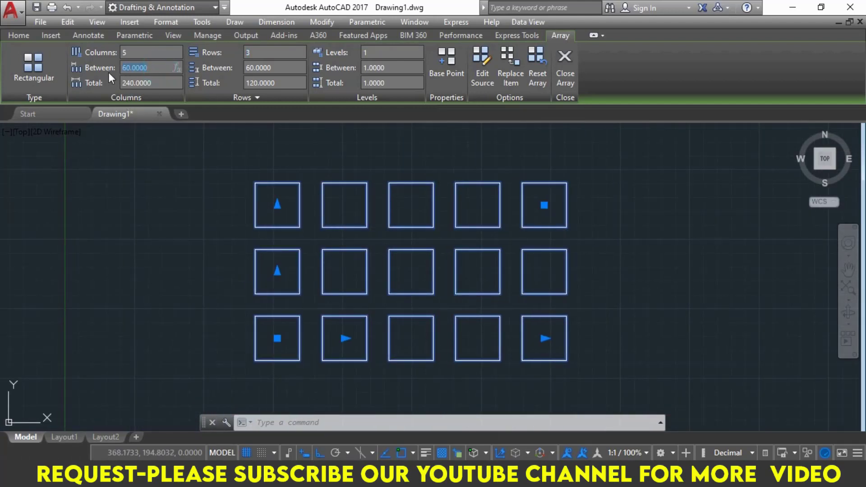
- Change the column Between value to 80 (total 320) and close the array editor
click(160, 68)
text(80)
click(159, 87)
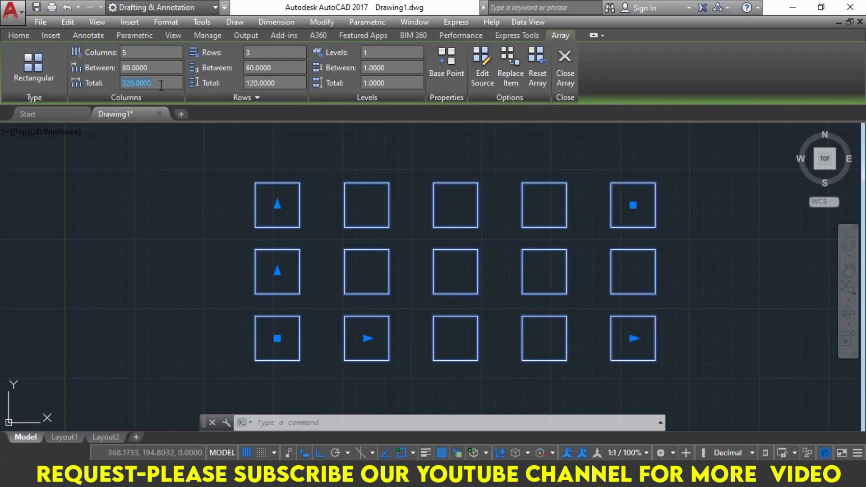
click(160, 85)
click(568, 59)
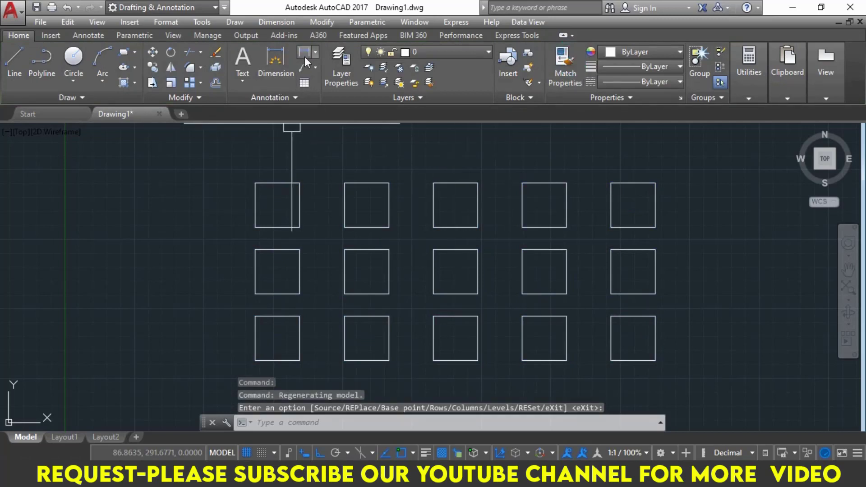
- Add an 80.0000 linear dimension between the centres of the first two bottom-row squares
click(305, 56)
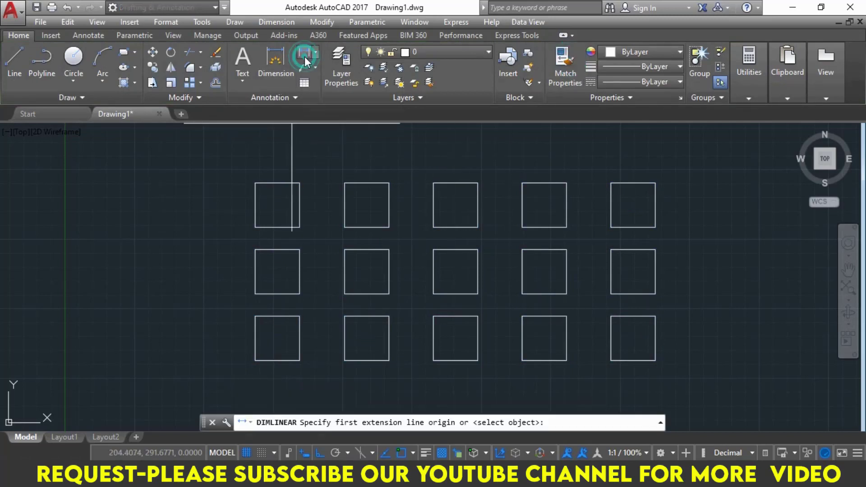
click(277, 338)
click(366, 339)
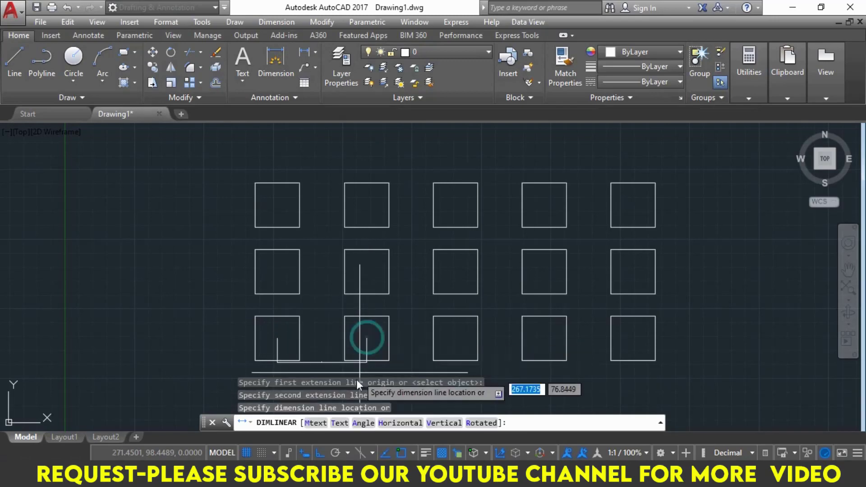
click(330, 373)
scroll(332, 343, up, 1)
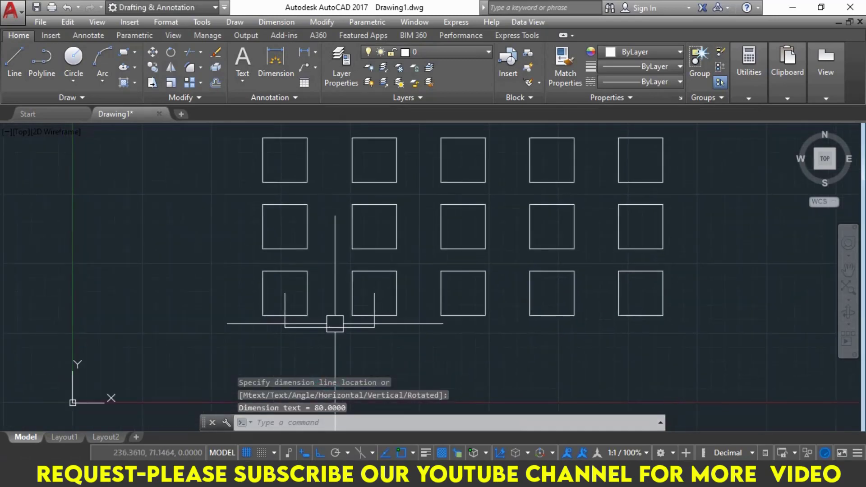
scroll(332, 323, up, 2)
scroll(327, 321, up, 2)
scroll(337, 321, down, 2)
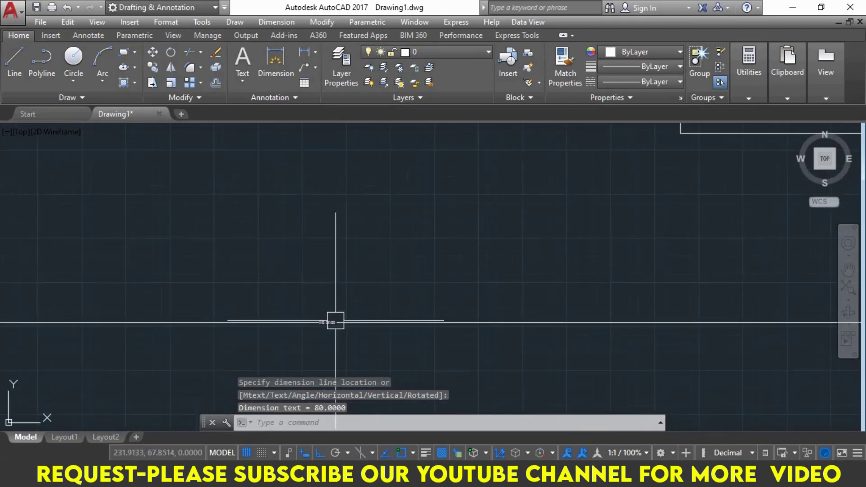
scroll(336, 293, down, 2)
scroll(336, 269, down, 1)
middle_drag(336, 270, 343, 343)
scroll(339, 316, down, 2)
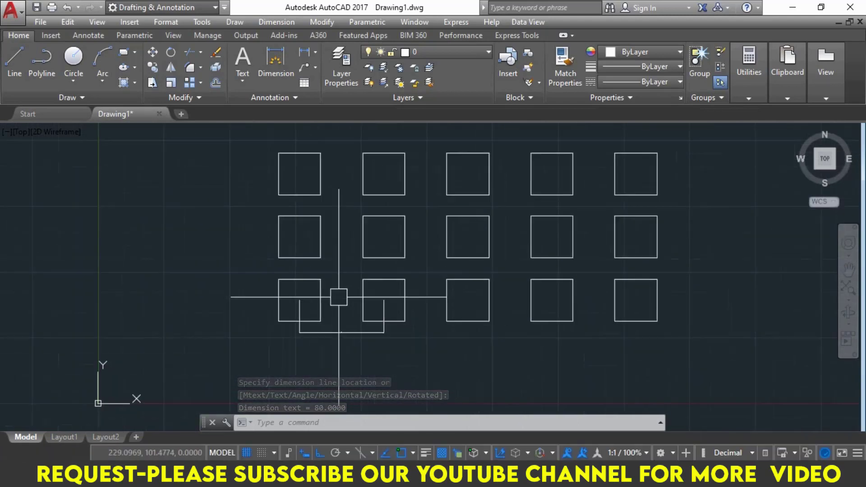
- Change the Standard dimension style's Fit-tab overall scale to 20 through the D command
text(d)
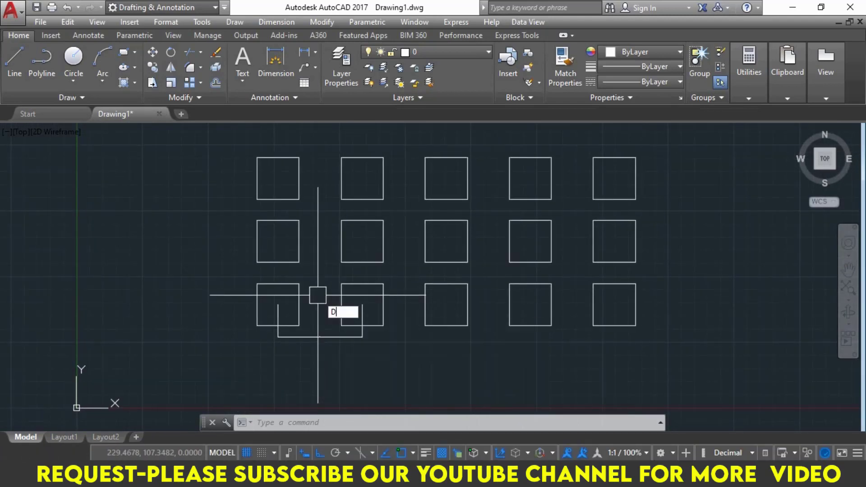
key(Return)
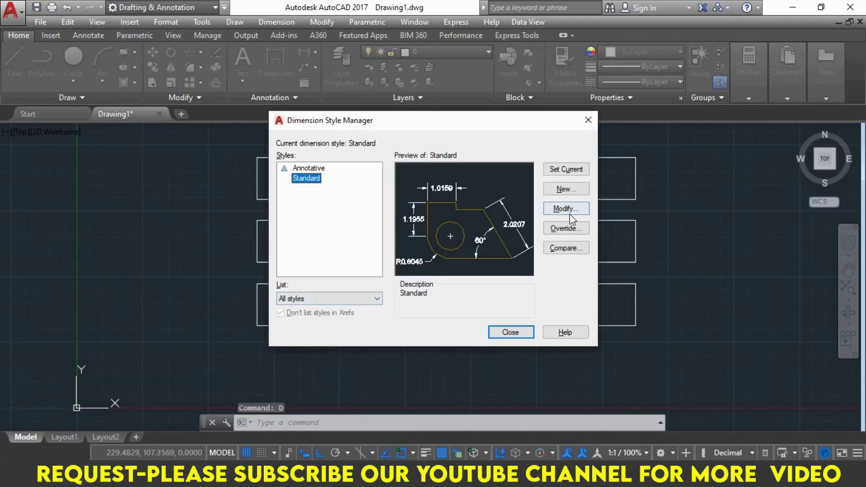
click(563, 211)
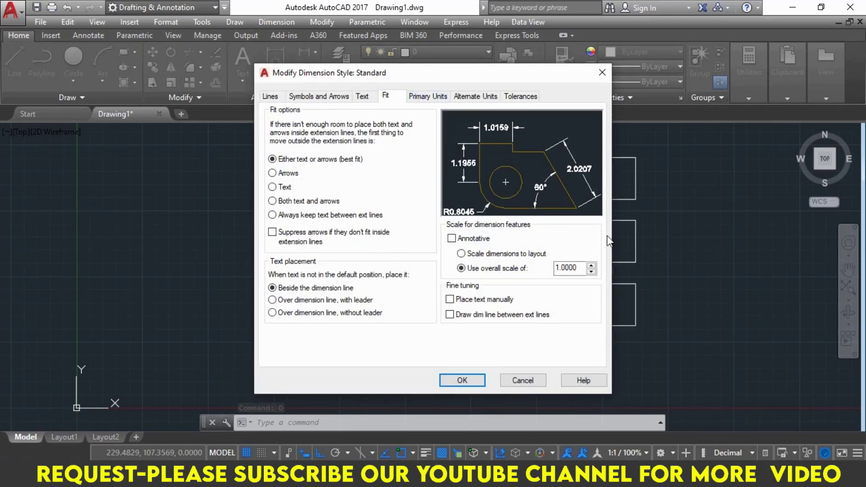
double_click(582, 267)
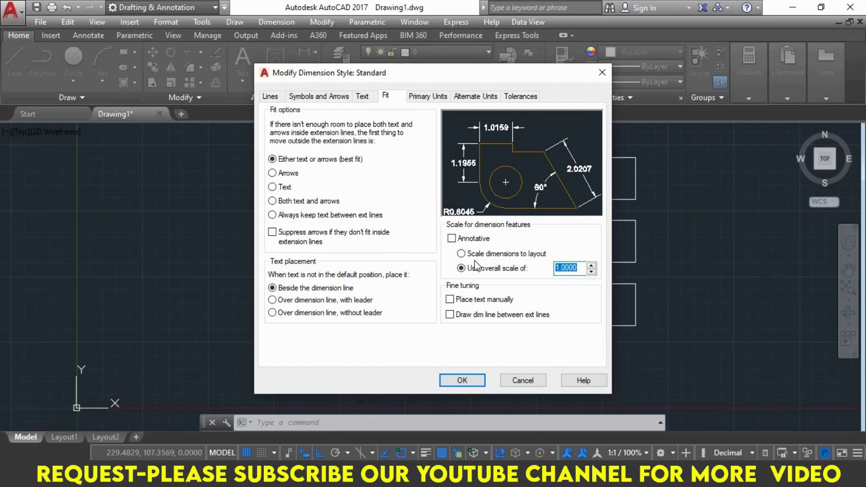
text(20)
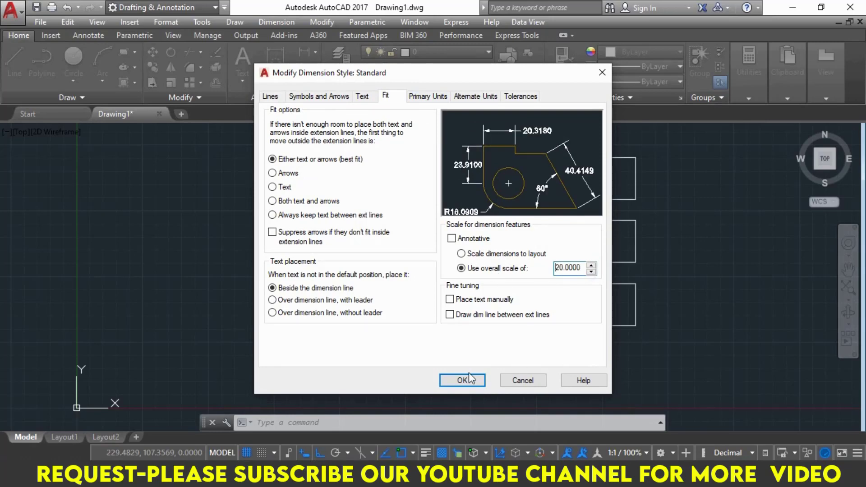
click(464, 384)
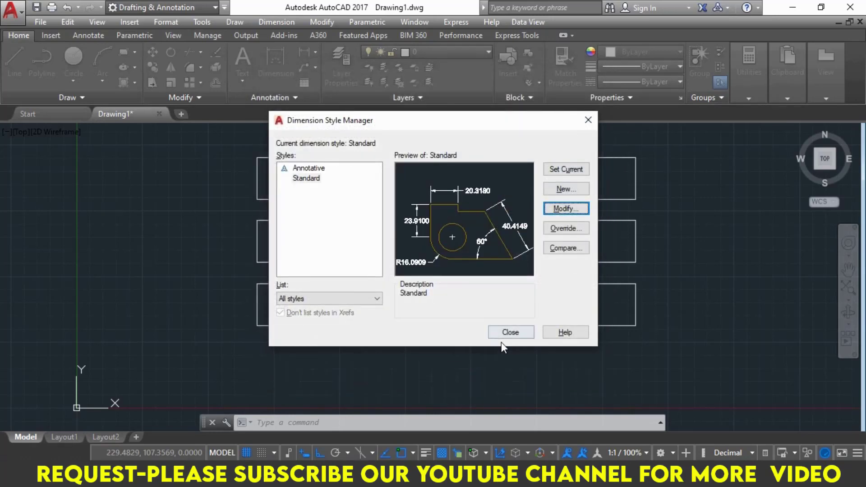
- Close the Dimension Style Manager, pan to the 80.0000 dimension, and cancel a mistaken DOc command
click(510, 331)
scroll(331, 310, up, 2)
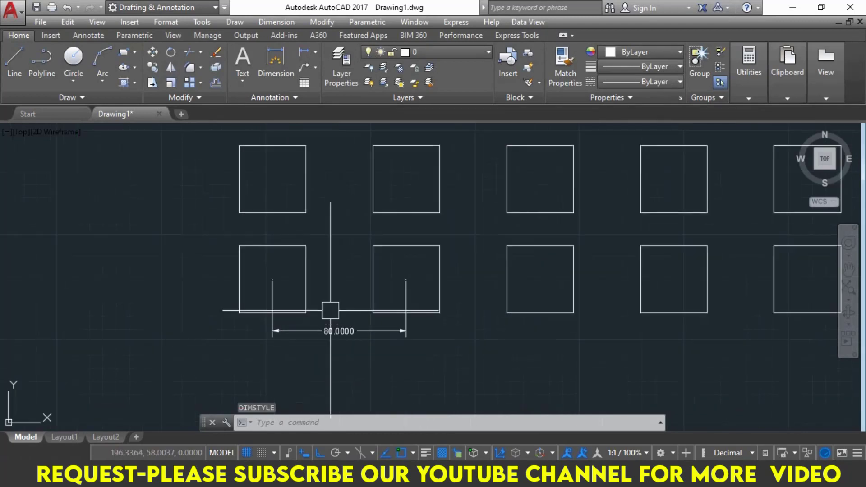
scroll(330, 309, up, 2)
middle_drag(331, 310, 331, 335)
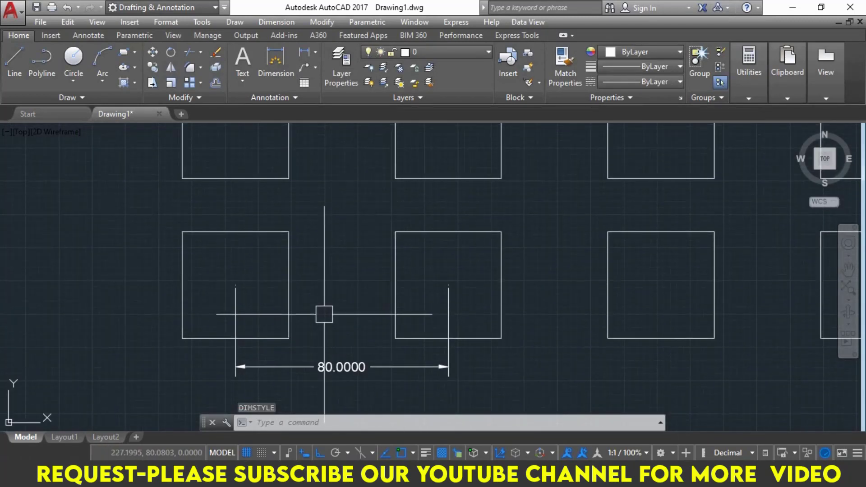
text(DO)
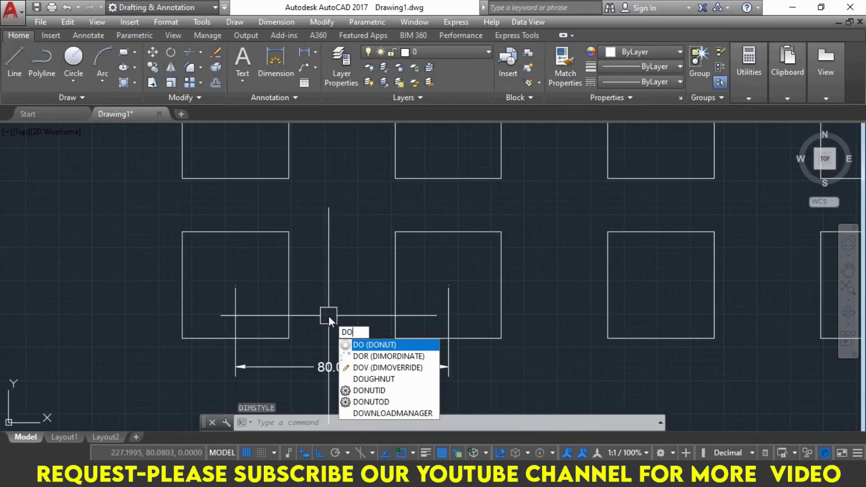
text(c)
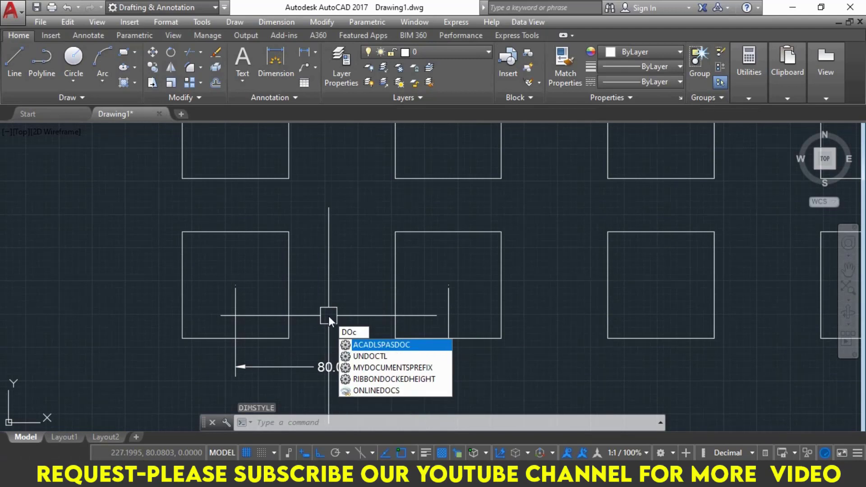
key(Return)
key(Escape)
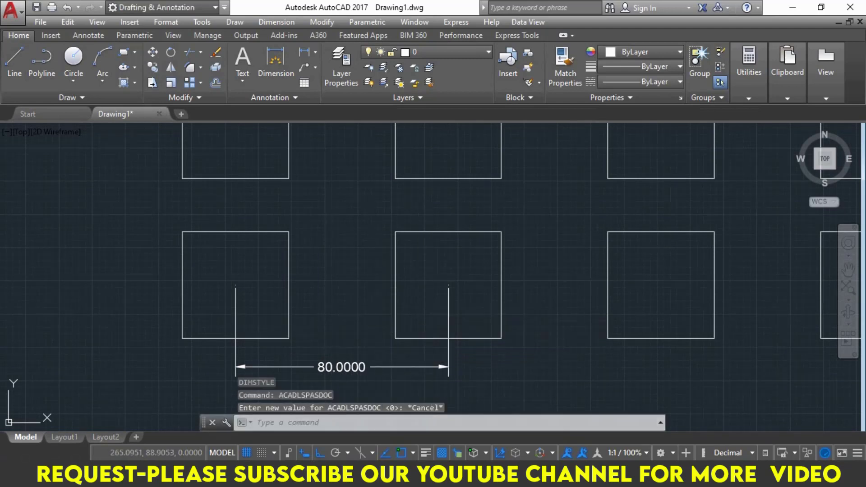
key(Escape)
key(Escape)
- Chain two more 80.0000 linear dimensions to the third and fourth bottom-row square centres
click(303, 53)
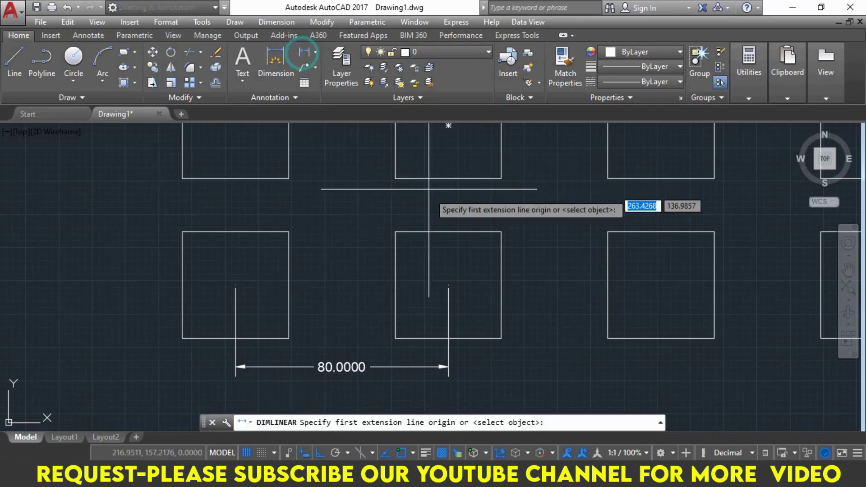
click(449, 288)
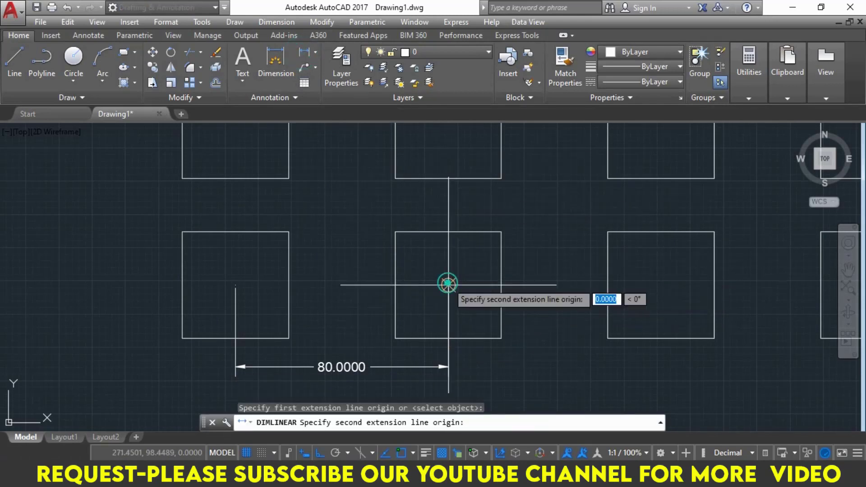
click(661, 286)
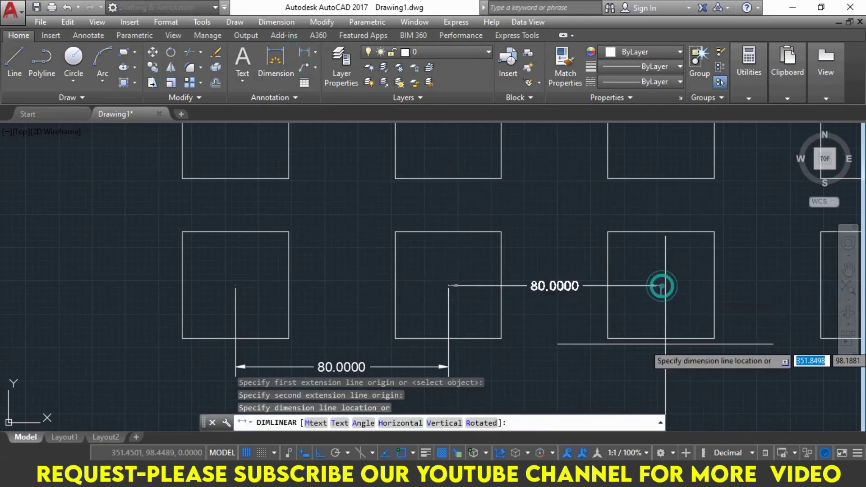
click(651, 366)
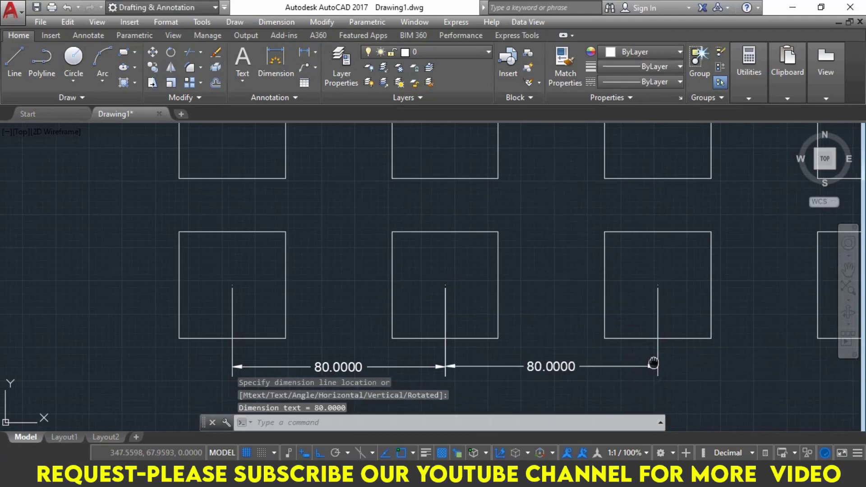
middle_drag(652, 366, 538, 363)
key(Return)
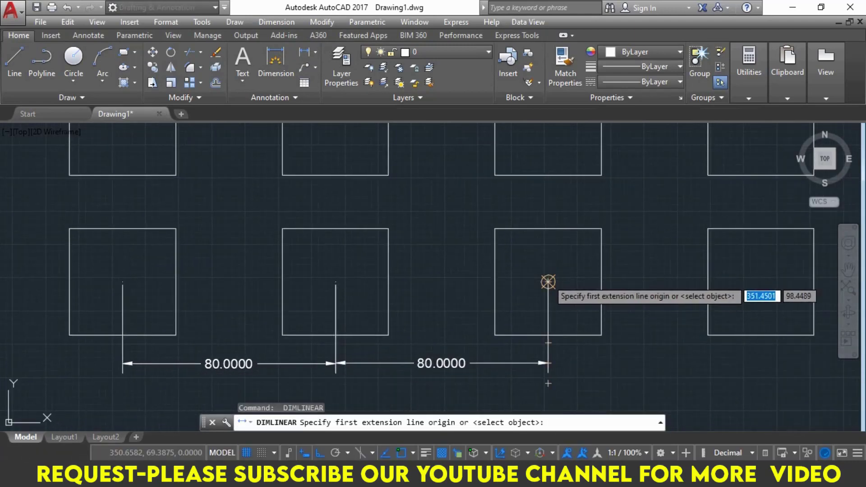
click(548, 283)
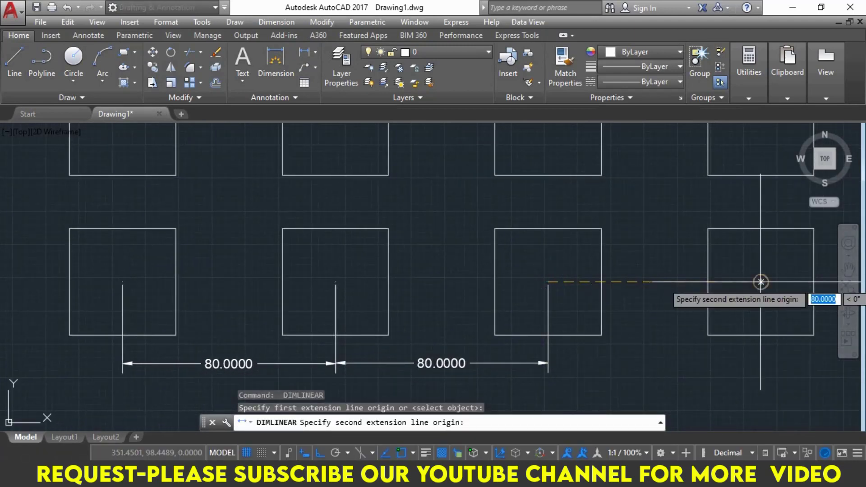
click(761, 283)
click(762, 364)
scroll(458, 290, down, 4)
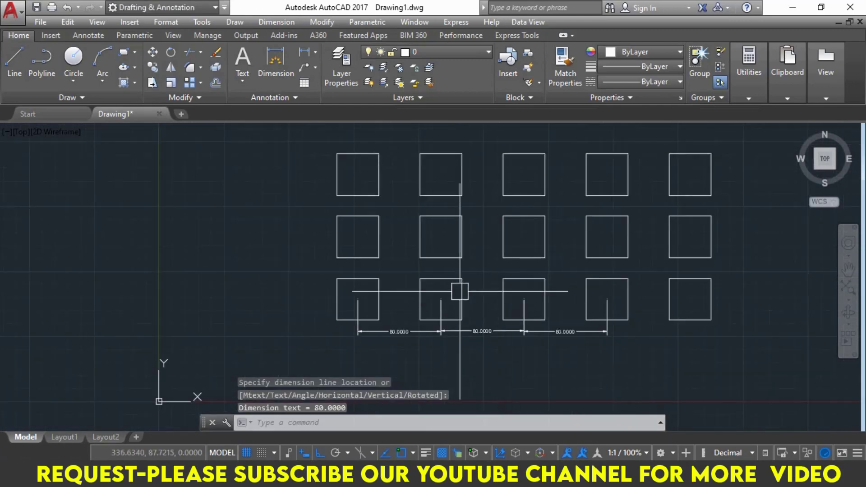
- Add a vertical 60.0000 linear dimension up the first column from the bottom-left square's centre
scroll(399, 306, up, 4)
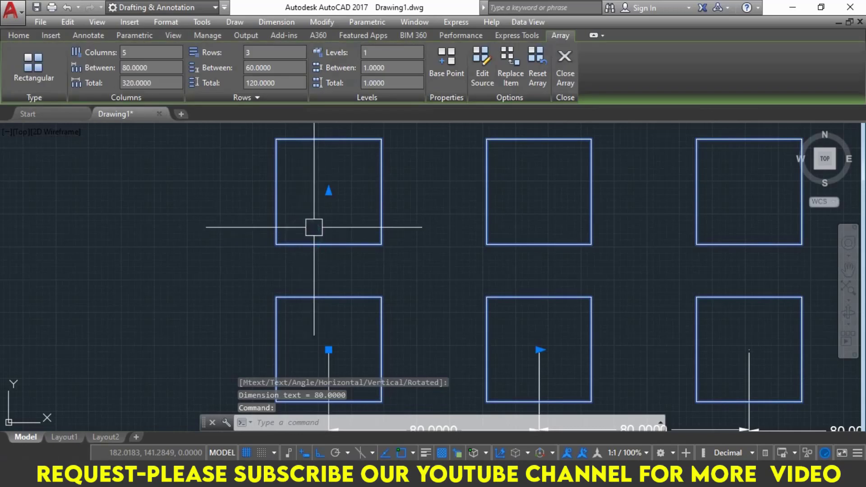
scroll(312, 228, down, 2)
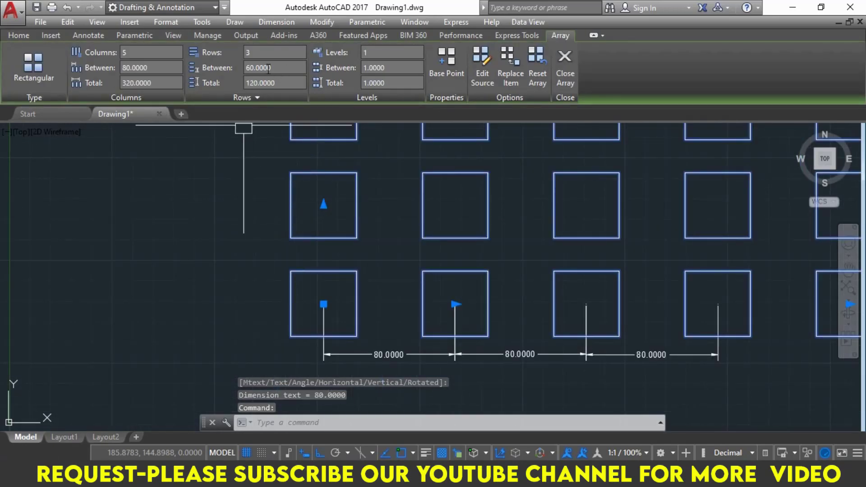
middle_drag(332, 158, 348, 194)
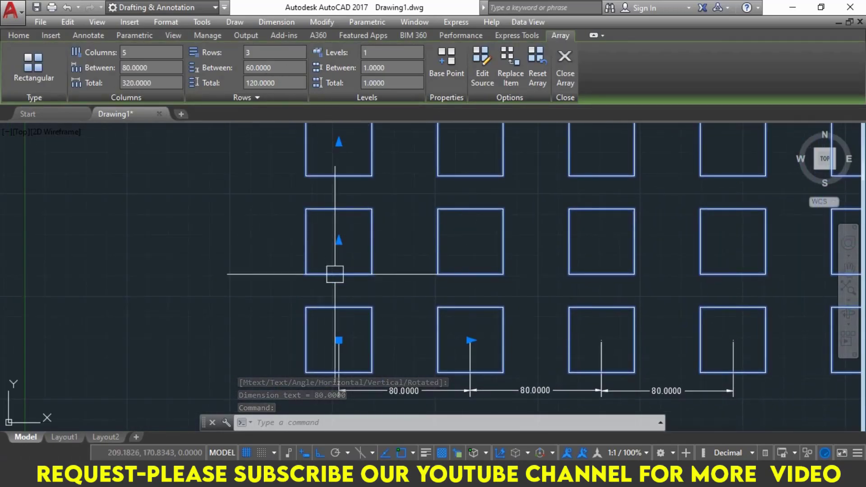
click(18, 36)
click(304, 52)
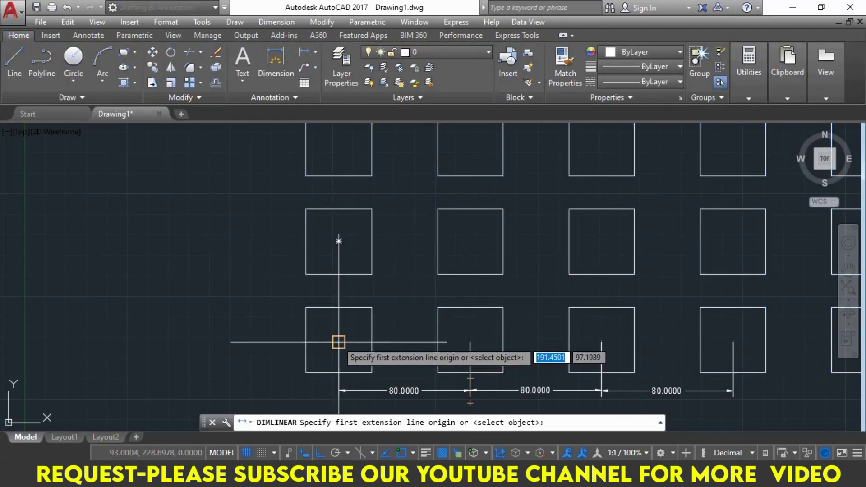
click(339, 341)
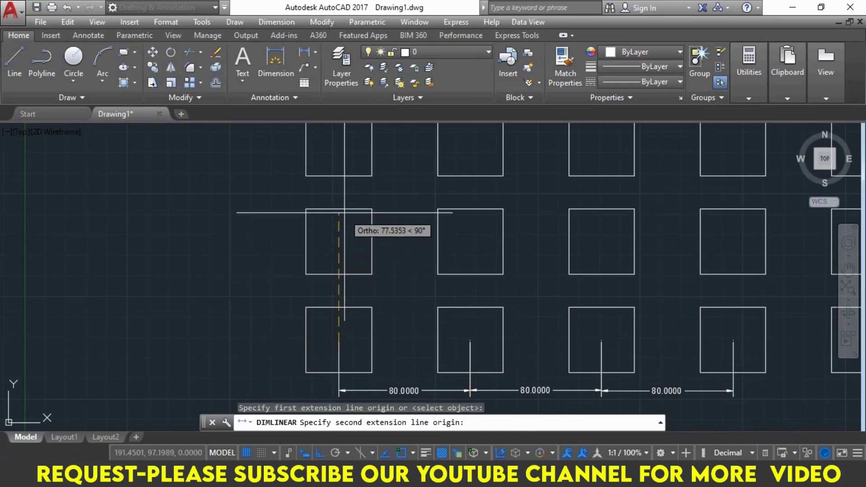
click(341, 240)
click(282, 242)
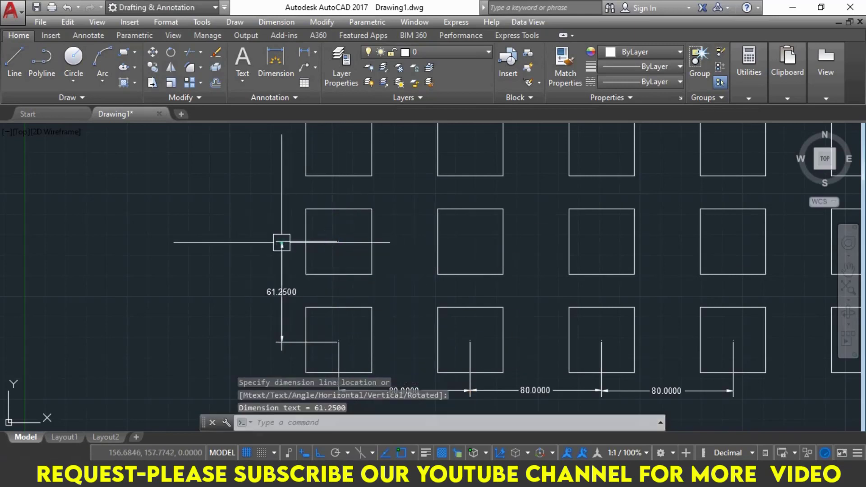
- Select the new dimension and try stretching its endpoint, then cancel the stretch
scroll(274, 306, up, 2)
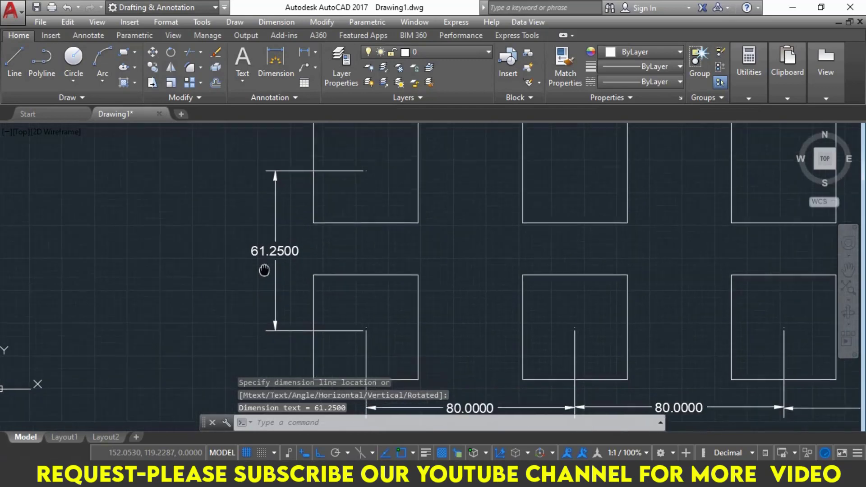
scroll(336, 331, up, 2)
click(350, 310)
scroll(379, 319, up, 2)
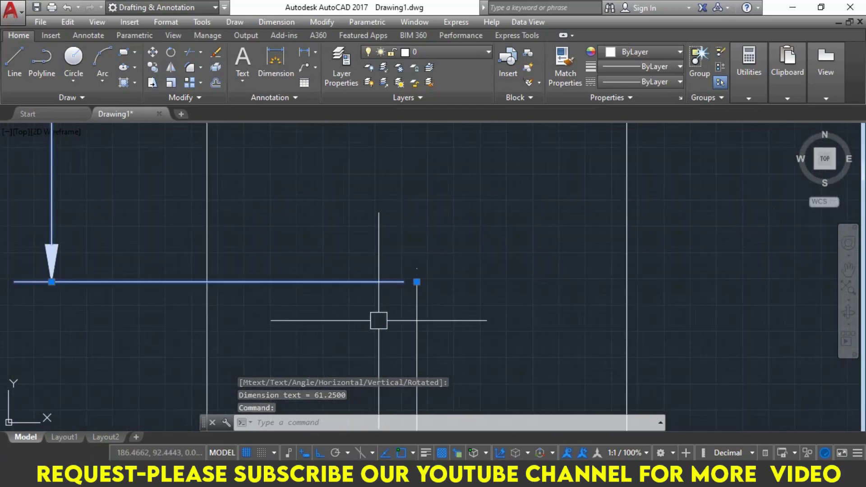
scroll(430, 285, up, 3)
click(436, 260)
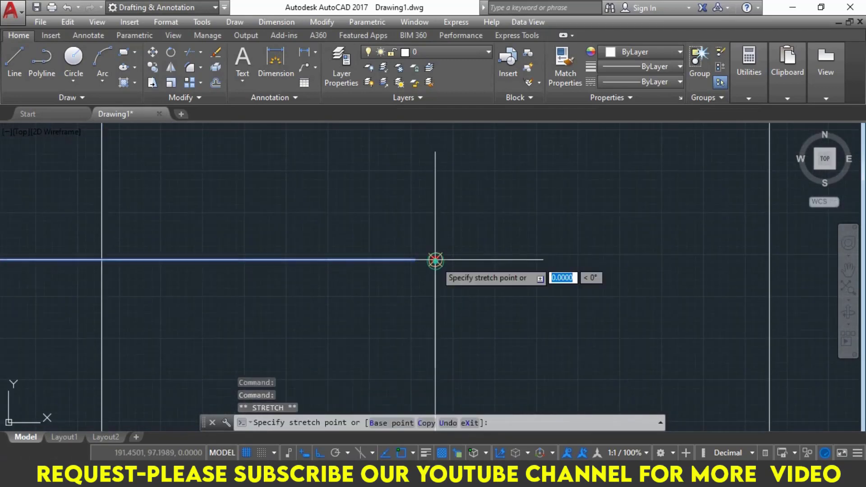
scroll(460, 259, down, 3)
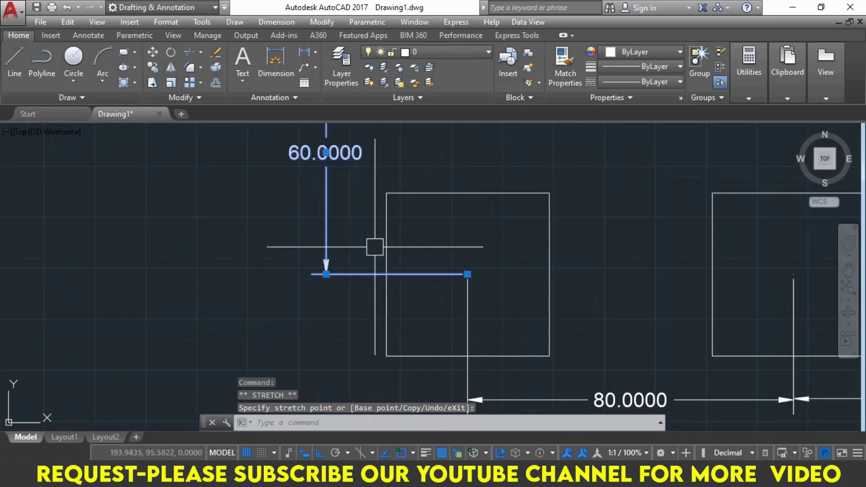
middle_drag(371, 245, 360, 306)
scroll(360, 271, down, 4)
key(Escape)
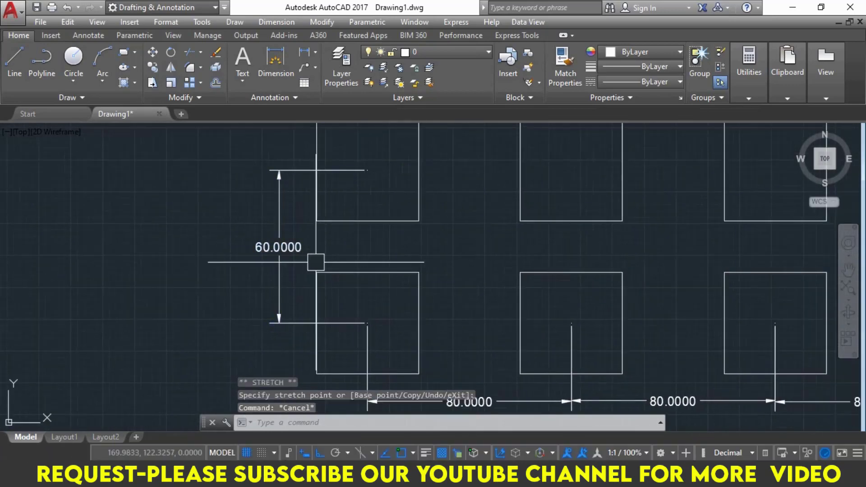
scroll(382, 271, down, 2)
mouse_move(526, 254)
middle_down()
mouse_move(370, 274)
mouse_move(356, 283)
middle_up()
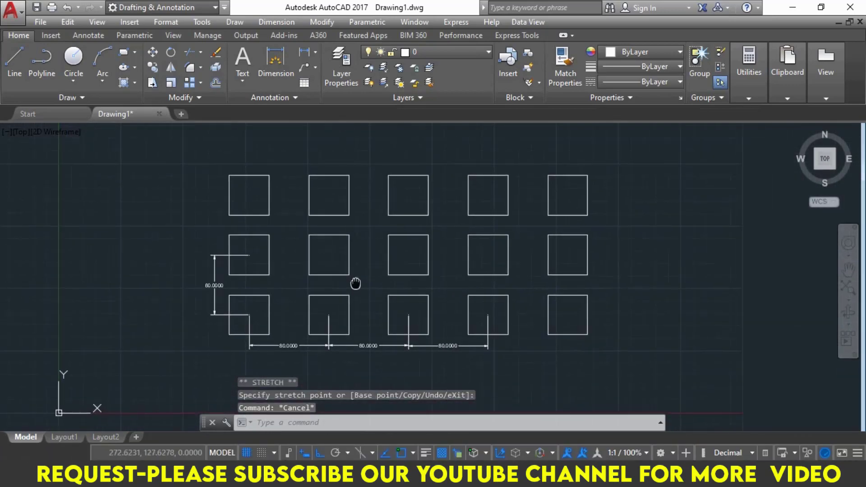
- Inspect the square array's settings, close the Array tab, and pan to empty space
click(339, 238)
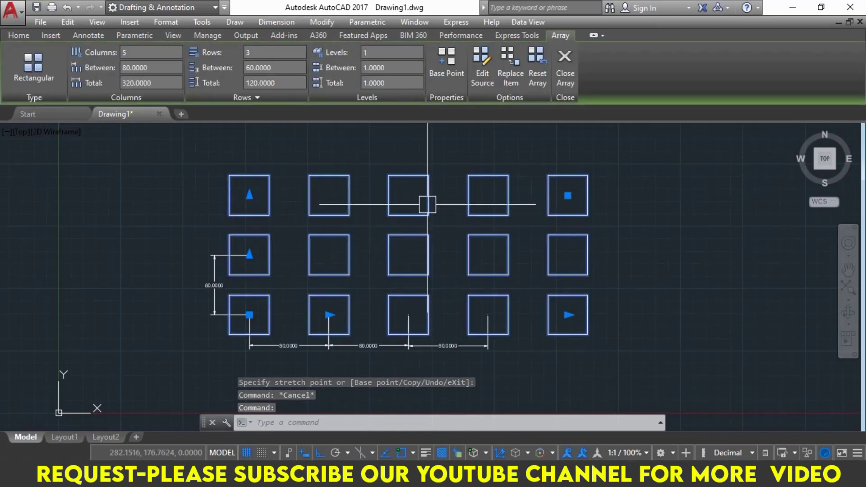
click(566, 66)
middle_drag(464, 222, 272, 235)
middle_drag(531, 244, 145, 244)
- Draw a 30 by 30 square using the rectangle's Dimensions option
click(123, 51)
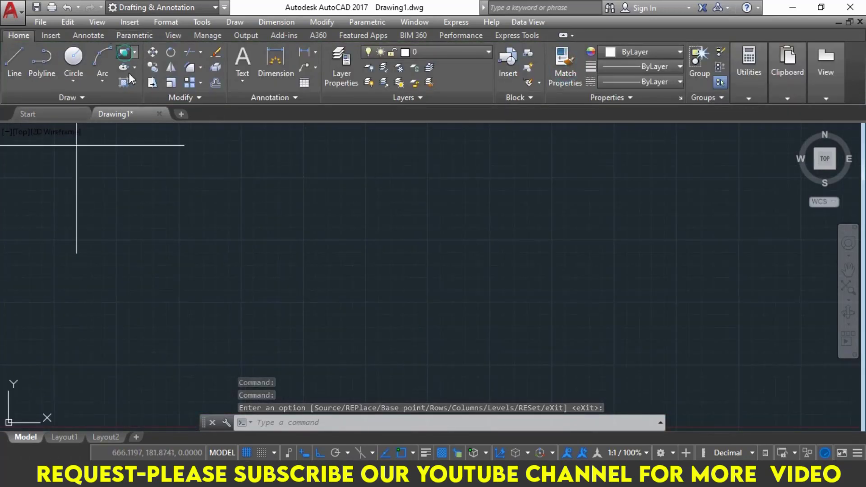
click(163, 223)
text(d)
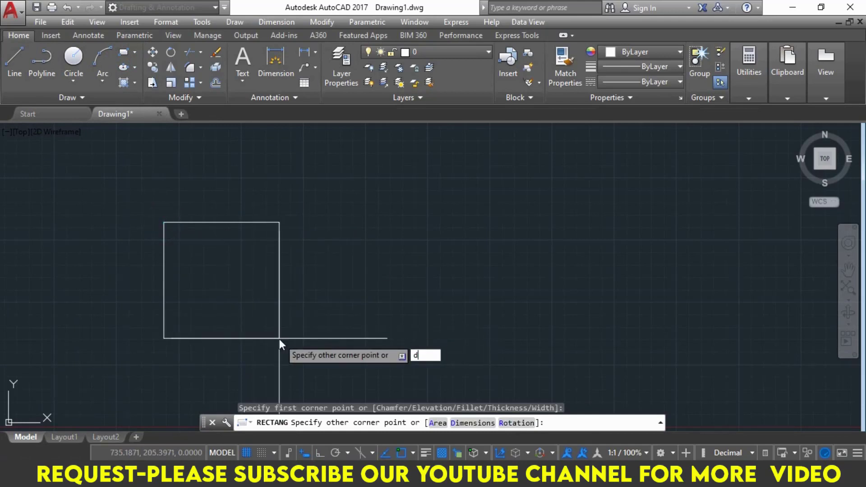
key(Return)
text(0)
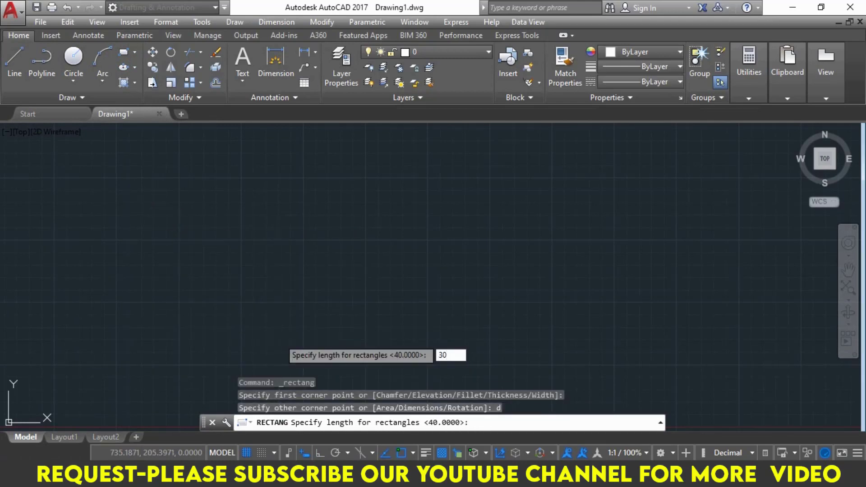
key(Return)
text(30)
key(Return)
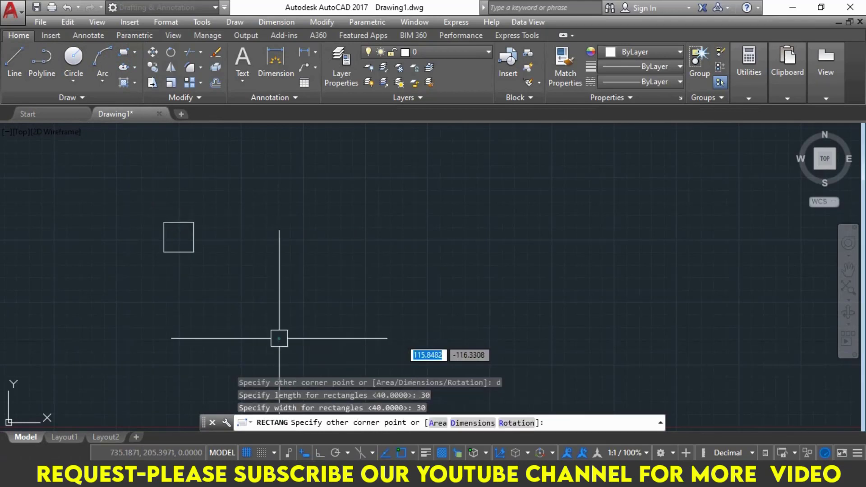
click(279, 338)
scroll(174, 229, up, 4)
middle_drag(174, 228, 208, 299)
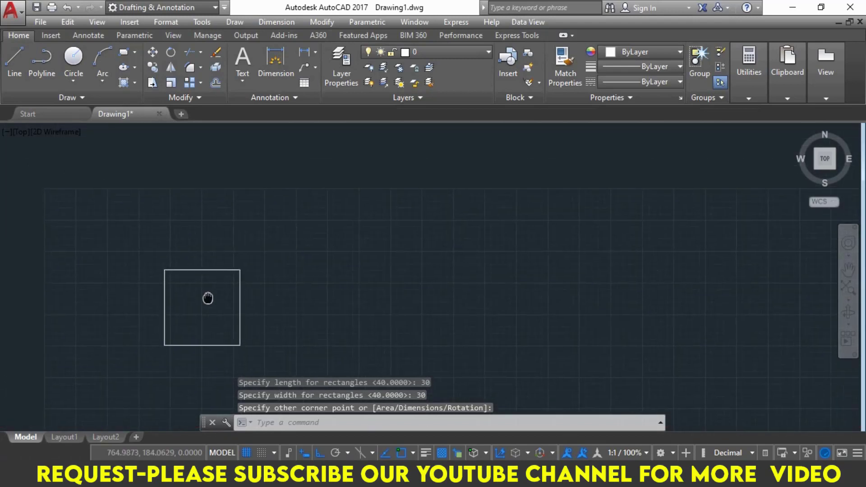
- Rectangular-array the square 4 by 3 at 45 spacing, with 3 levels 20 apart
click(191, 87)
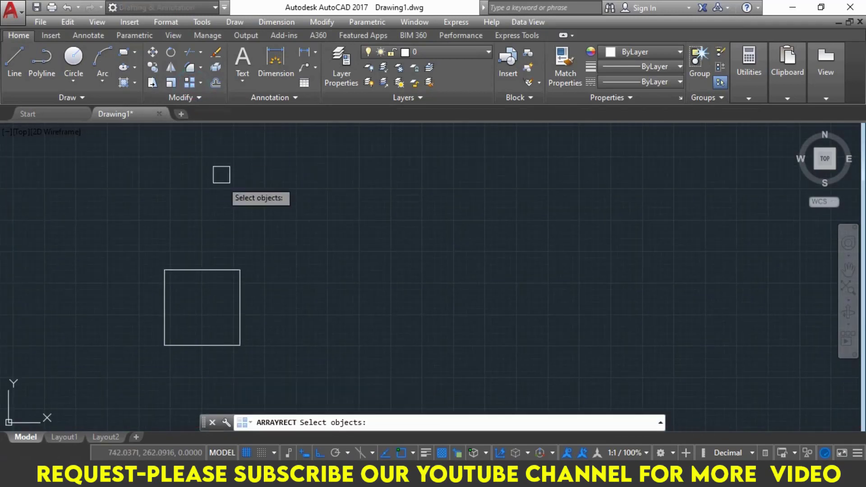
click(219, 274)
key(Return)
scroll(222, 290, down, 2)
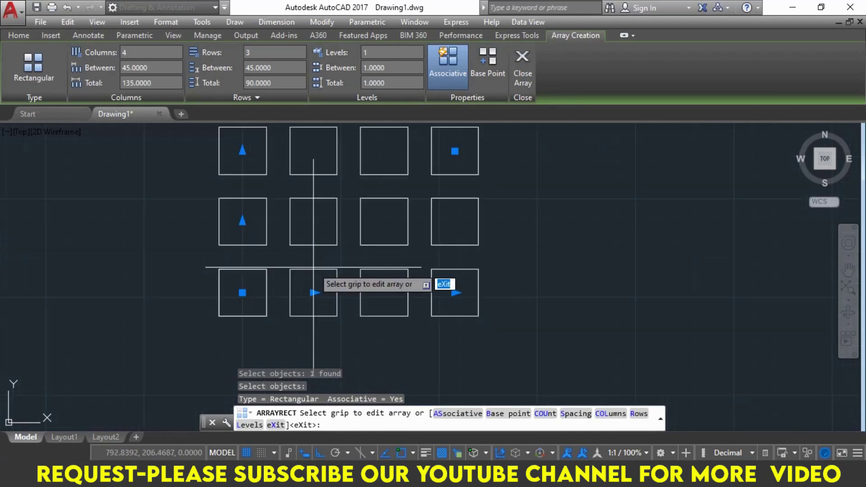
mouse_move(320, 286)
middle_down()
mouse_move(345, 305)
mouse_move(406, 275)
middle_up()
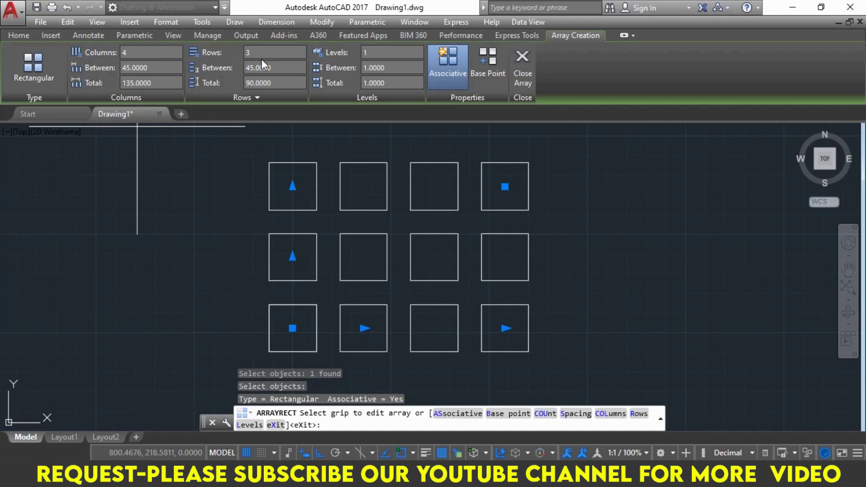
click(380, 54)
text(3)
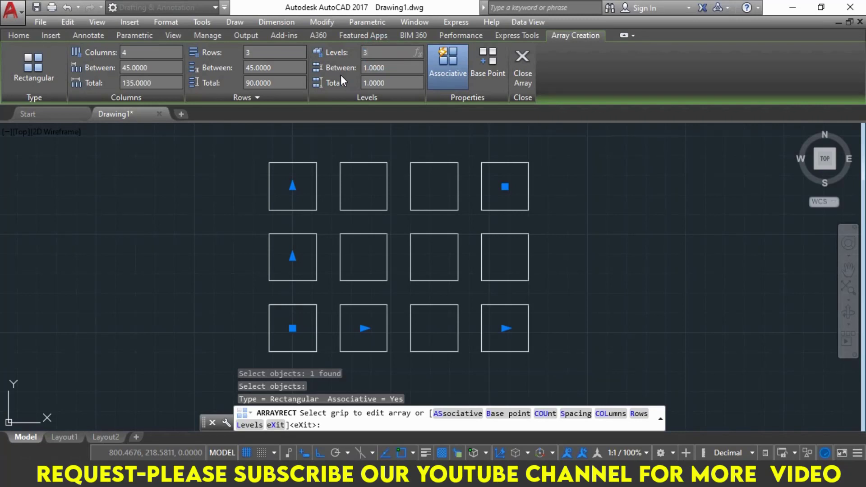
key(Return)
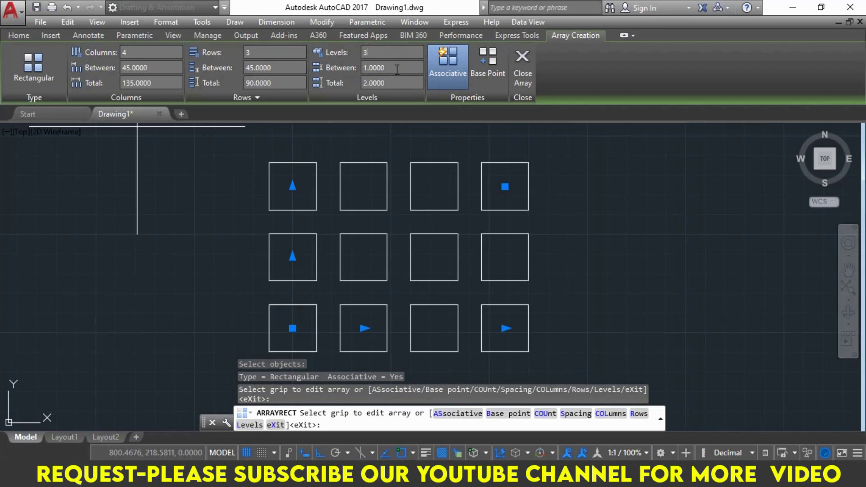
click(396, 68)
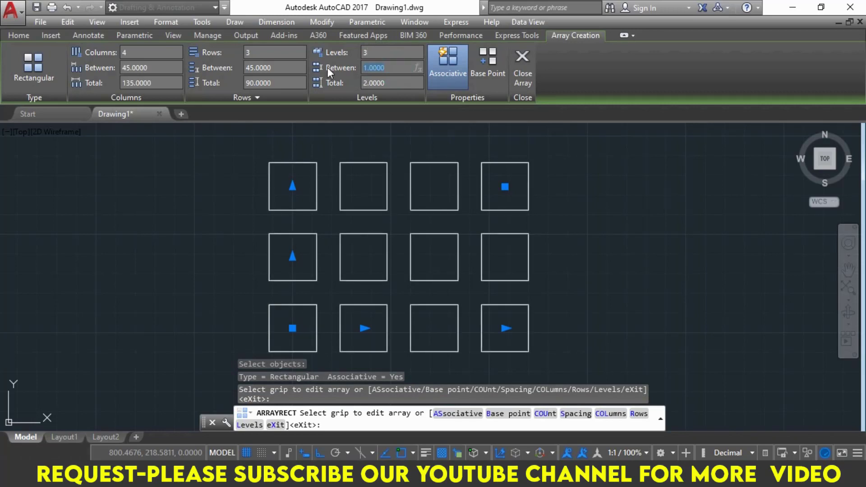
text(20)
key(Return)
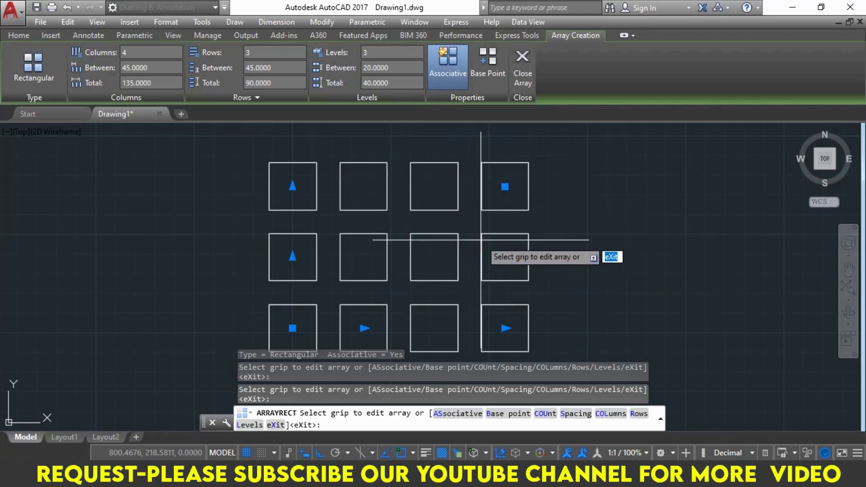
mouse_move(481, 240)
middle_down()
mouse_move(474, 233)
mouse_move(505, 235)
middle_up()
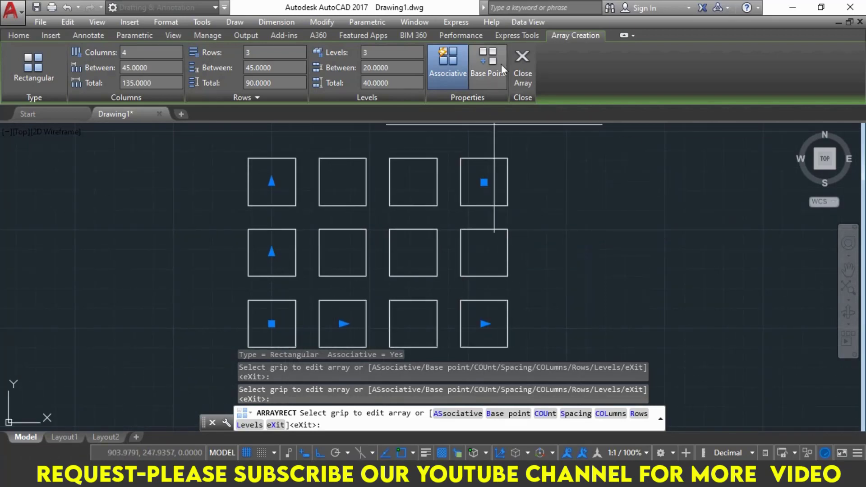
click(522, 63)
scroll(547, 249, down, 4)
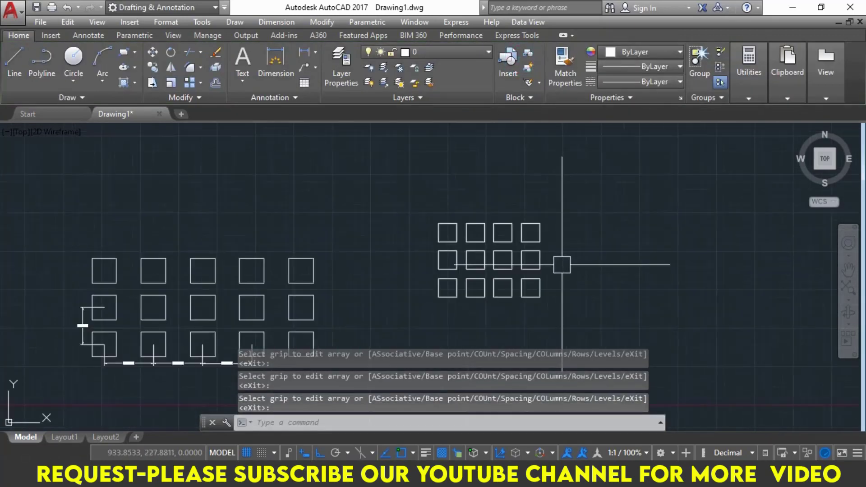
scroll(547, 249, up, 2)
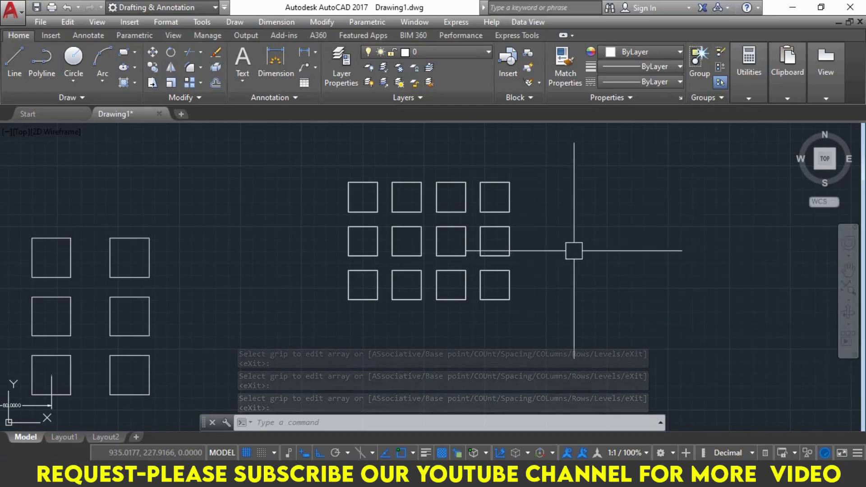
- Orbit with ORBIT until the array's three stacked levels show in perspective
text(OR)
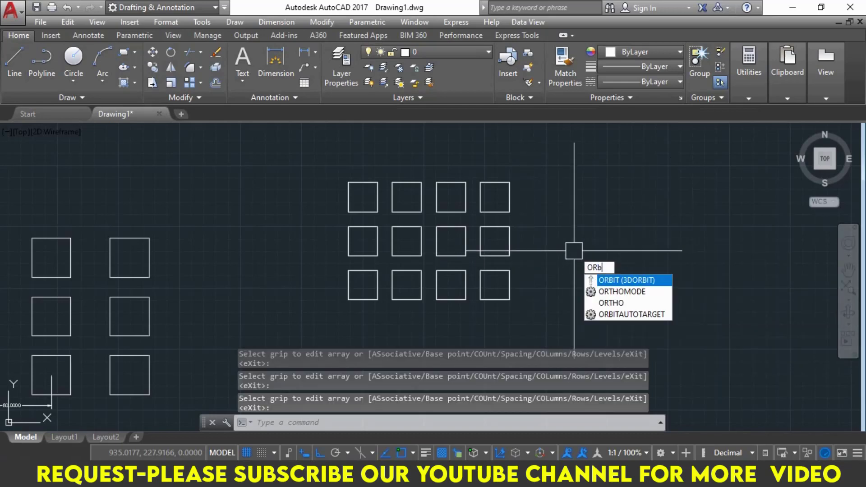
text(BIT)
key(Return)
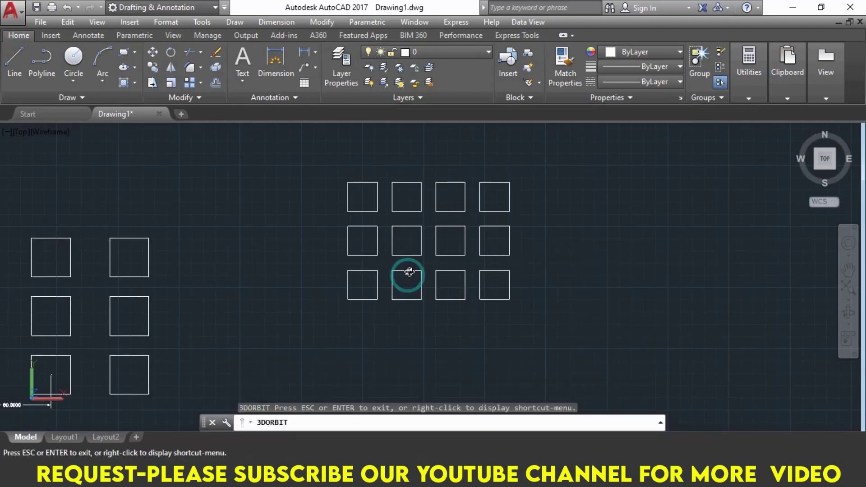
mouse_move(409, 273)
mouse_down()
mouse_move(429, 178)
mouse_move(439, 237)
mouse_move(432, 286)
mouse_move(433, 264)
mouse_move(411, 237)
mouse_up()
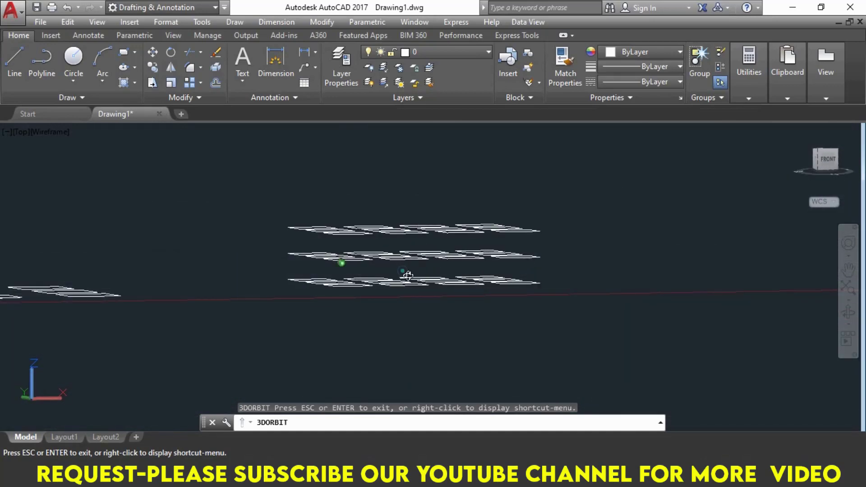
mouse_move(408, 275)
mouse_down()
mouse_move(412, 283)
mouse_move(393, 253)
mouse_move(393, 265)
mouse_move(334, 262)
mouse_move(296, 247)
mouse_move(329, 275)
mouse_move(387, 294)
mouse_up()
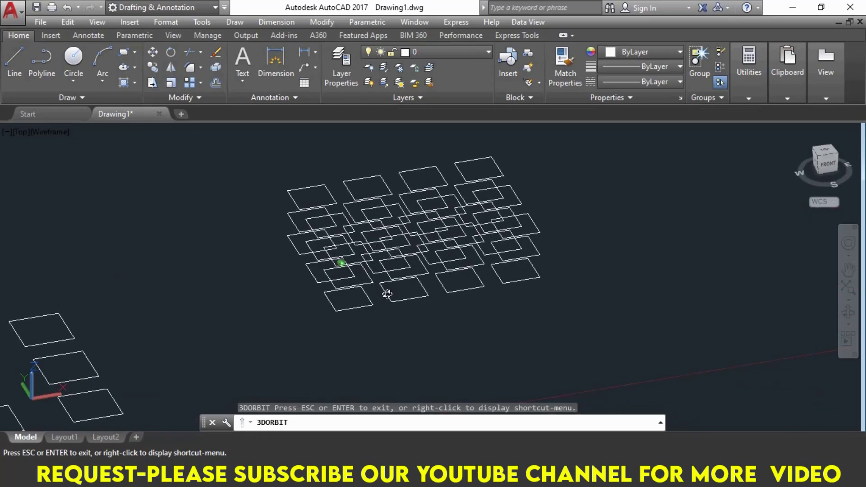
key(Escape)
key(Escape)
key(Escape)
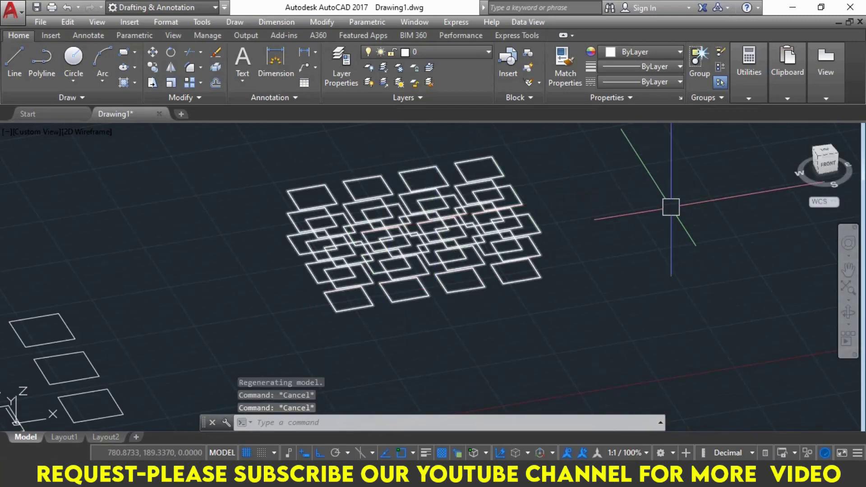
- Return to the top view and erase the three-level square array on the right
click(824, 155)
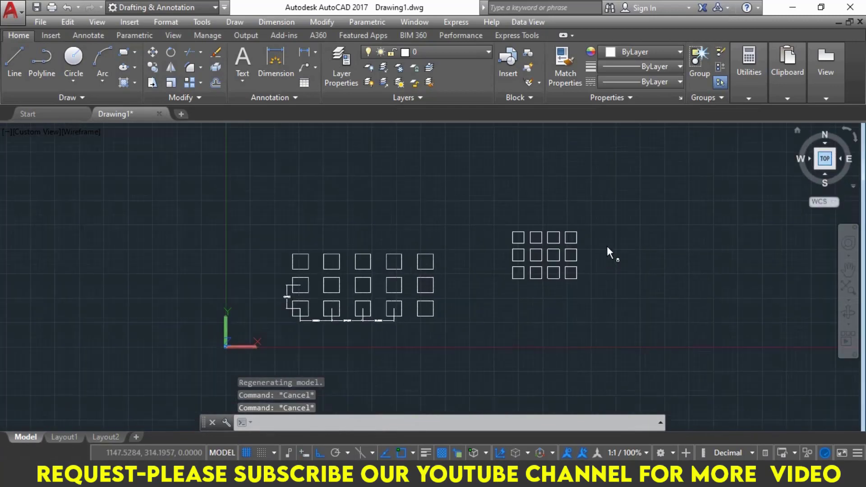
click(642, 195)
click(262, 375)
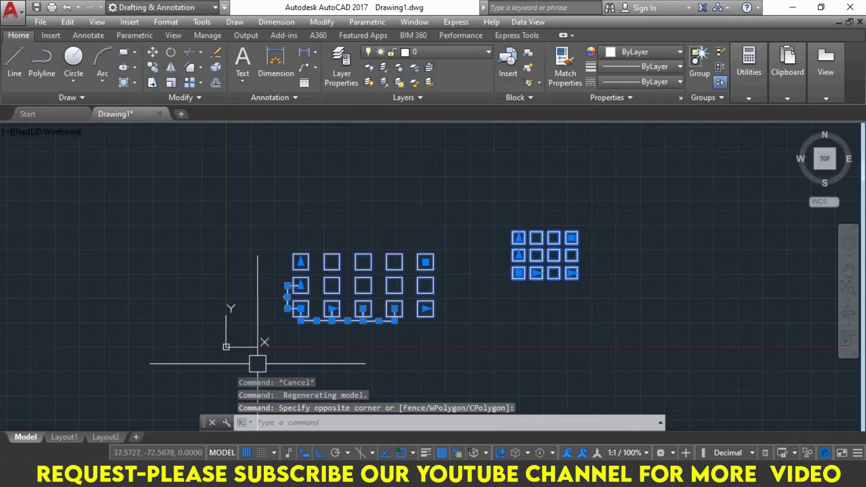
key(Escape)
click(612, 209)
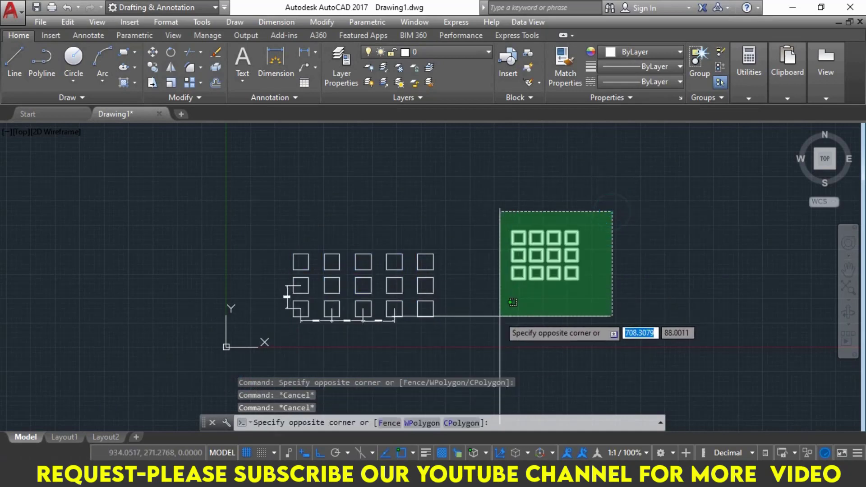
click(499, 315)
text(e)
key(Return)
- Check the remaining square array, deselect it, and pan to an empty area
scroll(426, 290, up, 6)
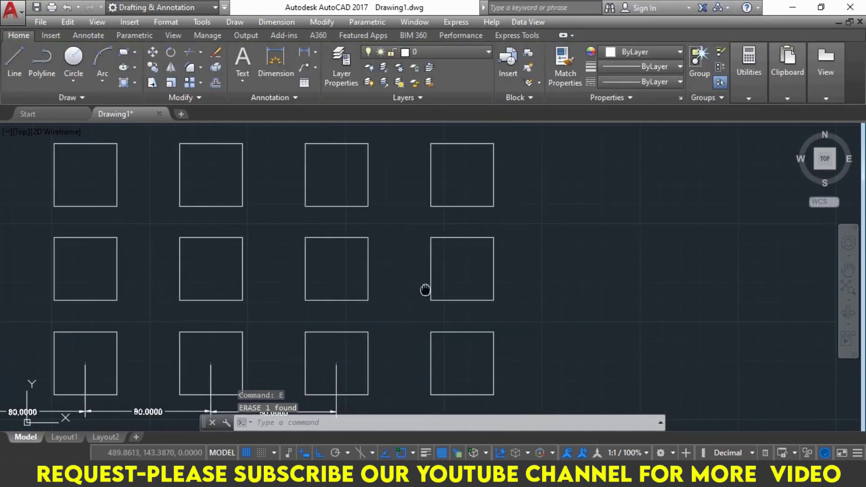
scroll(430, 290, down, 3)
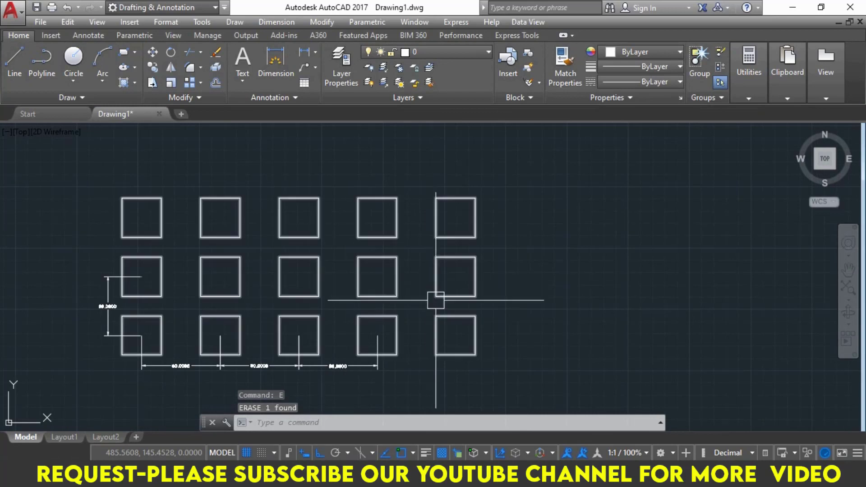
click(436, 286)
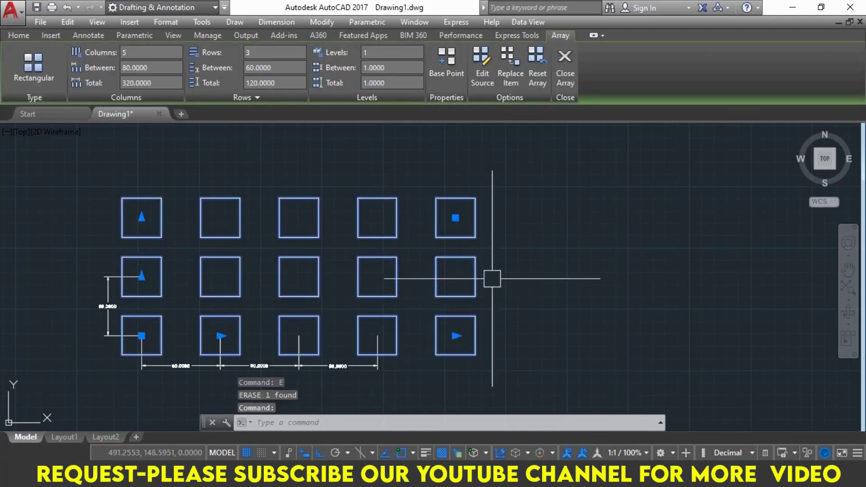
key(Escape)
middle_drag(573, 277, 90, 283)
key(Escape)
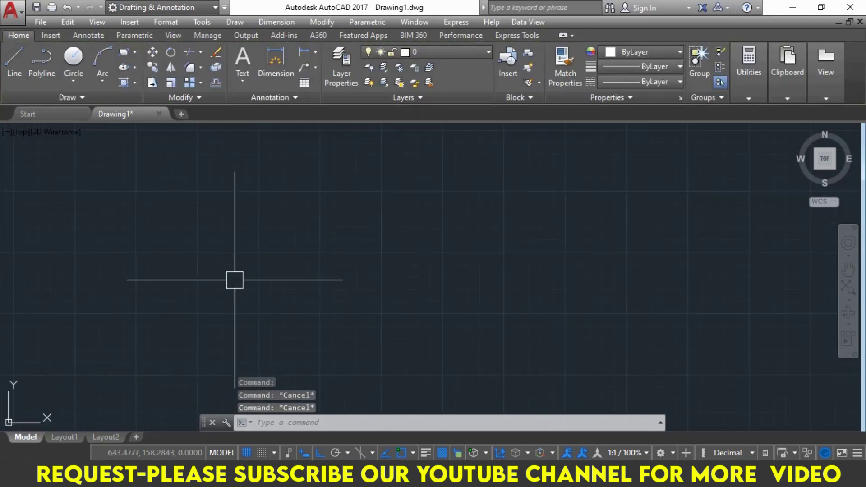
key(Escape)
- Draw a new square with the REC command
text(c)
key(Return)
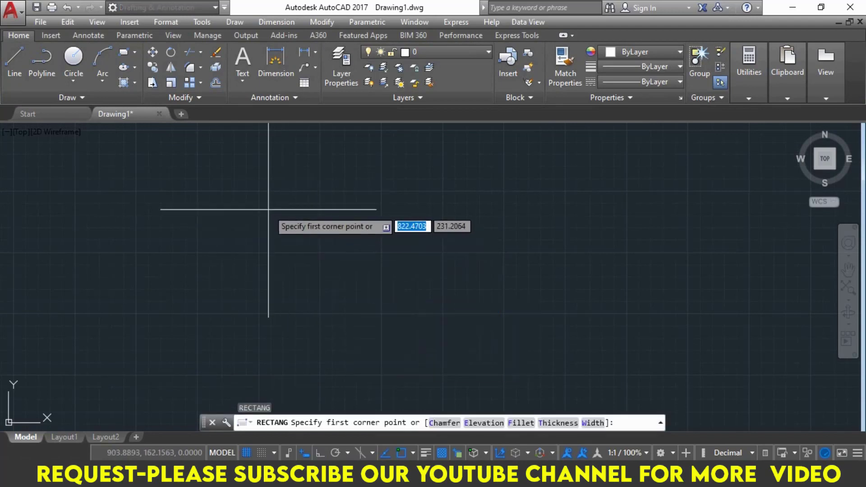
click(268, 210)
click(339, 272)
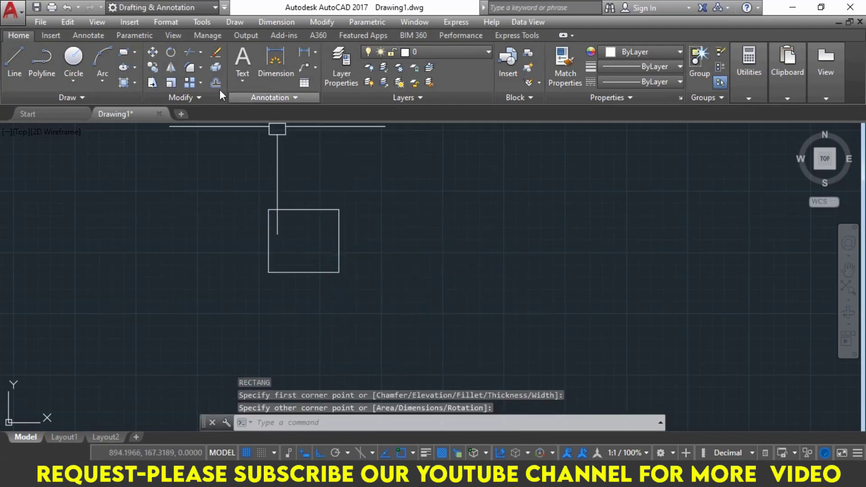
- Array the square 4 columns by 3 rows, spaced 107.5894 by 95.8313
click(201, 84)
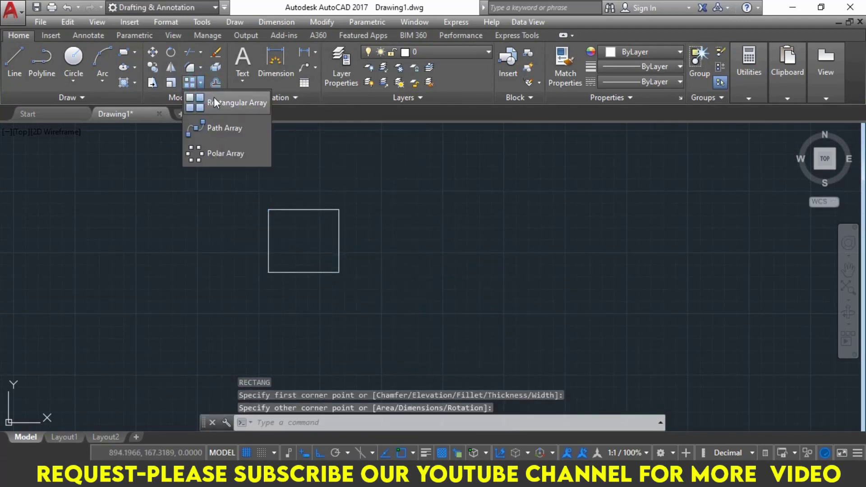
click(224, 103)
click(300, 210)
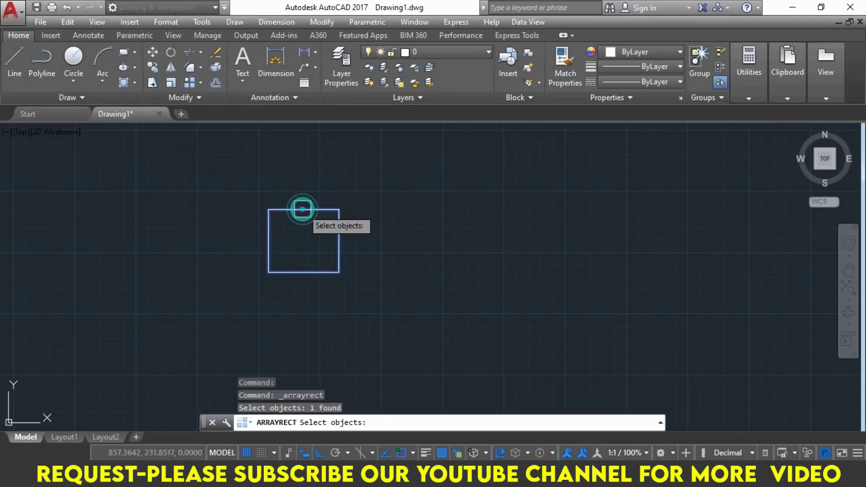
key(Return)
scroll(420, 261, down, 2)
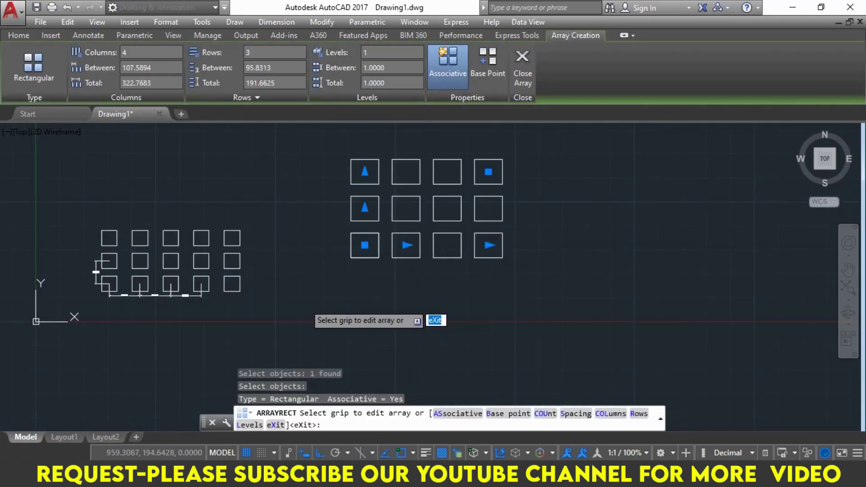
mouse_move(406, 315)
middle_down()
mouse_move(393, 293)
mouse_move(331, 314)
middle_up()
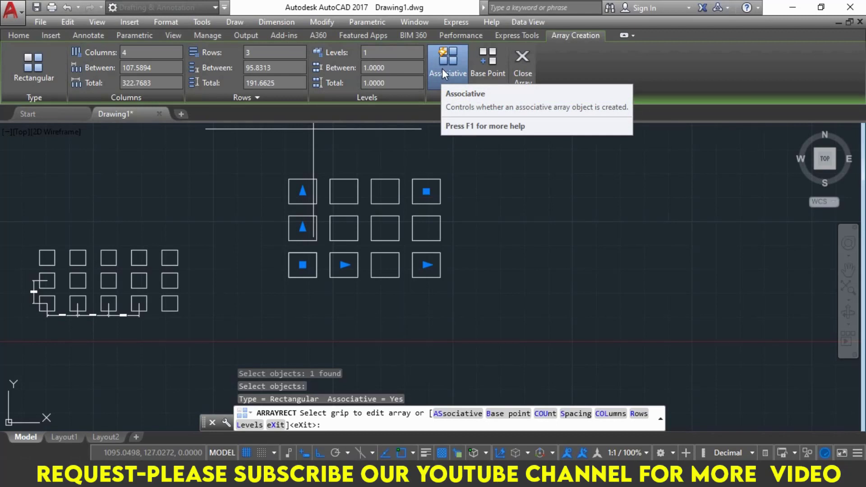
click(522, 59)
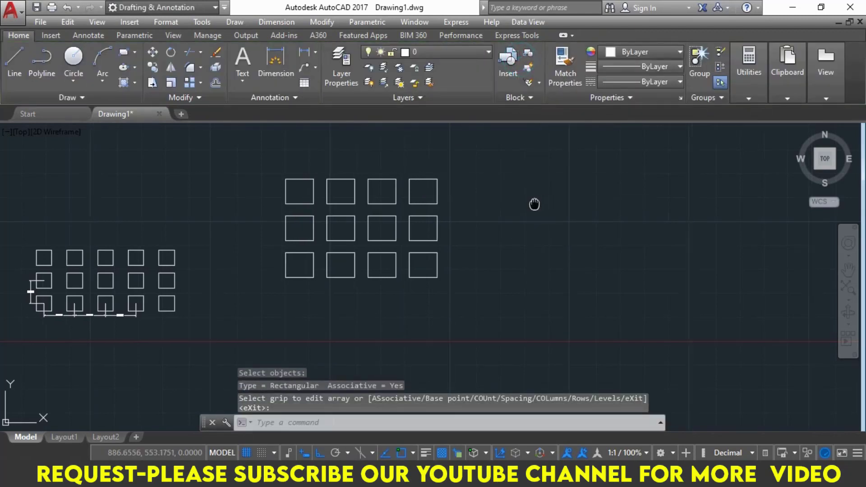
middle_drag(534, 203, 503, 205)
text(re)
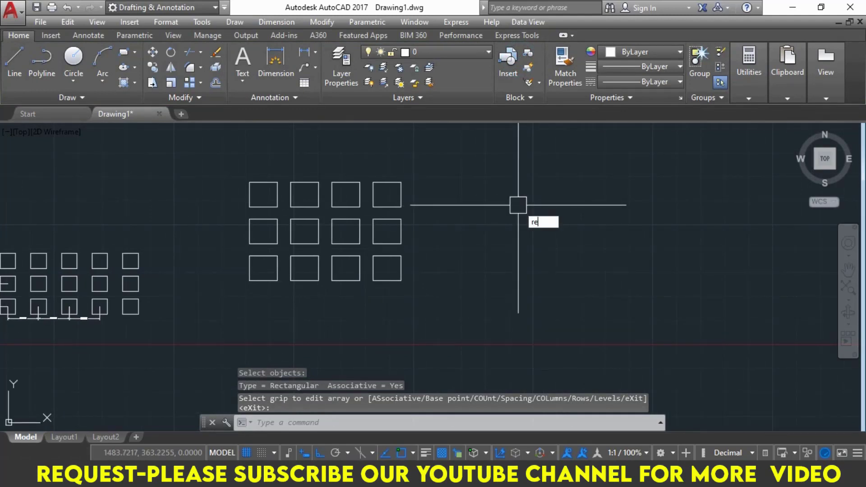
- Draw a wide rectangle in the free space right of the squares
text(c)
key(Return)
middle_drag(530, 241, 503, 310)
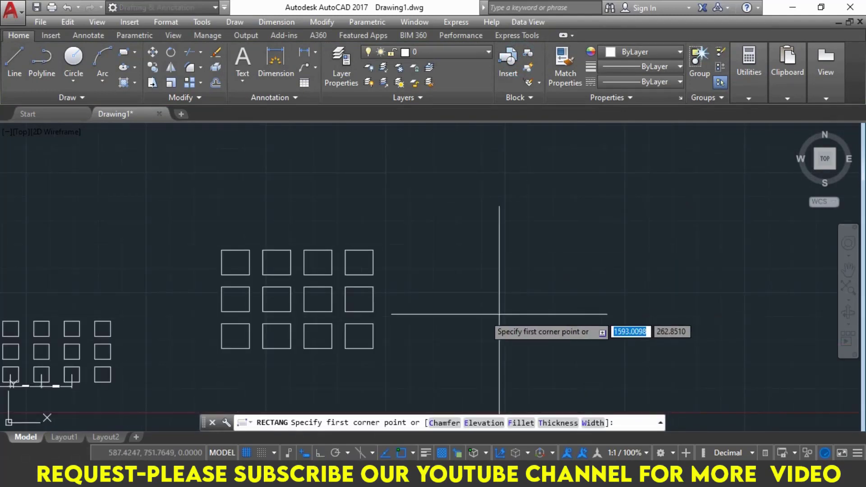
click(424, 339)
click(481, 307)
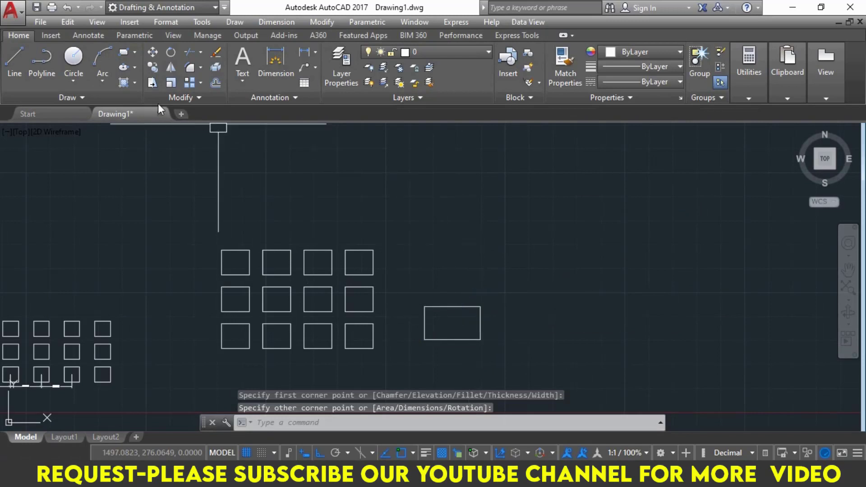
- Array the rectangle non-associatively, 4 by 3, spaced 218.3178 by 128.8354
click(196, 80)
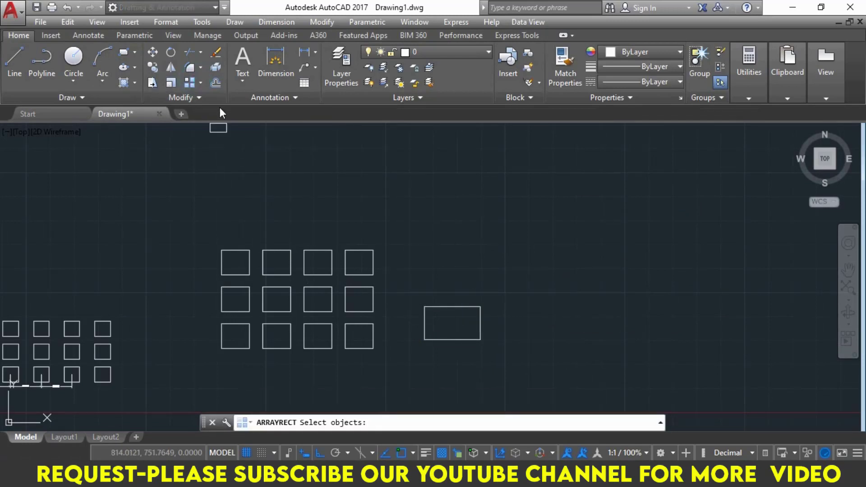
click(444, 307)
key(Return)
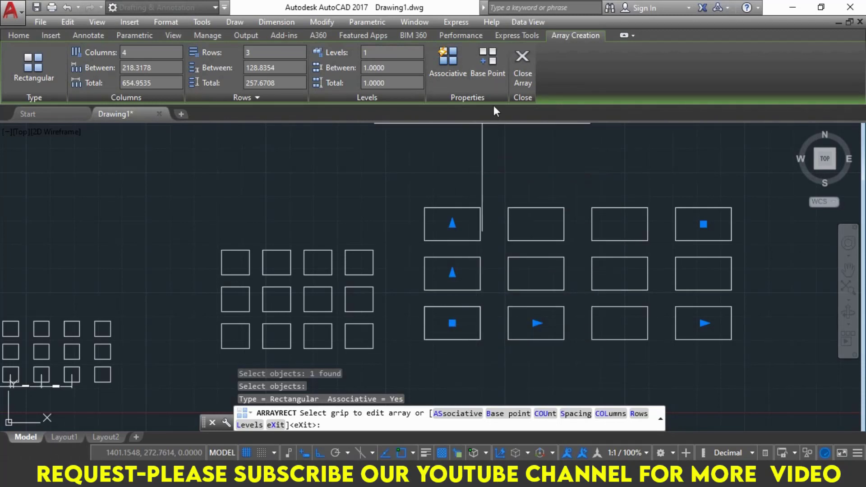
click(516, 71)
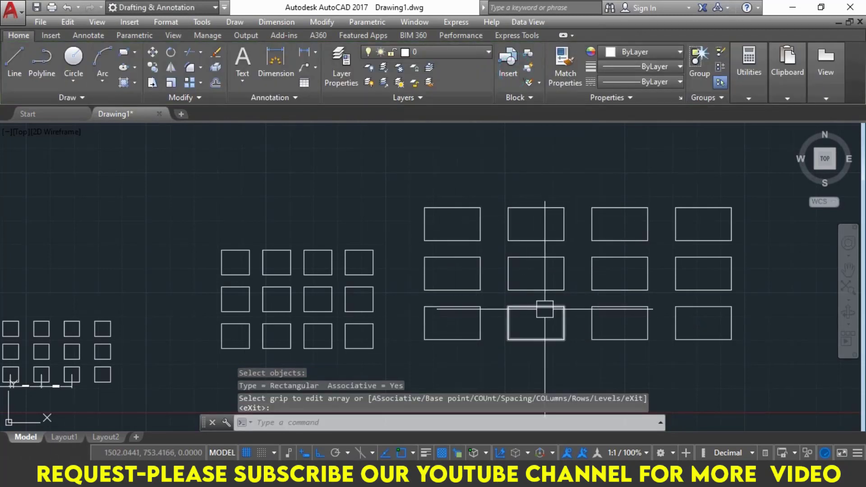
- Show the square array selects as one object while rectangles select individually
click(330, 266)
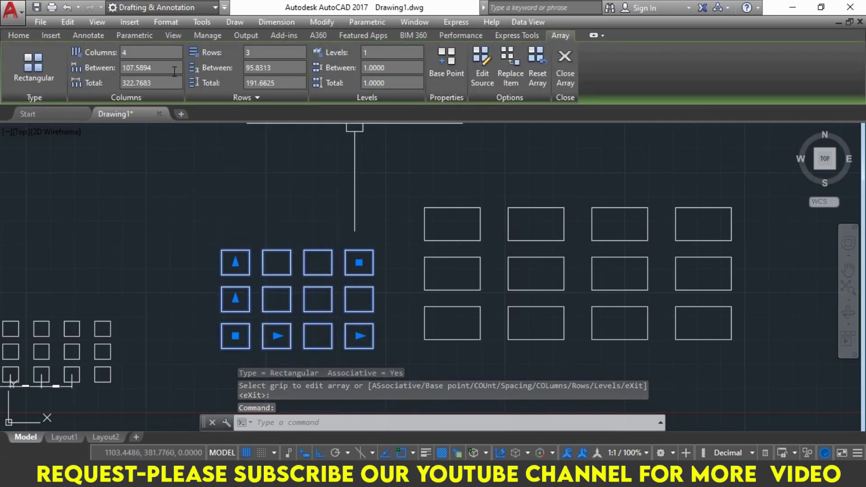
click(566, 72)
click(535, 208)
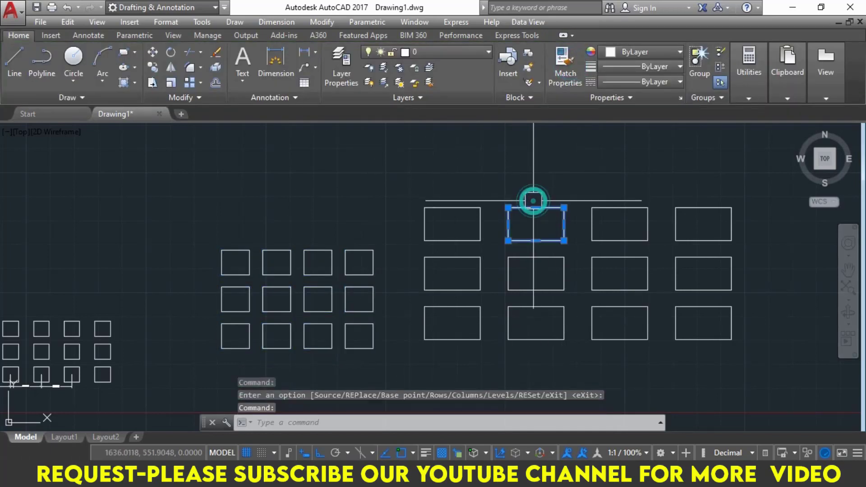
click(451, 240)
click(454, 290)
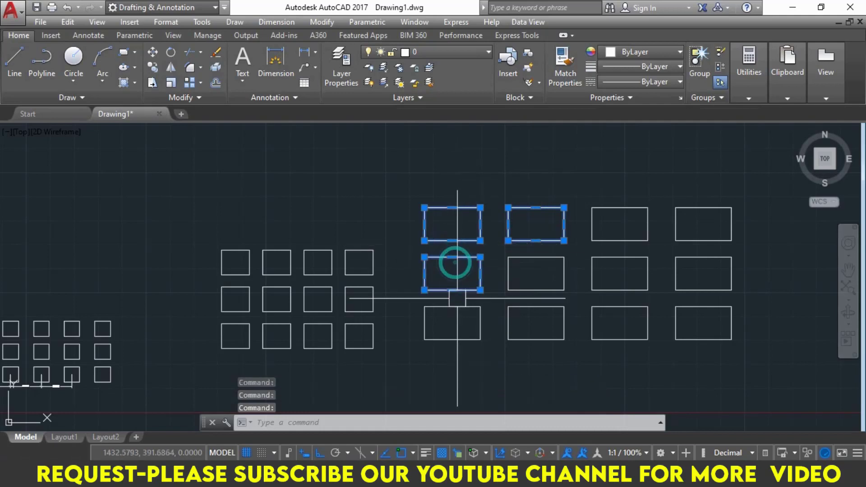
click(456, 306)
click(519, 290)
click(519, 307)
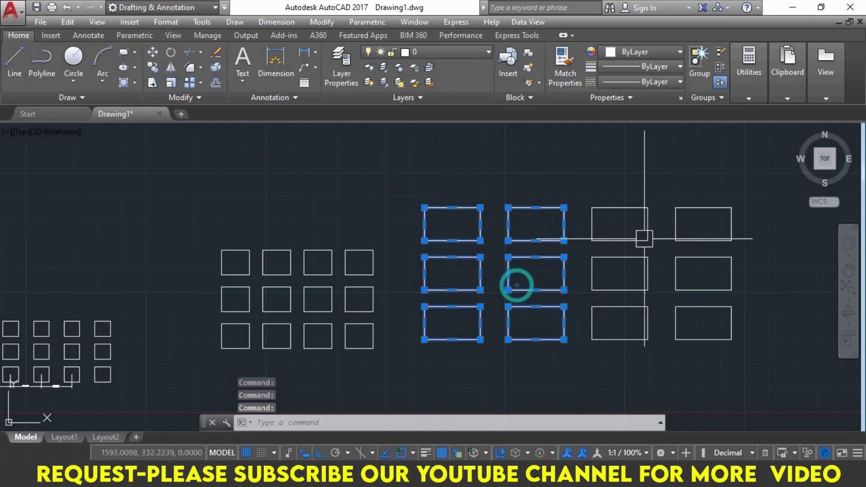
click(641, 208)
click(619, 257)
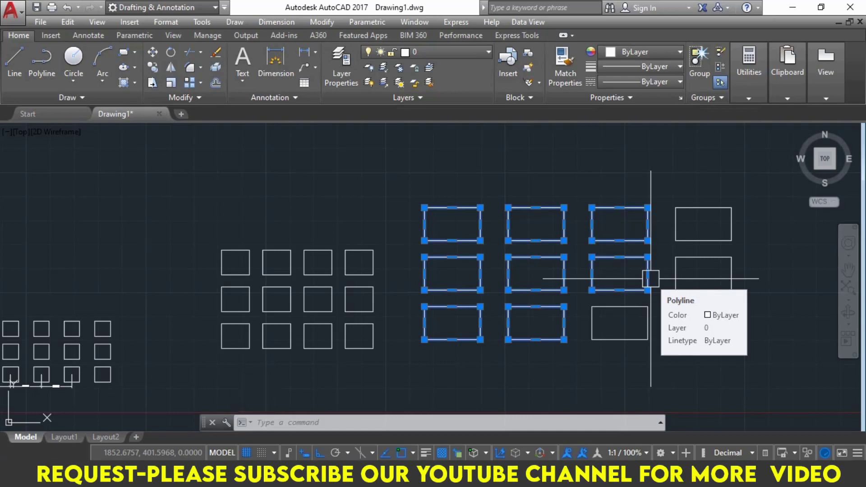
key(Escape)
key(Escape)
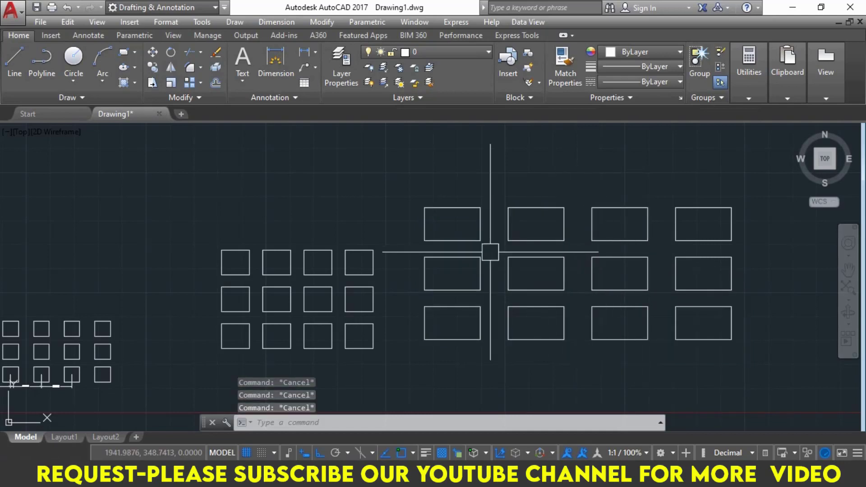
- Explode the square array with X and confirm its squares now select individually
click(274, 251)
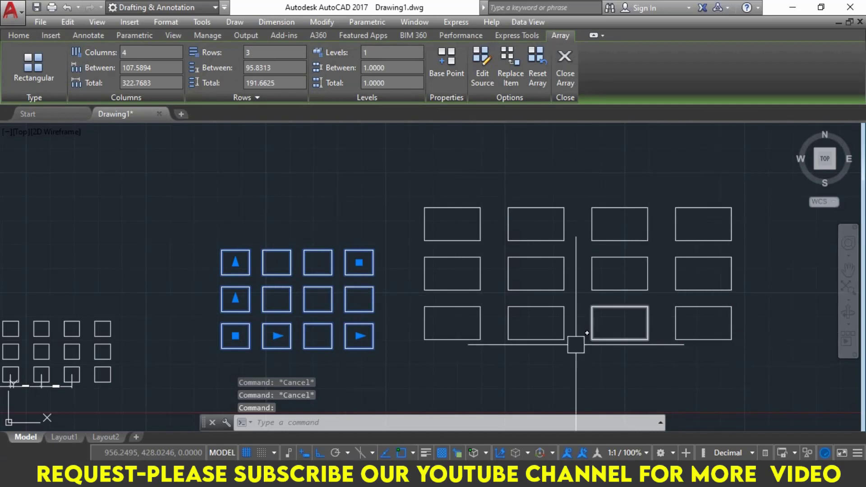
key(Escape)
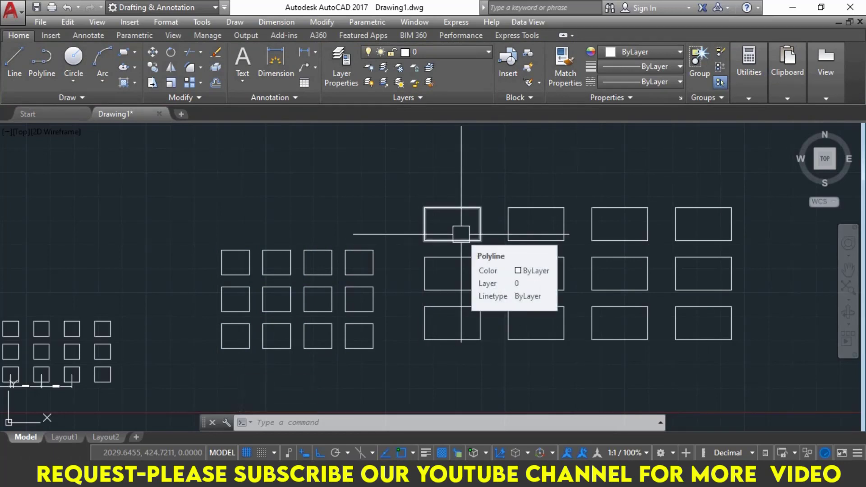
click(336, 259)
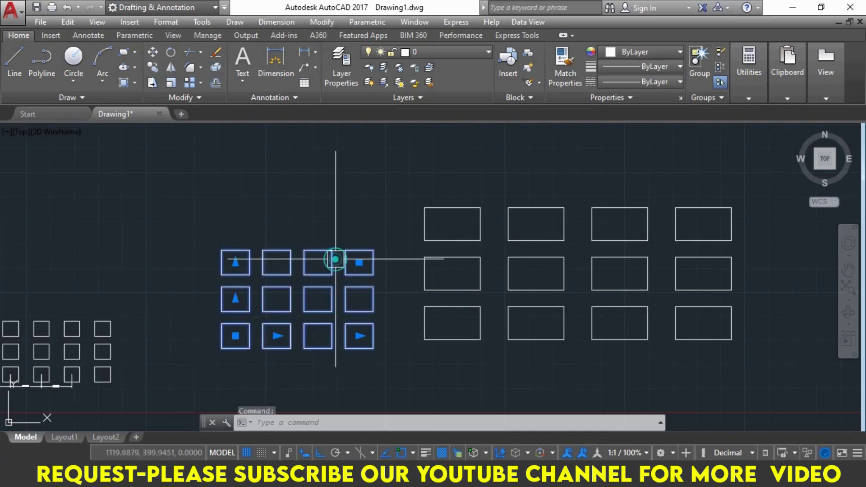
text(x)
key(Return)
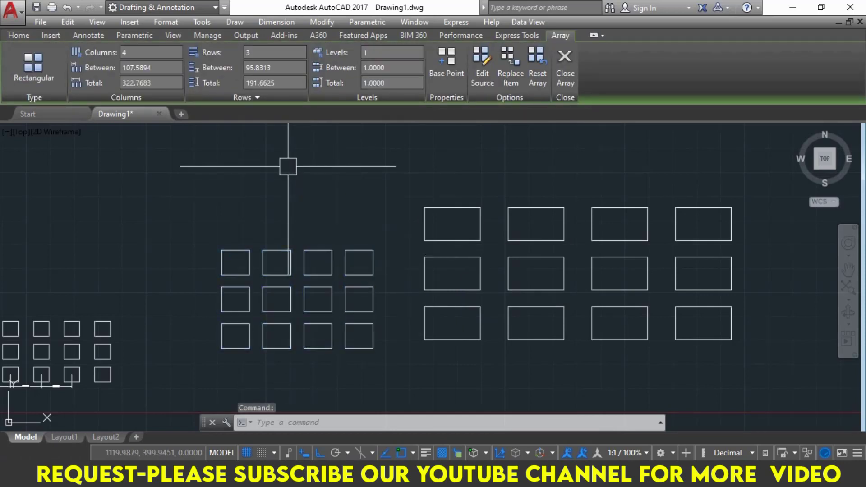
click(279, 251)
click(309, 255)
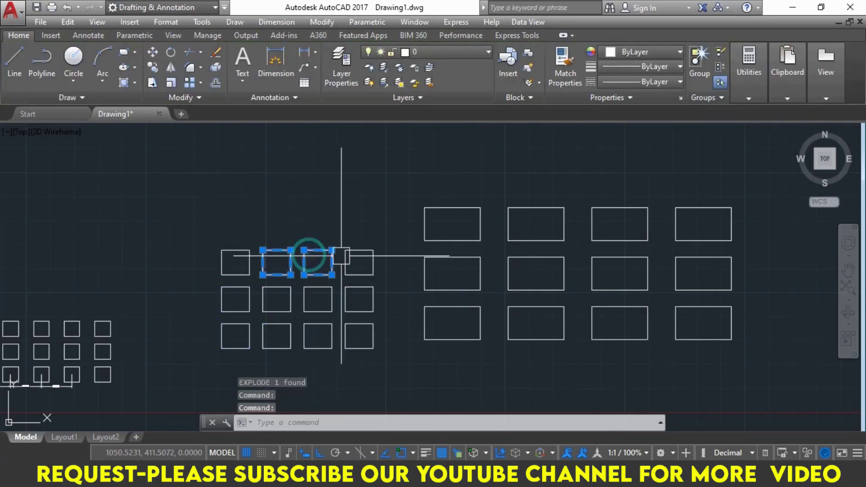
key(Escape)
click(360, 279)
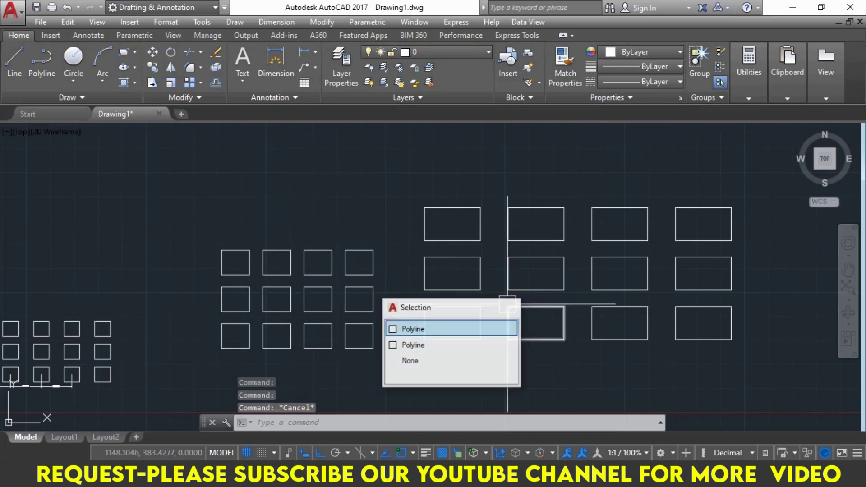
key(Escape)
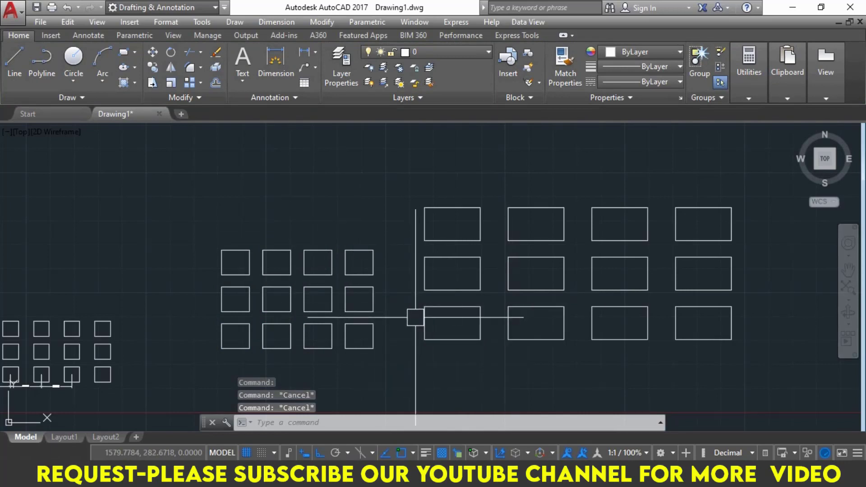
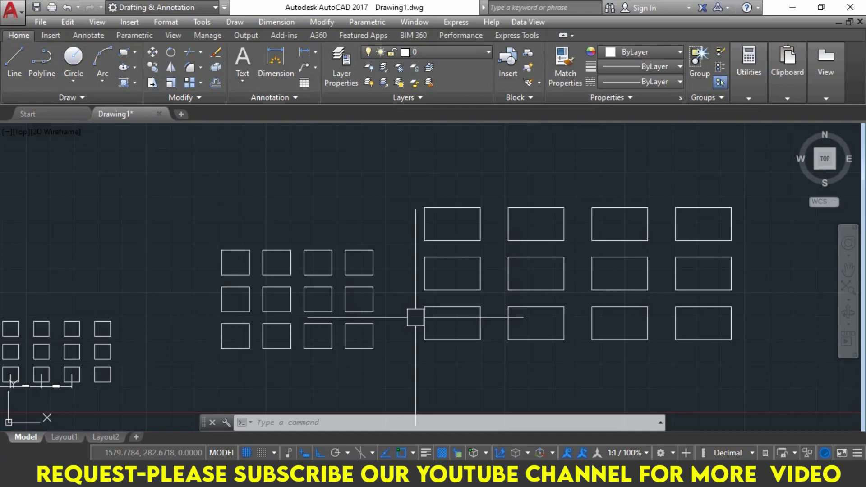
- Pan the view past the rectangle grids to an empty area of the drawing
middle_drag(792, 286, 395, 264)
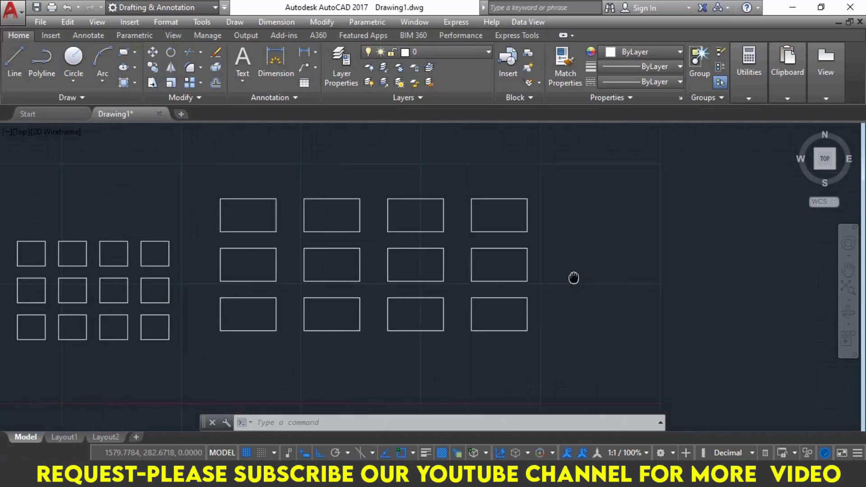
middle_drag(586, 233, 220, 258)
middle_drag(472, 243, 460, 249)
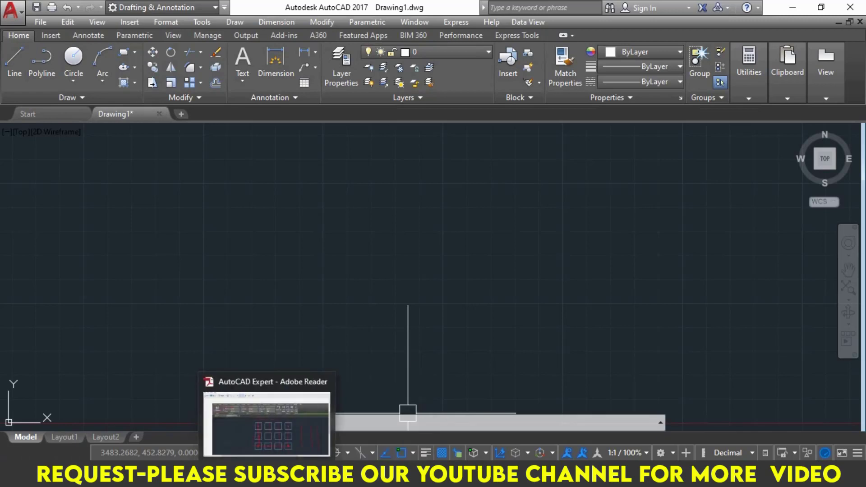
- Open the AUTOCAD PRACTICE EXERCISE FOR TRAINING PDF and scroll to the page 9 heart pattern
click(181, 478)
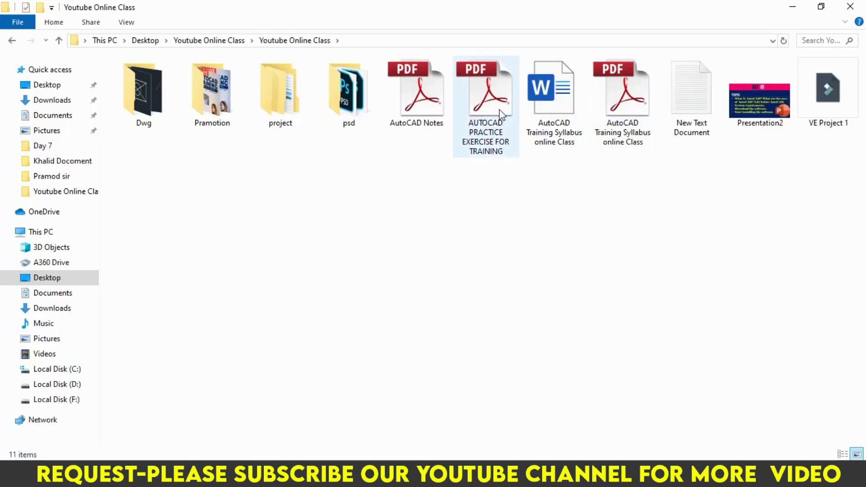
double_click(492, 101)
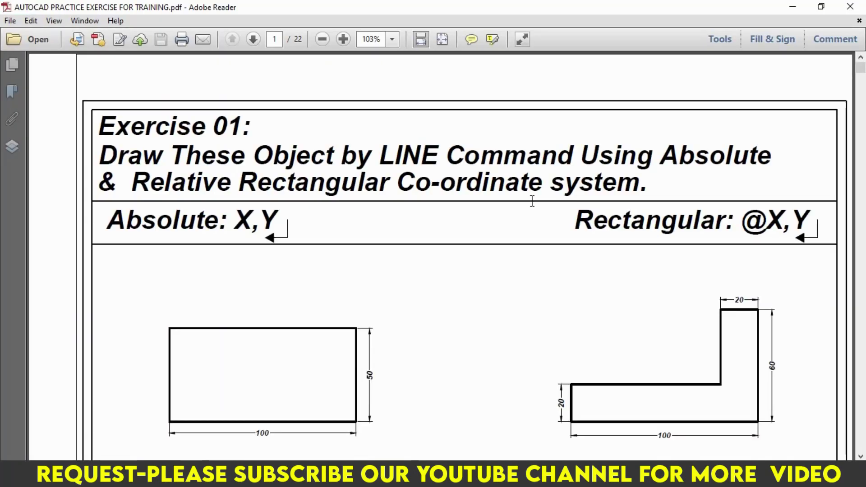
scroll(533, 202, down, 5)
scroll(532, 202, down, 5)
scroll(533, 202, down, 5)
scroll(533, 202, down, 5)
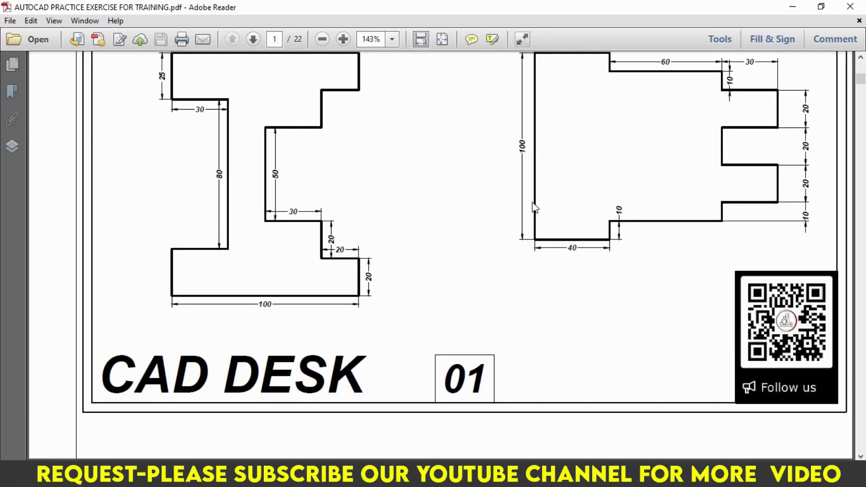
scroll(533, 202, down, 4)
scroll(533, 202, down, 8)
scroll(535, 208, down, 5)
scroll(535, 207, down, 5)
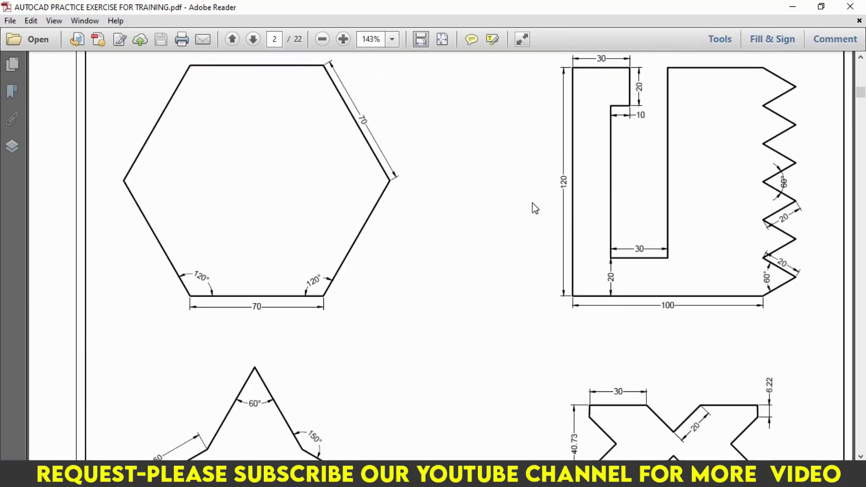
scroll(535, 207, down, 7)
scroll(534, 207, down, 8)
scroll(535, 207, down, 8)
scroll(535, 208, down, 5)
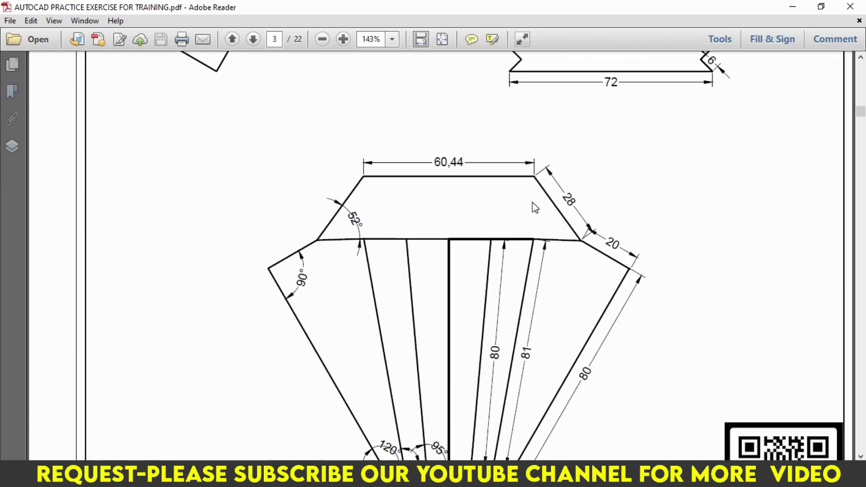
scroll(534, 208, down, 8)
scroll(535, 207, down, 5)
scroll(533, 203, down, 8)
scroll(532, 203, down, 5)
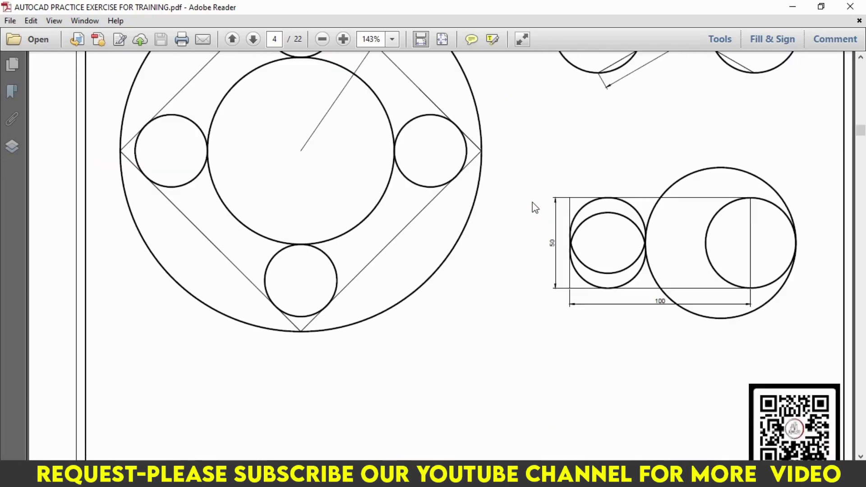
scroll(533, 203, down, 8)
scroll(533, 203, down, 5)
scroll(533, 203, down, 8)
scroll(533, 203, down, 7)
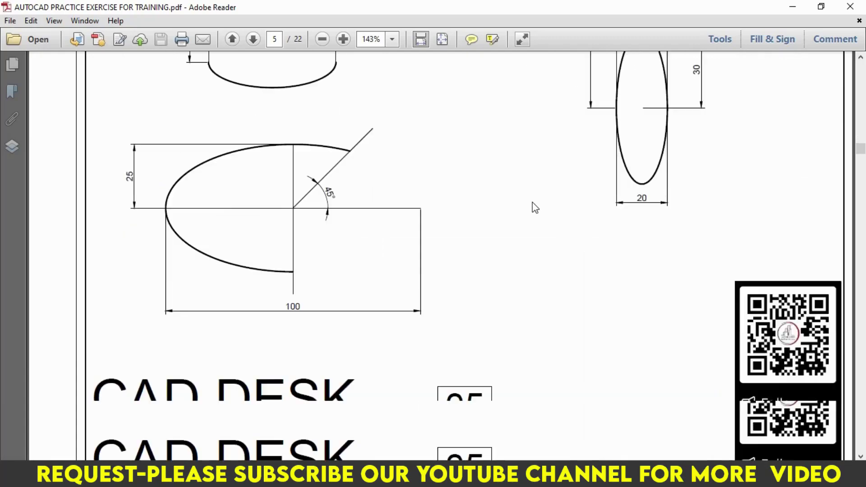
scroll(533, 204, down, 8)
scroll(533, 203, down, 8)
scroll(533, 208, down, 8)
scroll(532, 208, down, 8)
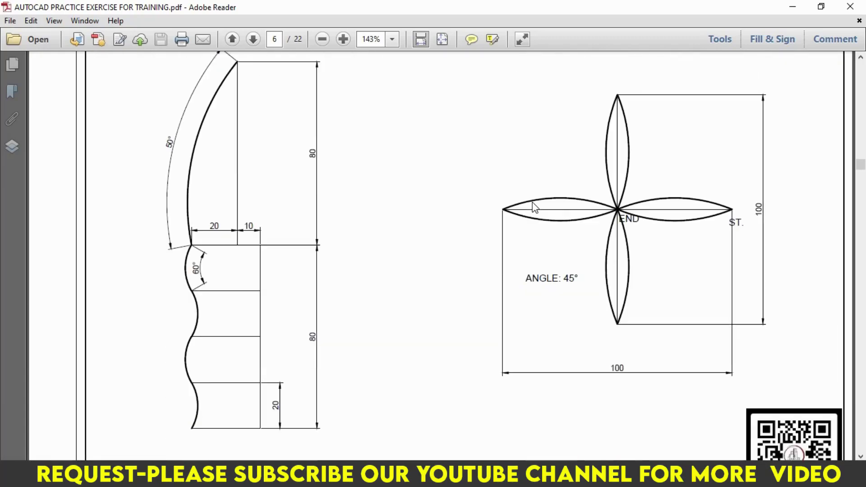
scroll(533, 207, down, 7)
scroll(533, 208, down, 7)
scroll(536, 208, down, 8)
scroll(535, 208, down, 8)
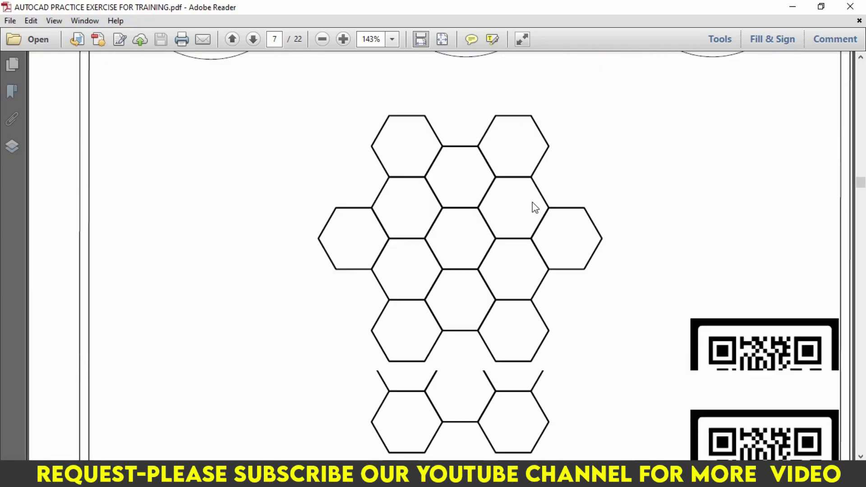
scroll(535, 207, down, 8)
scroll(535, 208, down, 7)
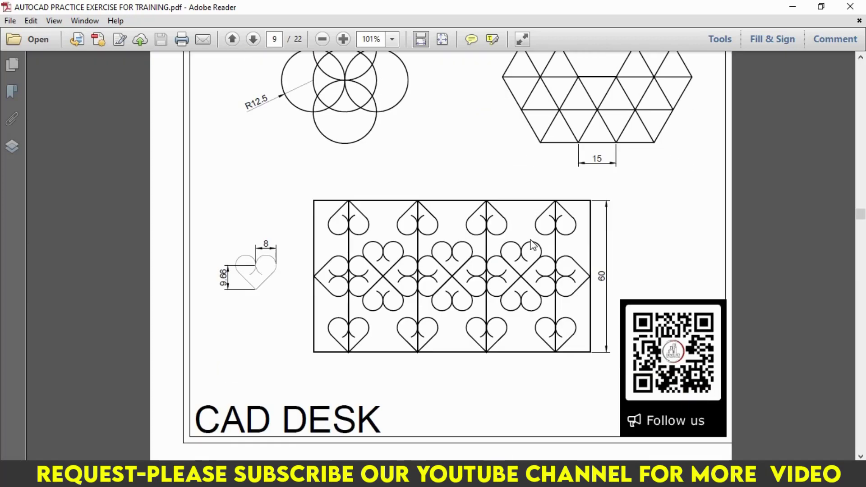
scroll(406, 231, up, 1)
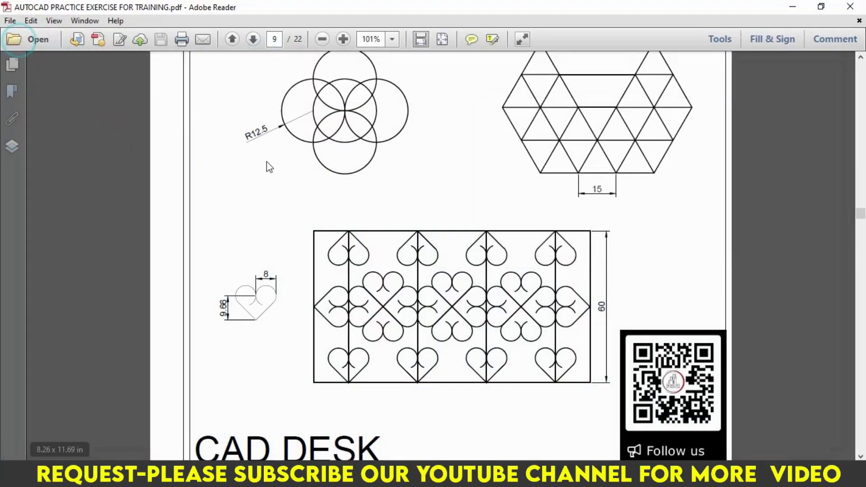
- Snip the heart-pattern exercise and arrange the snip window at the left, taller
mouse_move(202, 204)
mouse_down()
mouse_move(485, 356)
mouse_move(619, 410)
mouse_up()
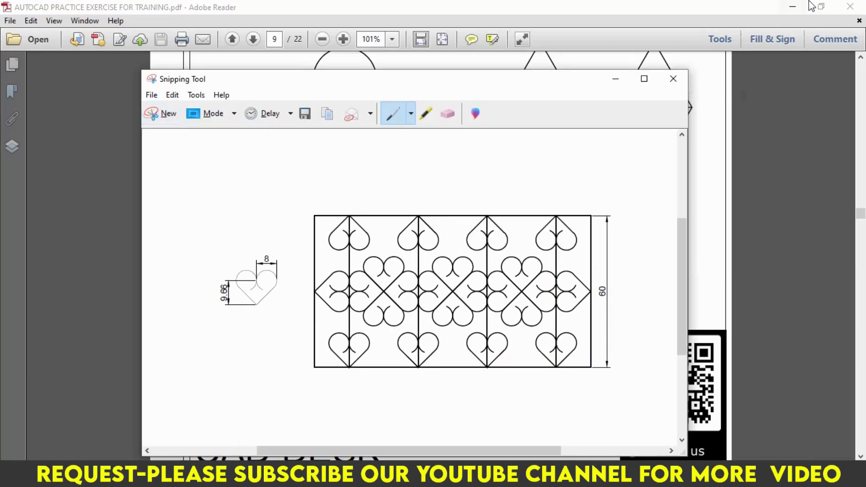
click(793, 6)
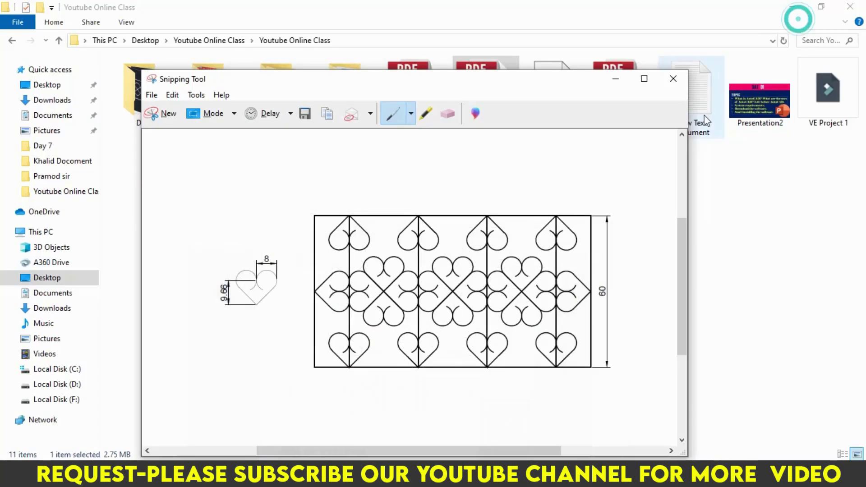
click(654, 79)
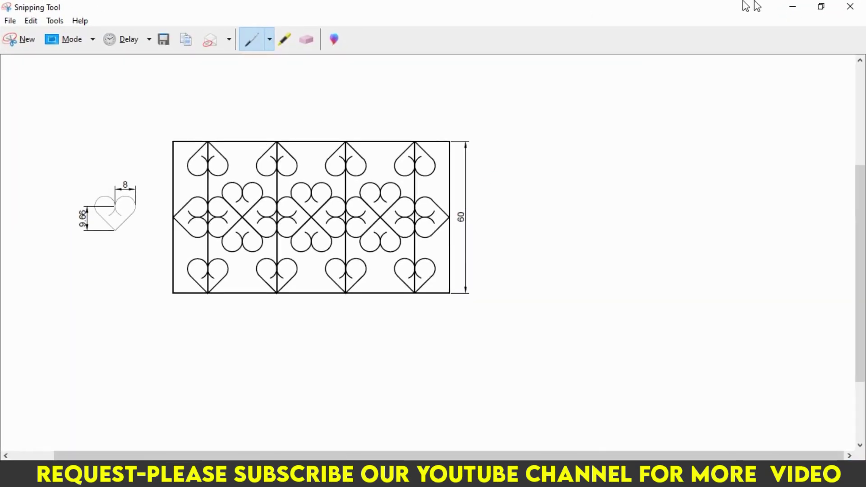
click(821, 6)
mouse_move(497, 84)
mouse_down()
mouse_move(431, 74)
mouse_move(380, 25)
mouse_up()
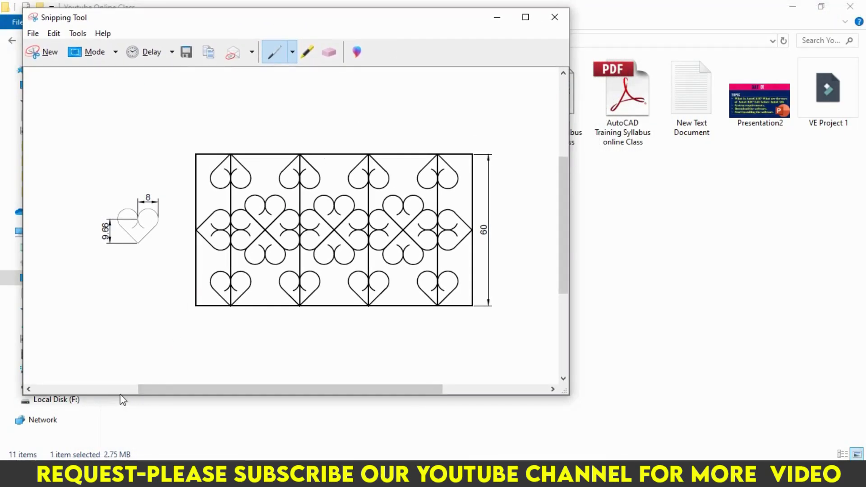
drag(116, 396, 116, 460)
mouse_move(179, 7)
mouse_down()
mouse_move(179, 0)
mouse_move(86, 18)
mouse_up()
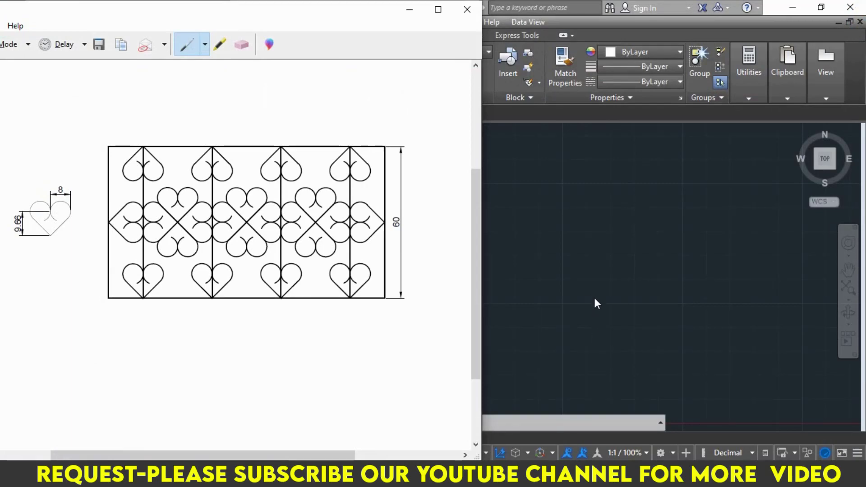
- Restore AutoCAD to a taller window on the right side of the screen
click(595, 304)
click(821, 7)
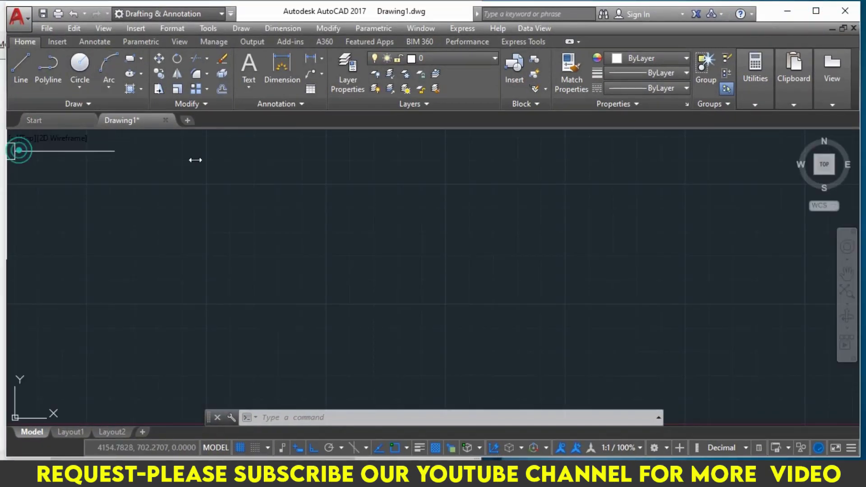
drag(195, 159, 321, 160)
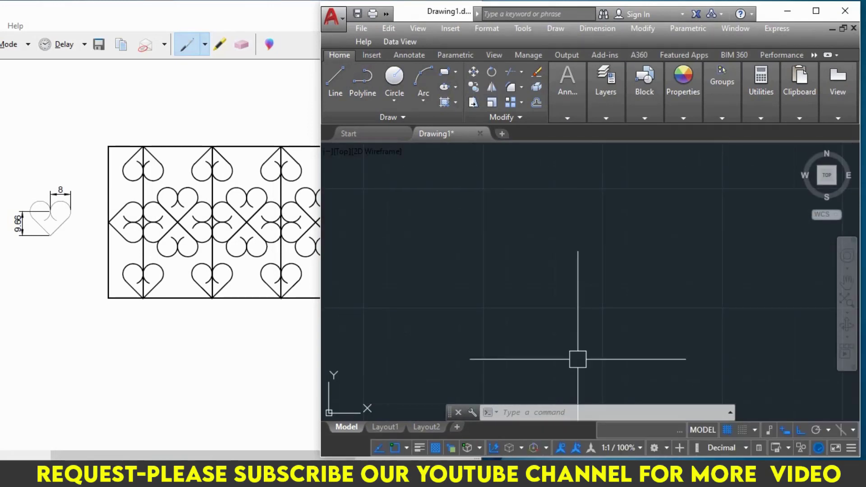
drag(594, 456, 595, 460)
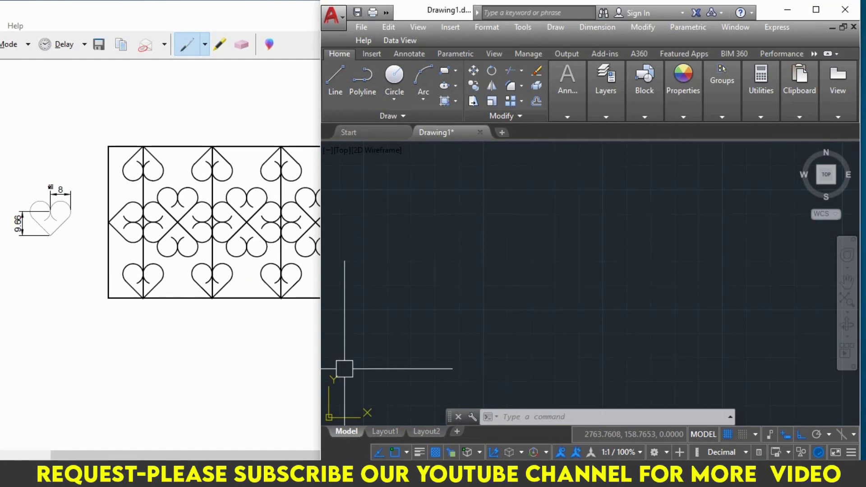
- Underline the 8 dimension and circle the single heart in red on the snip
click(51, 187)
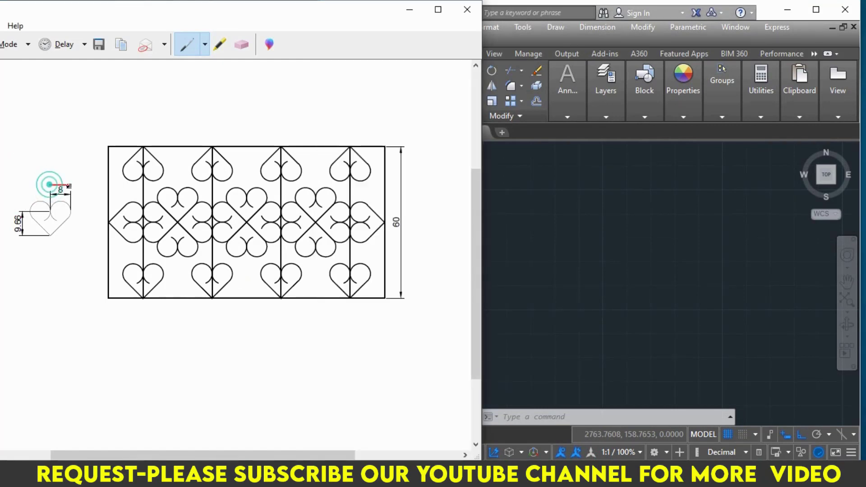
drag(49, 185, 69, 186)
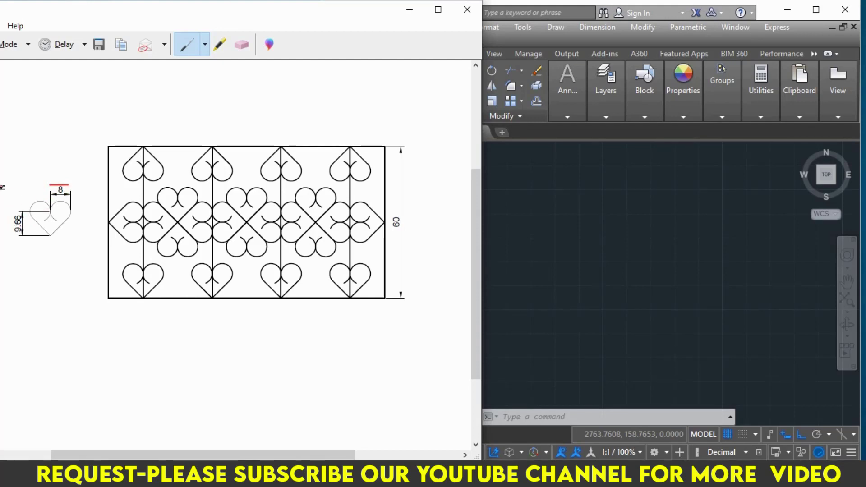
mouse_move(2, 187)
mouse_down()
mouse_move(62, 249)
mouse_move(7, 214)
mouse_up()
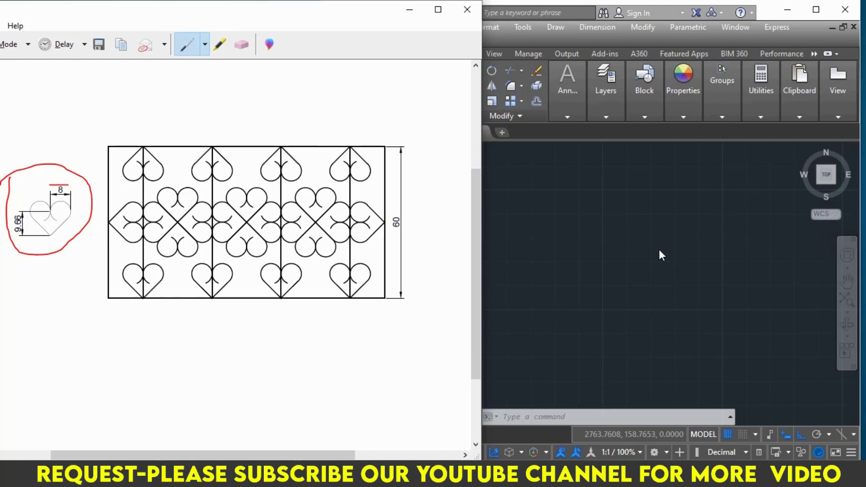
click(630, 248)
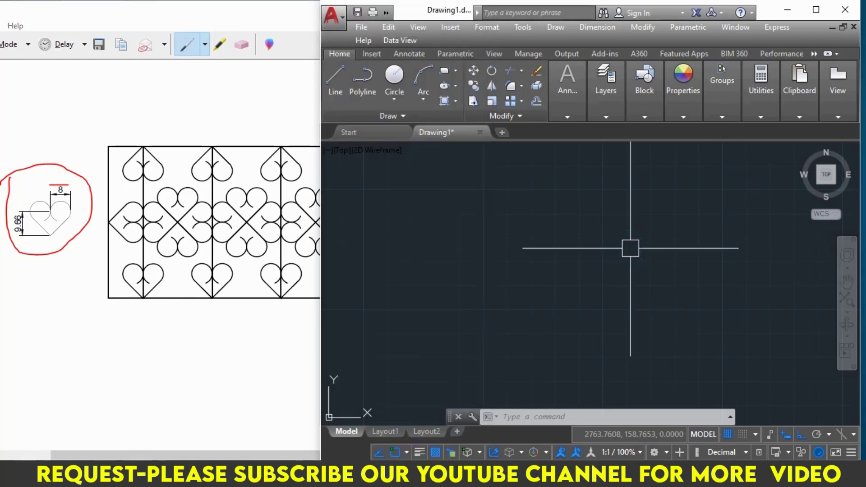
click(404, 98)
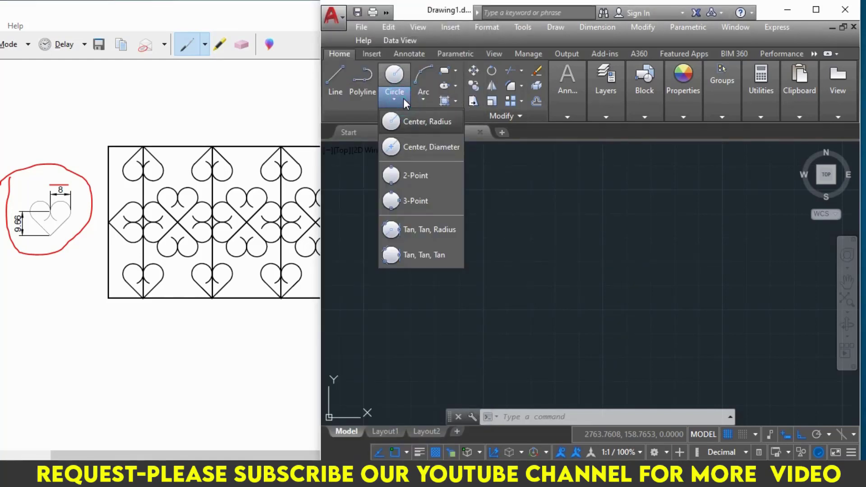
- Draw a circle of diameter 8 using the centre-diameter method
click(411, 147)
click(560, 248)
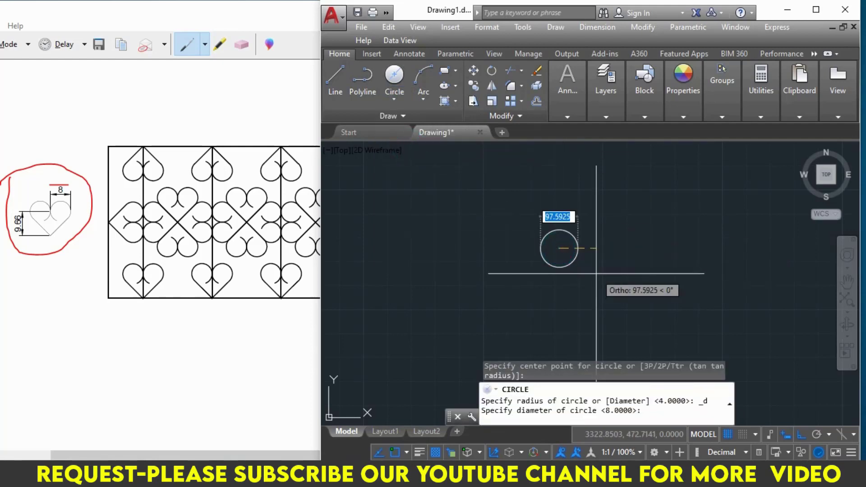
text(8)
key(Return)
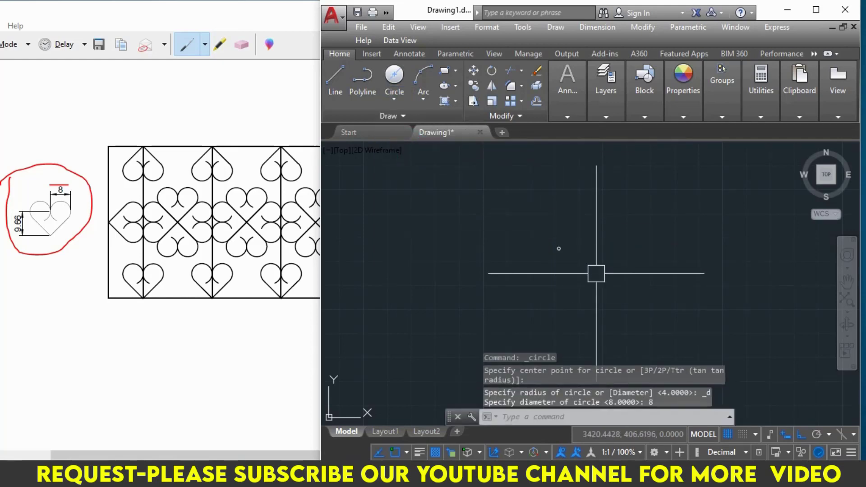
scroll(586, 261, up, 3)
scroll(578, 235, up, 3)
scroll(578, 230, up, 2)
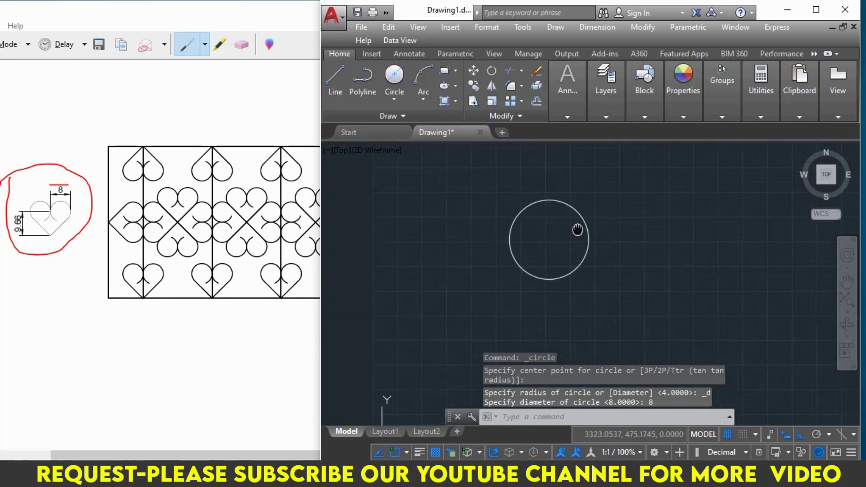
- Copy the circle from its right quadrant to its left quadrant so the two touch
click(623, 226)
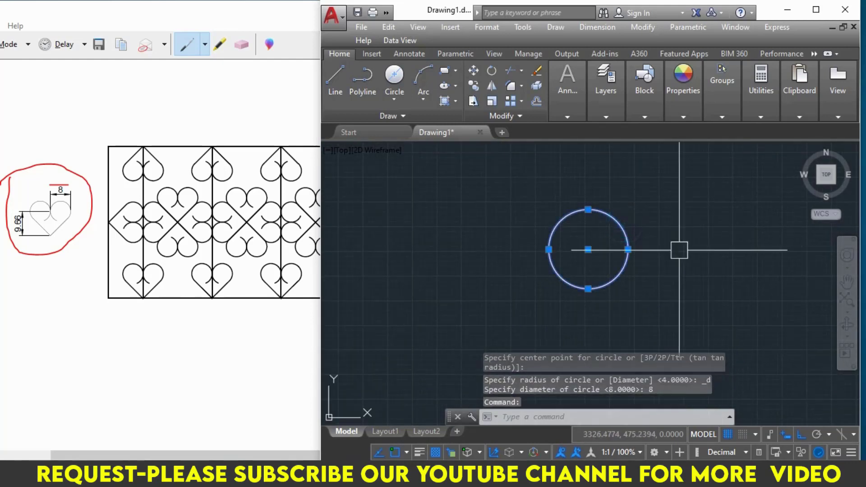
text(cp)
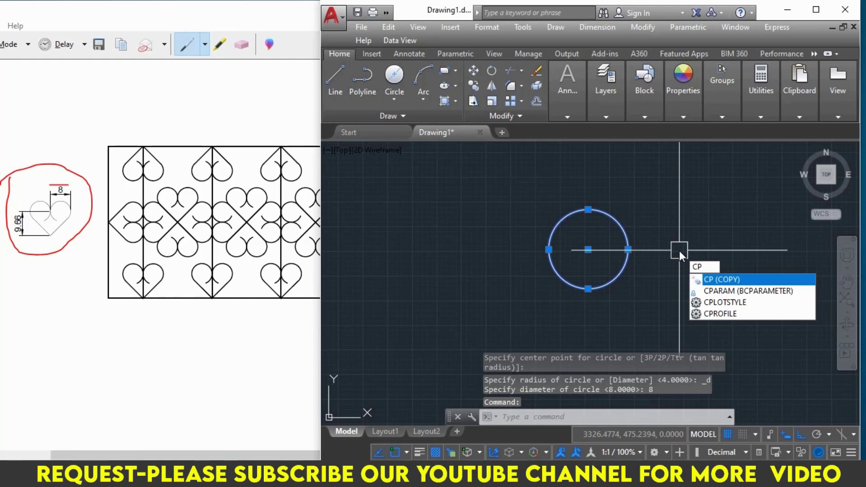
key(Return)
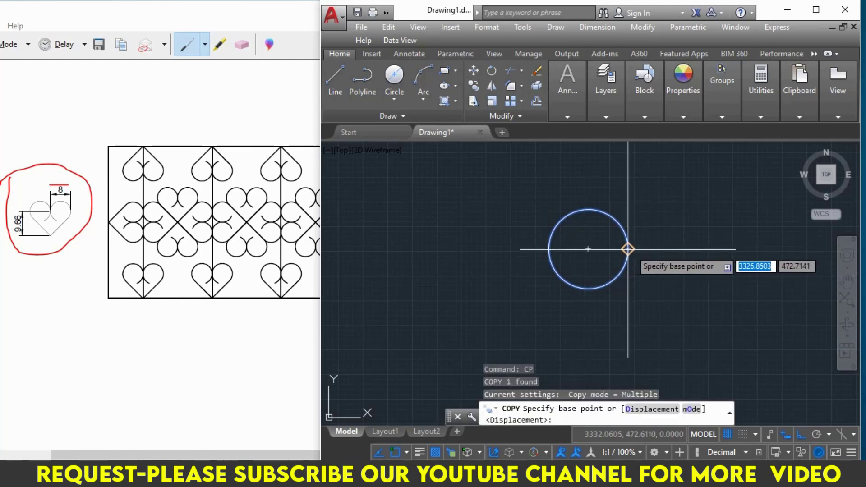
click(628, 249)
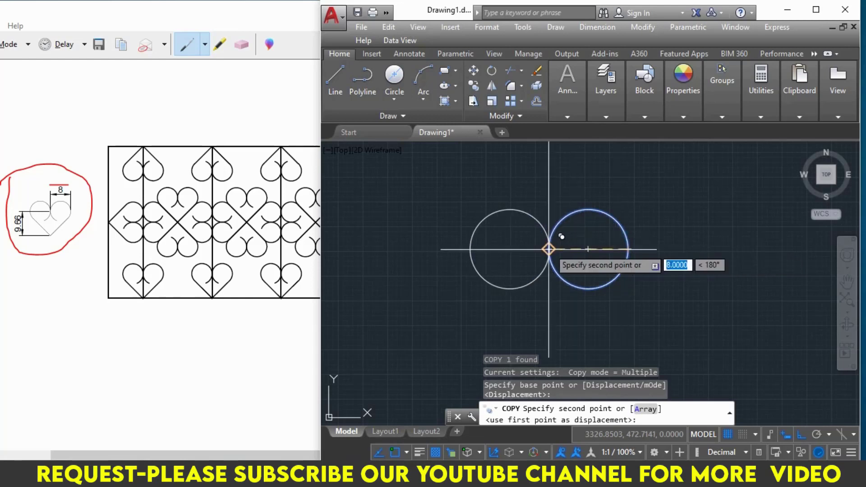
click(549, 250)
key(Escape)
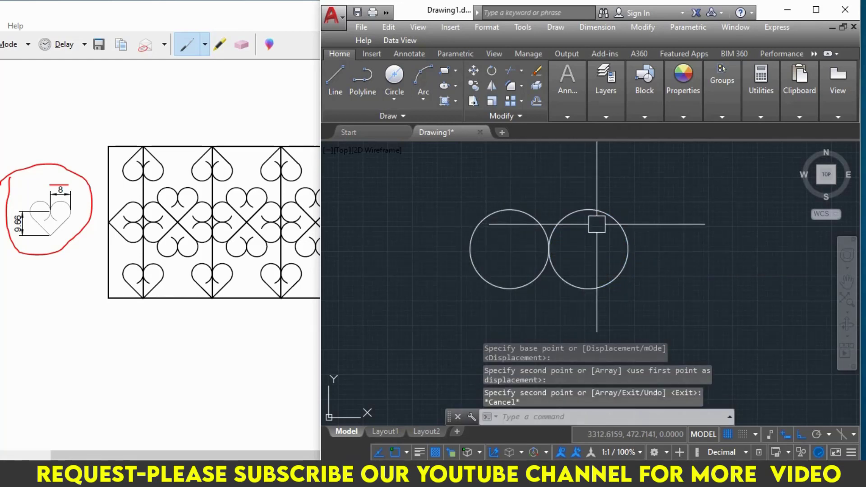
text(L)
- Draw a 9.66 line straight down from where the two circles touch
key(Return)
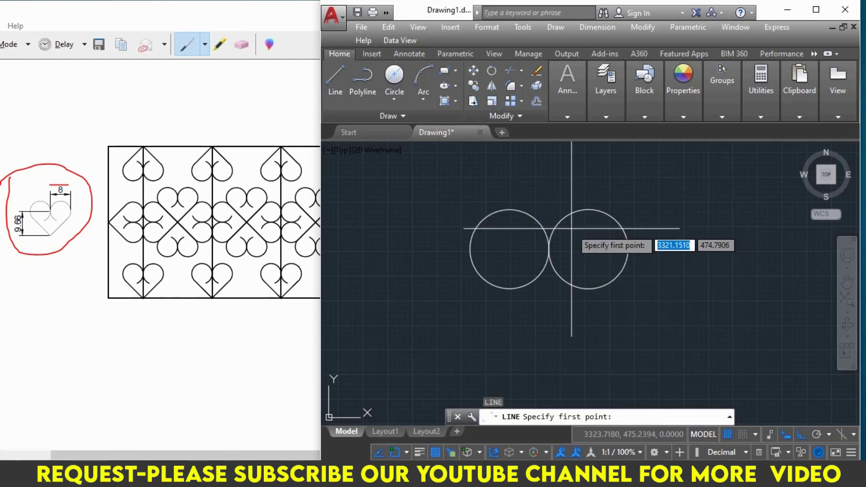
click(549, 249)
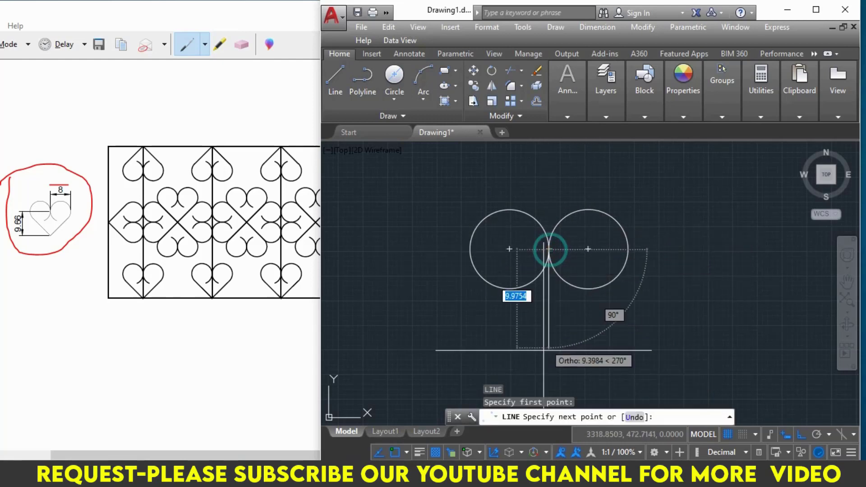
text(9)
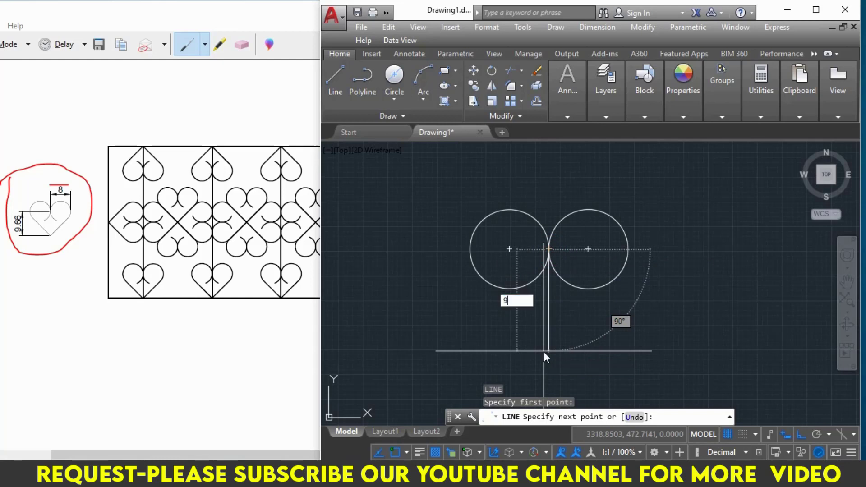
text(.66)
key(Return)
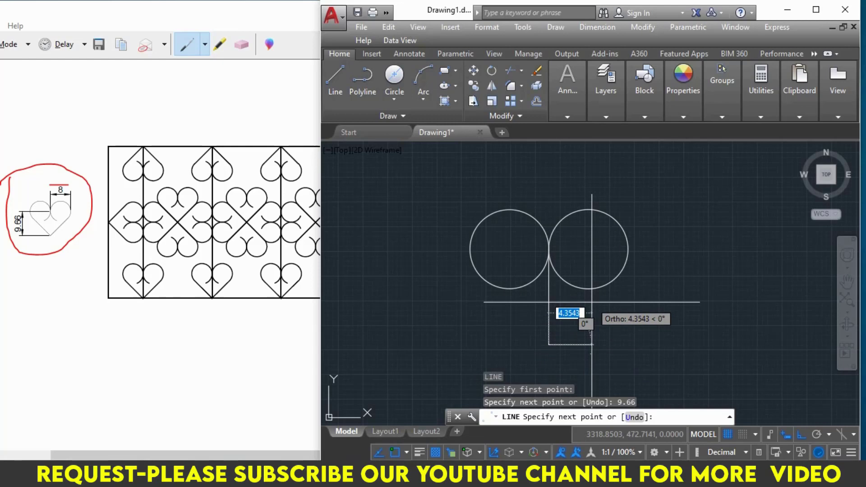
- With Ortho and Tangent snap off, draw a line from the line's foot to the right circle
key(F8)
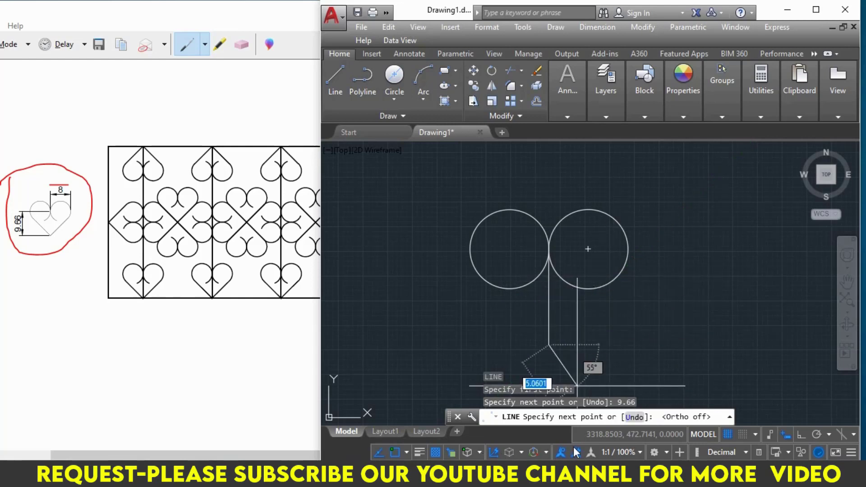
click(406, 453)
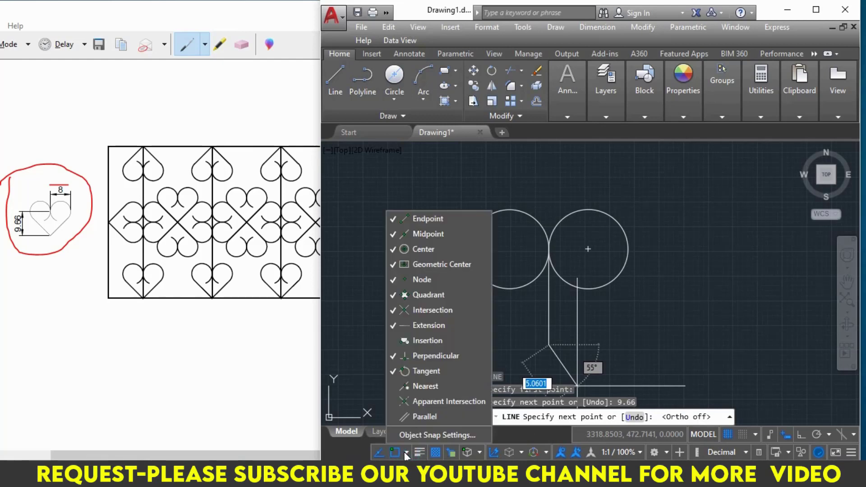
click(441, 370)
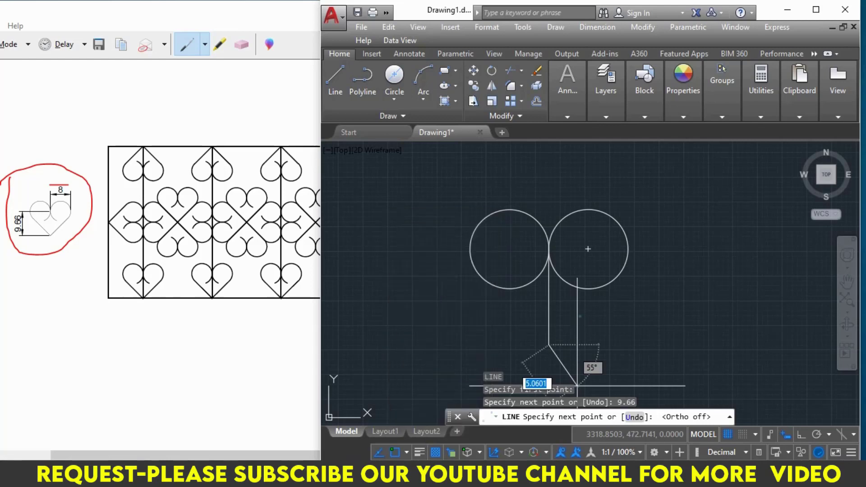
click(613, 281)
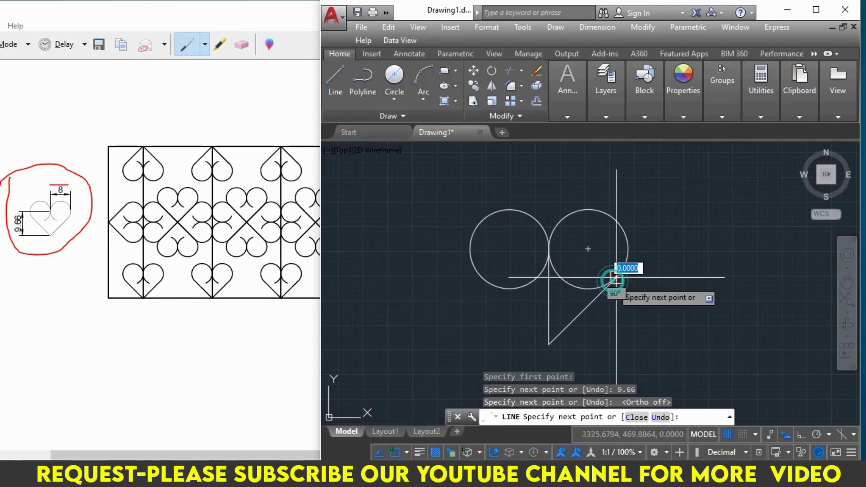
key(Return)
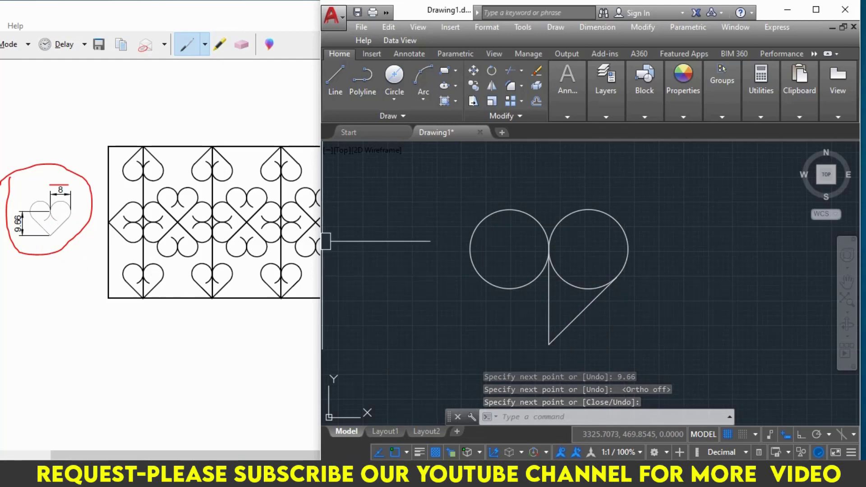
- Draw a second line from the bottom vertex perpendicular to the right circle, then select both slanted lines
text(l)
key(Return)
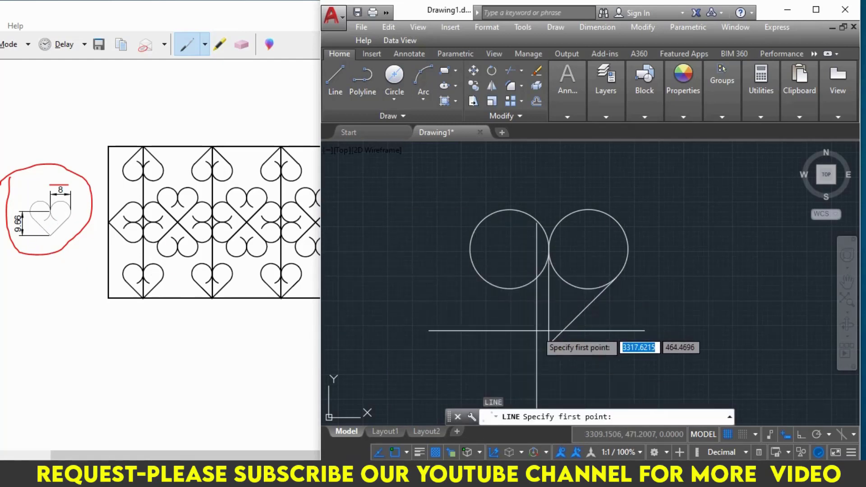
click(549, 344)
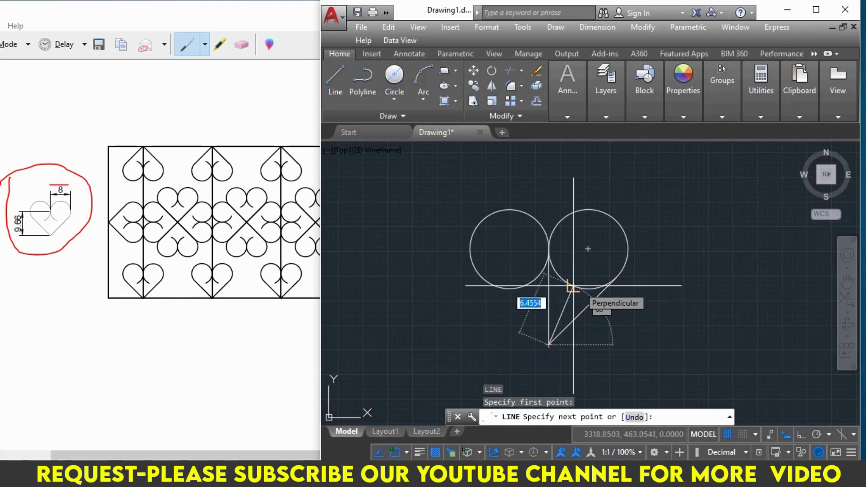
click(572, 286)
key(Escape)
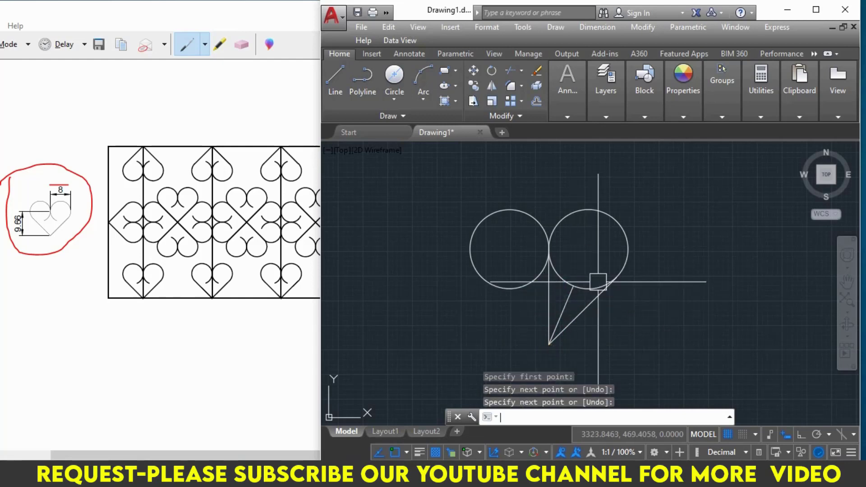
click(612, 339)
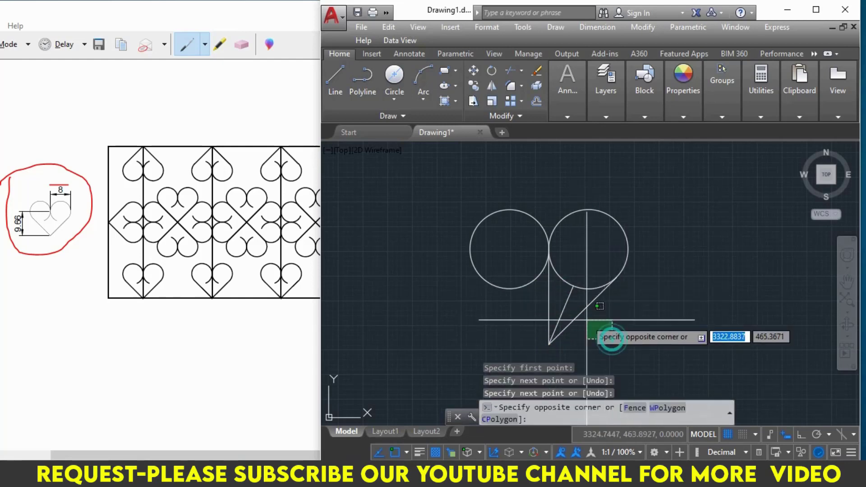
click(557, 315)
text(MI)
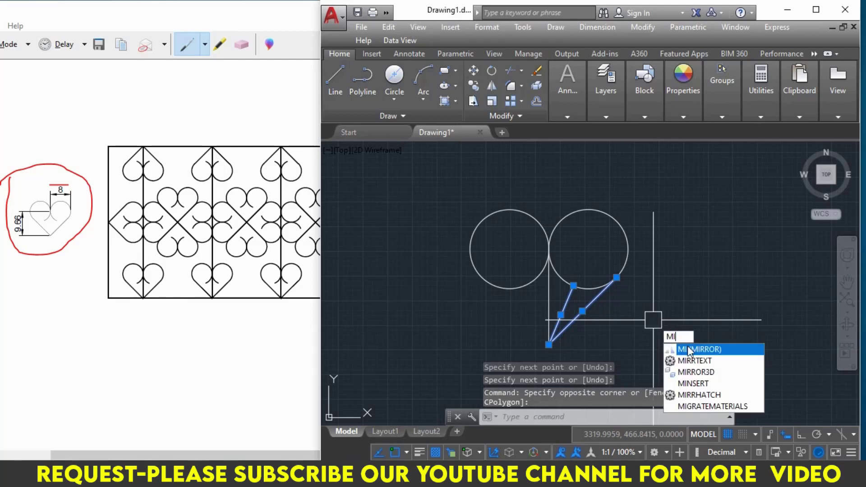
- Mirror the slanted lines about a vertical axis through the bottom vertex, keeping the originals
click(689, 350)
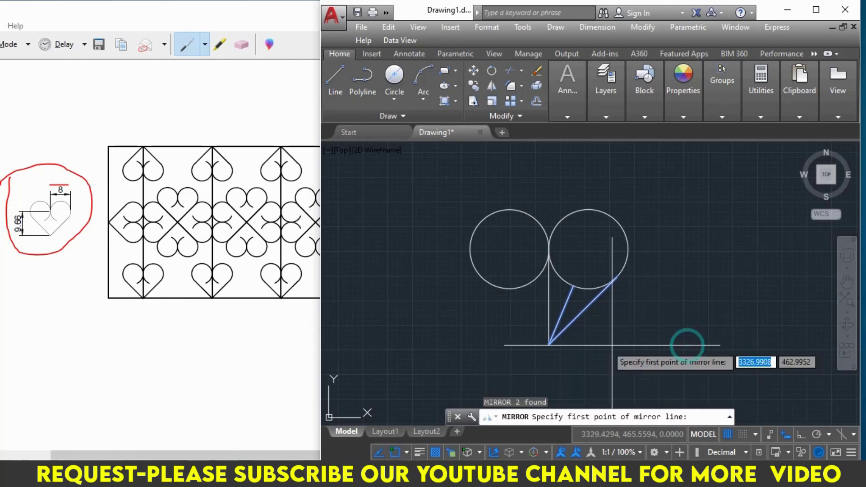
click(549, 344)
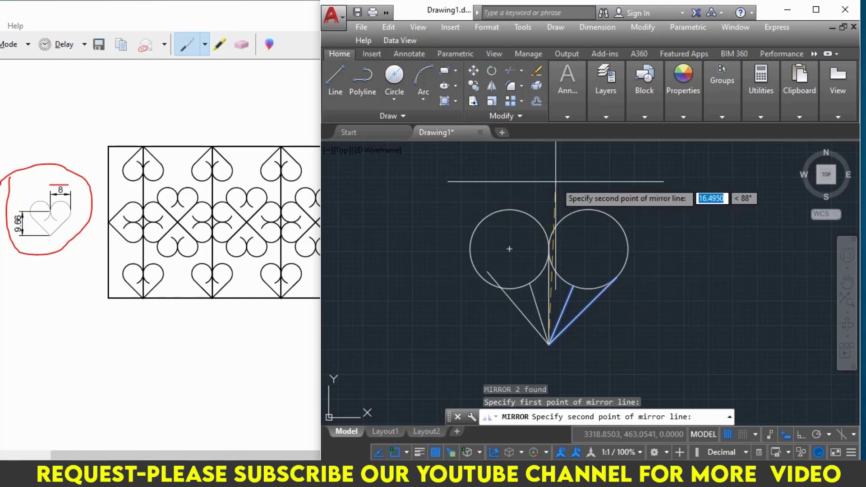
key(F8)
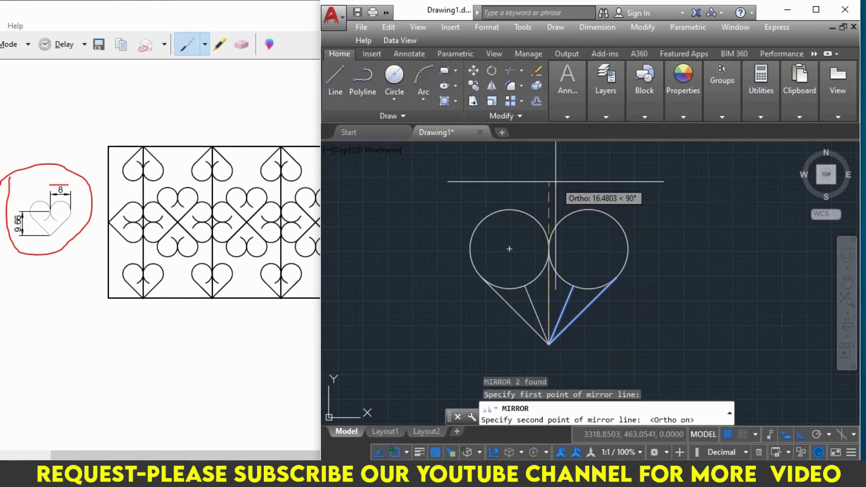
click(555, 181)
click(573, 226)
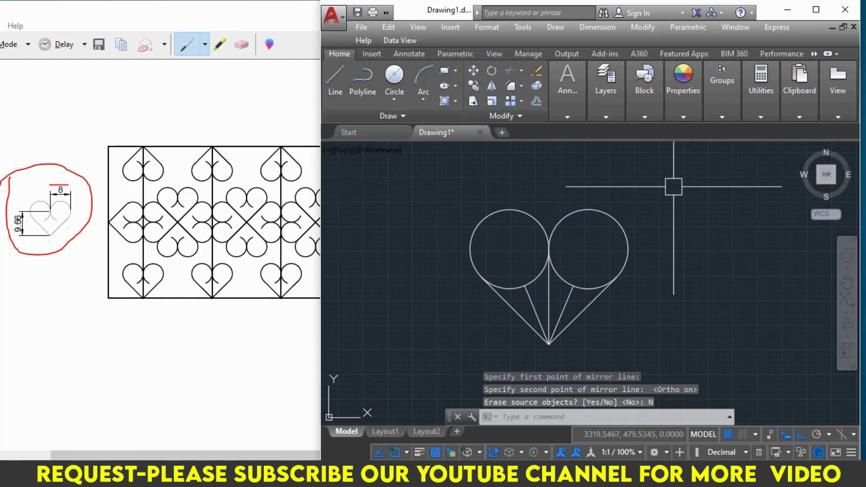
text(tr)
- Trim the inner lower arcs of both circles and an overlapping inner line
key(Return)
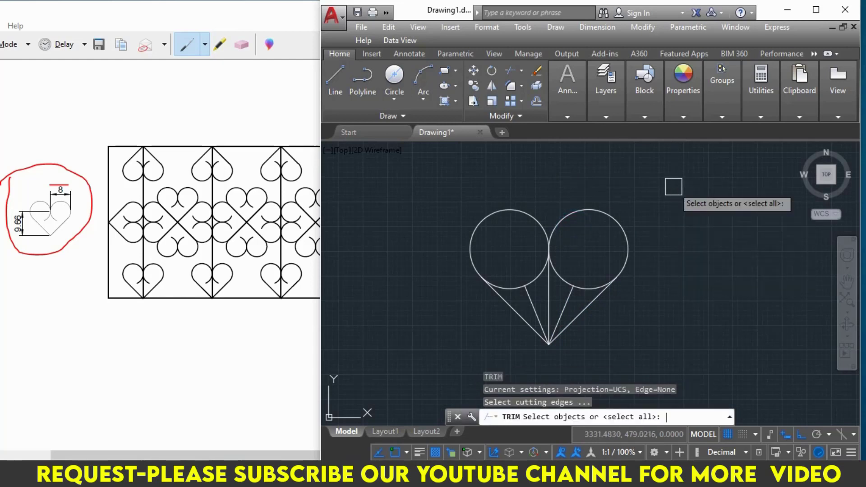
key(Return)
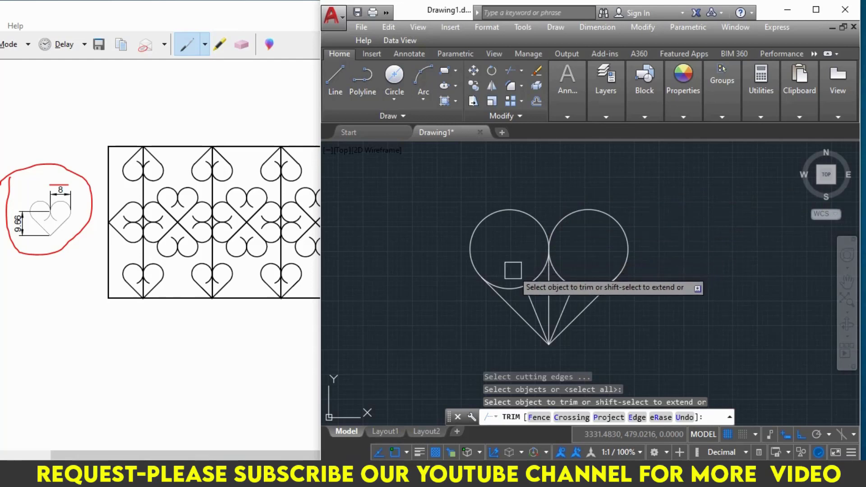
click(509, 288)
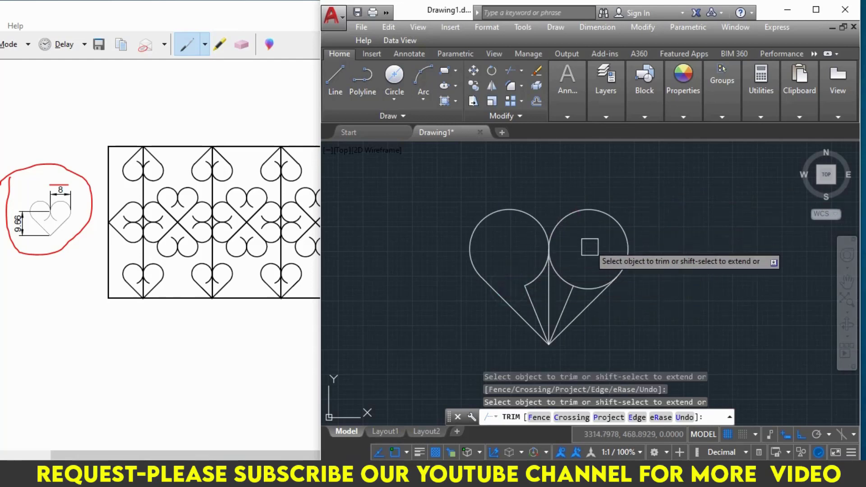
click(591, 281)
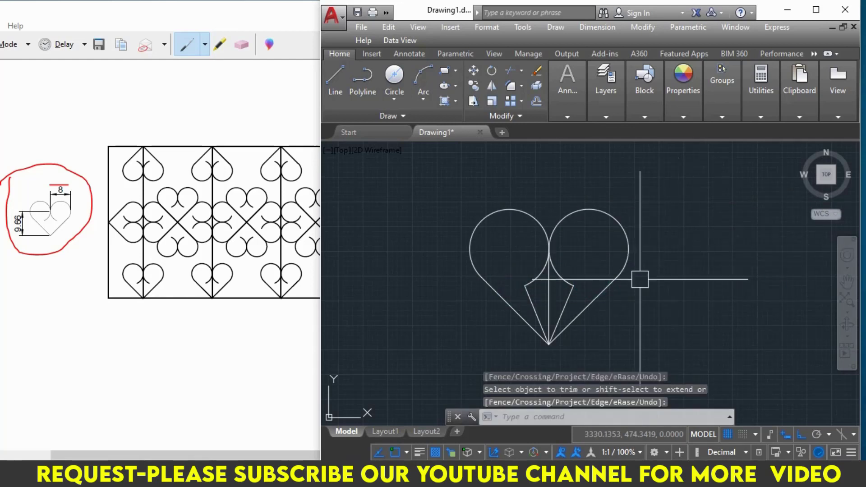
click(557, 306)
click(604, 353)
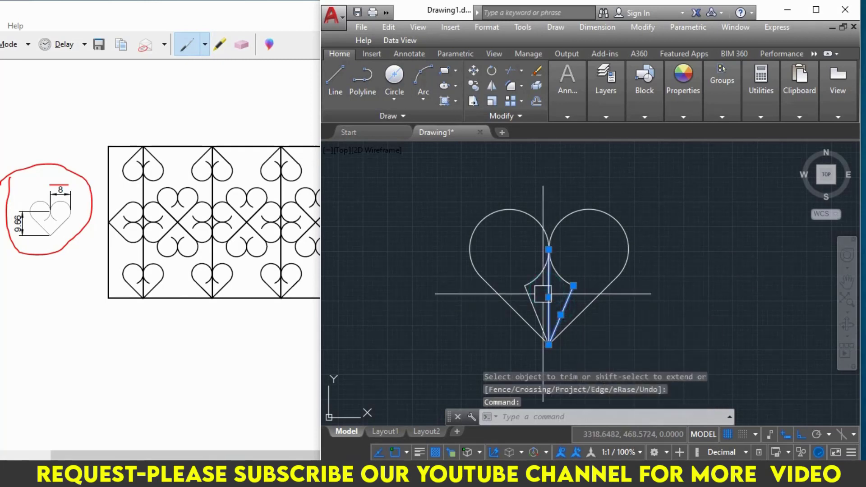
key(Return)
- Erase the three inner construction lines and window-select the finished heart
click(535, 296)
text(E)
key(Return)
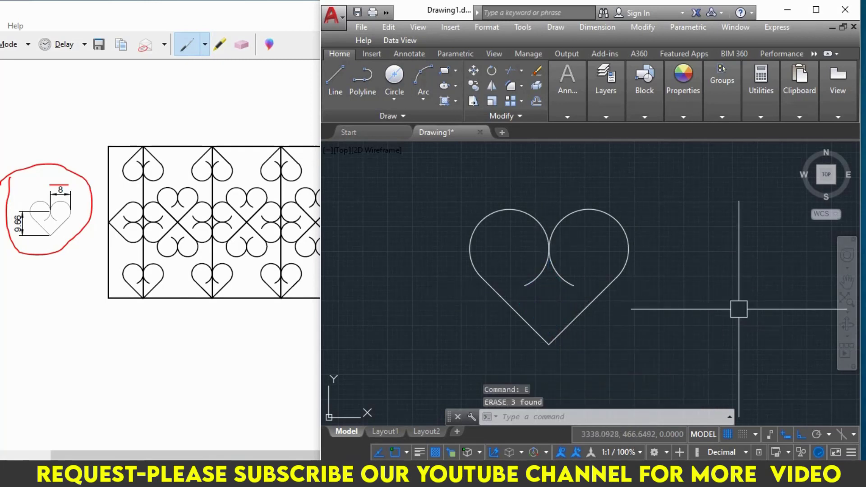
middle_drag(736, 300, 692, 306)
click(672, 208)
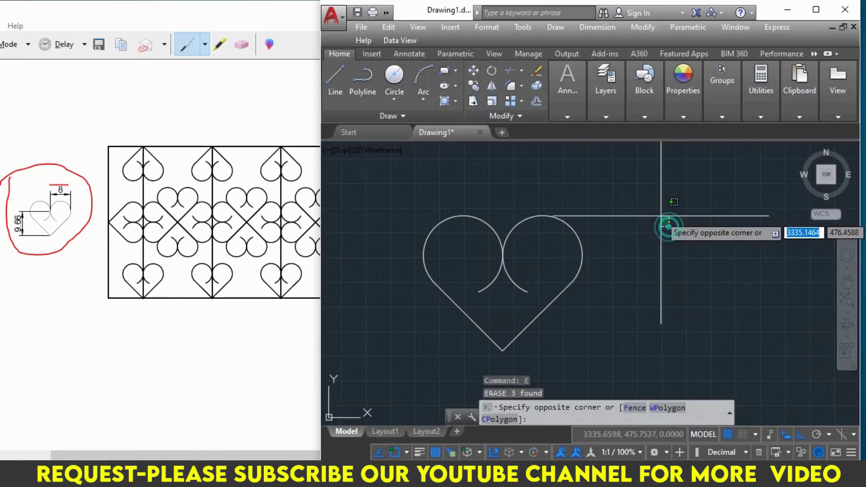
click(617, 198)
click(619, 161)
click(404, 358)
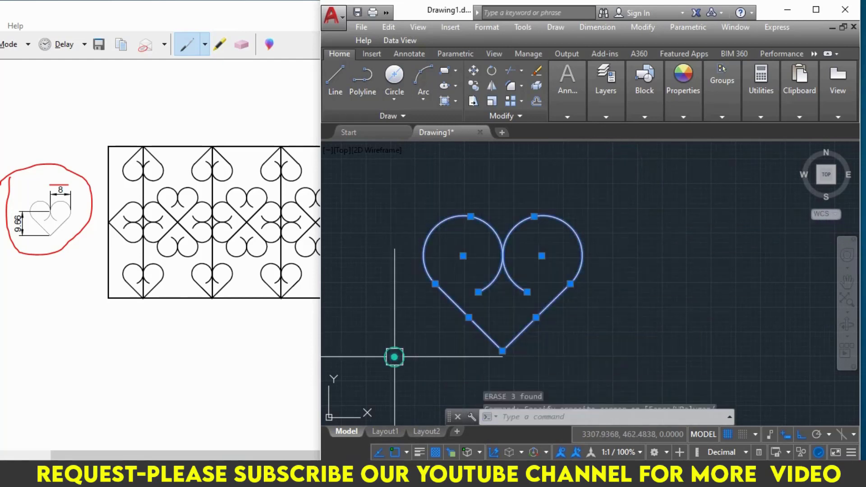
- Place two copies of the heart in a row to the right of the original
text(CP)
key(Return)
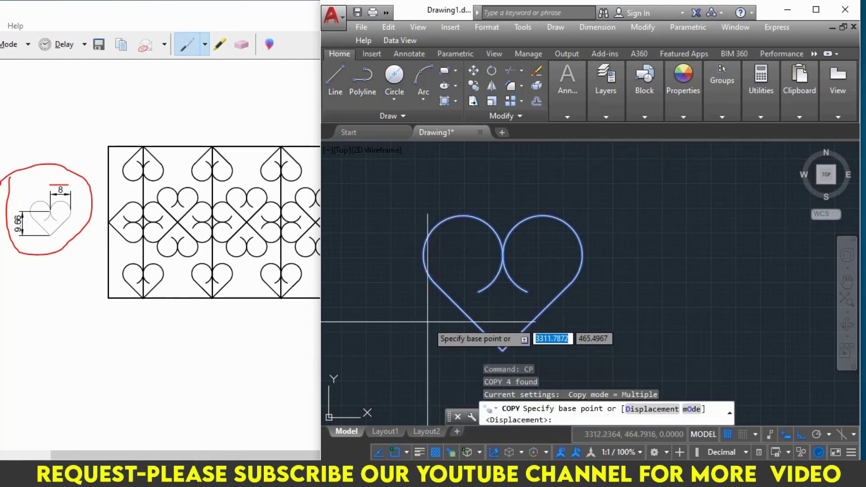
click(405, 319)
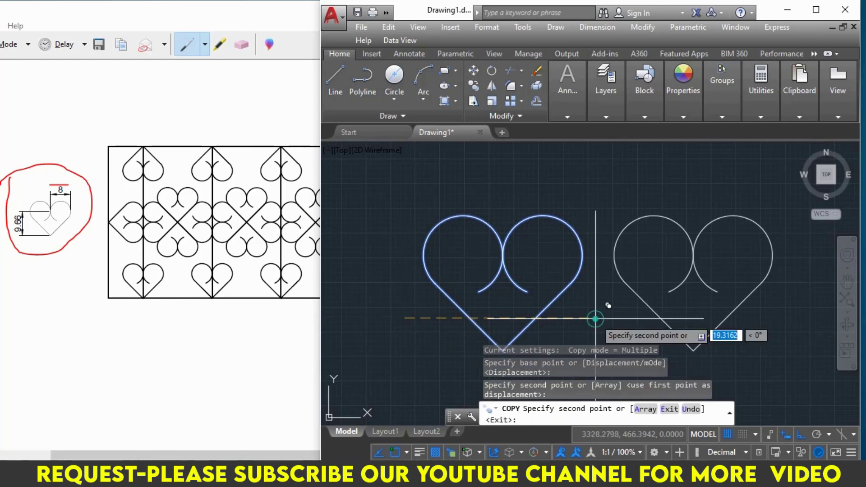
middle_drag(596, 316, 531, 327)
click(531, 327)
middle_drag(615, 310, 555, 304)
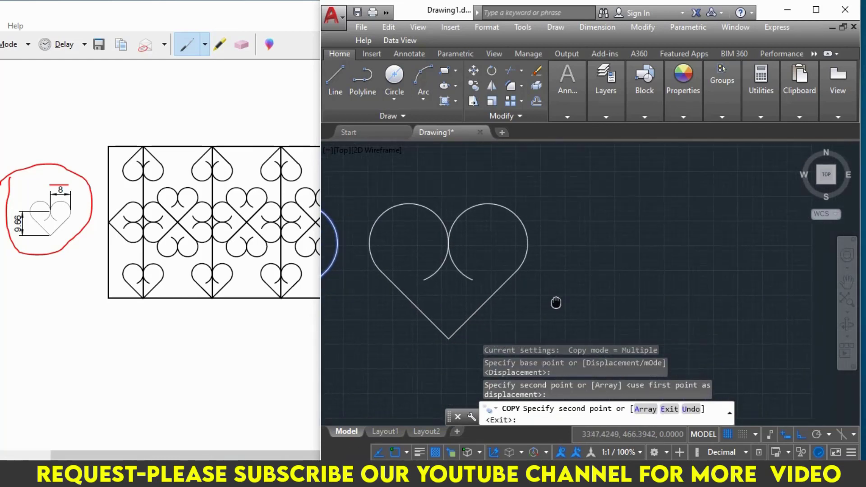
click(554, 272)
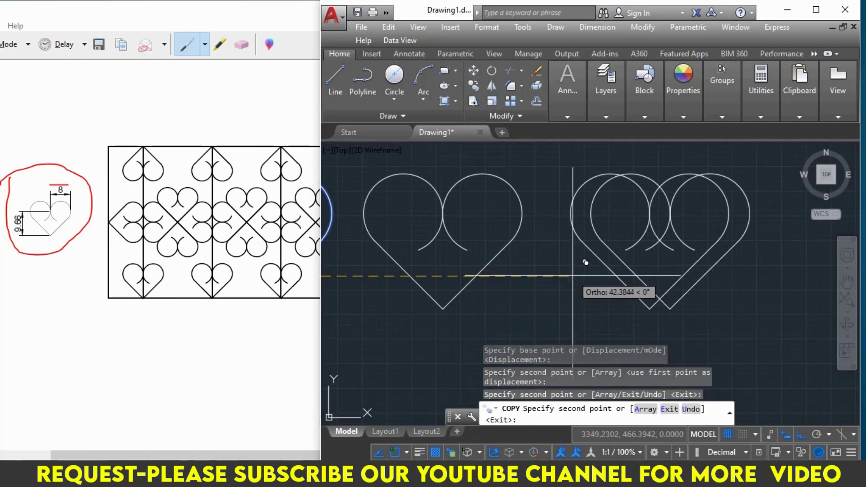
key(Escape)
scroll(607, 270, down, 2)
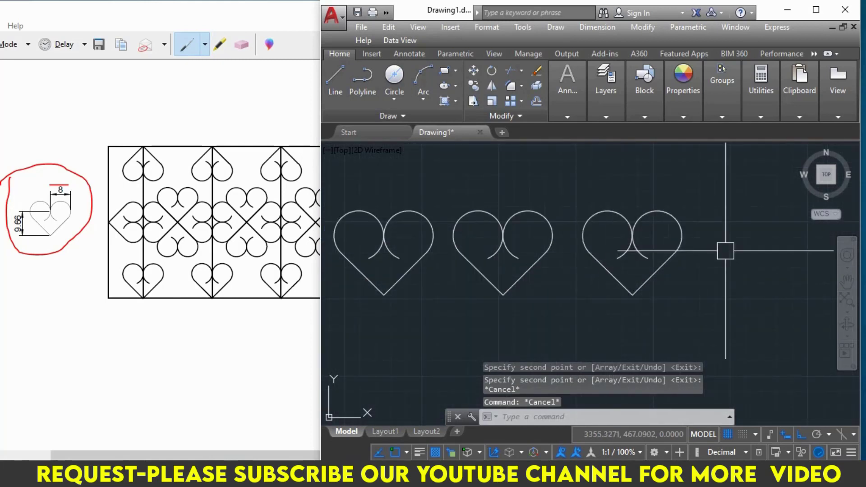
scroll(750, 253, down, 1)
middle_drag(692, 254, 604, 265)
click(107, 347)
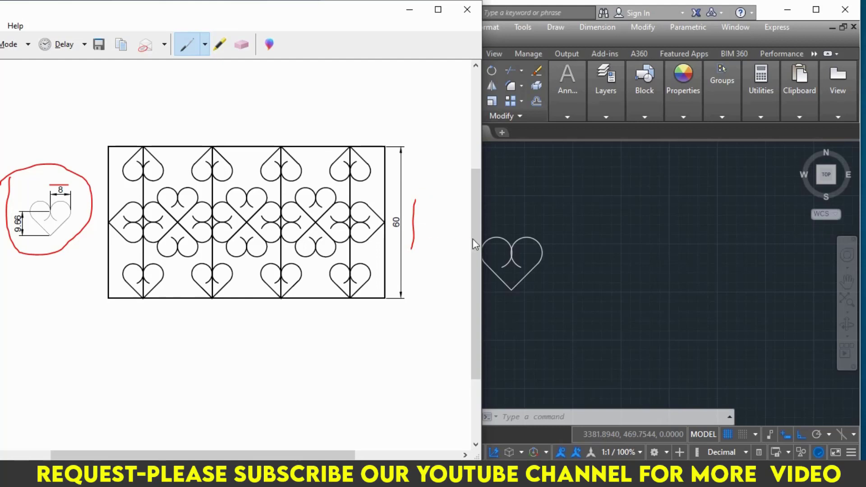
- Draw a 60-unit vertical line to the right of the three hearts
click(786, 238)
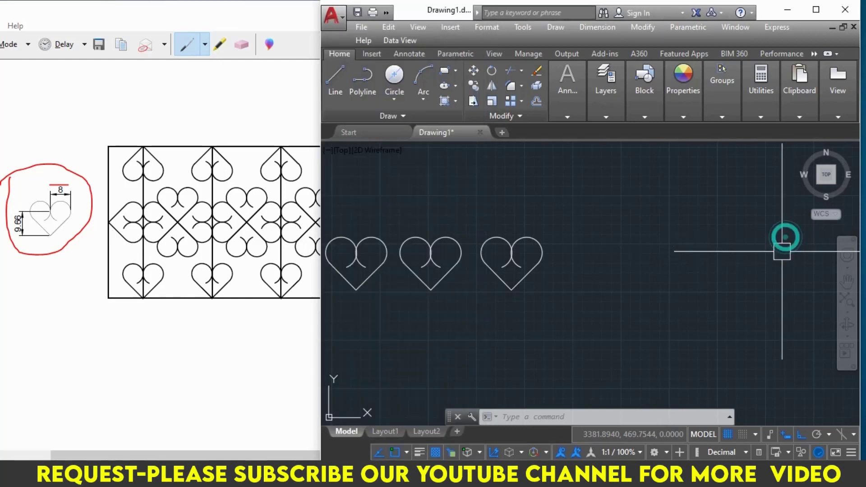
click(340, 73)
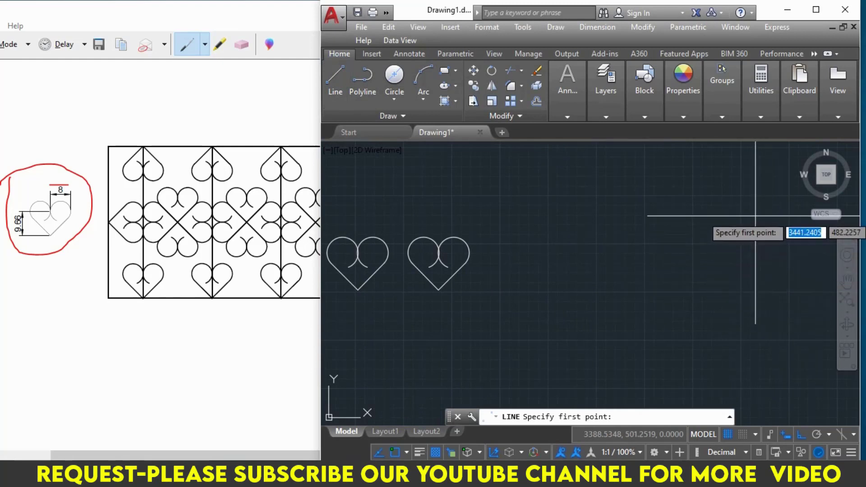
click(761, 206)
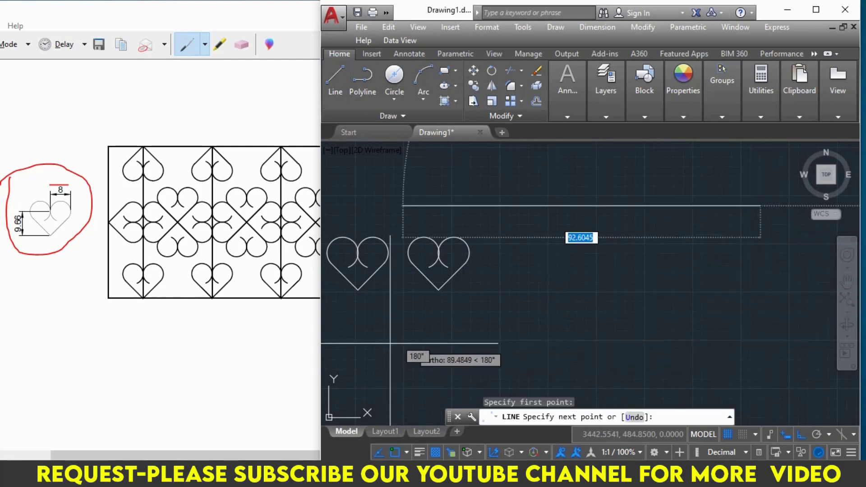
click(266, 354)
click(747, 342)
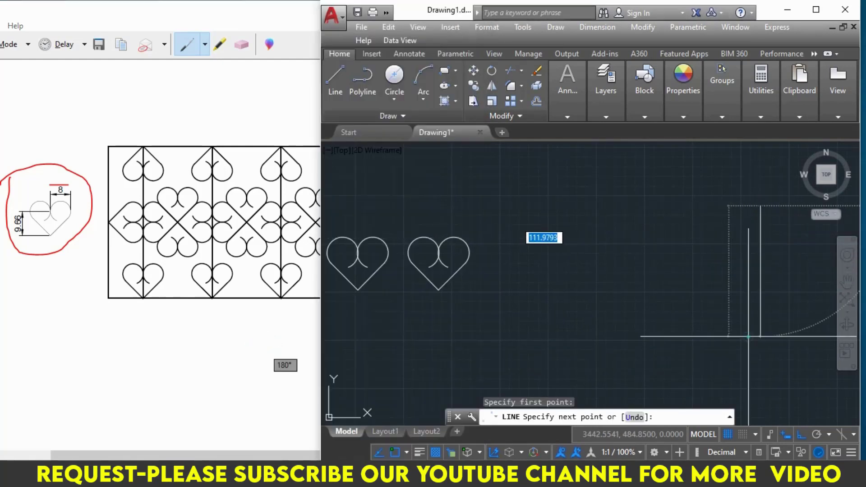
text(0)
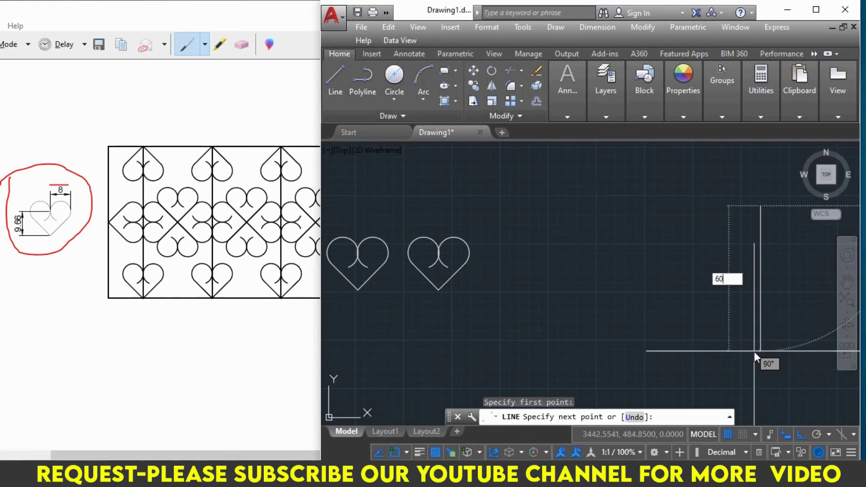
key(Return)
middle_drag(754, 351, 752, 297)
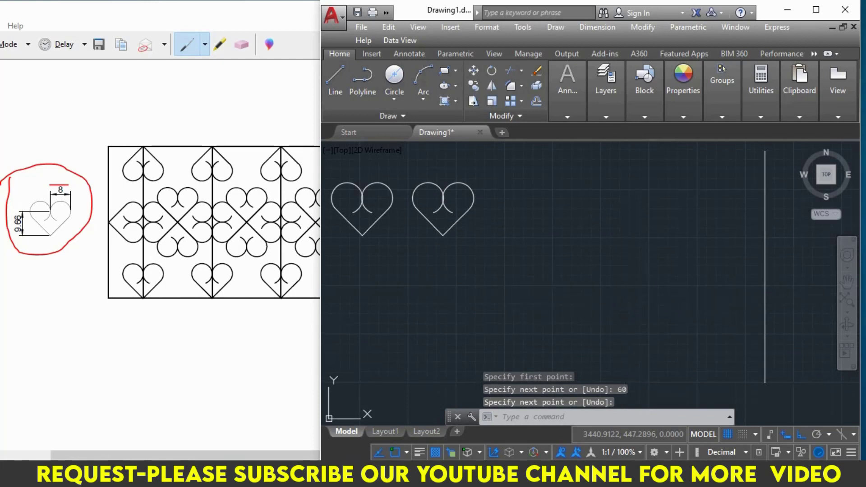
middle_drag(624, 306, 624, 309)
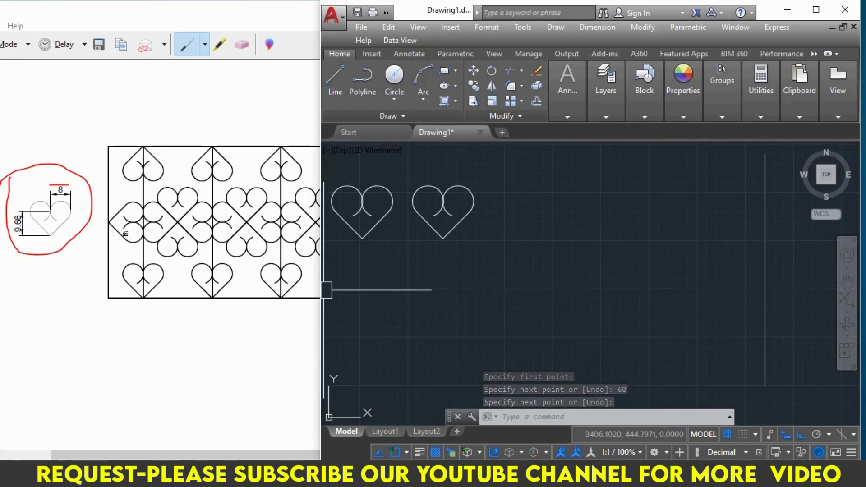
click(195, 315)
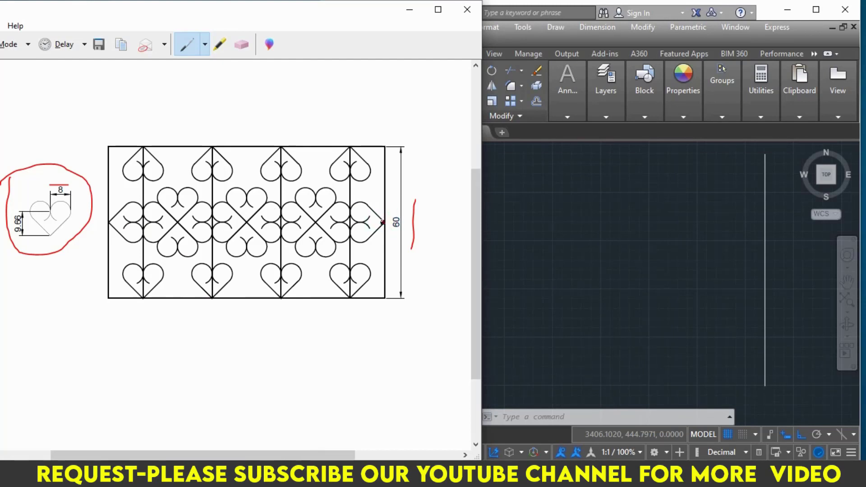
- Rotate the second heart 90° about its tip so it points sideways
click(488, 244)
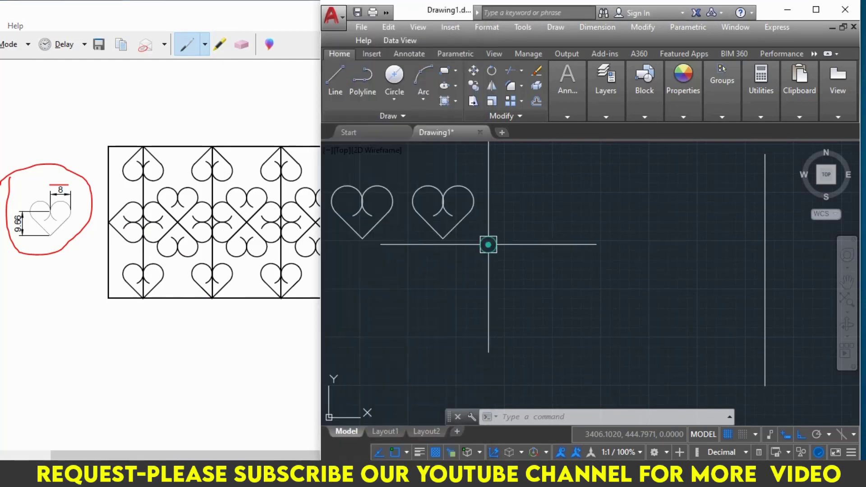
click(398, 172)
click(506, 273)
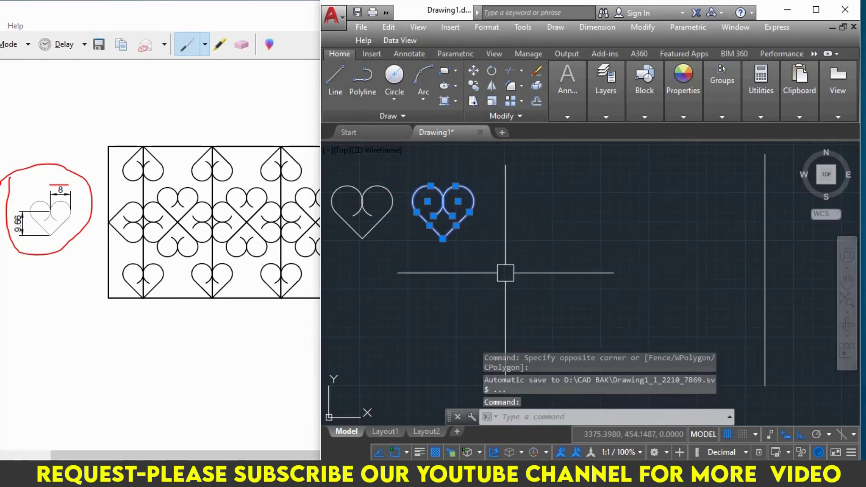
text(ro)
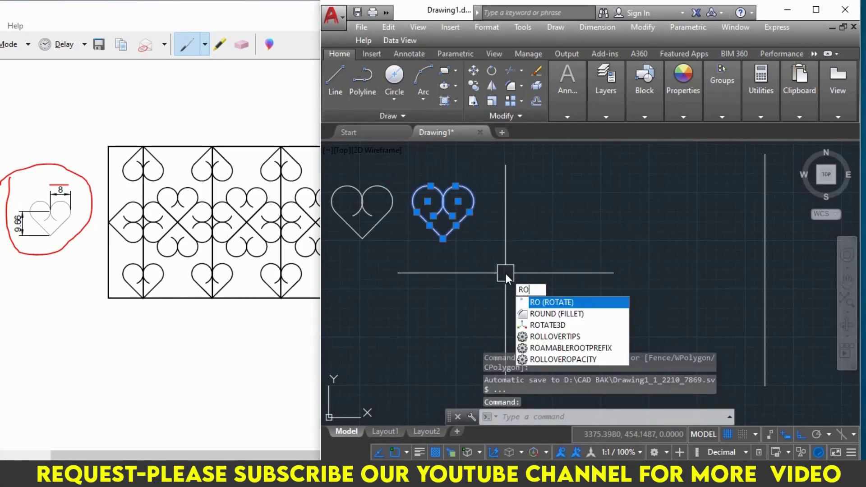
key(Return)
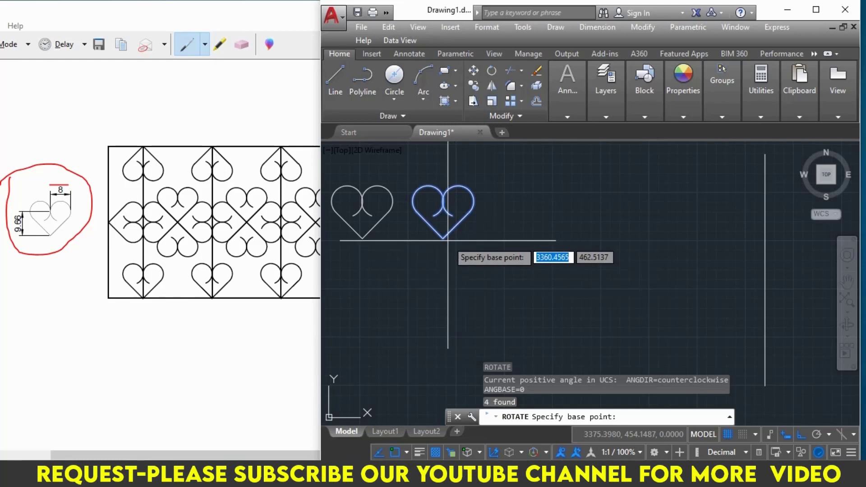
click(443, 238)
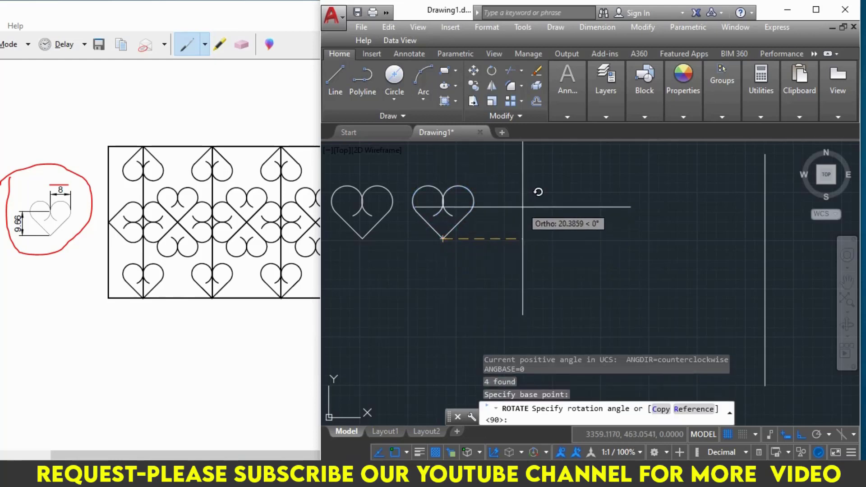
click(445, 160)
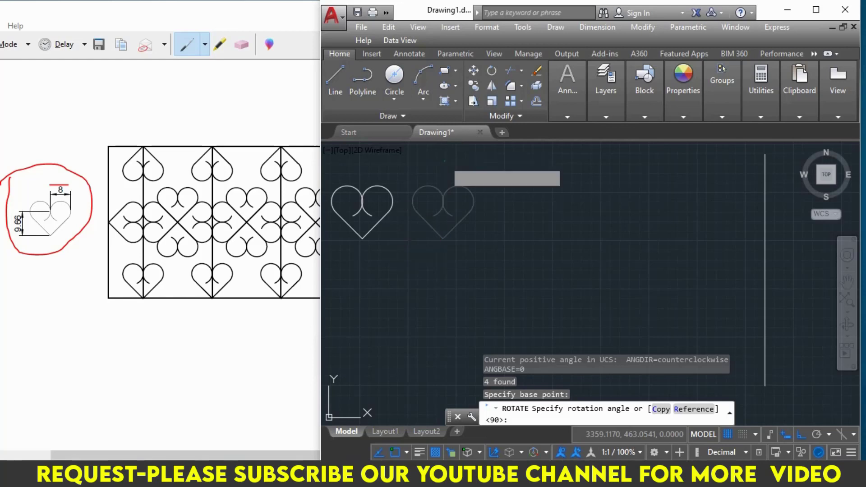
- Move the rotated heart so its tip rests on the 60-long vertical line
click(467, 201)
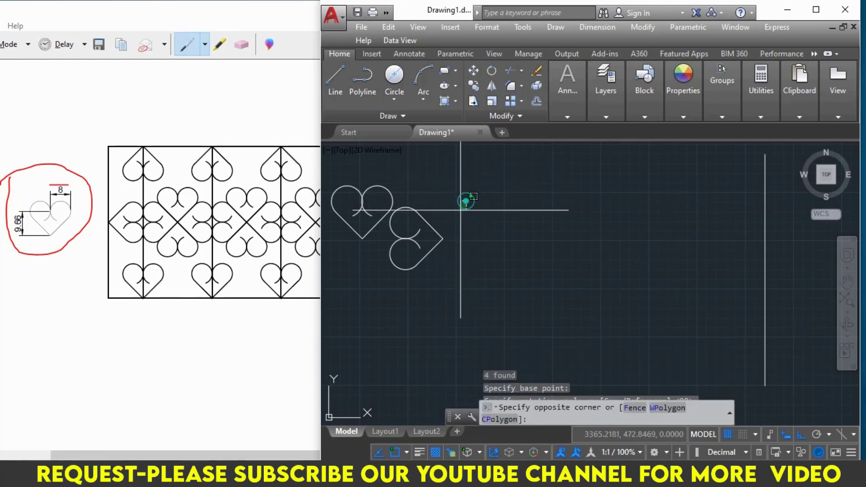
click(393, 293)
key(Return)
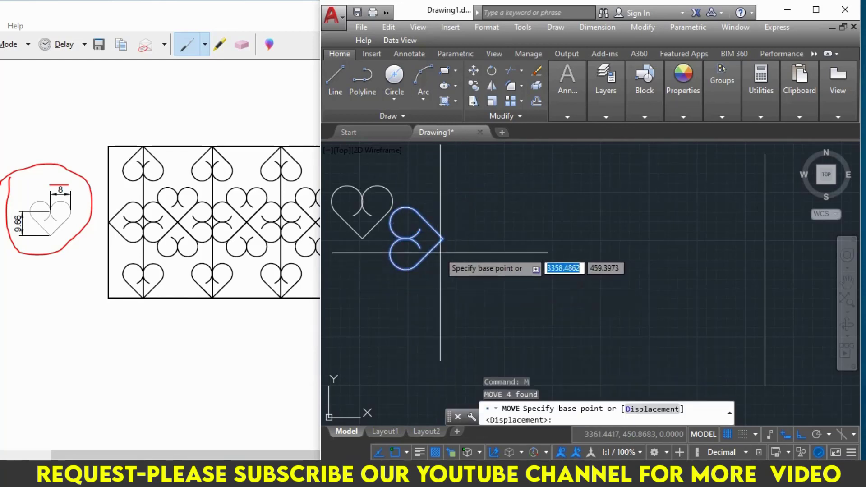
click(443, 238)
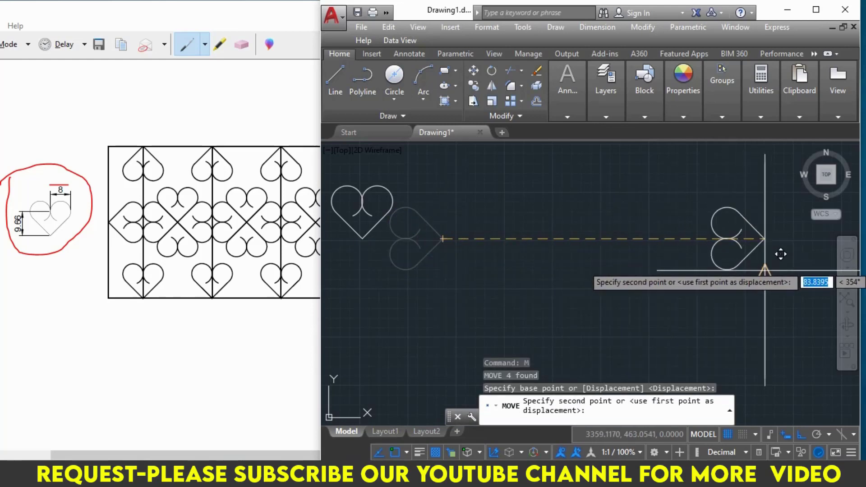
middle_drag(781, 254, 748, 255)
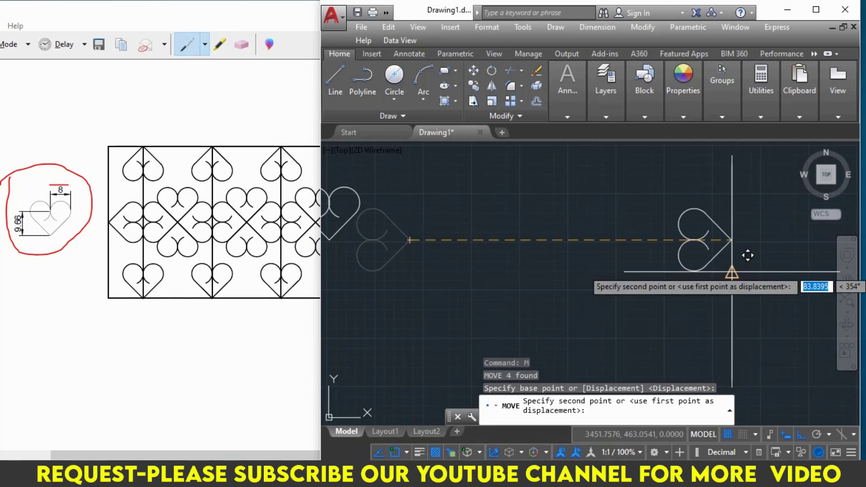
key(F8)
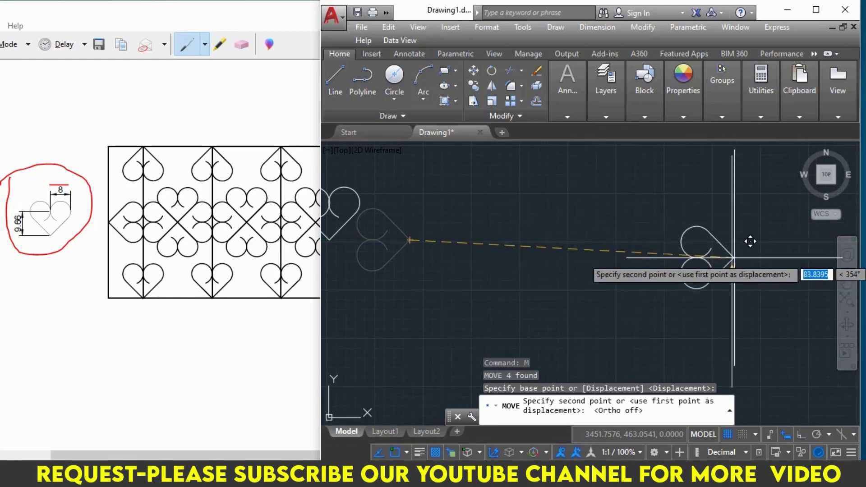
click(747, 254)
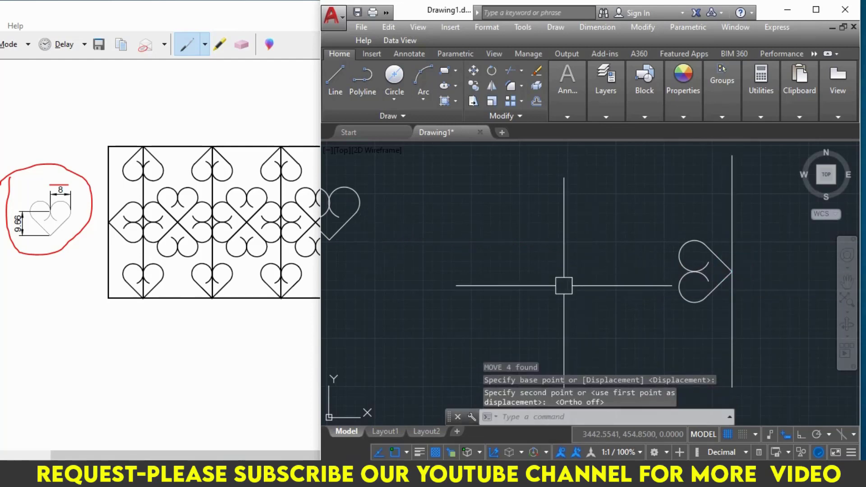
- Mirror the moved heart's arcs about a vertical line through its midpoint, keeping the originals
click(637, 201)
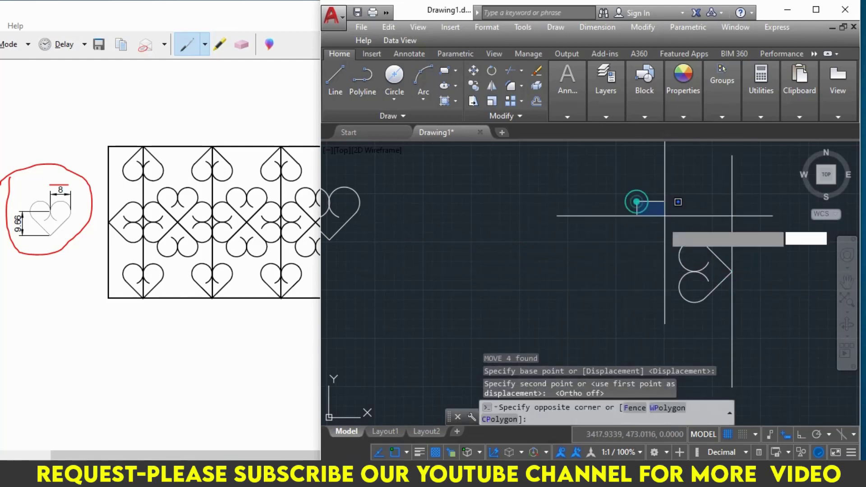
click(766, 310)
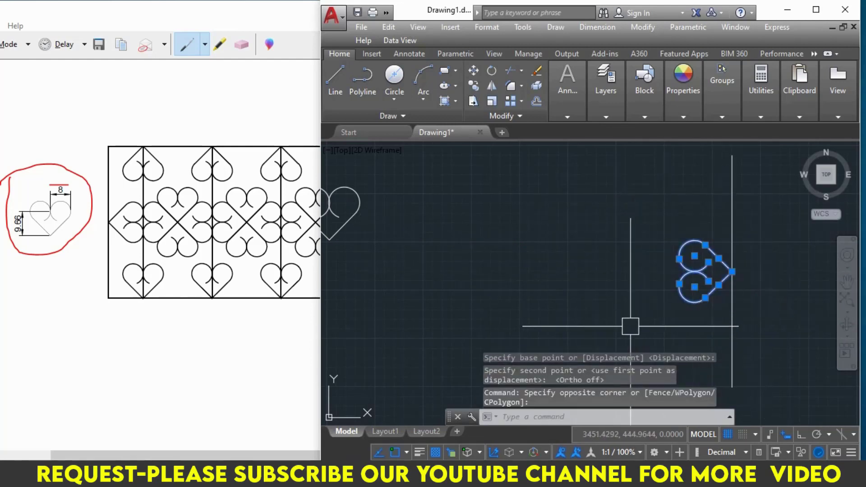
text(MI)
key(Return)
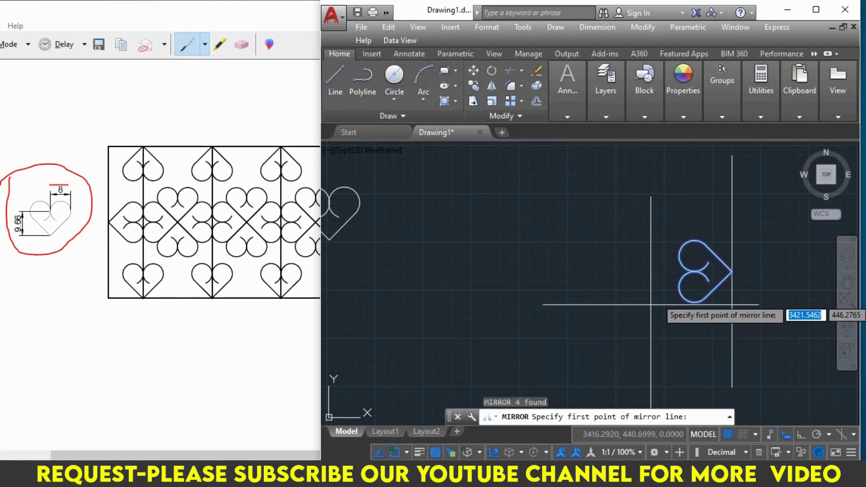
click(680, 283)
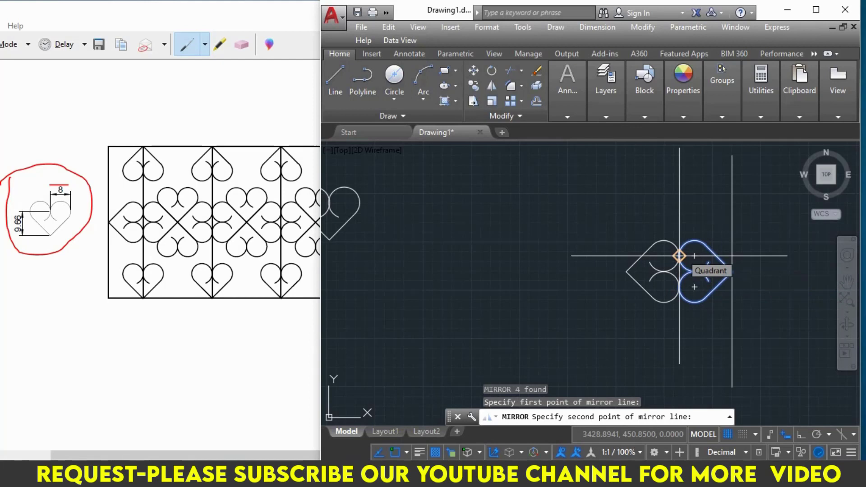
key(F8)
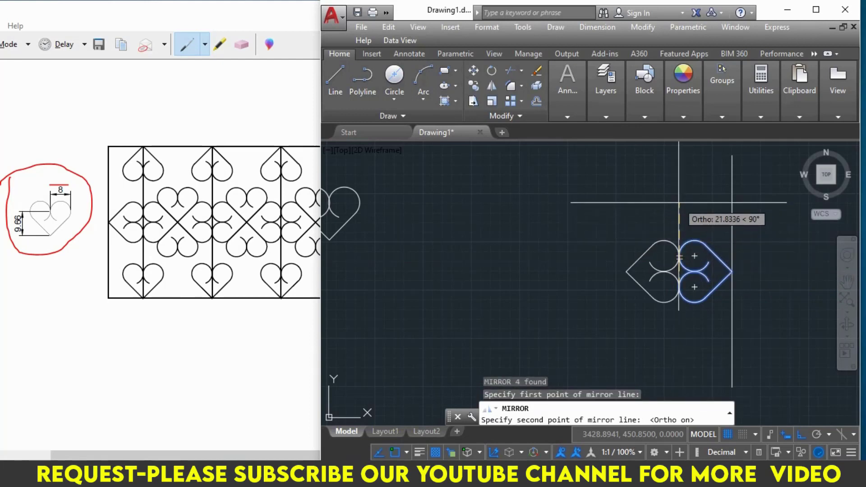
click(679, 203)
click(703, 250)
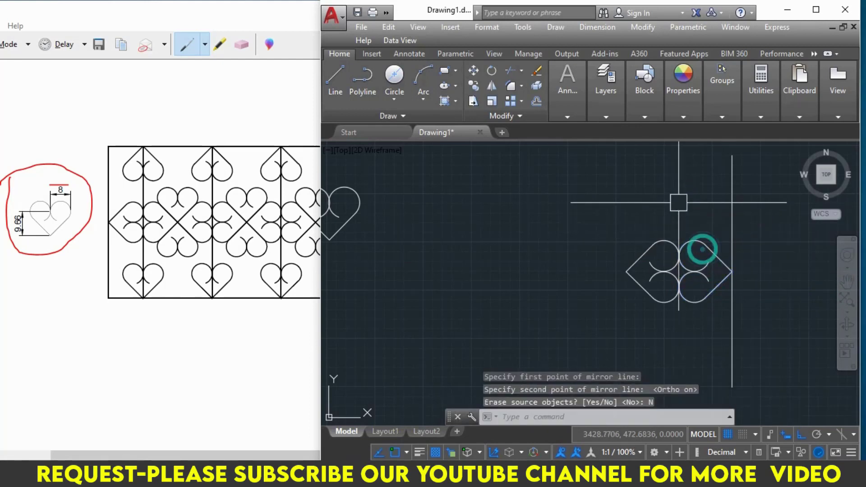
- Mirror the half-heart leftward about its tip, keeping the source, and select the two-heart figure
click(573, 190)
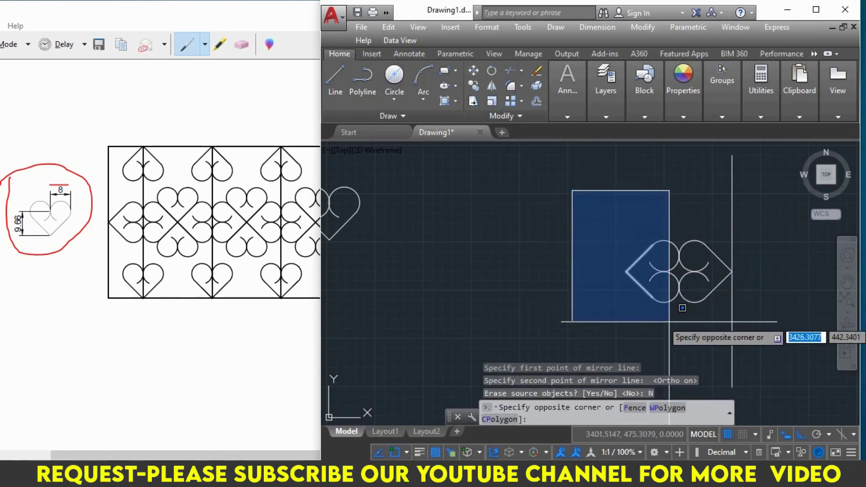
click(685, 308)
text(mi)
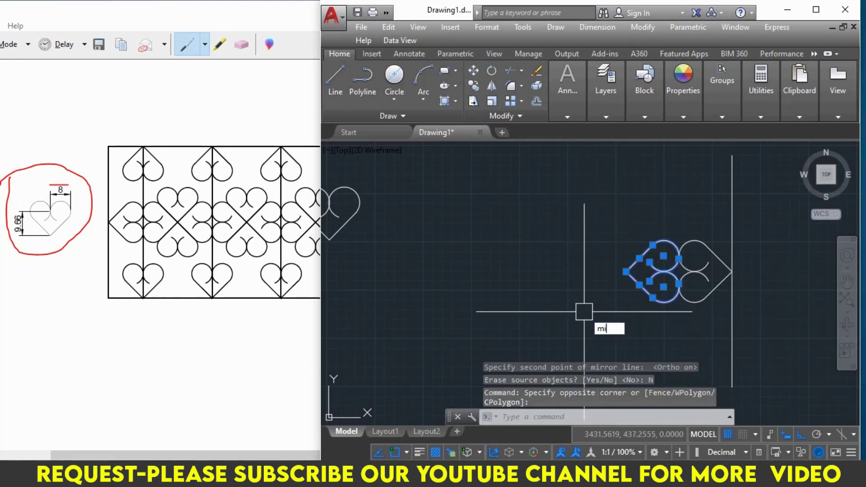
key(Return)
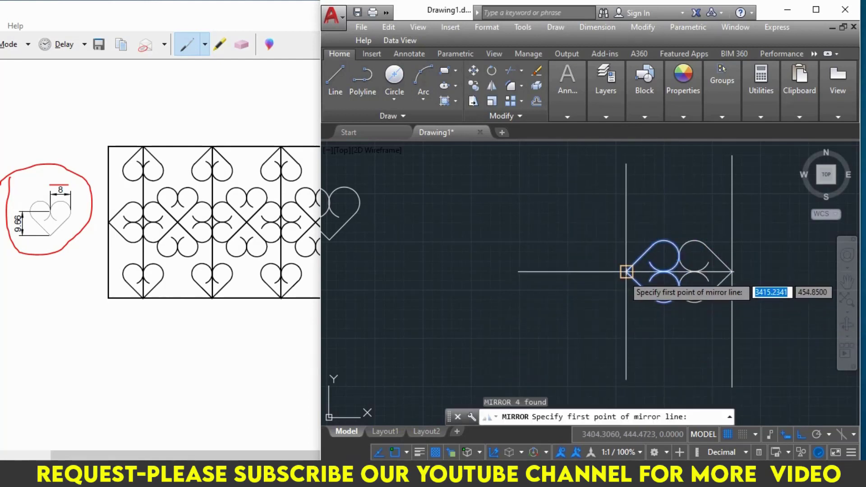
click(625, 275)
click(624, 203)
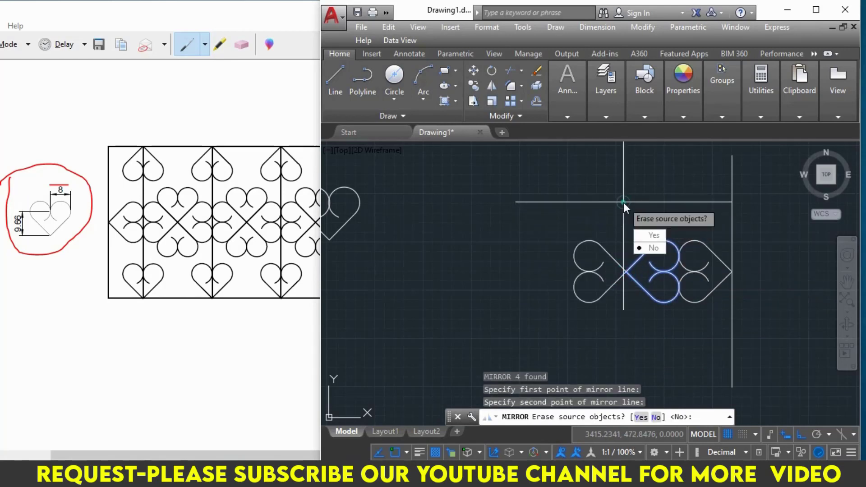
click(649, 246)
click(534, 199)
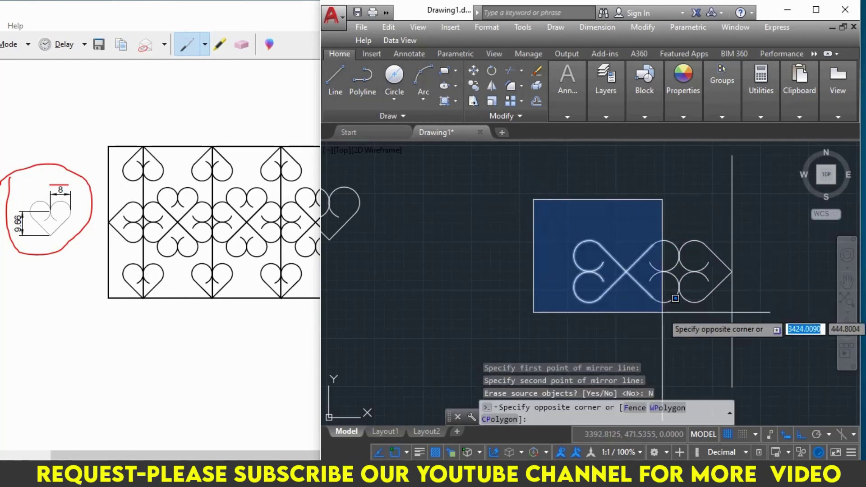
click(691, 318)
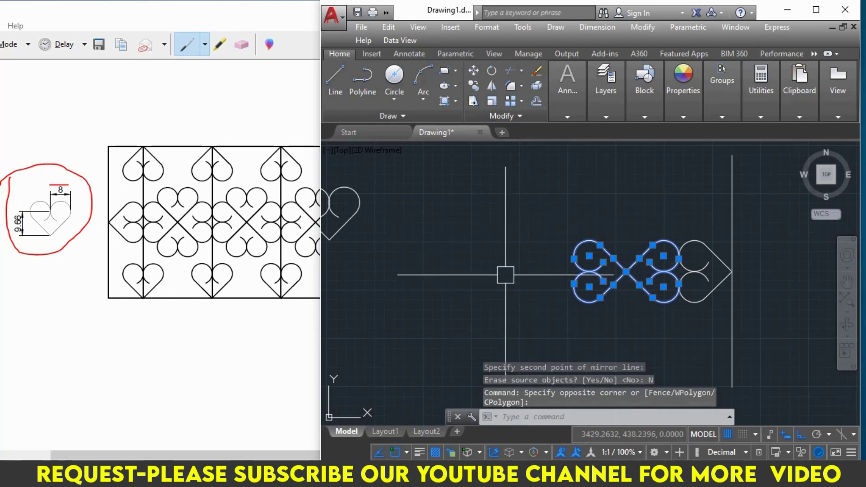
- Rotate a 90° copy of the two-heart figure about where the hearts meet, then select the flower
text(ro)
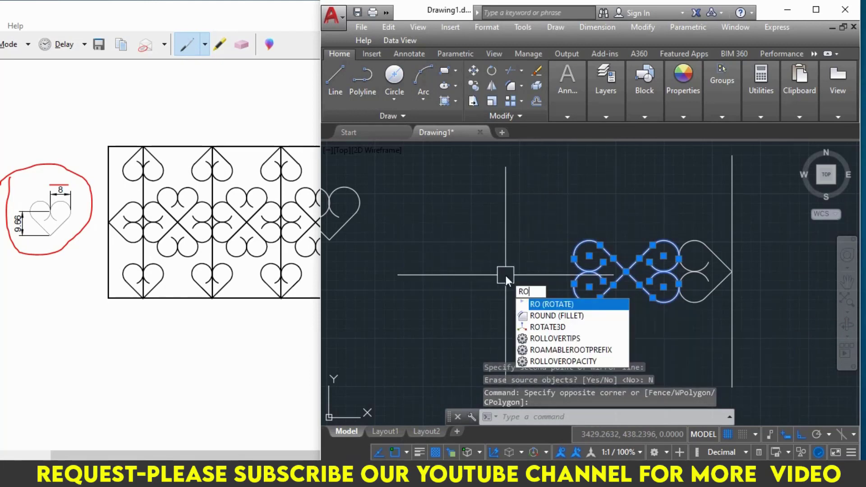
key(Return)
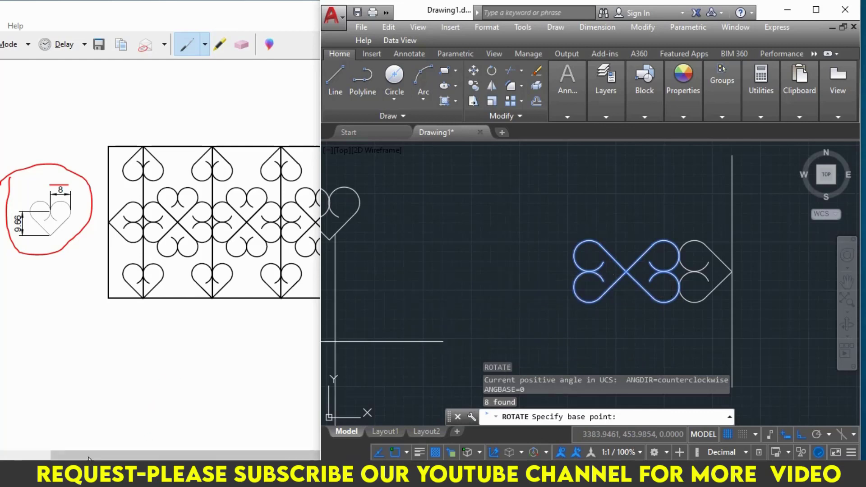
drag(89, 459, 133, 457)
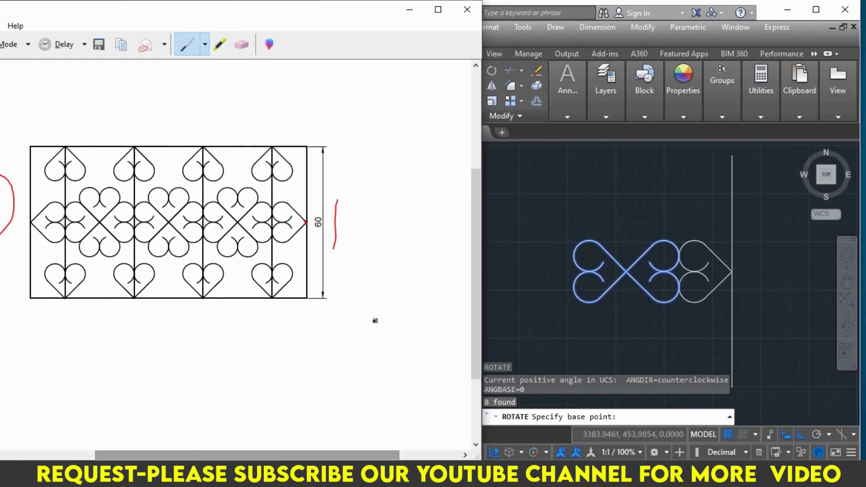
click(553, 284)
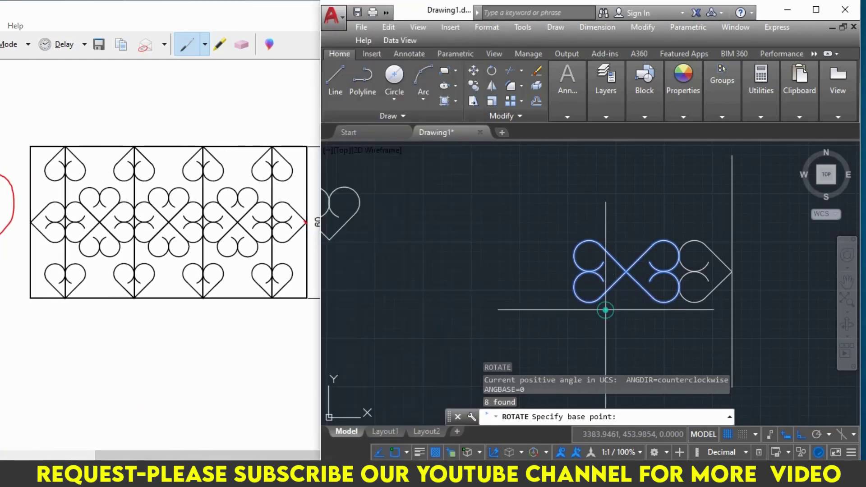
click(626, 271)
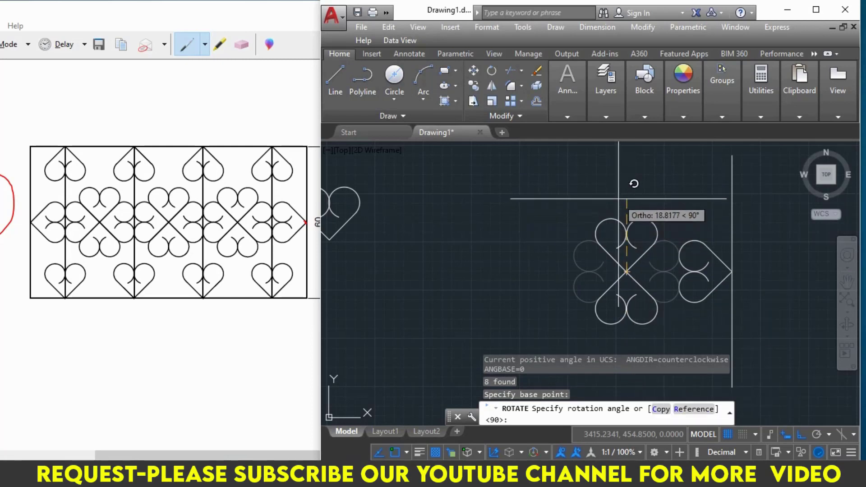
text(c)
key(Return)
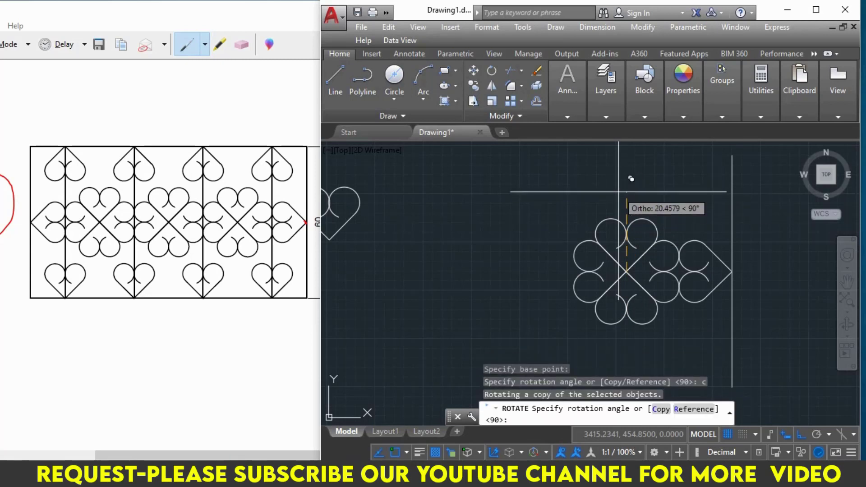
key(Return)
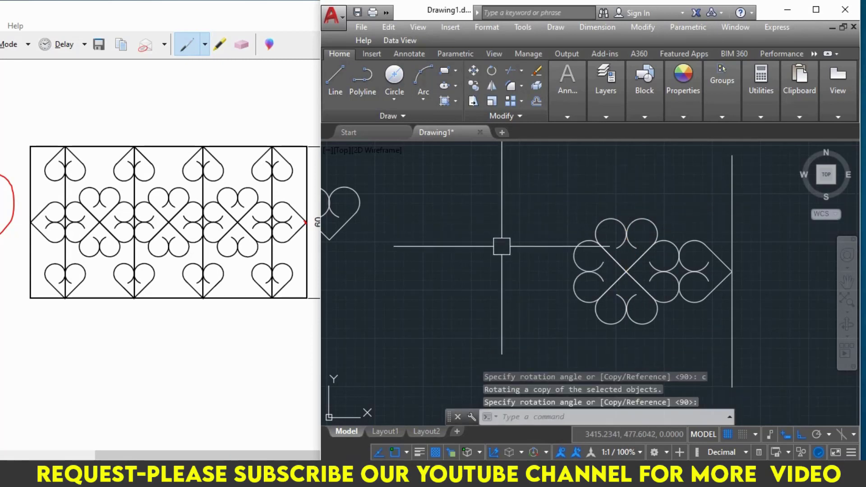
click(497, 178)
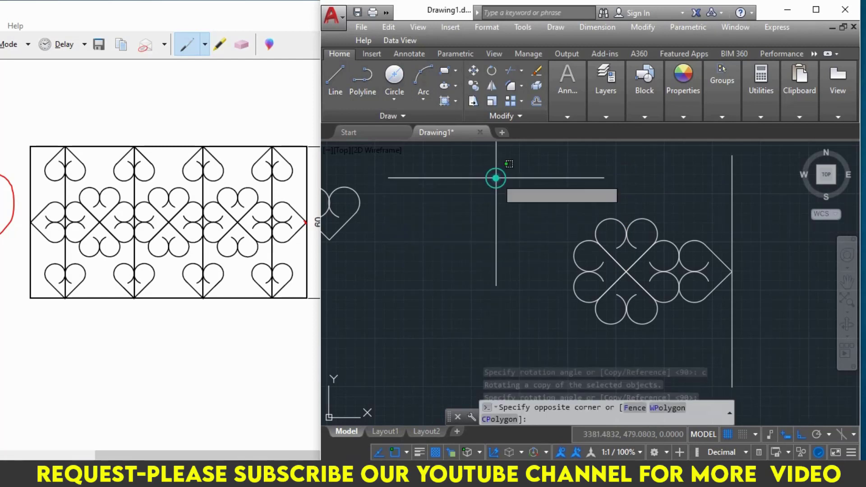
click(693, 329)
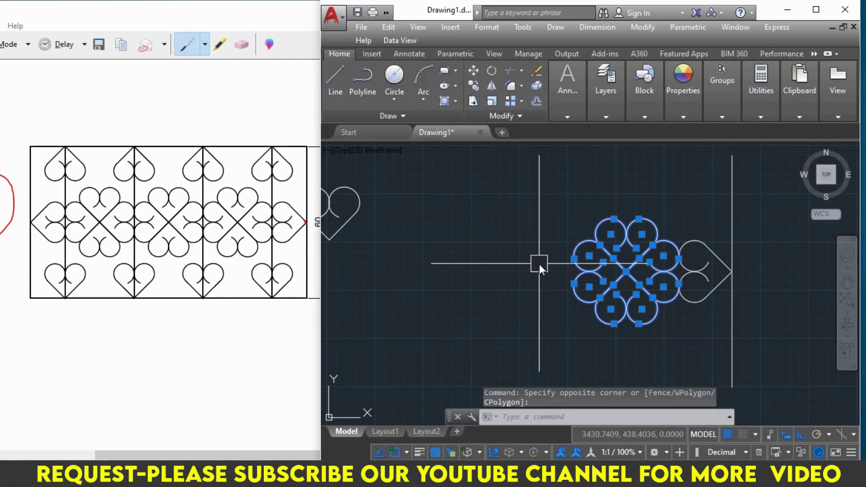
- Copy the four-heart flower twice to the left to form a row of three
text(cp)
key(Return)
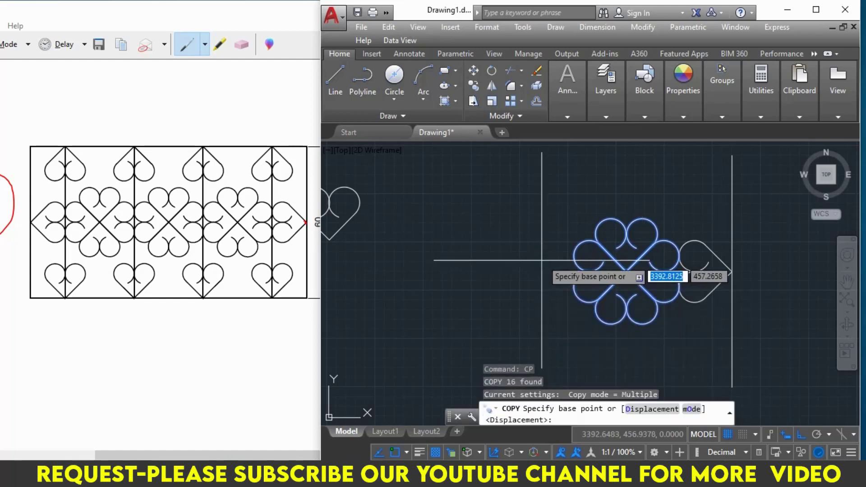
click(679, 256)
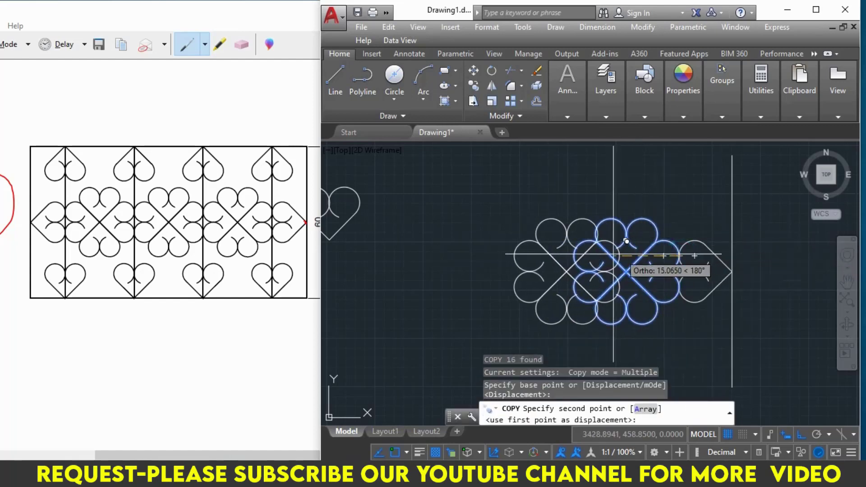
click(573, 256)
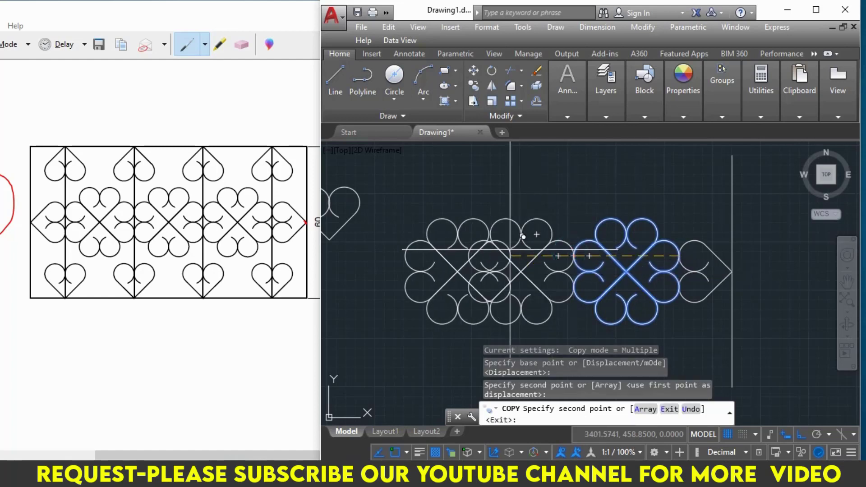
click(468, 255)
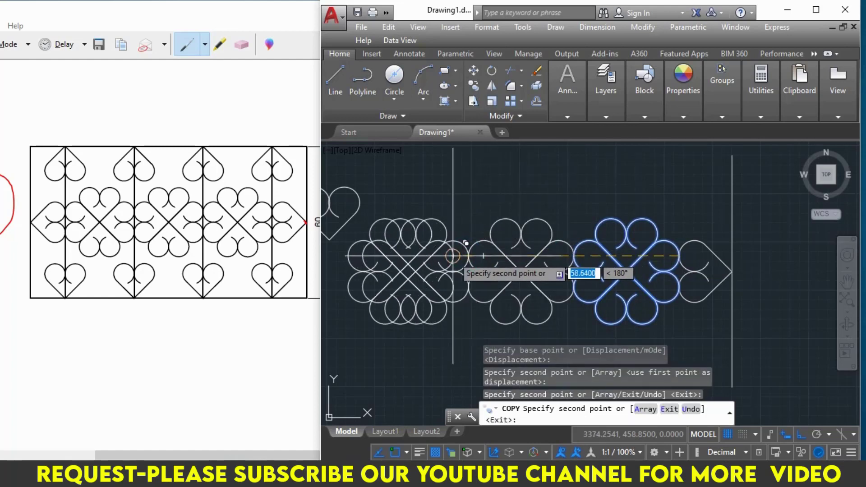
middle_drag(456, 256, 501, 255)
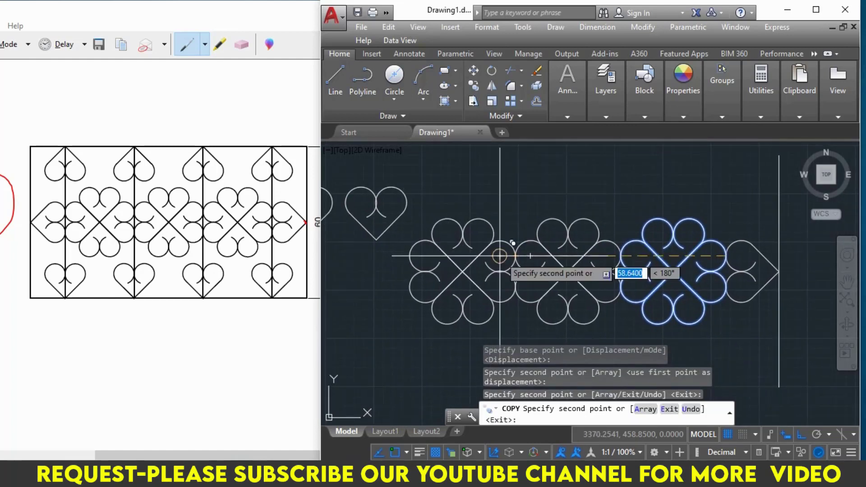
key(Return)
- Erase the leftover single heart and compare with the reference drawing
middle_drag(388, 220, 456, 240)
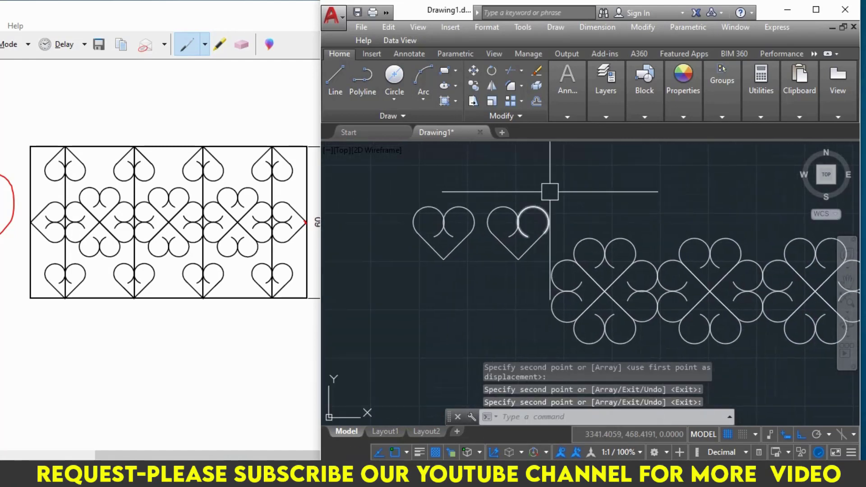
click(555, 178)
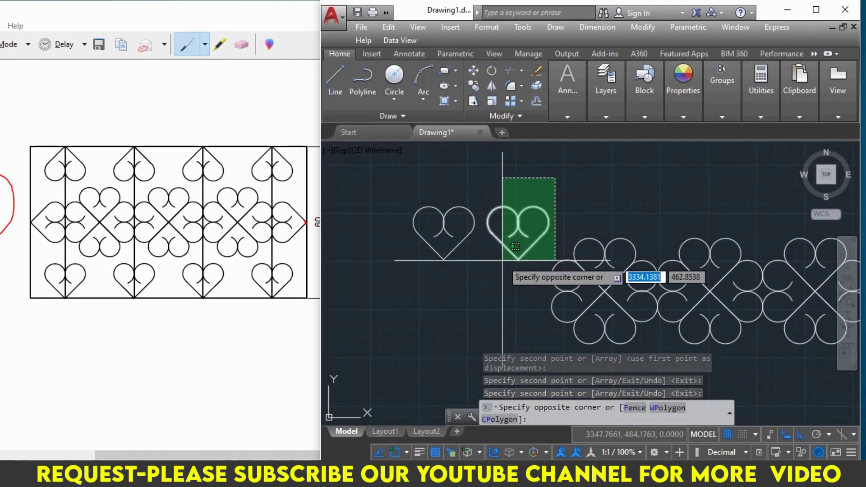
click(503, 253)
text(e)
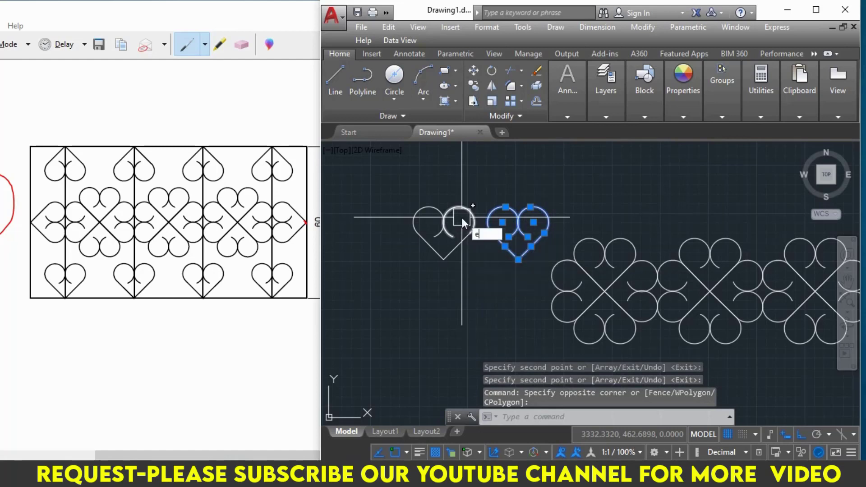
key(Return)
middle_drag(537, 236, 388, 222)
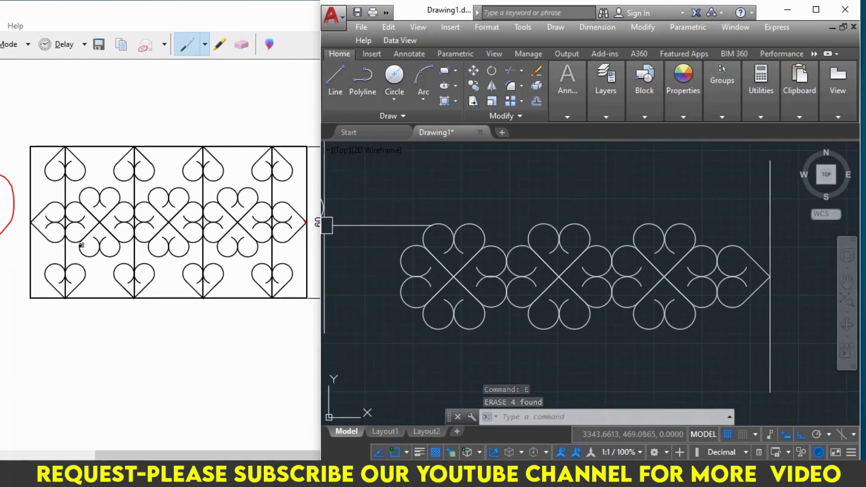
click(41, 218)
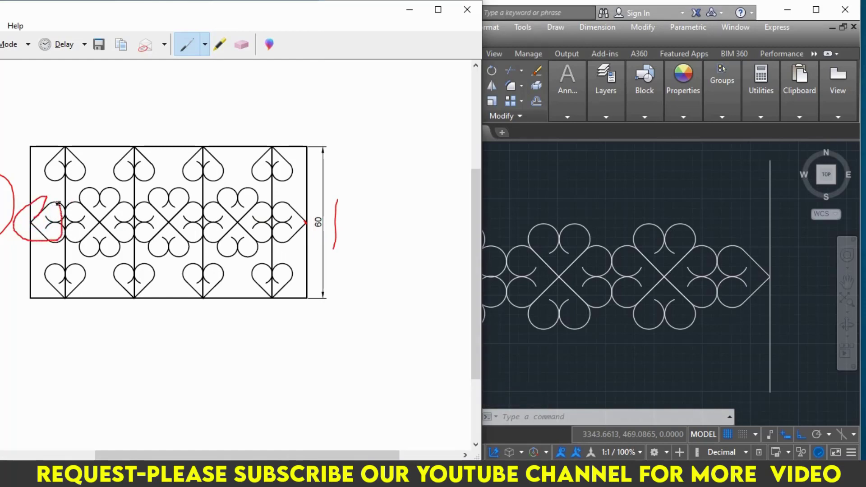
- Mirror the rightmost hearts and right vertical line about the centre point, keeping the originals
click(571, 353)
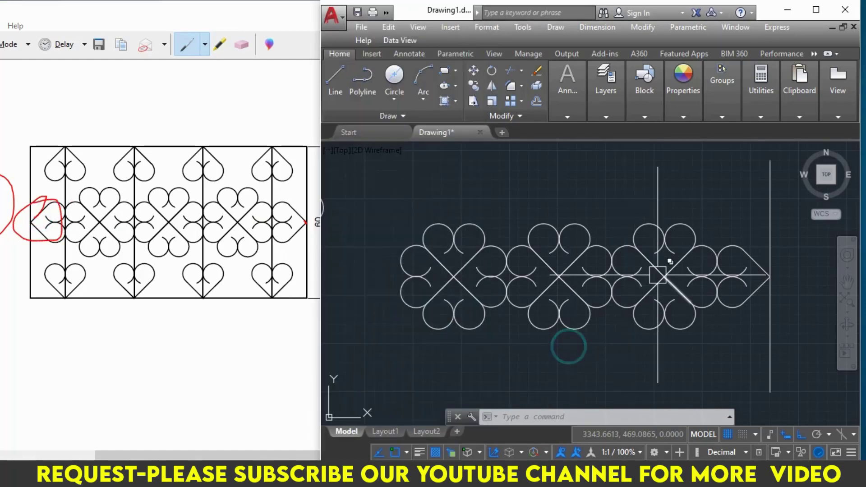
click(713, 215)
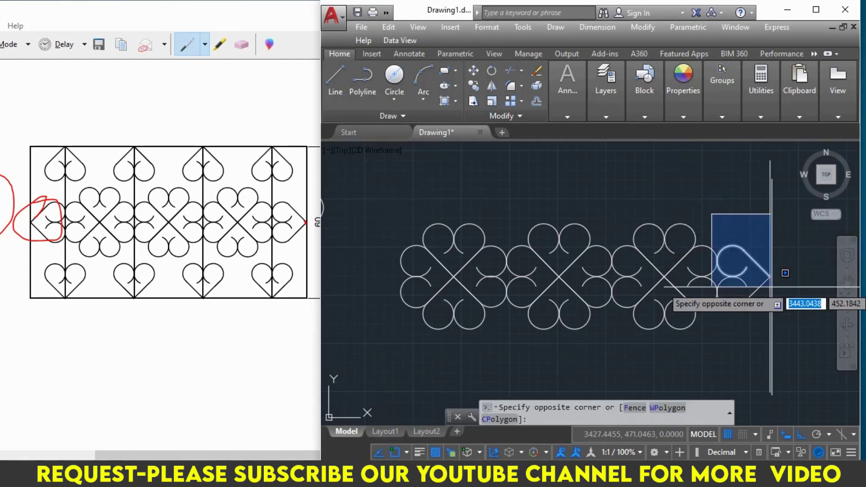
click(776, 310)
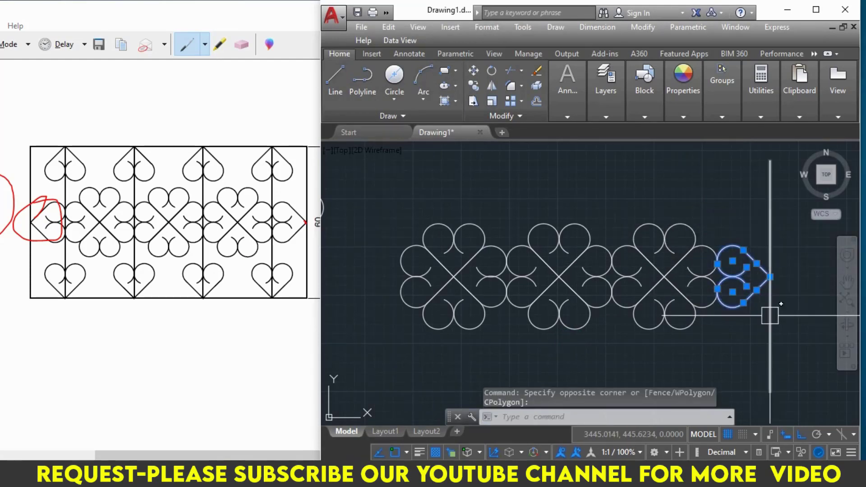
click(771, 316)
text(mi)
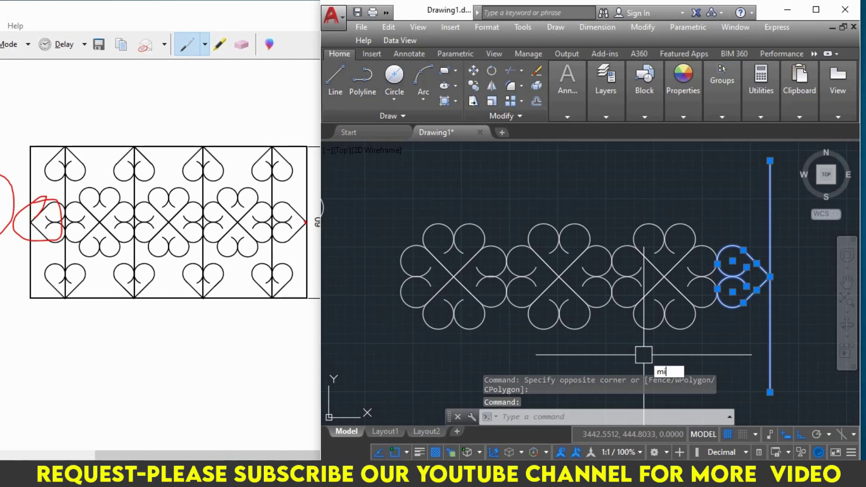
key(Return)
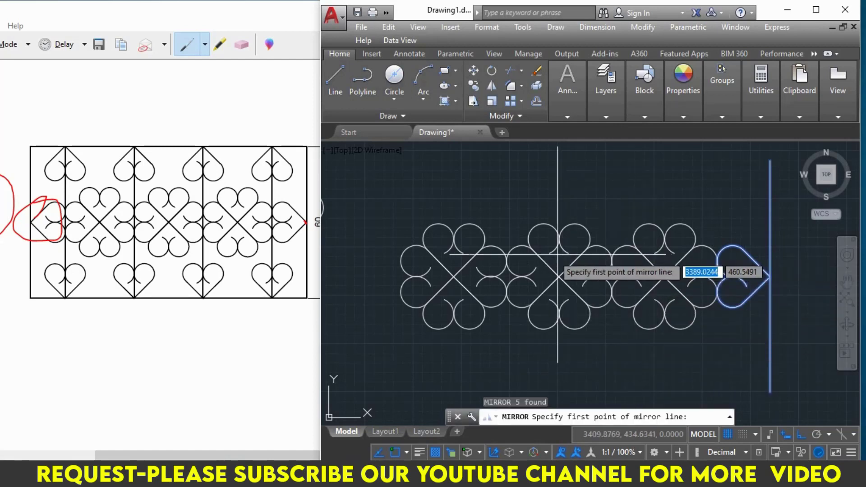
click(559, 277)
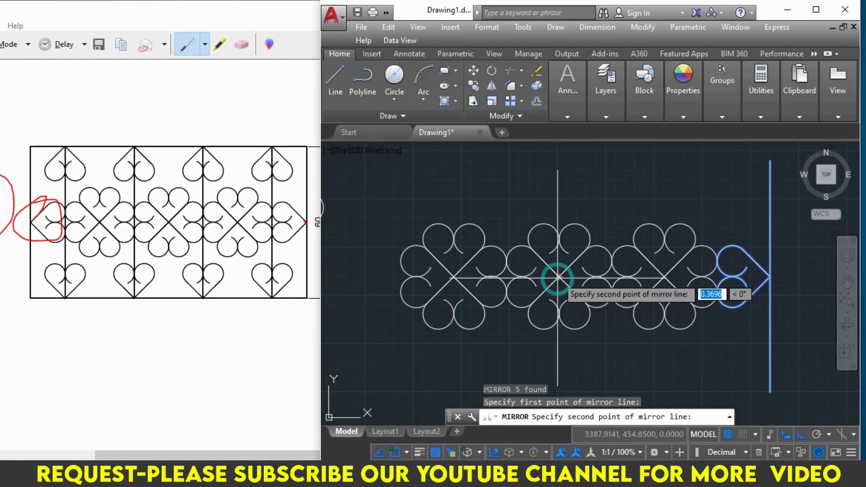
click(546, 179)
click(581, 223)
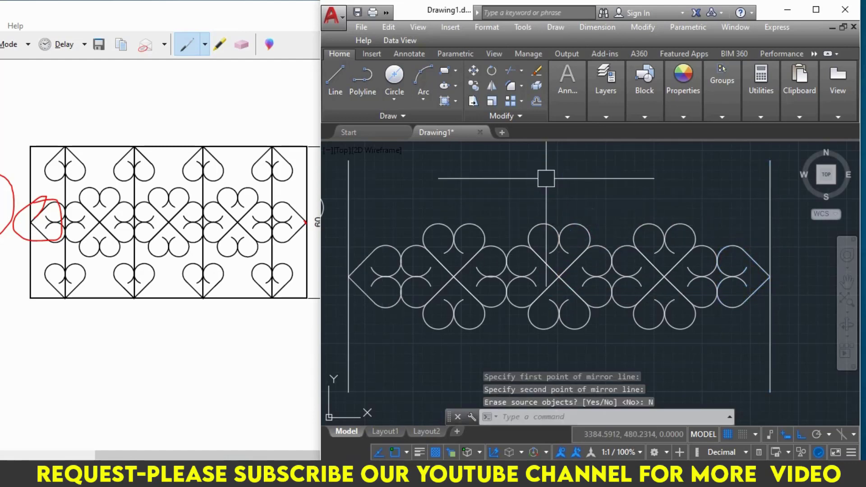
- Draw the frame's top edge joining the tops of the two vertical lines
key(Return)
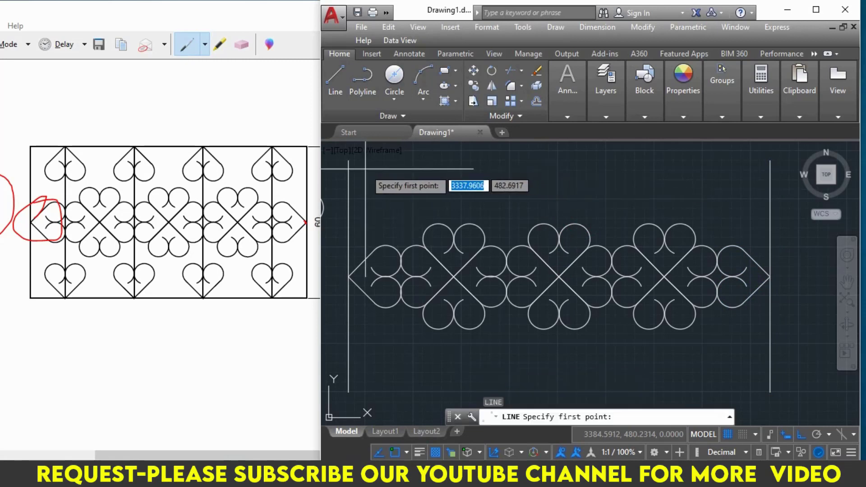
click(350, 161)
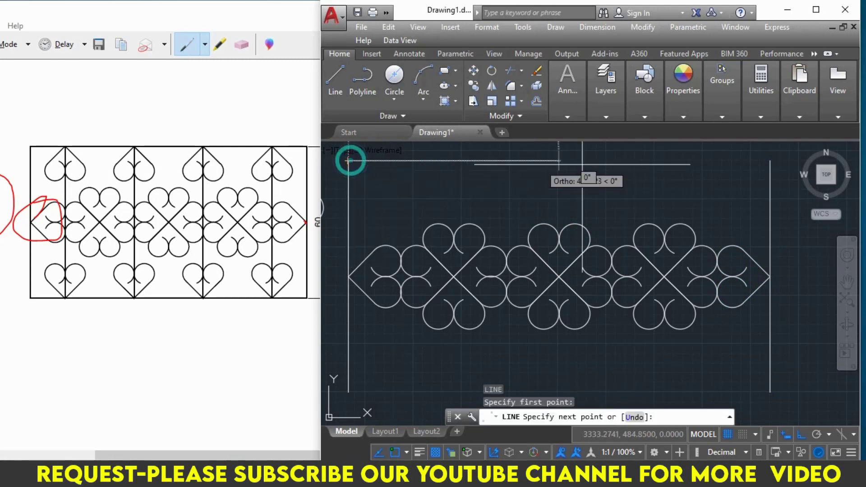
click(770, 161)
key(Return)
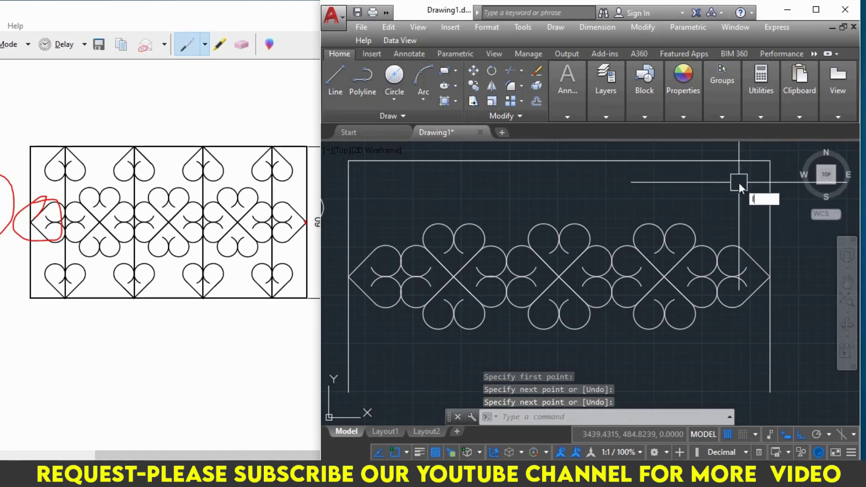
- Draw a vertical line from the right heart pair's midpoint up to the top edge
key(Return)
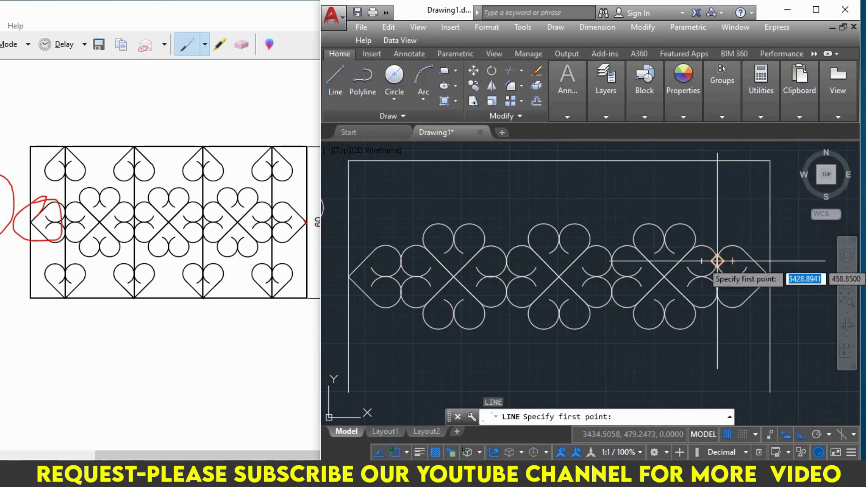
click(718, 261)
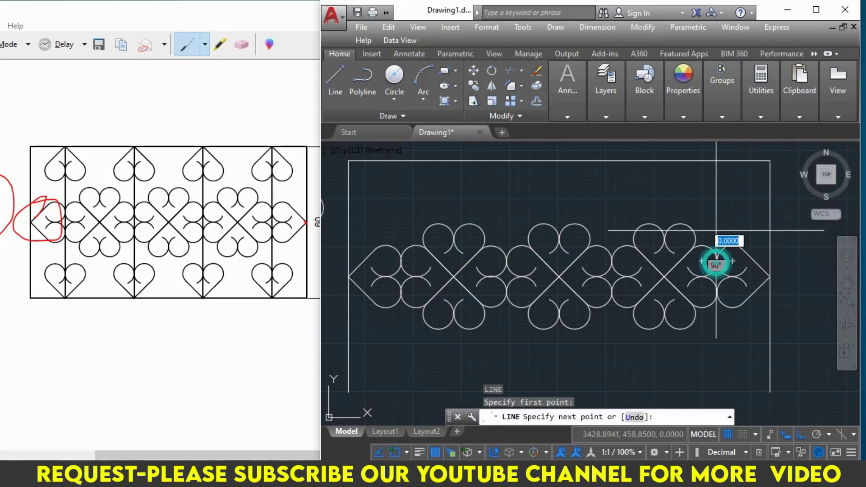
click(718, 160)
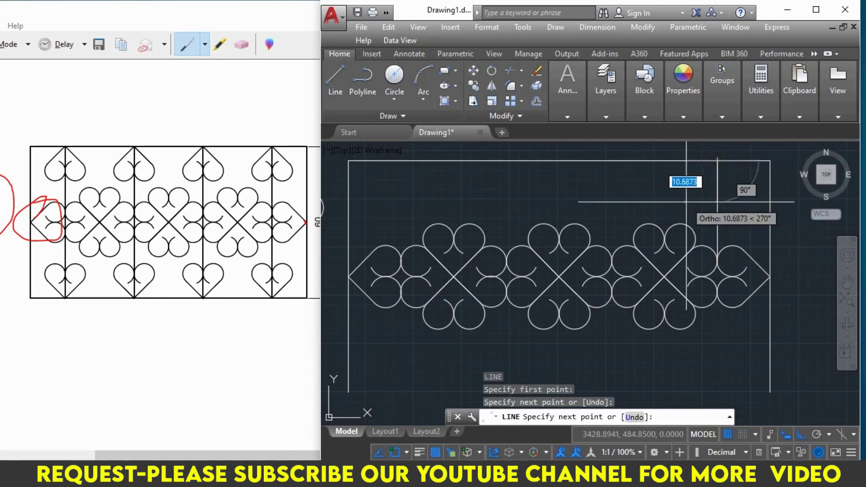
key(Return)
scroll(659, 234, down, 1)
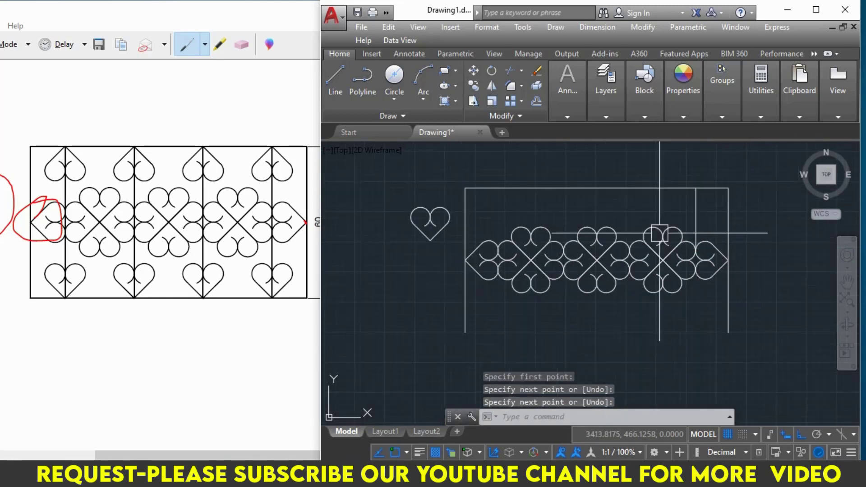
scroll(658, 232, down, 1)
click(416, 197)
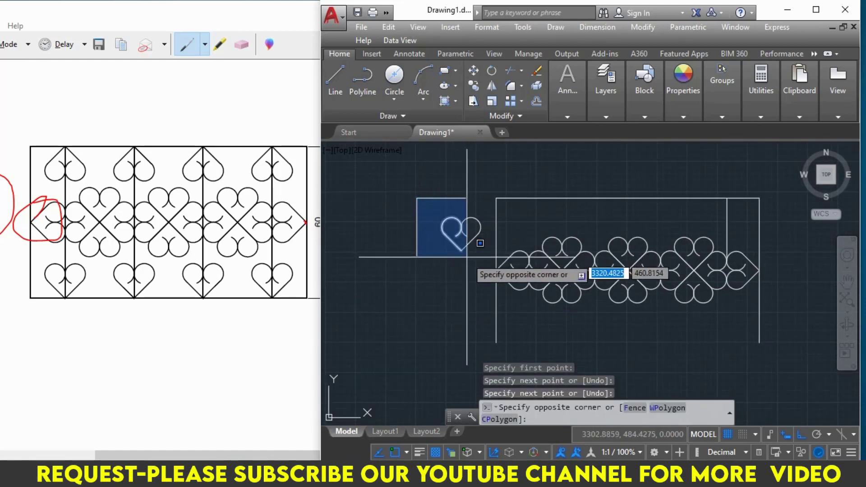
- Rotate the spare heart 180° about its bottom tip so it turns upside down
click(485, 263)
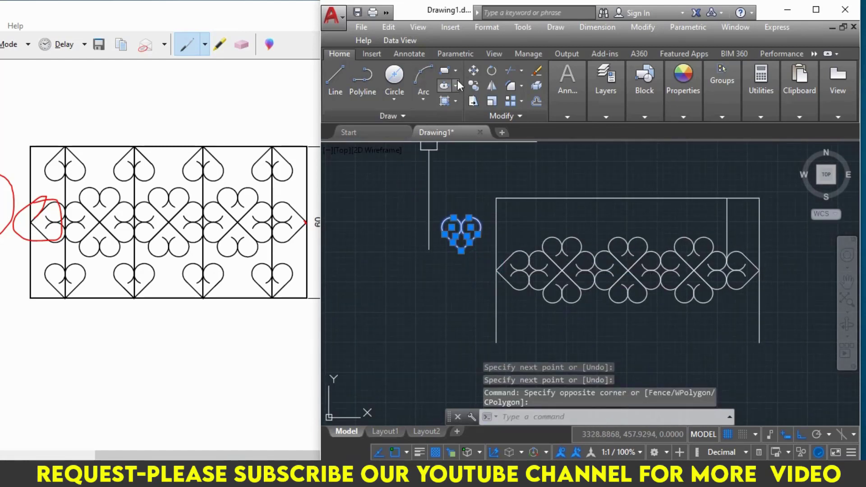
click(492, 72)
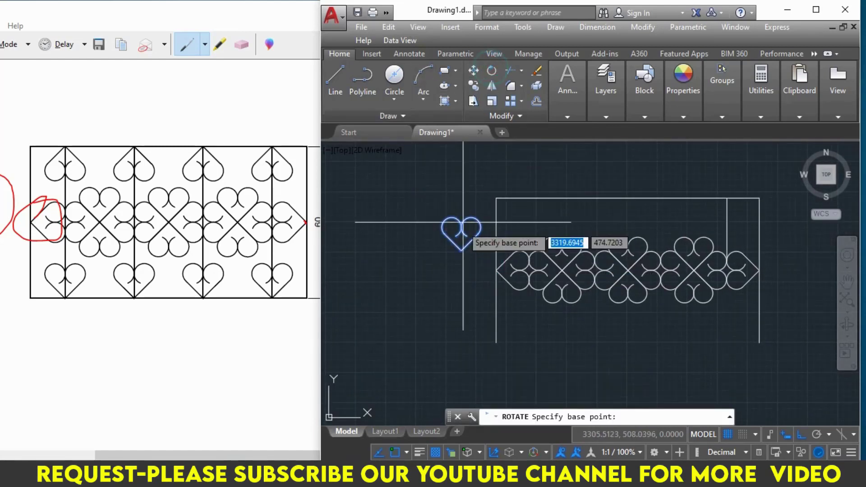
click(461, 251)
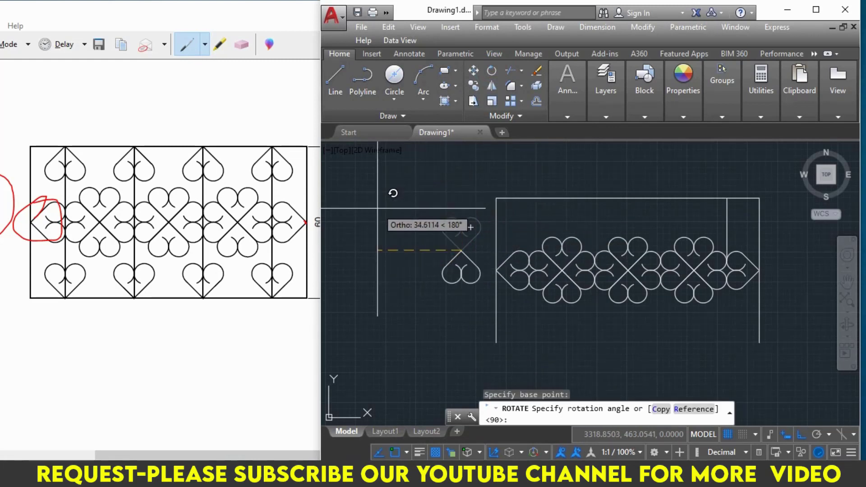
key(Escape)
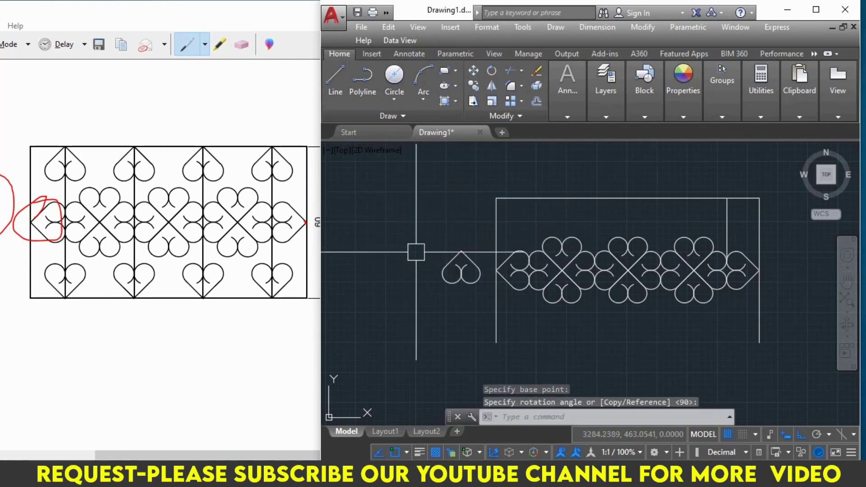
- Move the flipped heart so its top sits under the top edge on the vertical line
click(405, 228)
click(485, 306)
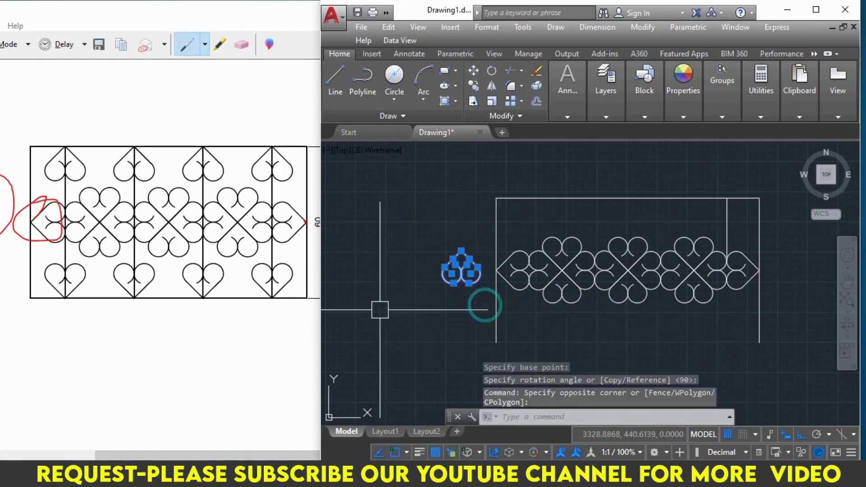
text(m)
key(Return)
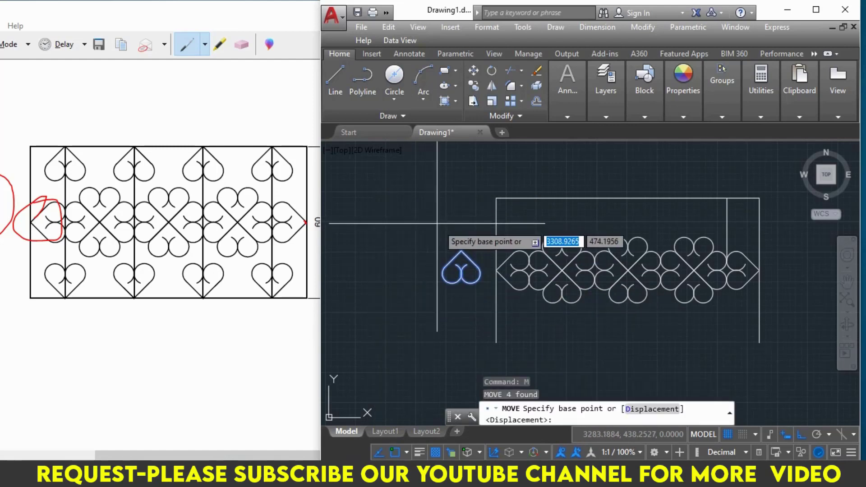
click(461, 251)
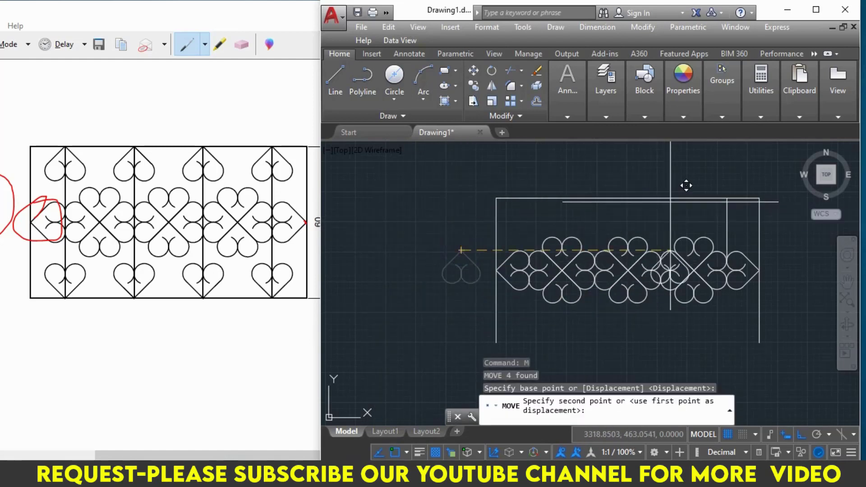
click(726, 197)
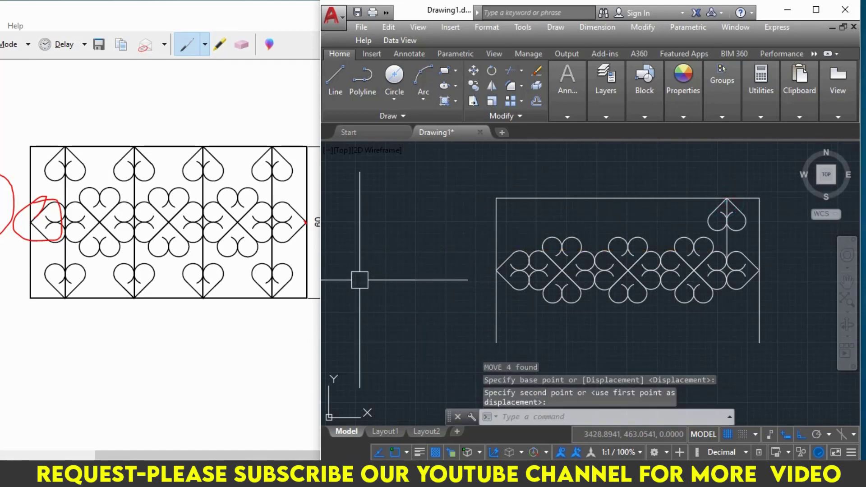
- Draw the frame's bottom edge from the bottom-right corner to the bottom-left corner
middle_drag(360, 280, 352, 280)
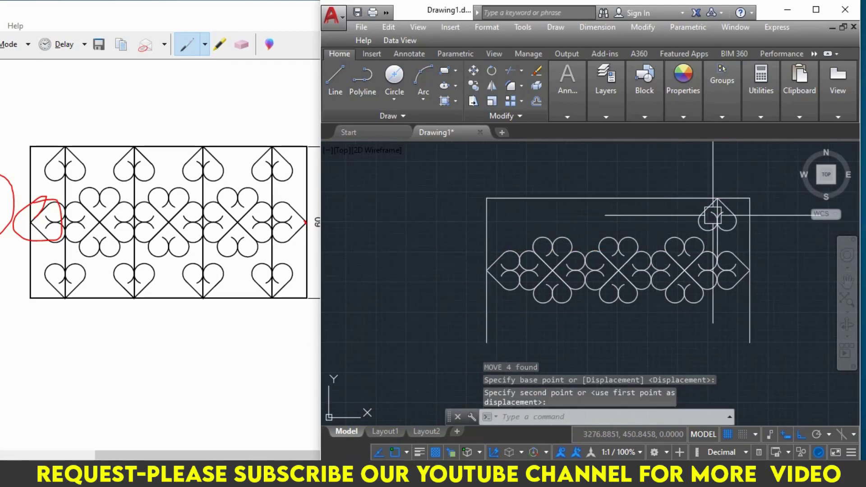
scroll(722, 235, up, 2)
scroll(723, 238, down, 2)
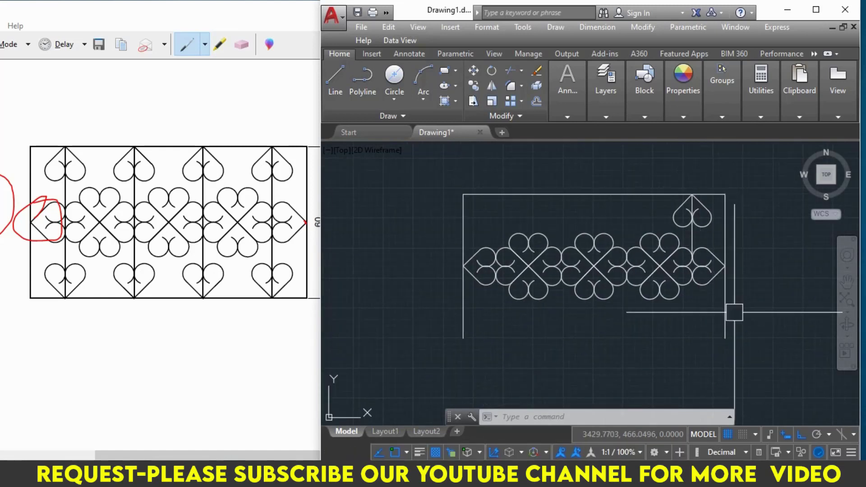
key(Return)
click(726, 338)
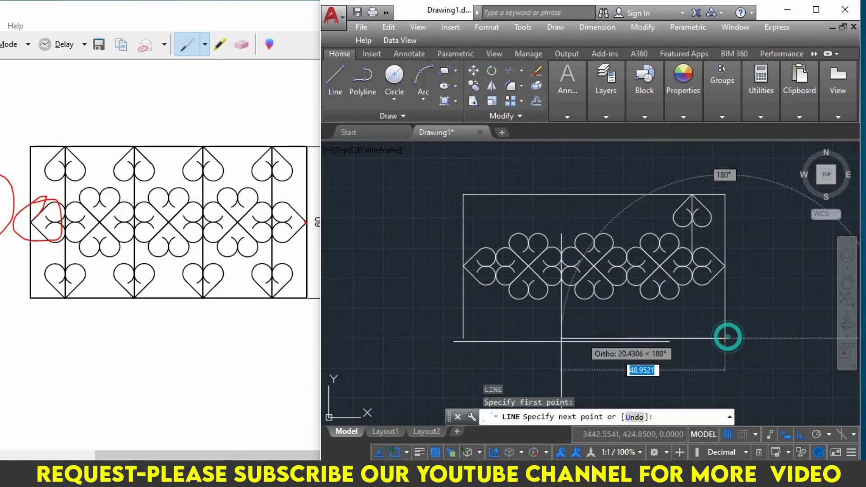
click(463, 338)
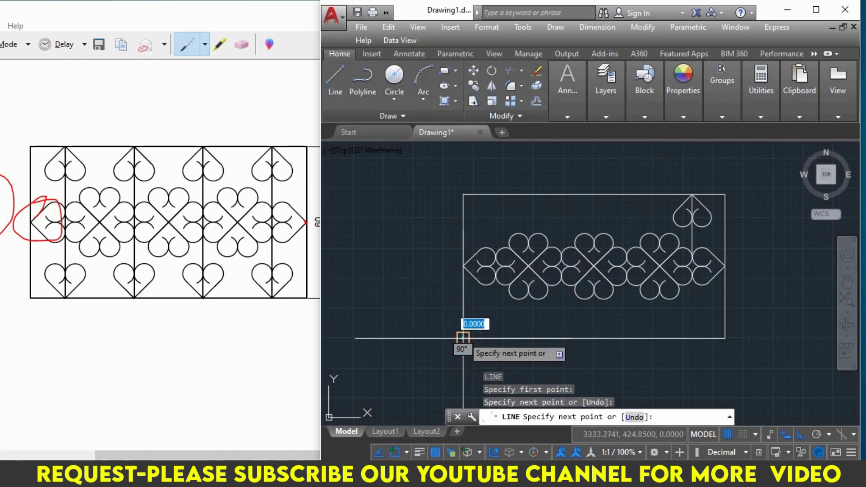
- Finish the bottom edge and extend the vertical centre line down to it
key(Return)
text(ex)
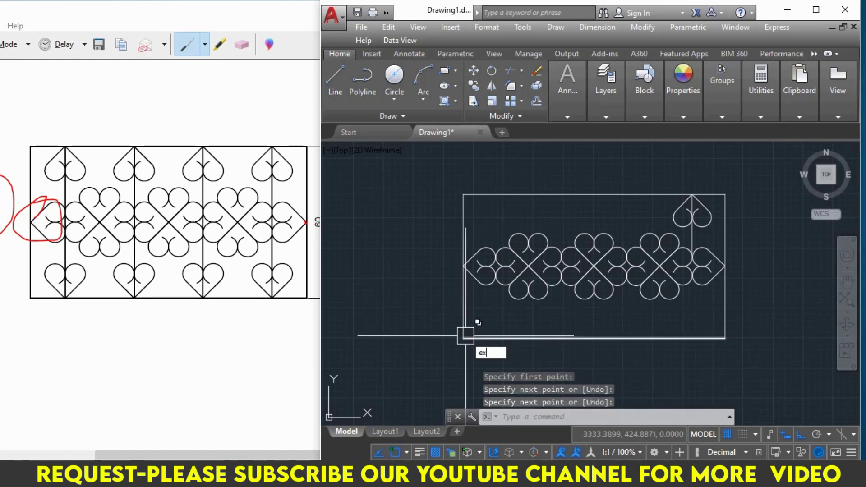
key(Return)
key(Return)
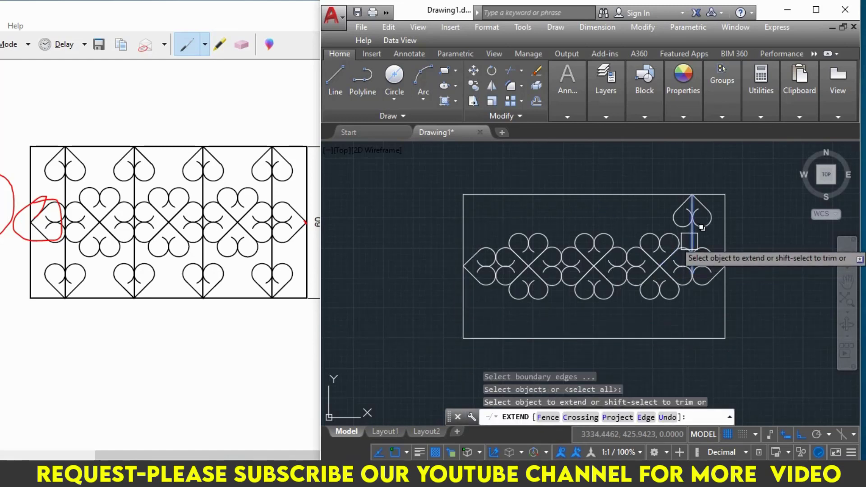
scroll(688, 239, up, 2)
click(693, 236)
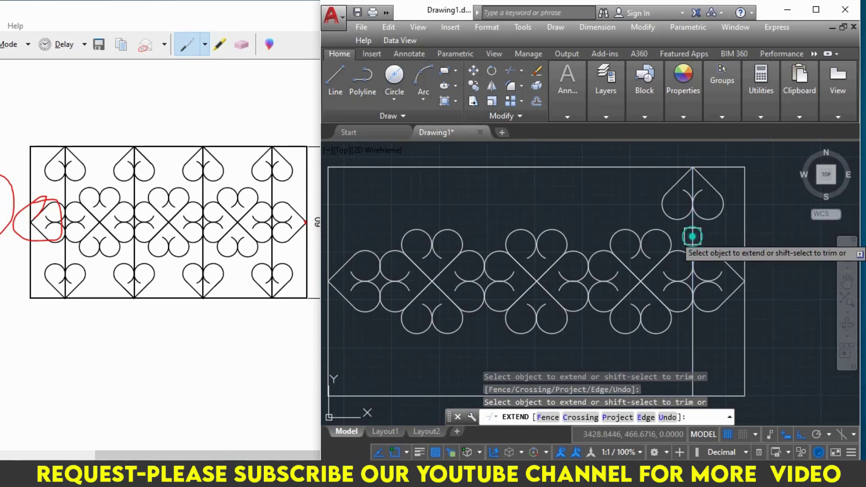
key(Escape)
- Window-select the heart at the top of the right vertical line
middle_drag(773, 305, 794, 287)
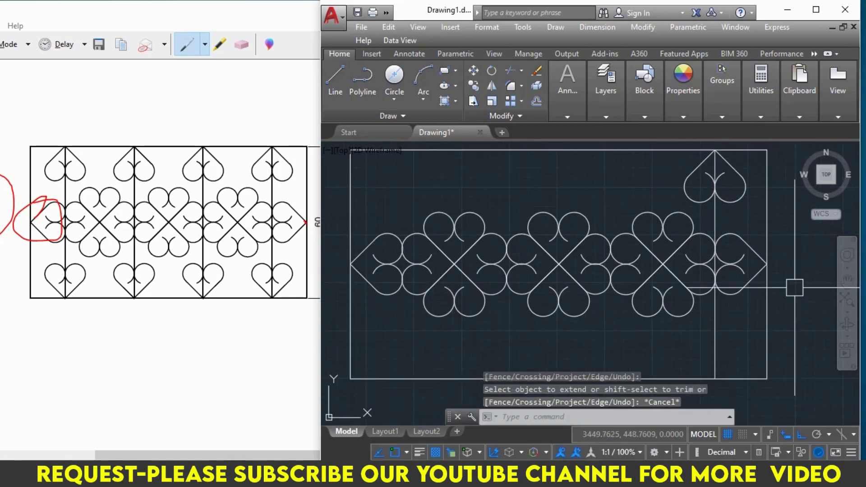
middle_drag(674, 142, 672, 161)
click(672, 150)
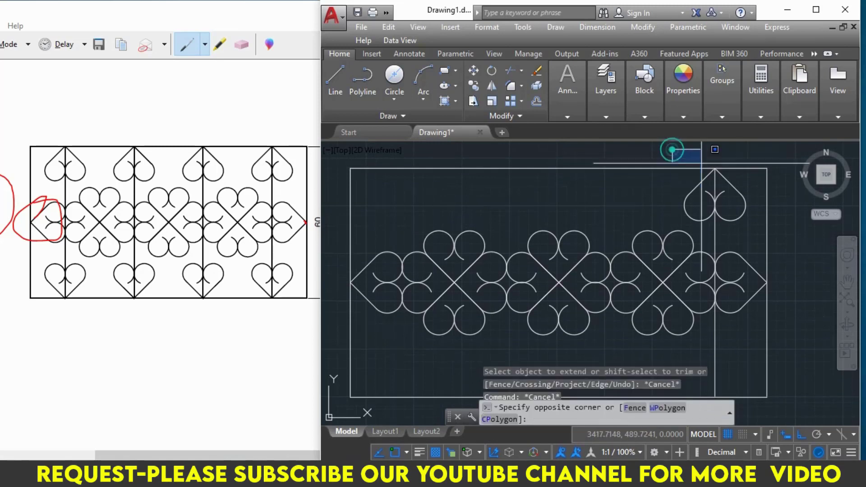
click(763, 231)
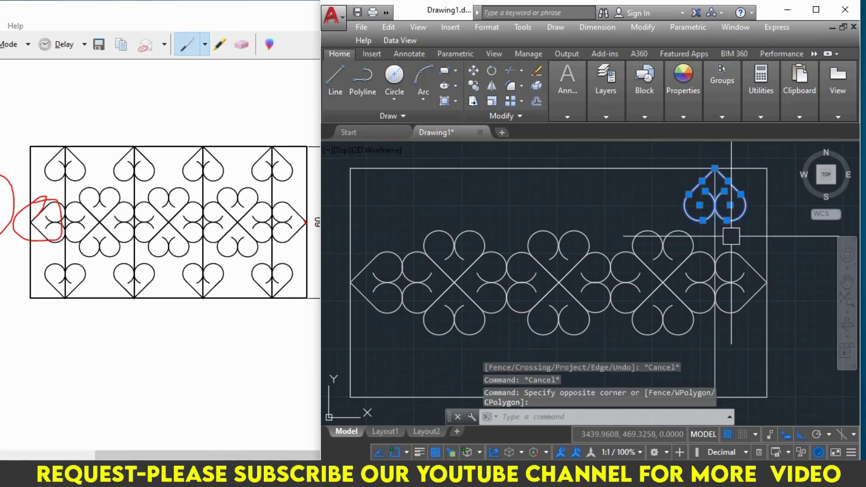
text(MI)
- Mirror the top heart about the horizontal centre line, keeping the original
key(Return)
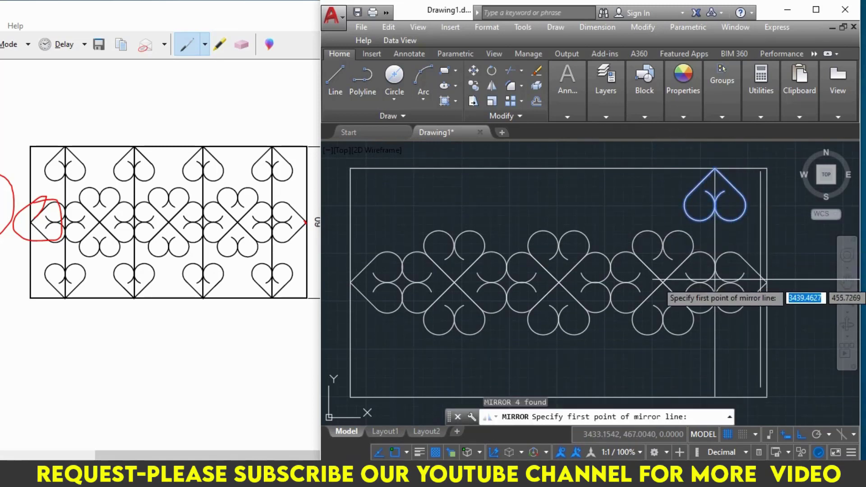
click(767, 283)
click(779, 285)
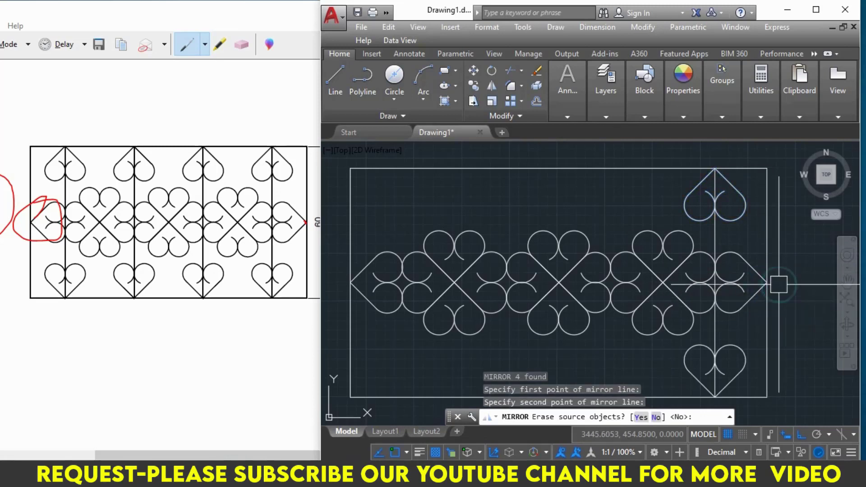
key(Return)
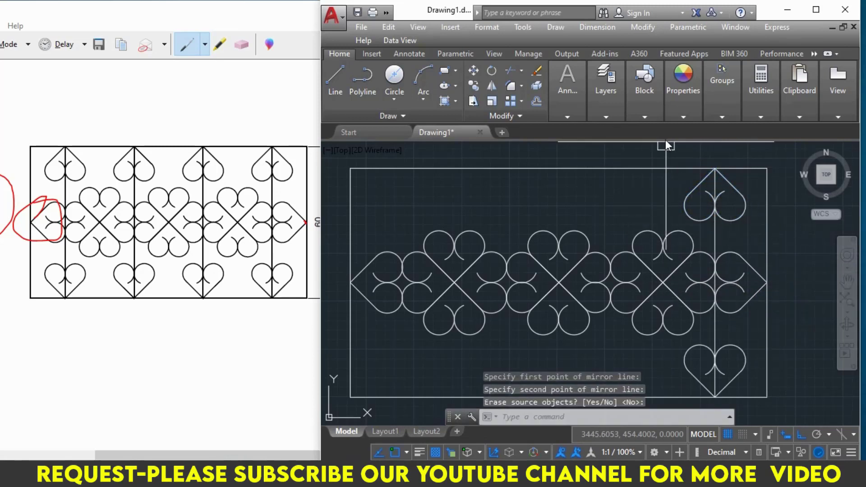
- Select the top heart, the vertical line and the mirrored bottom heart together
click(667, 149)
click(764, 232)
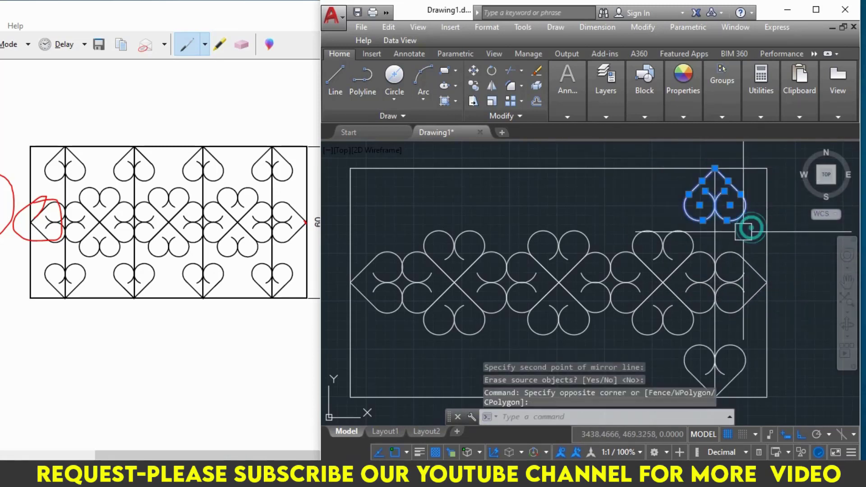
click(722, 238)
scroll(695, 316, up, 1)
scroll(681, 330, up, 1)
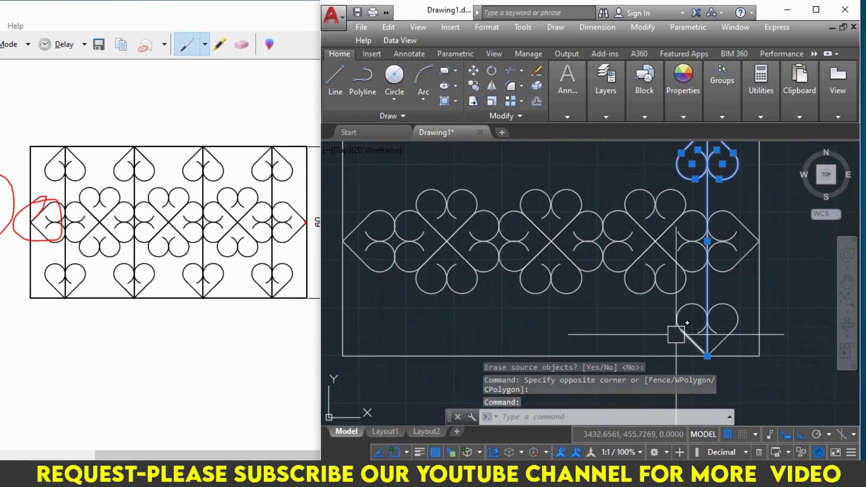
scroll(682, 316, up, 1)
middle_drag(683, 307, 643, 270)
click(638, 282)
click(735, 282)
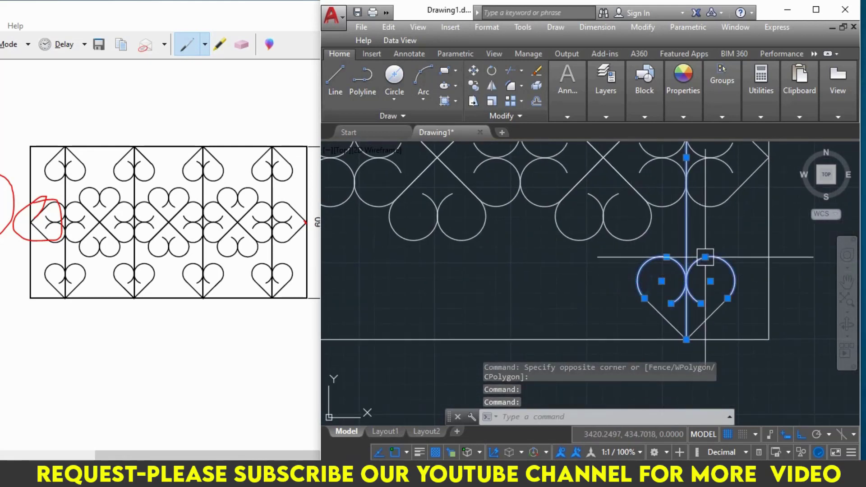
click(665, 322)
scroll(645, 337, down, 4)
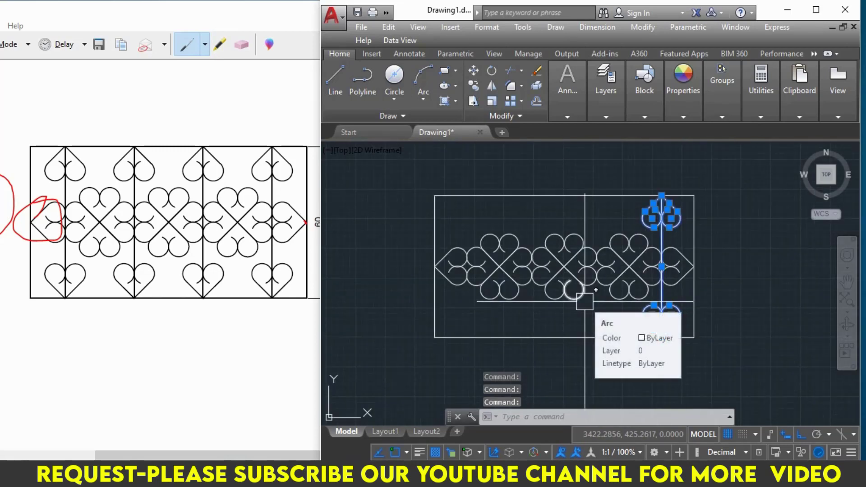
- Copy the vertical line with its top and bottom hearts to two positions further left
text(co)
key(Return)
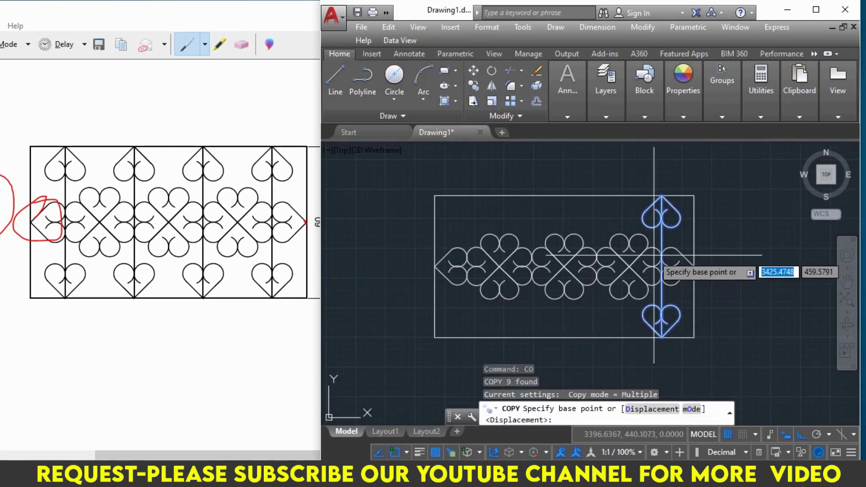
scroll(659, 271, up, 4)
click(655, 259)
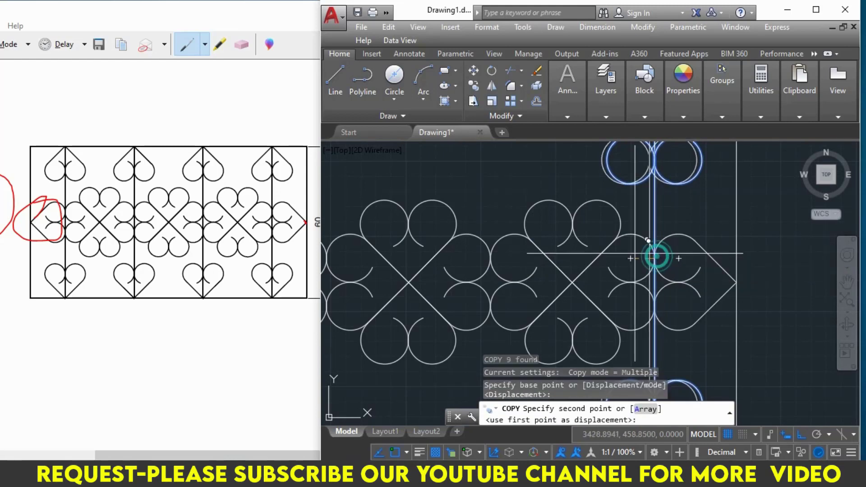
middle_drag(488, 259, 667, 247)
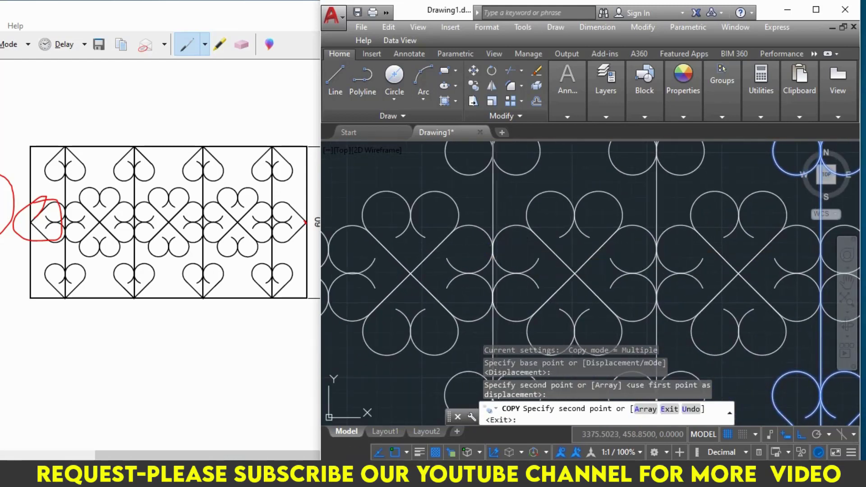
click(557, 248)
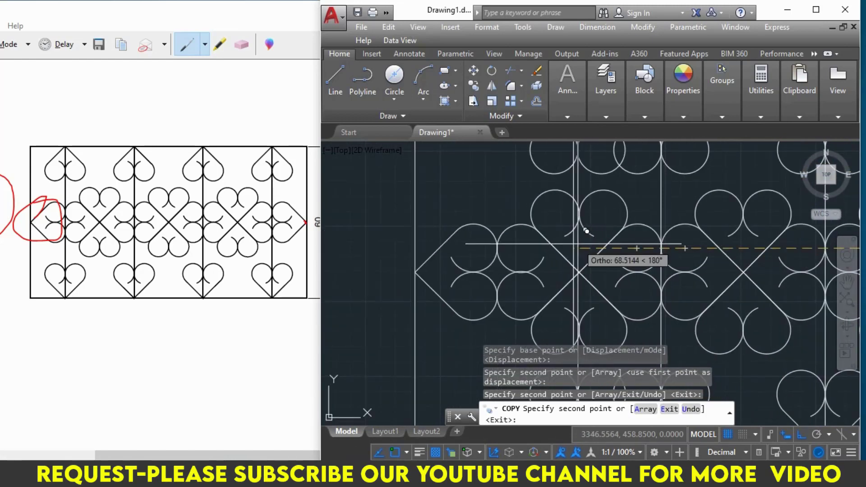
click(498, 247)
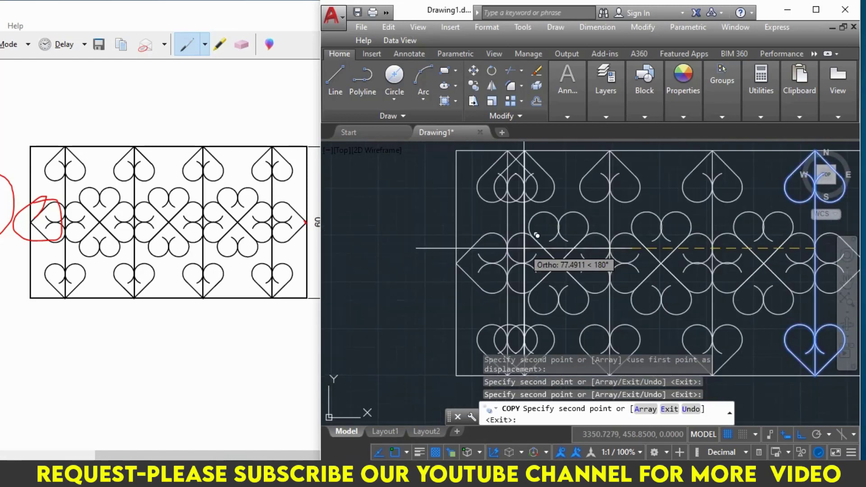
key(Escape)
scroll(578, 241, down, 2)
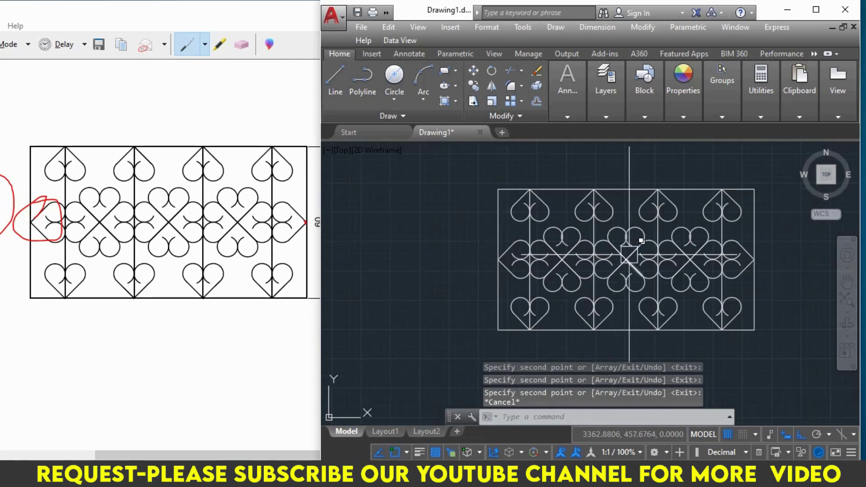
scroll(636, 238, up, 2)
middle_drag(618, 255, 588, 265)
key(Escape)
key(Escape)
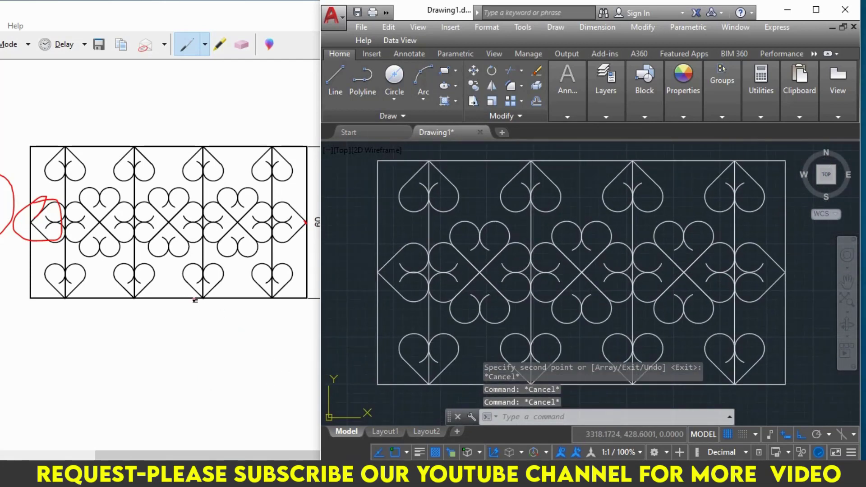
- Narrow the Snipping Tool reference window to sit beside the heart pattern in AutoCAD
click(259, 302)
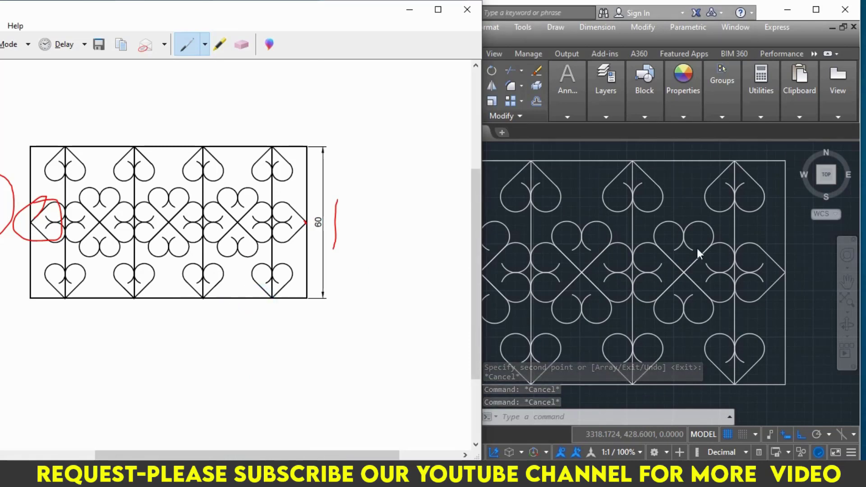
drag(483, 220, 389, 223)
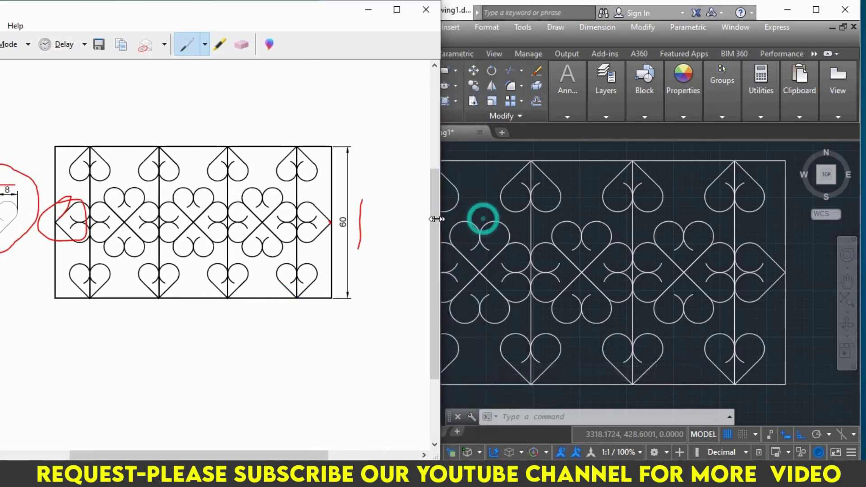
click(624, 239)
click(293, 335)
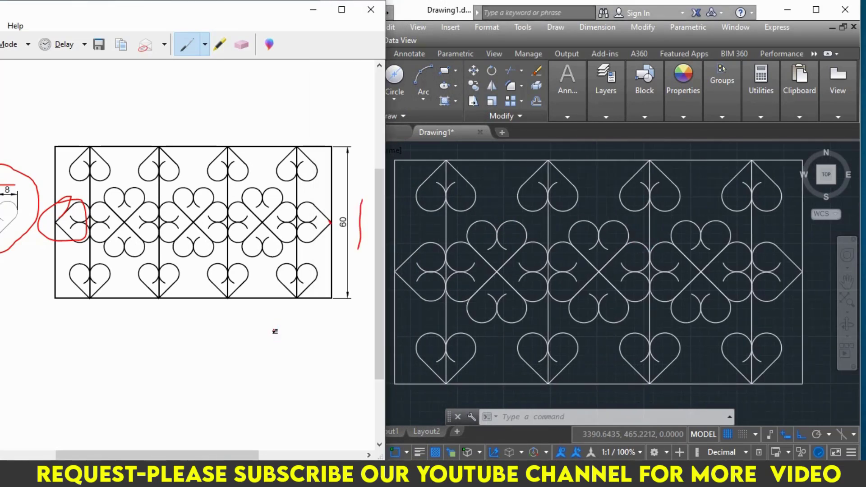
mouse_move(375, 467)
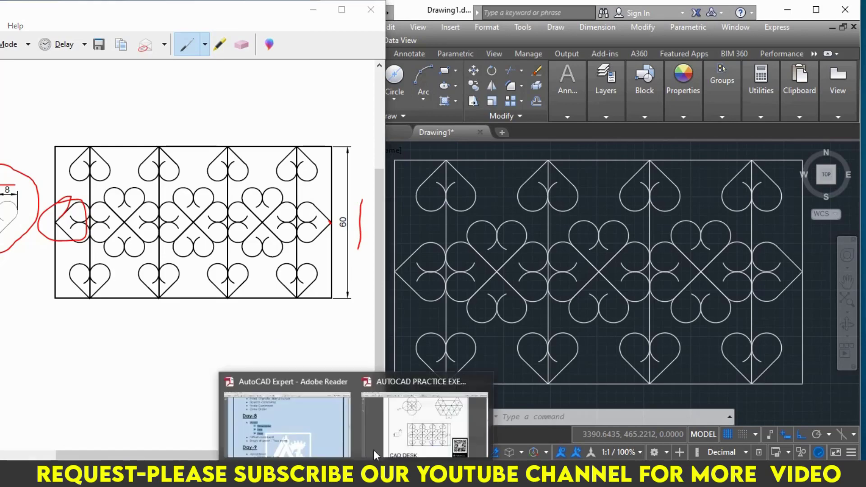
- Scroll the exercise PDF up to page 8, then down to page 10's R36.5 star drawing
click(406, 428)
scroll(578, 256, up, 2)
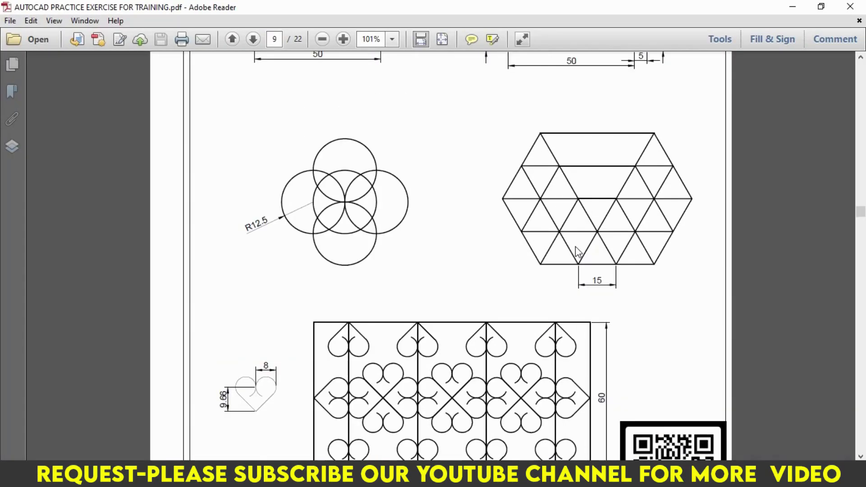
scroll(578, 255, up, 2)
scroll(578, 256, up, 4)
scroll(578, 253, up, 8)
scroll(578, 252, up, 5)
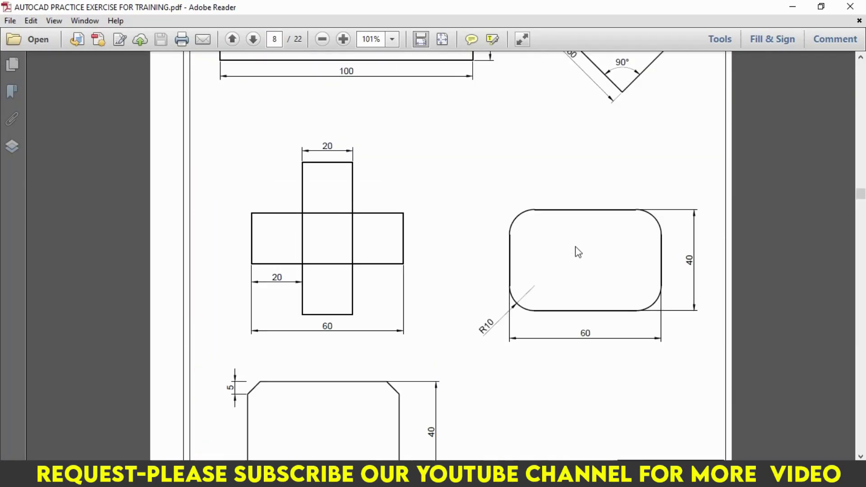
scroll(577, 251, up, 4)
scroll(577, 251, up, 5)
scroll(576, 271, down, 4)
scroll(574, 282, down, 4)
scroll(572, 280, down, 4)
scroll(570, 280, down, 5)
scroll(564, 277, down, 8)
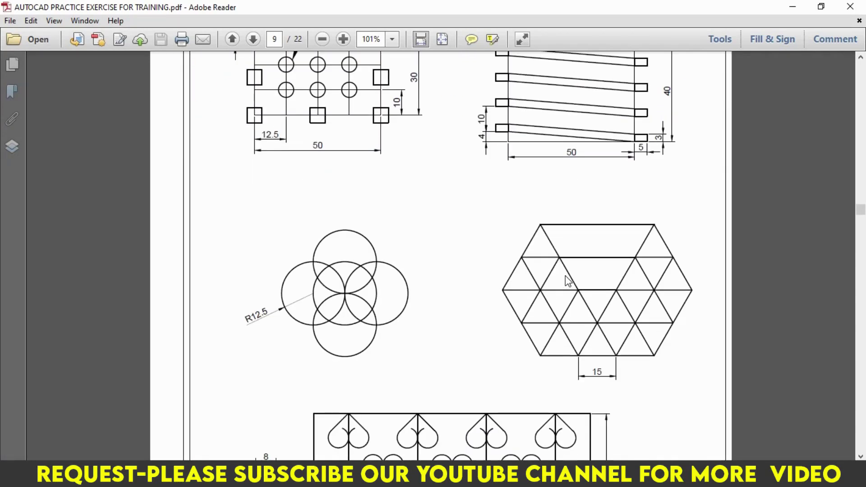
scroll(567, 281, down, 4)
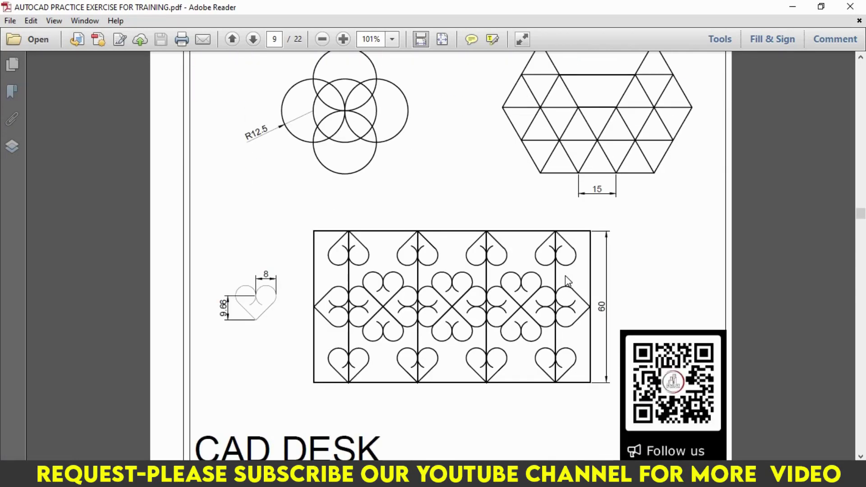
scroll(565, 275, down, 4)
scroll(565, 275, down, 4)
scroll(565, 276, down, 5)
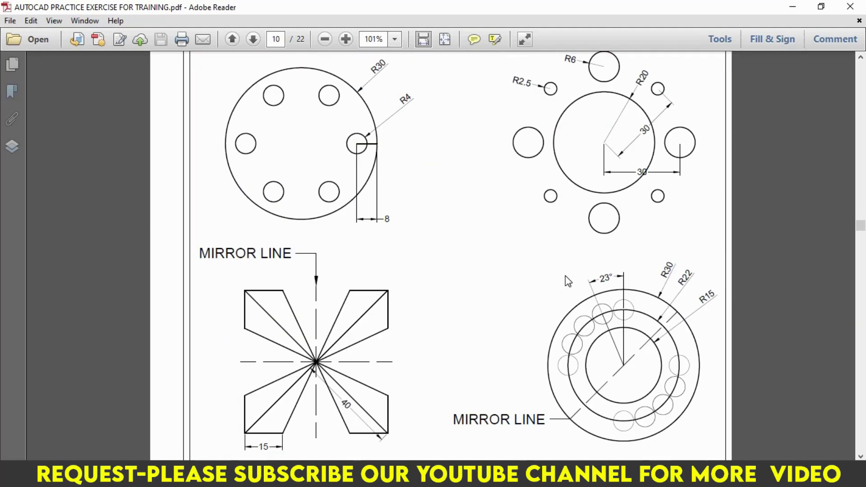
scroll(568, 280, down, 2)
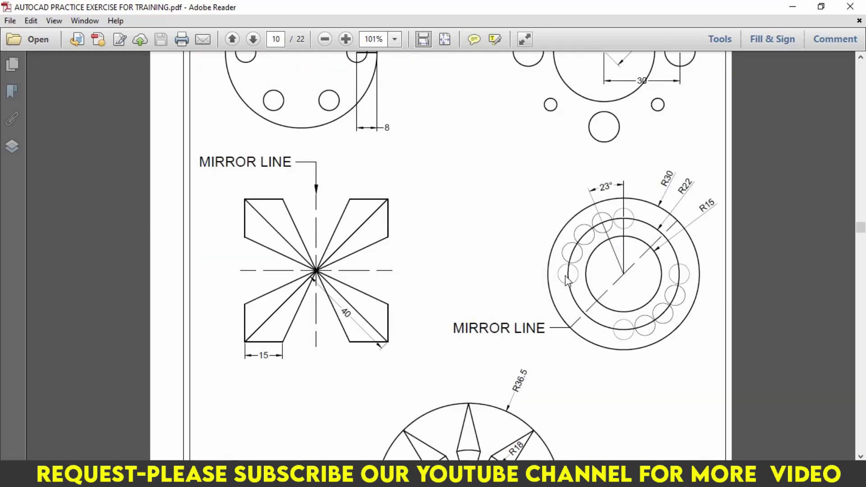
scroll(567, 281, down, 3)
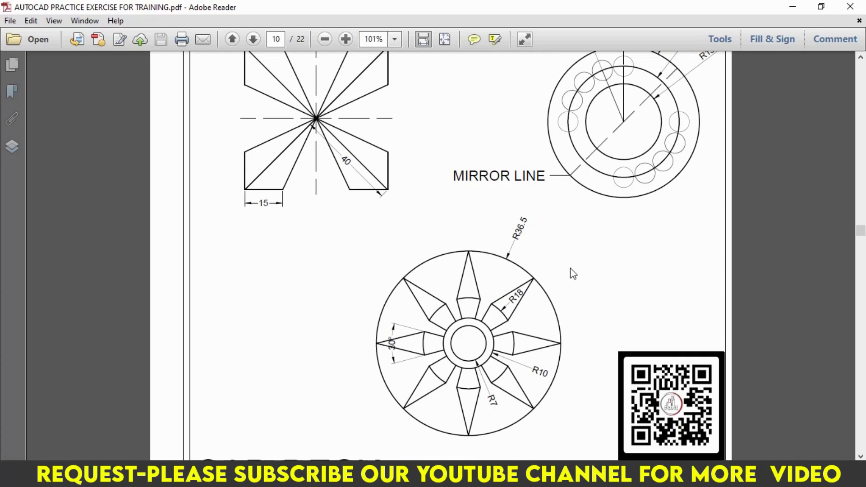
click(793, 5)
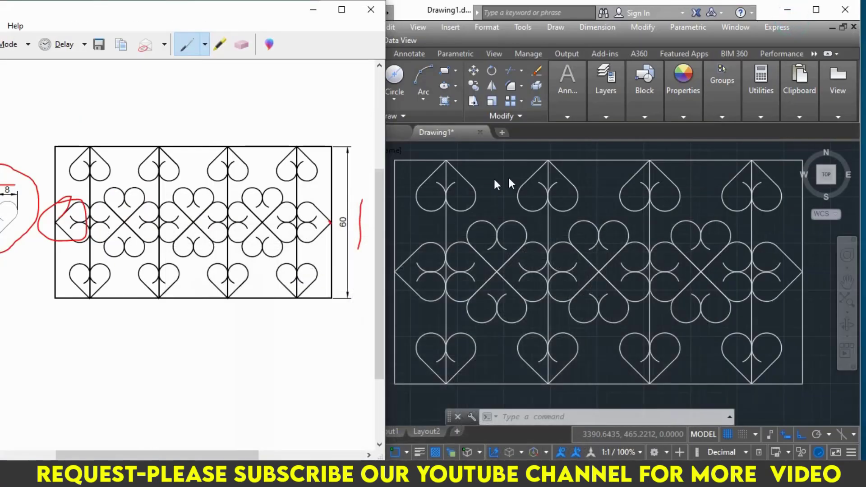
click(477, 198)
click(266, 7)
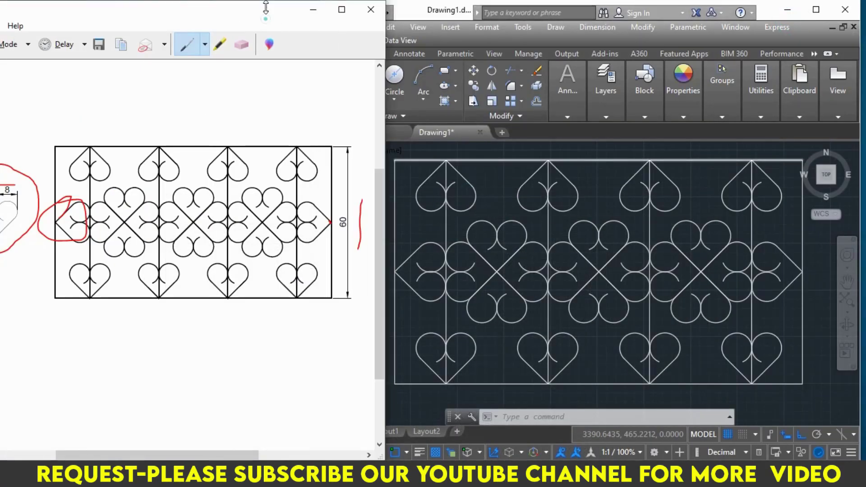
click(312, 10)
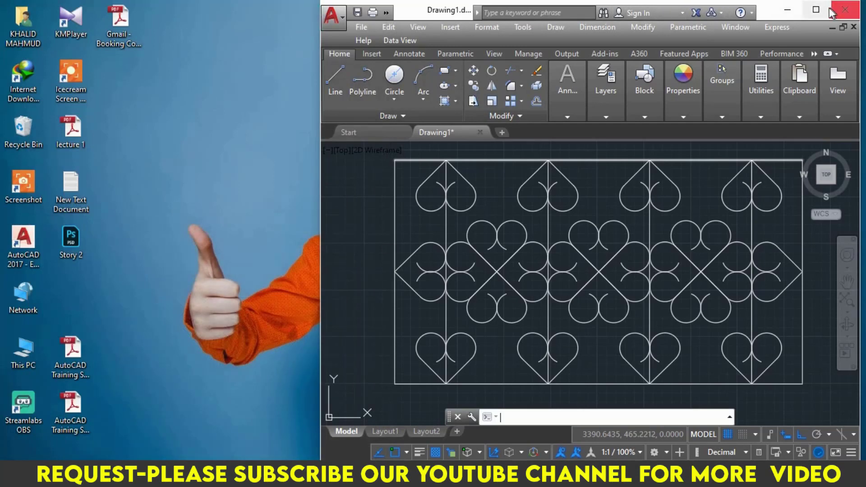
click(816, 10)
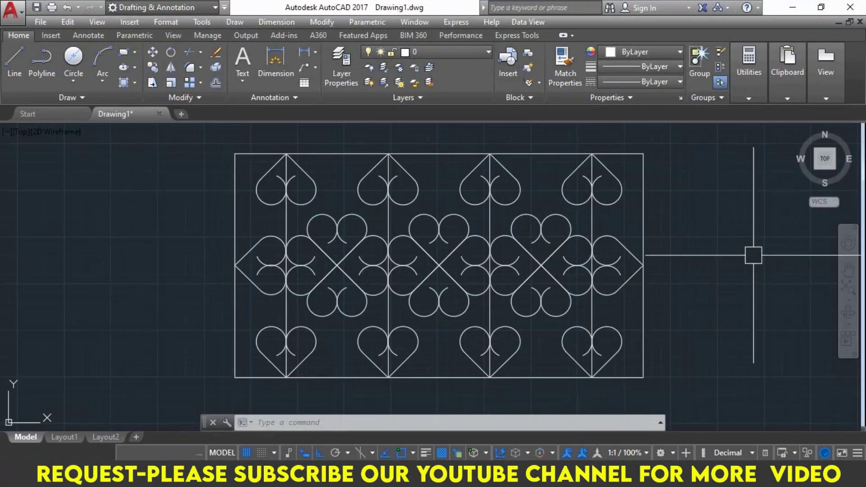
middle_drag(753, 255, 180, 253)
middle_drag(528, 244, 192, 245)
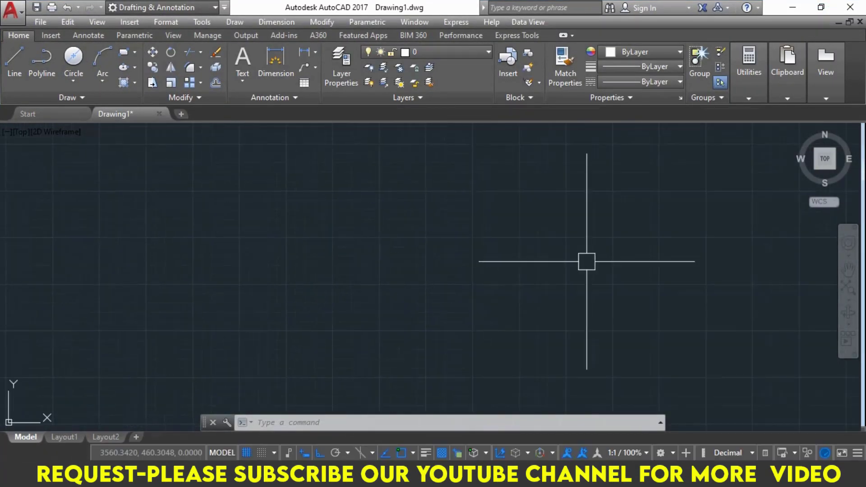
click(200, 83)
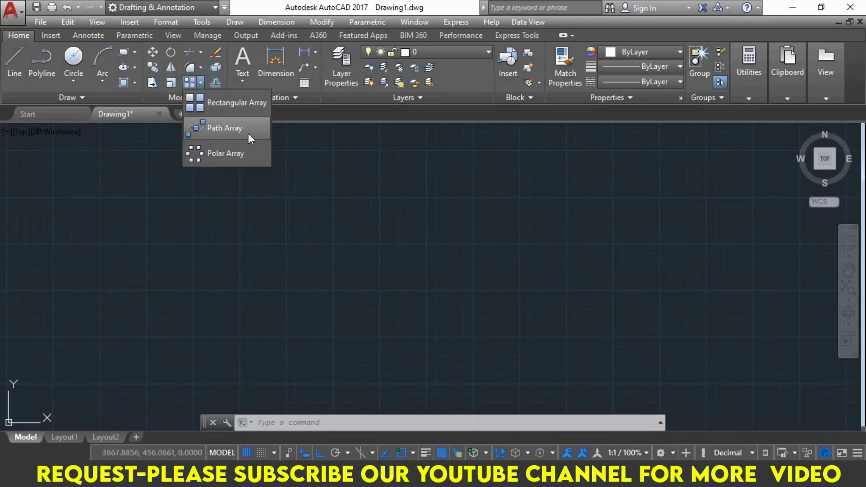
click(320, 223)
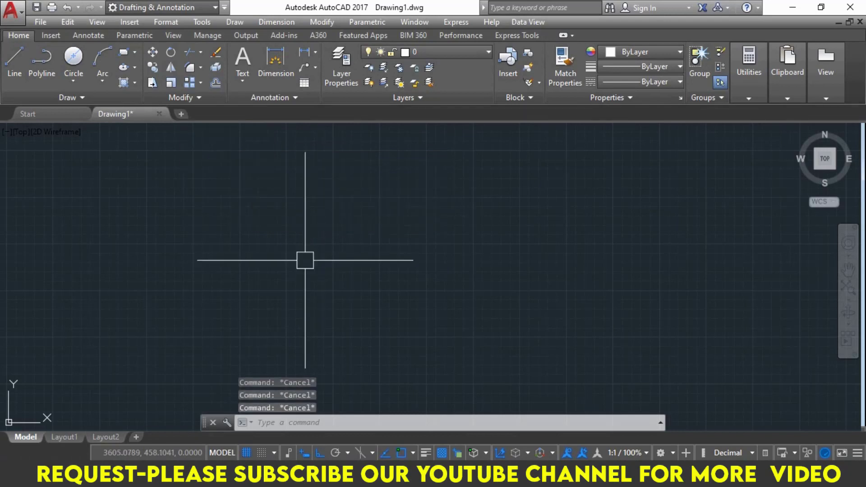
click(23, 58)
- Draw the left stepped staircase as connected line segments
click(152, 338)
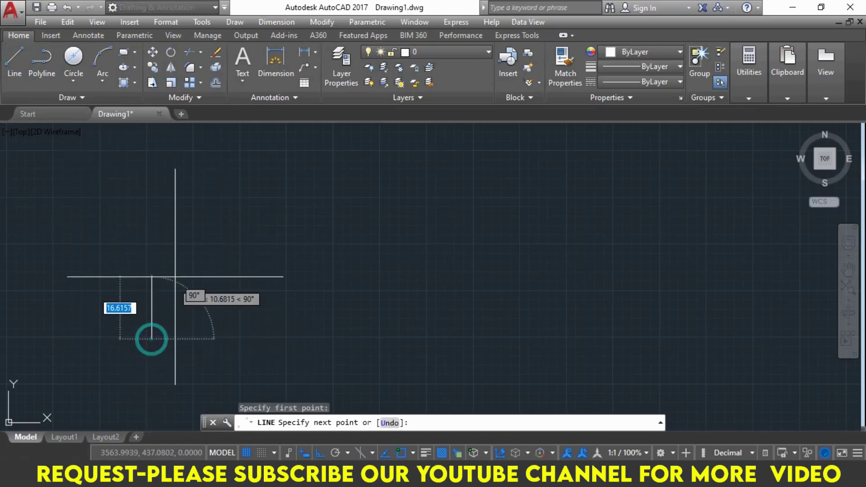
click(175, 276)
click(293, 276)
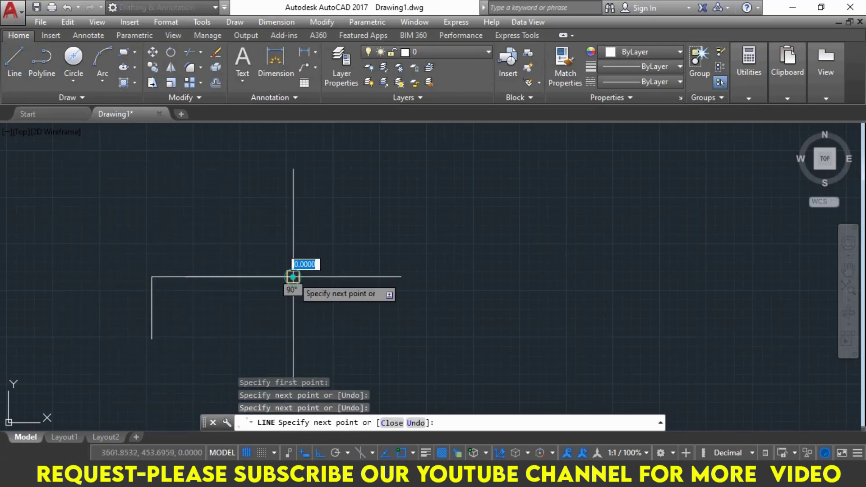
click(315, 194)
click(439, 210)
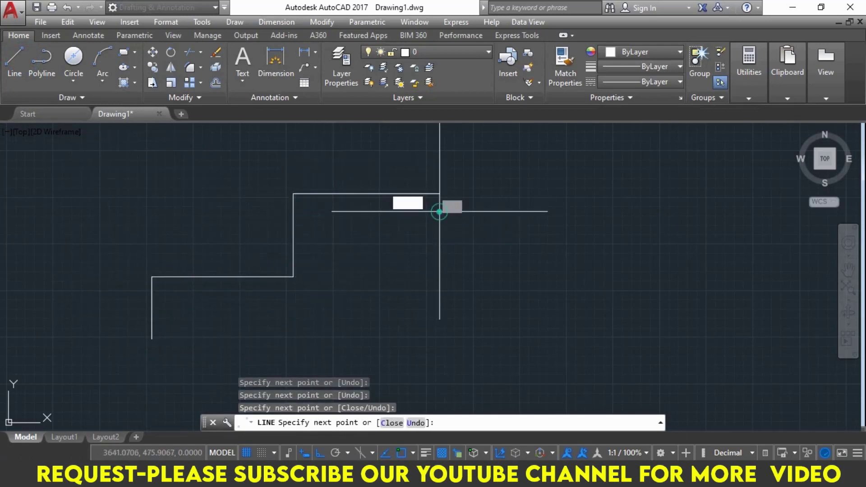
middle_drag(440, 212, 447, 261)
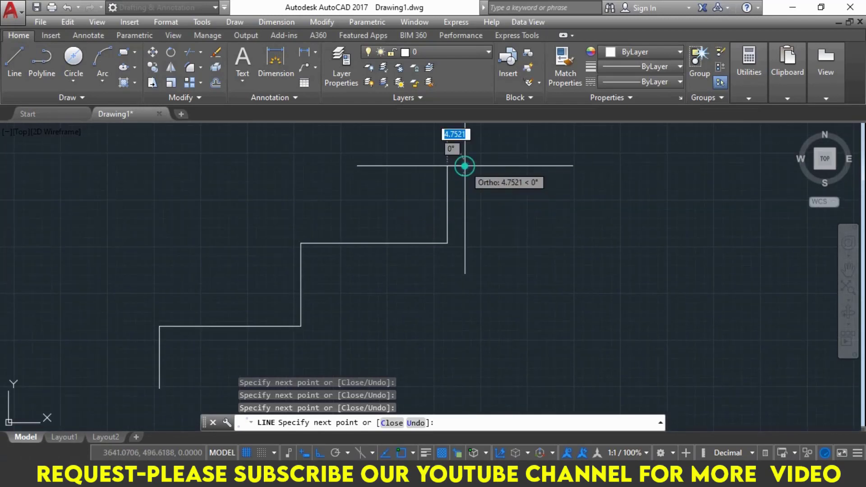
click(464, 166)
key(Escape)
middle_drag(487, 244, 426, 221)
key(Escape)
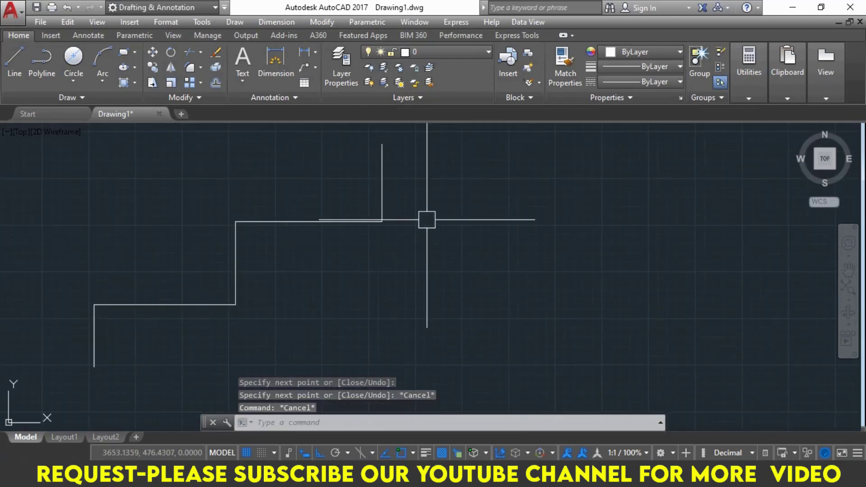
key(Escape)
key(Escape)
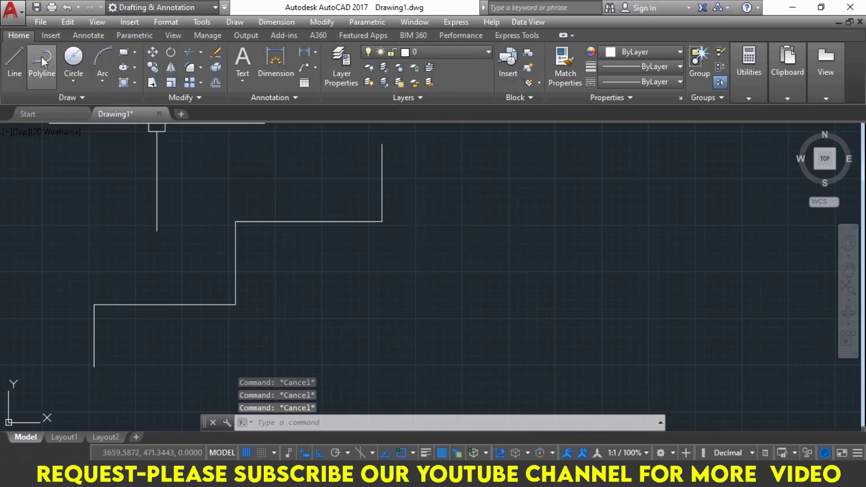
- Draw the right staircase beside it as one continuous polyline
click(41, 56)
click(307, 388)
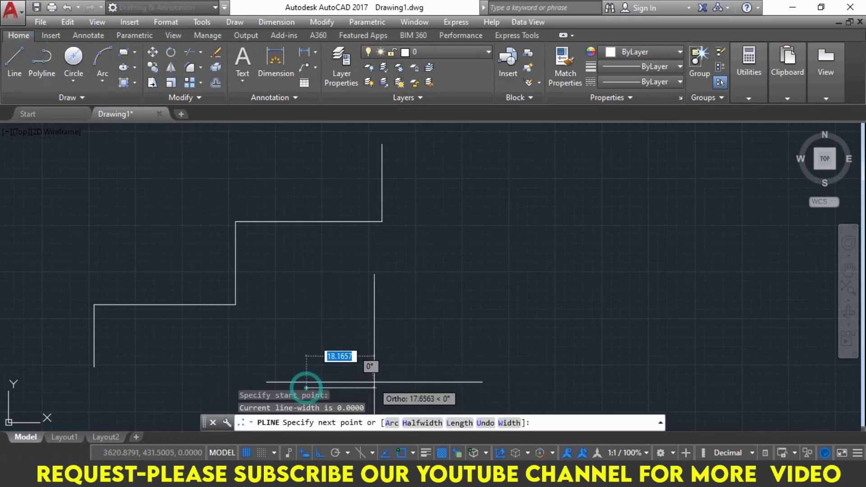
click(401, 387)
click(402, 298)
click(502, 297)
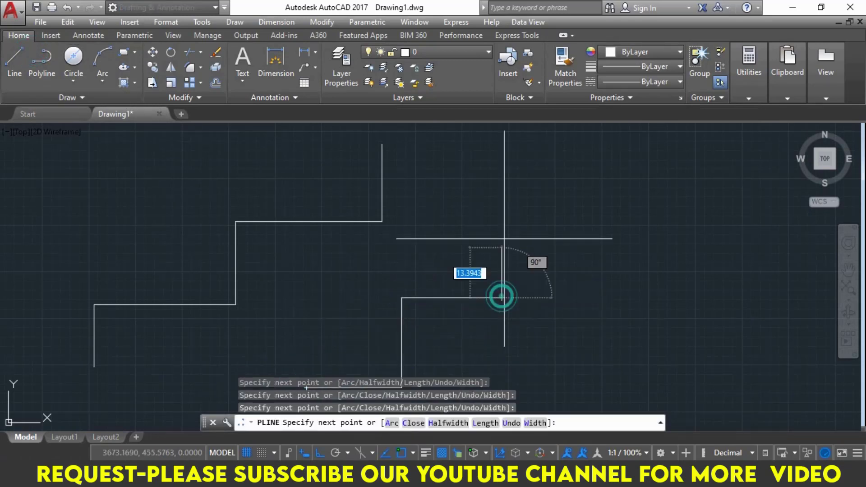
click(501, 212)
click(677, 189)
click(677, 151)
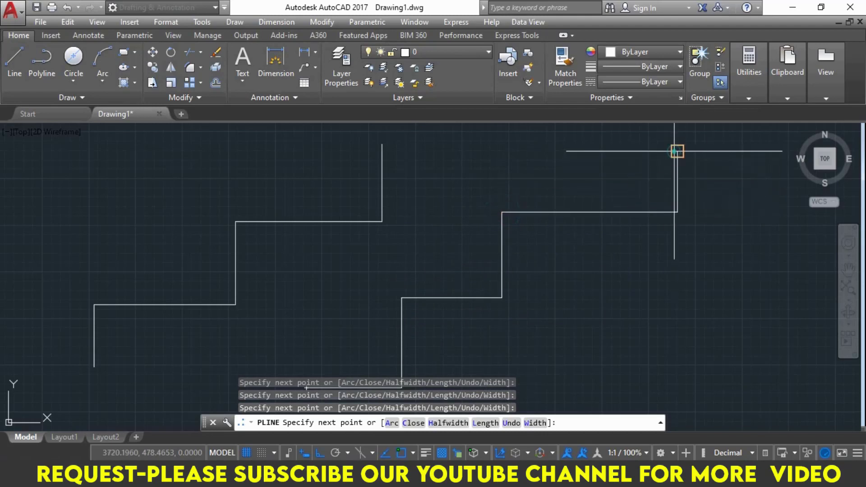
key(Return)
mouse_move(748, 285)
middle_down()
mouse_move(745, 268)
mouse_move(694, 268)
middle_up()
scroll(745, 271, down, 2)
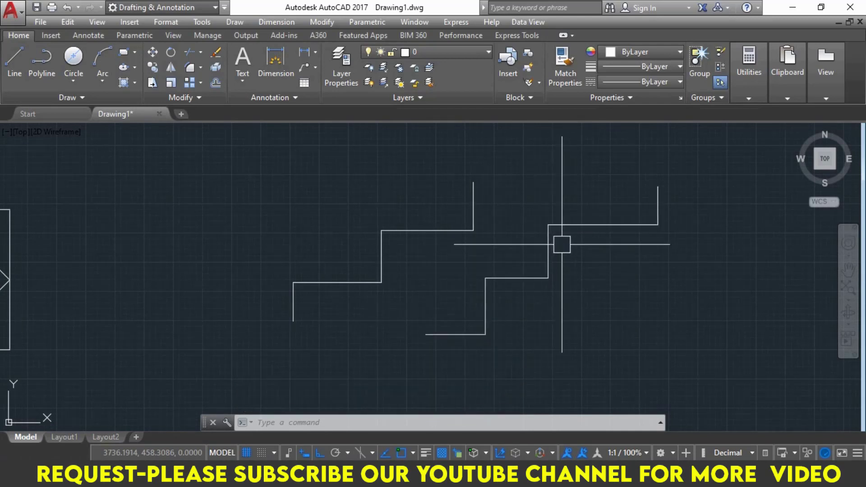
- Select the right polyline and the left staircase segments to compare them, then deselect
click(584, 224)
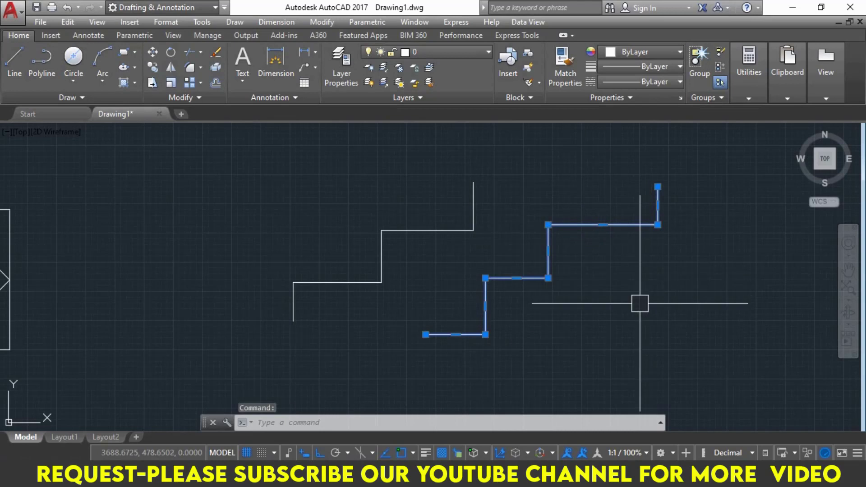
key(Escape)
click(310, 282)
click(399, 230)
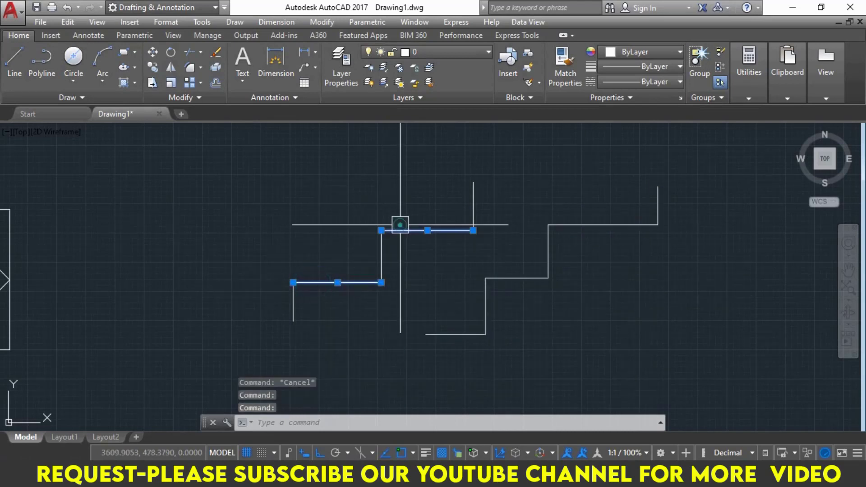
click(462, 199)
key(Escape)
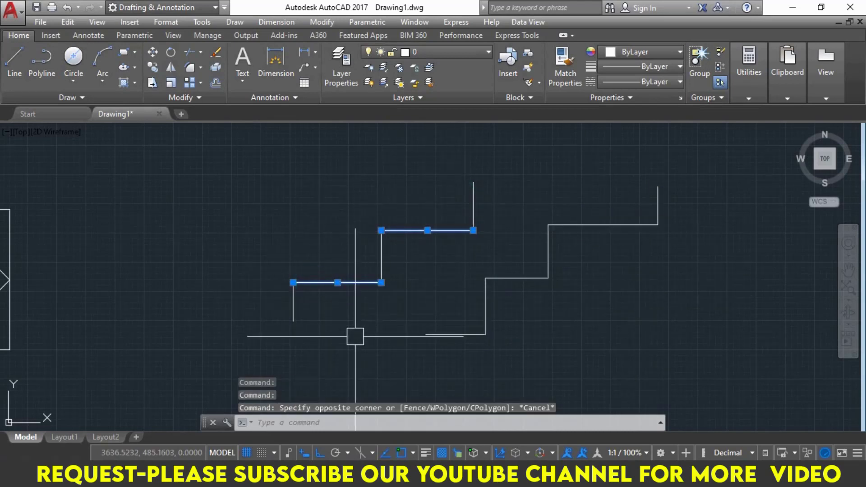
key(Escape)
- Add a short horizontal foot line at the bottom of the left staircase
text(l)
key(Return)
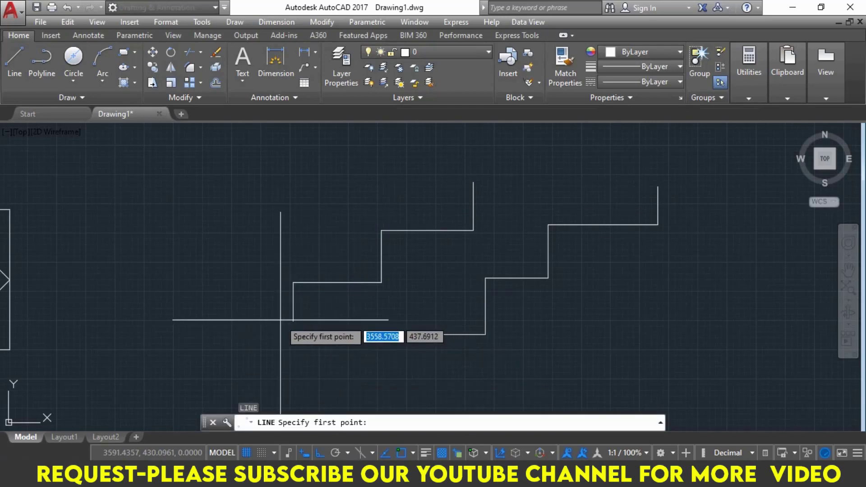
click(293, 322)
click(245, 319)
key(Return)
text(E)
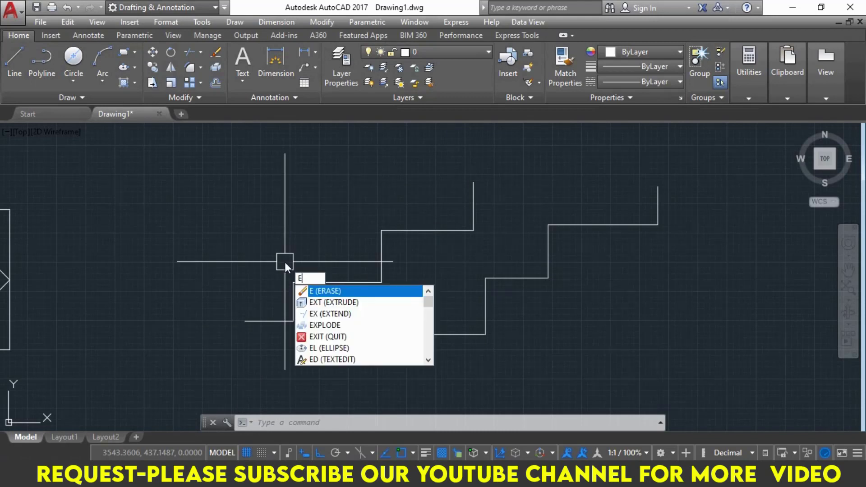
- Draw a small square with RECTANG near the left staircase
key(Escape)
text(rec)
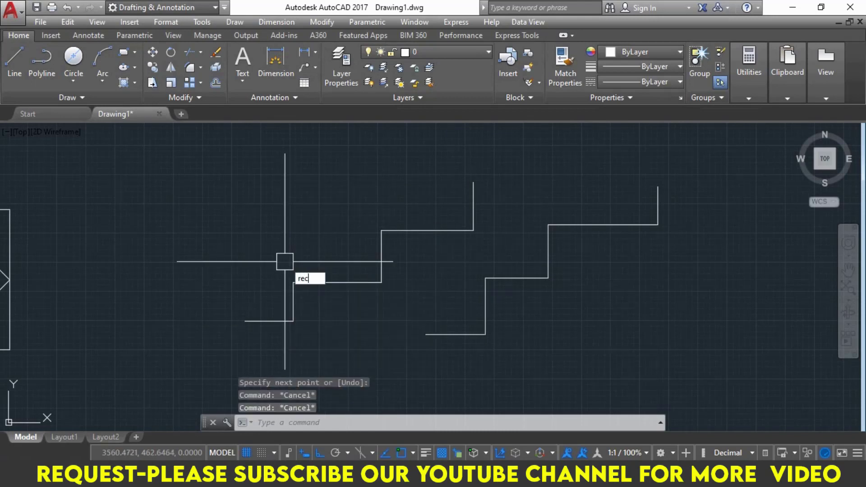
key(Return)
click(163, 310)
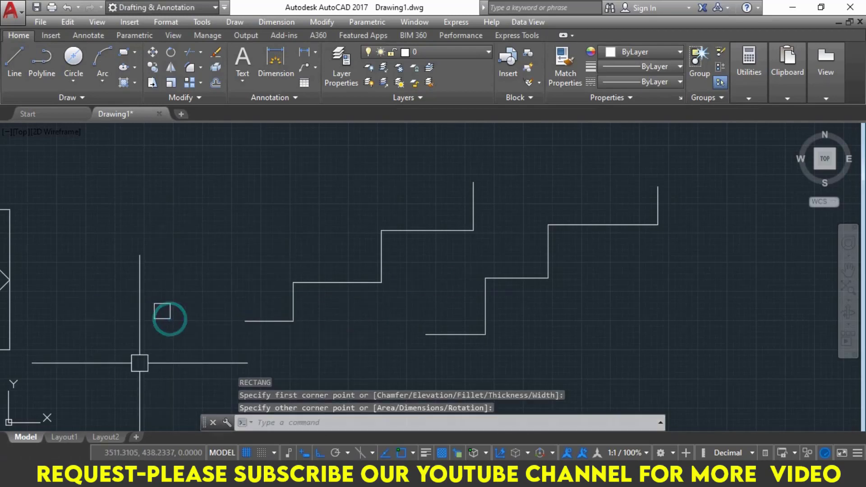
click(157, 319)
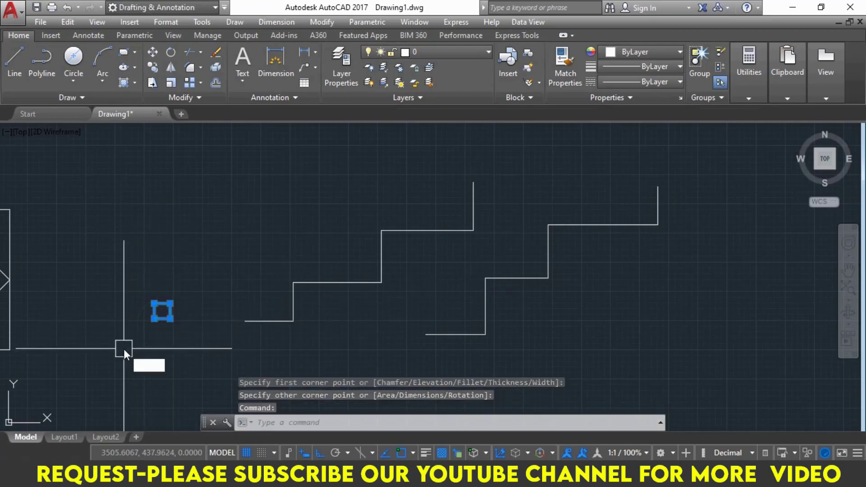
- Move the square onto the left staircase's bottom end
text(m)
key(Return)
click(162, 311)
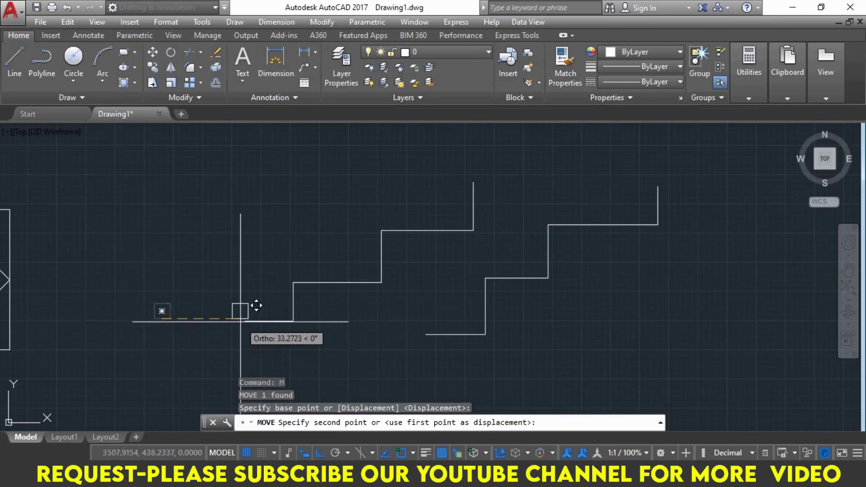
click(242, 321)
key(Escape)
key(Escape)
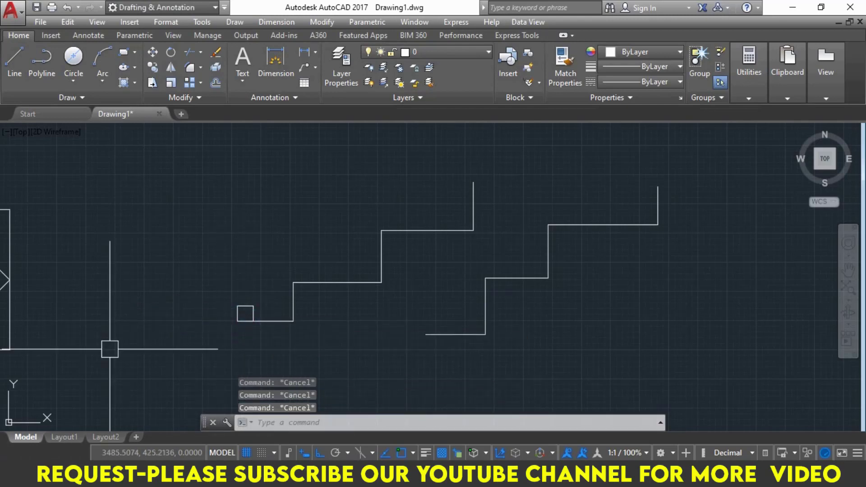
- Copy the square to the right staircase's bottom end
click(166, 280)
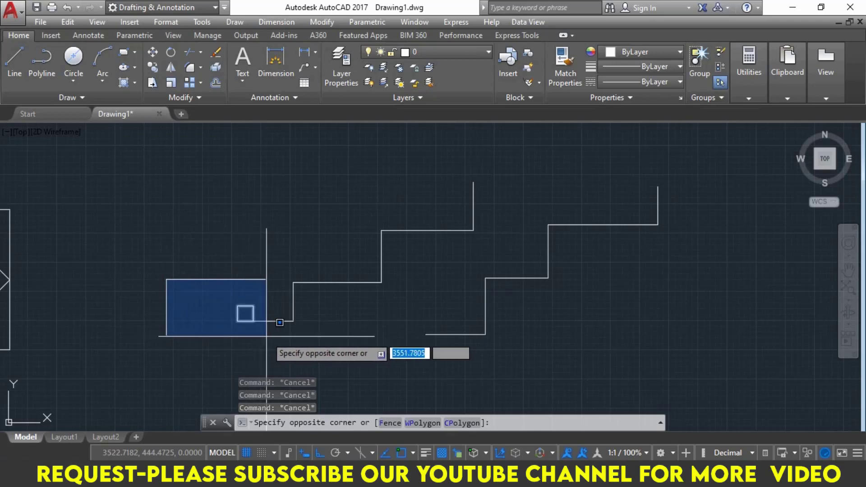
click(257, 332)
text(Cp)
key(Return)
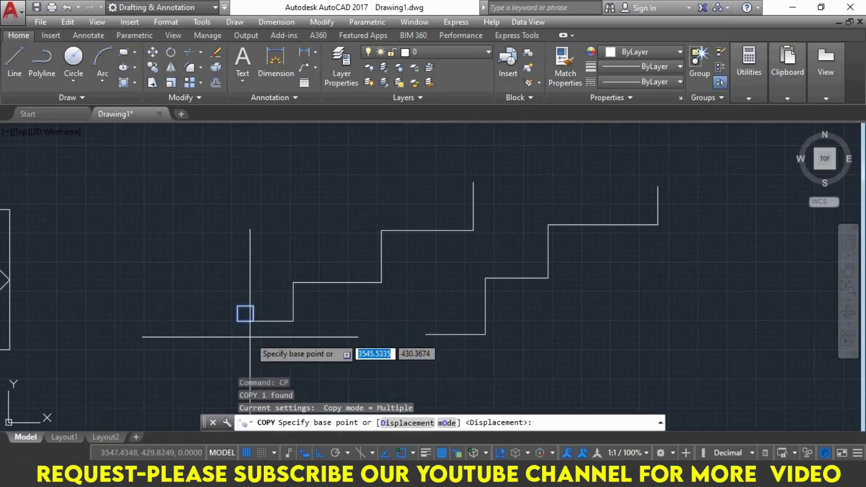
click(245, 313)
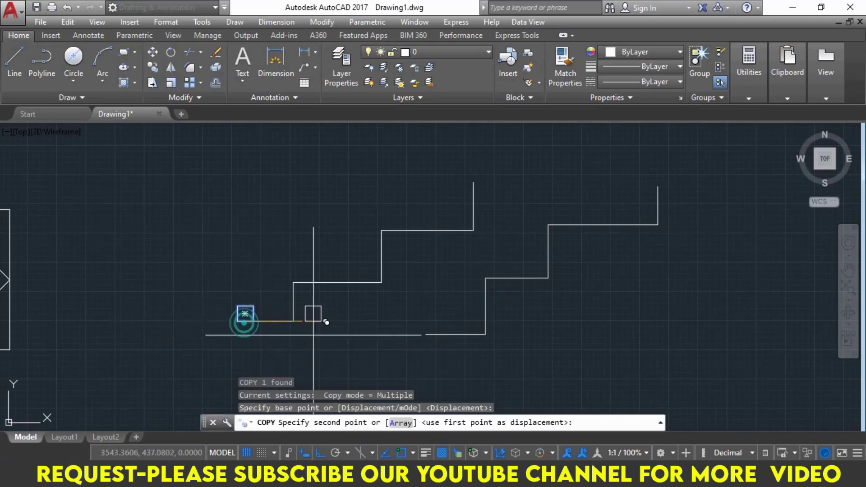
click(426, 333)
key(Escape)
key(Escape)
key(Escape)
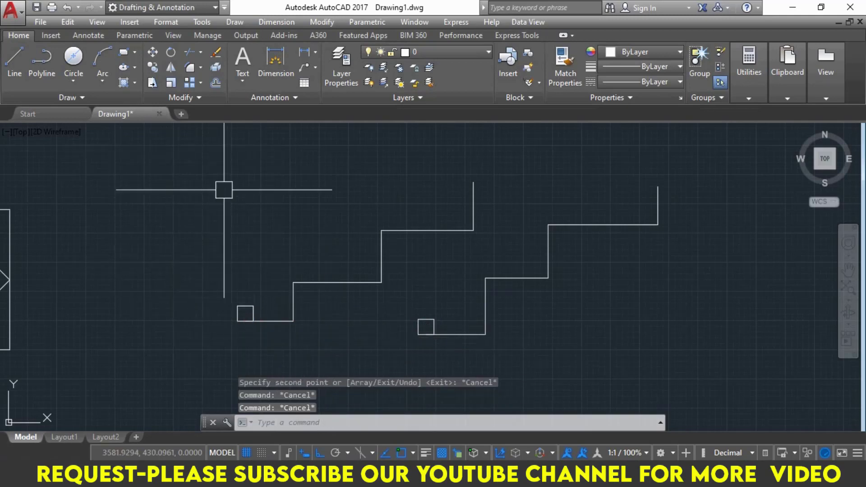
- Path-array the left square along the left stair line with three items, then close the array
text(AR)
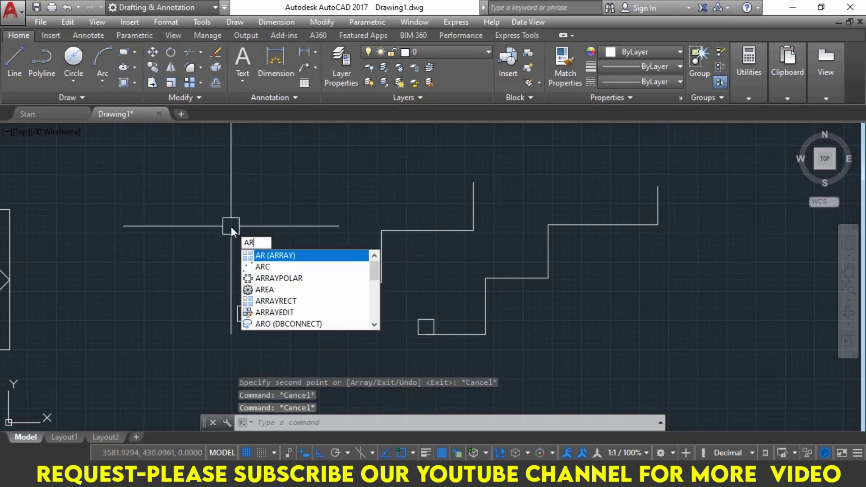
key(Return)
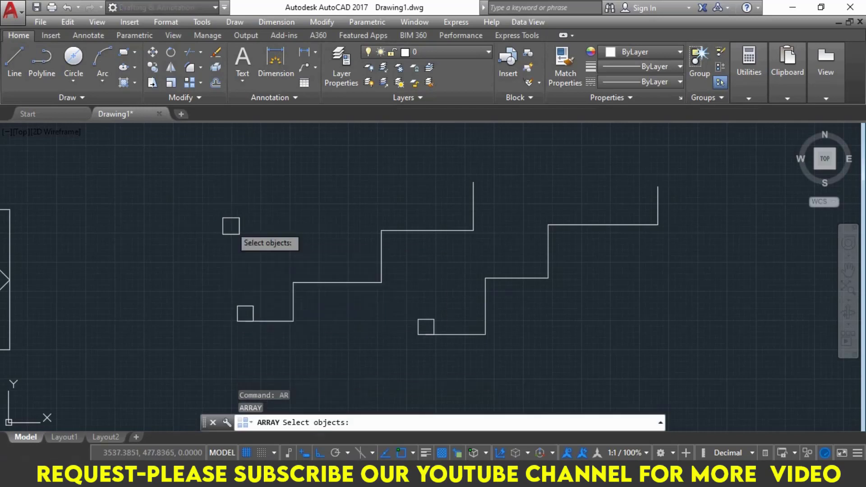
click(245, 306)
key(Return)
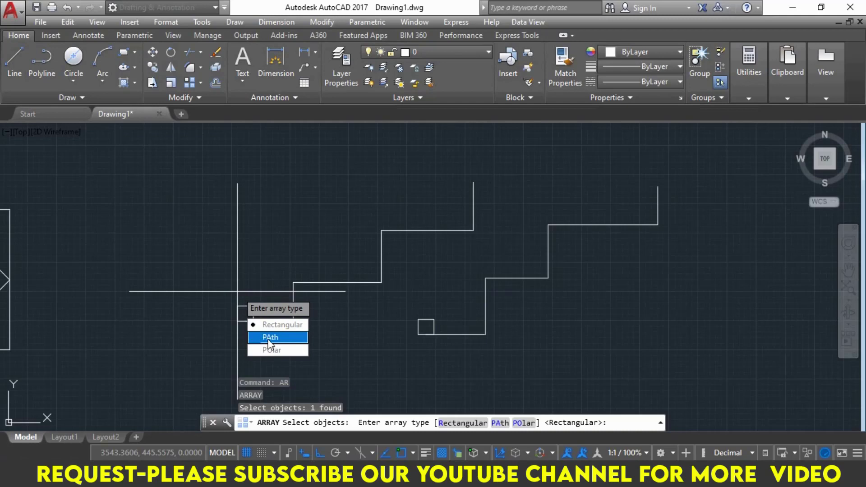
click(281, 339)
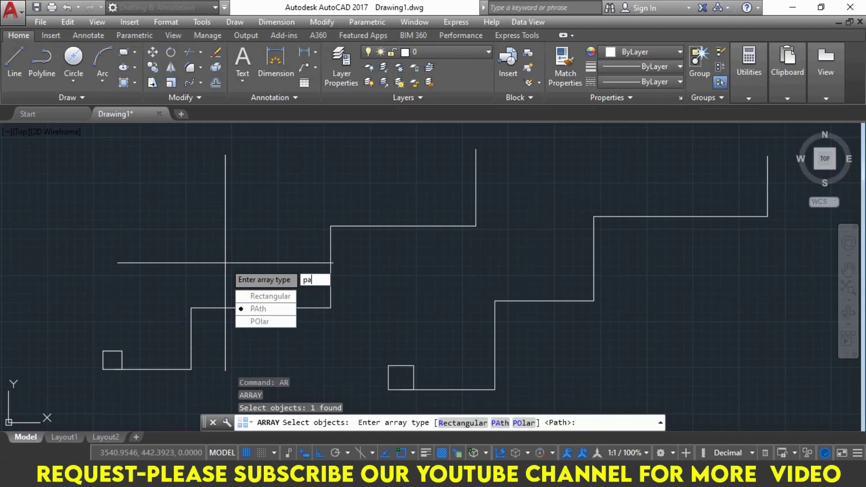
key(Return)
click(161, 391)
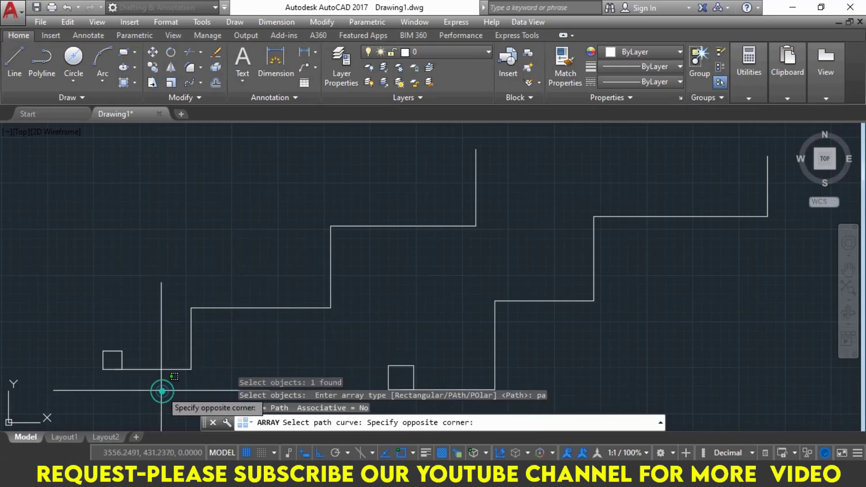
click(155, 361)
middle_drag(154, 383, 149, 341)
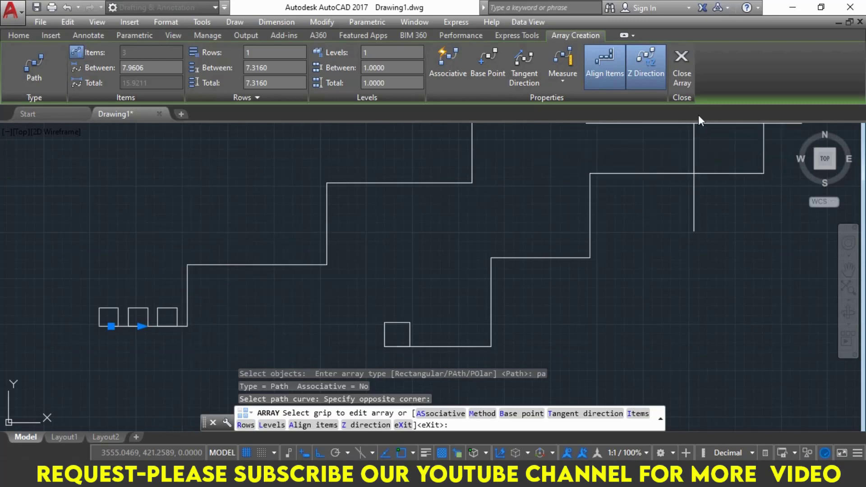
click(686, 80)
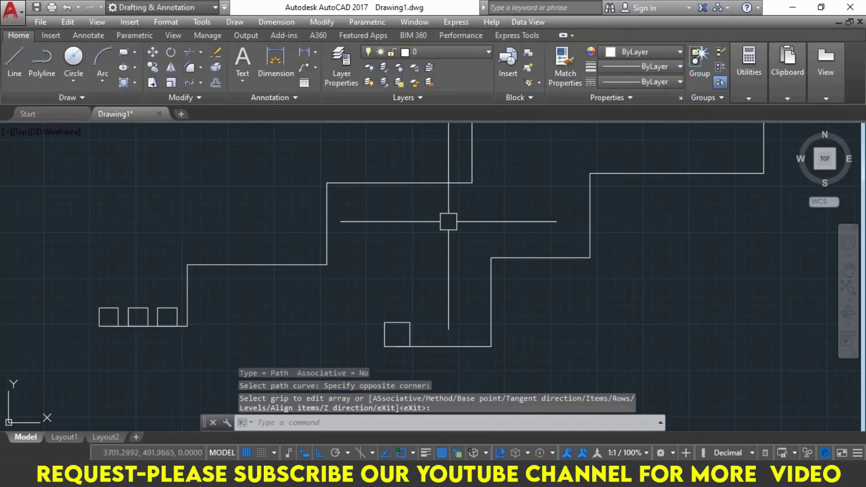
middle_drag(413, 225, 396, 230)
text(AR)
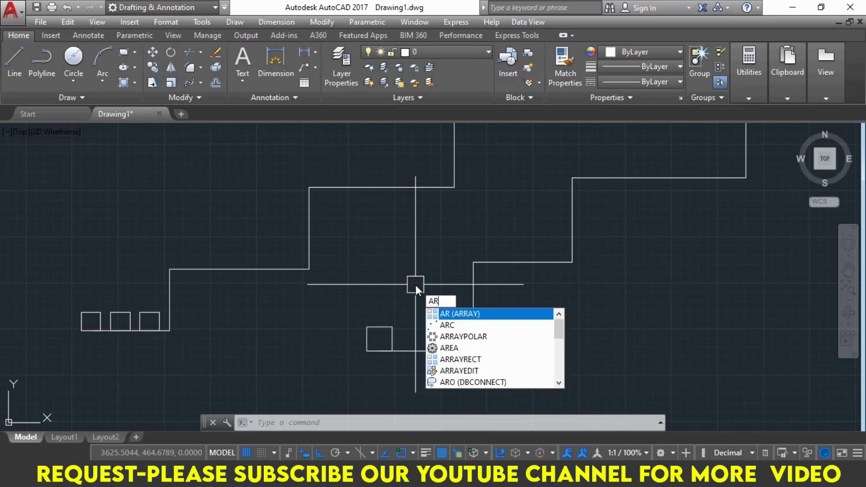
- Path-array the lower square along the right stair polyline with 20-unit item spacing
key(Return)
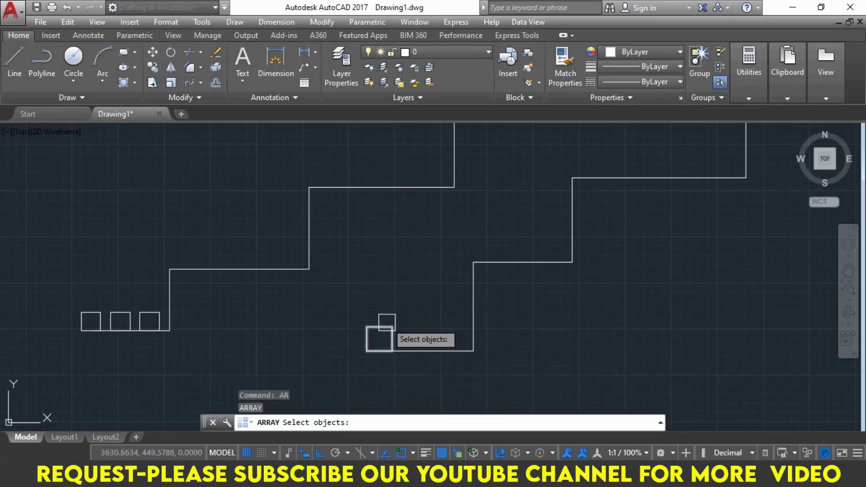
click(386, 322)
key(Return)
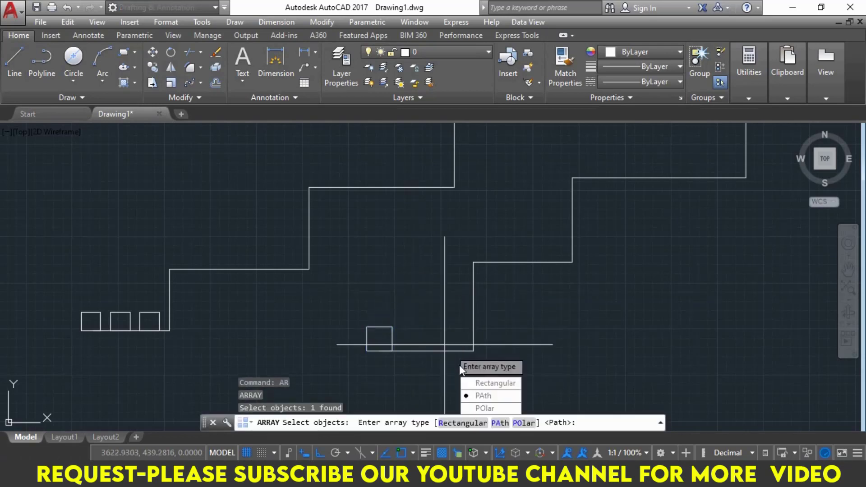
click(482, 397)
click(443, 363)
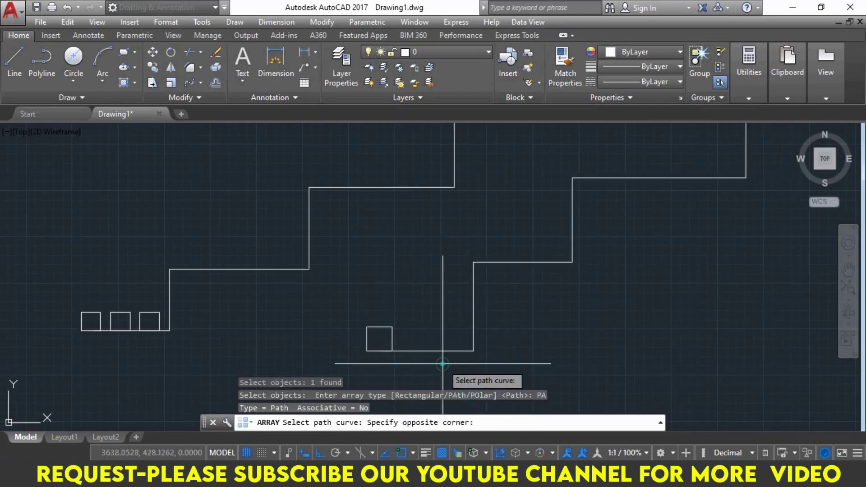
click(434, 345)
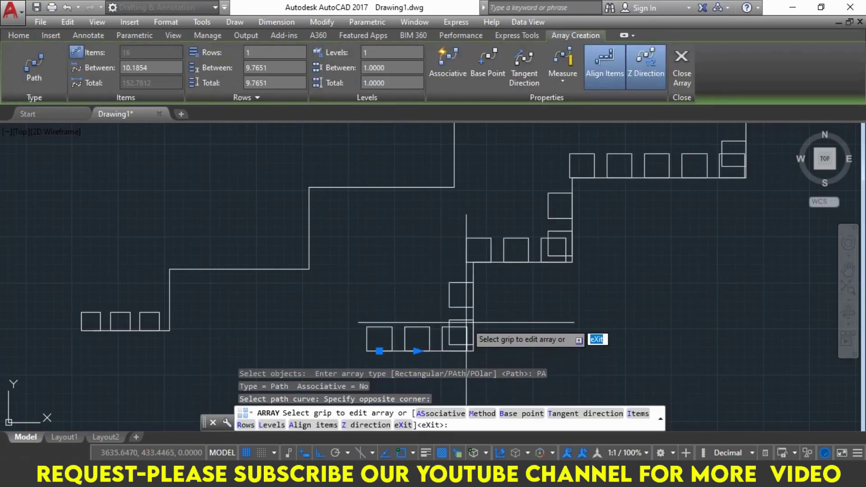
scroll(701, 282, down, 2)
middle_drag(567, 295, 431, 299)
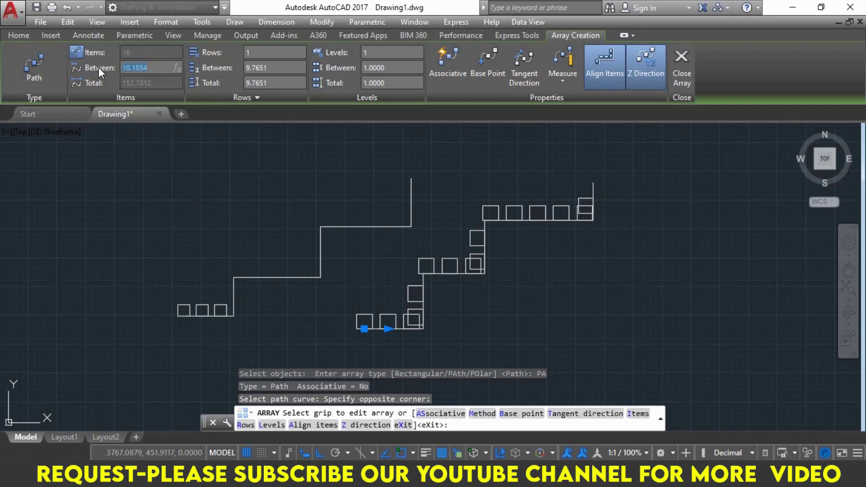
text(20)
key(Return)
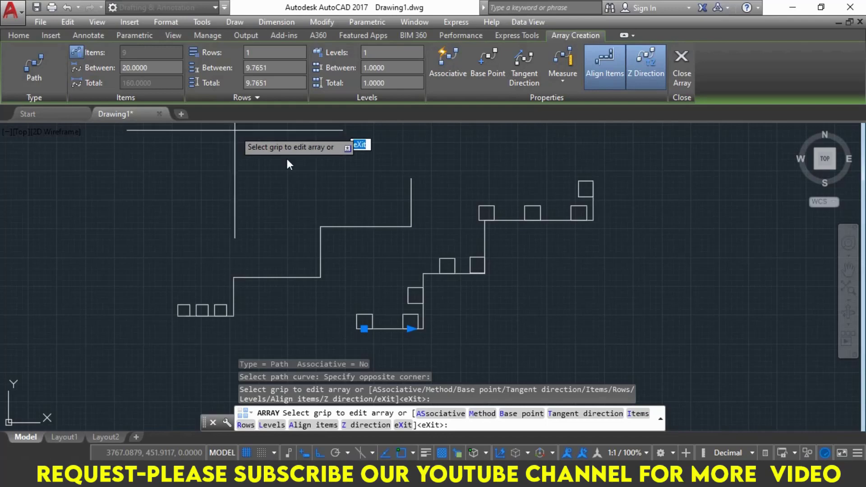
- Close the array and erase everything in the drawing
click(676, 82)
click(649, 183)
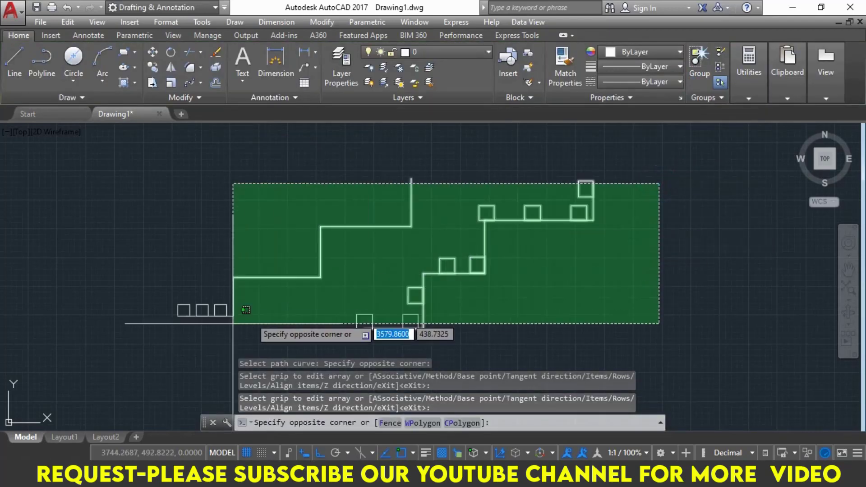
click(122, 351)
key(Return)
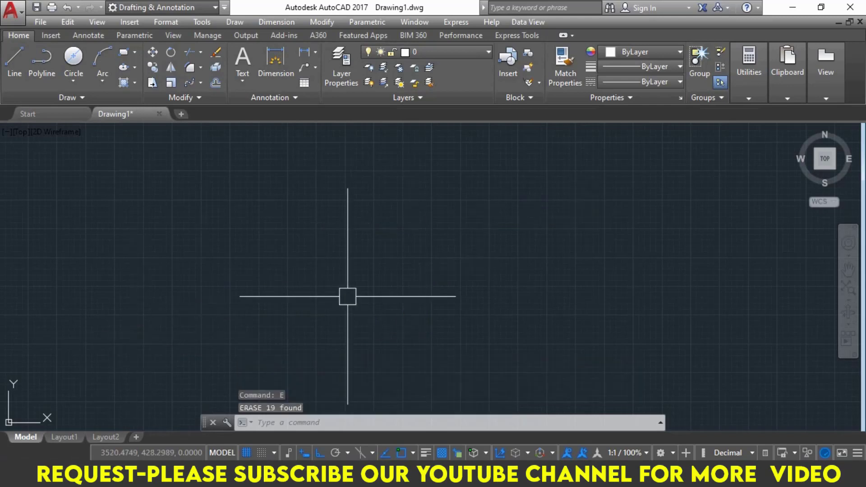
- Draw a large 3-point arc from left to right with Ortho turned off
click(98, 77)
click(123, 104)
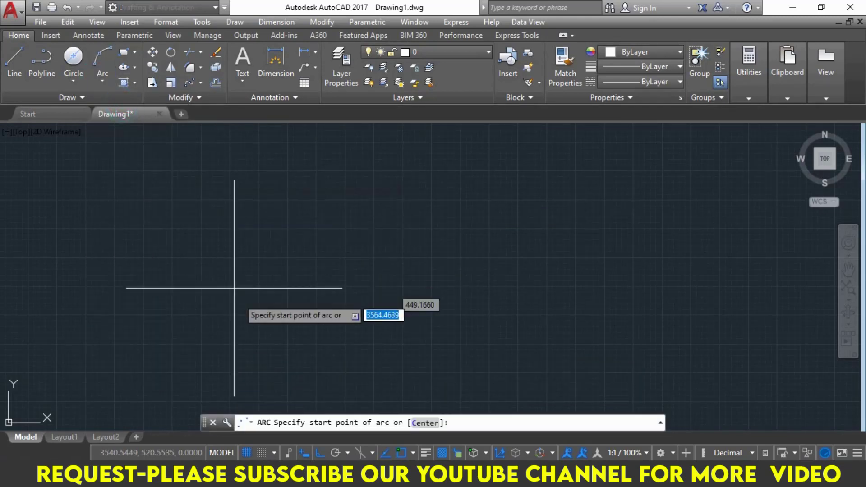
click(254, 335)
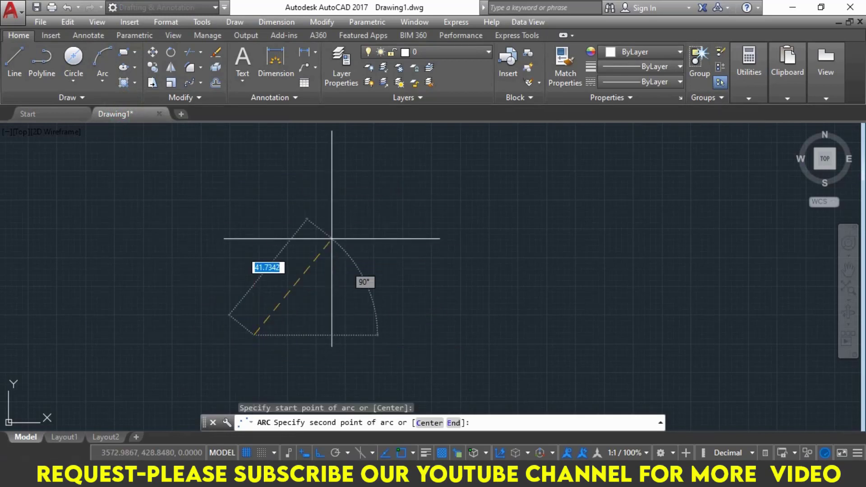
key(F8)
click(417, 204)
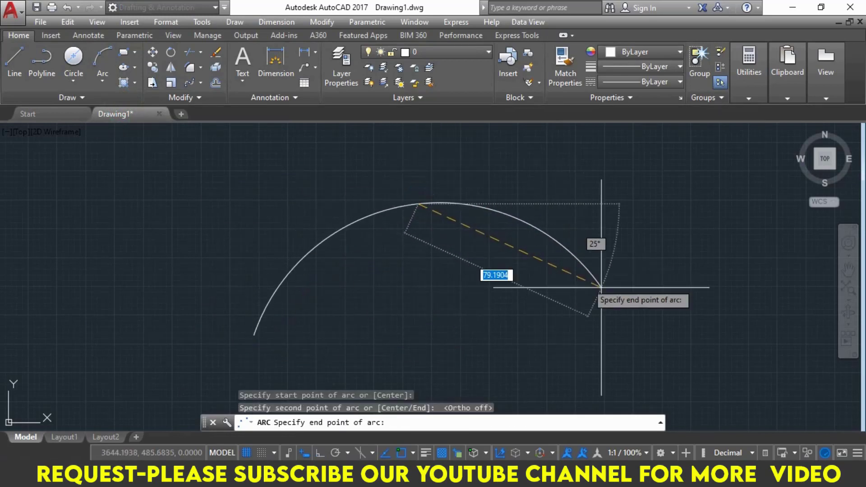
click(667, 331)
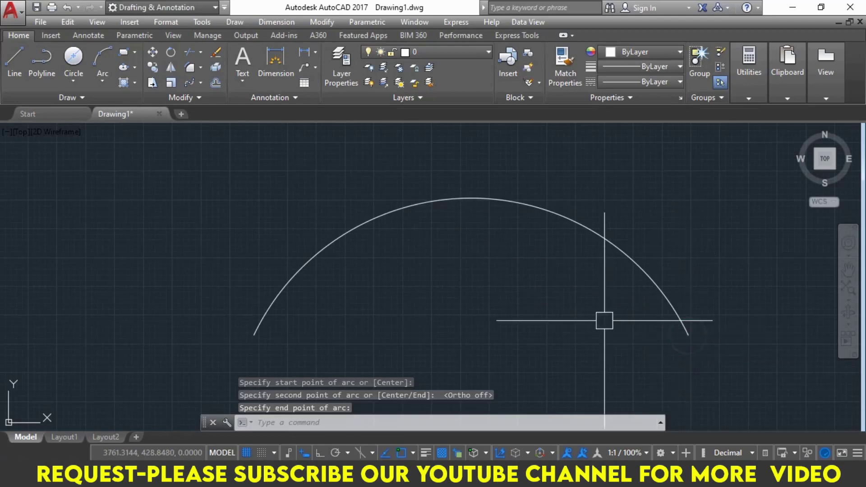
key(Escape)
key(Escape)
key(Escape)
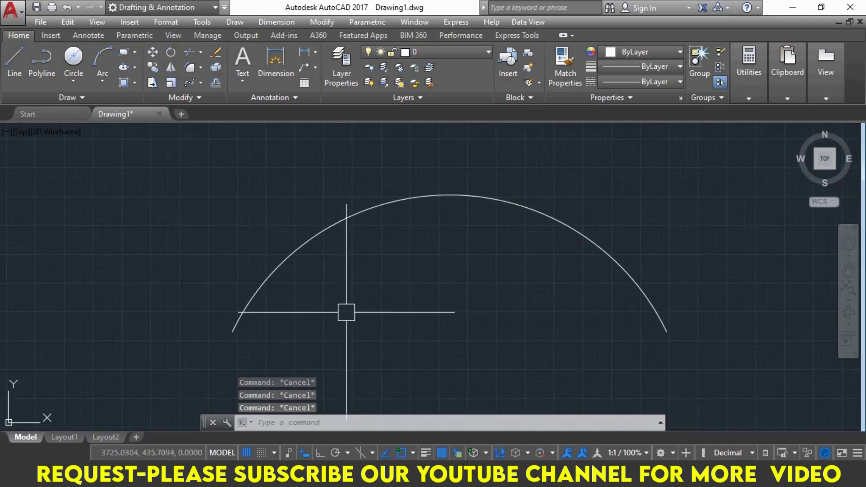
- Draw a small circle centred at the arc's left end
text(c)
key(Return)
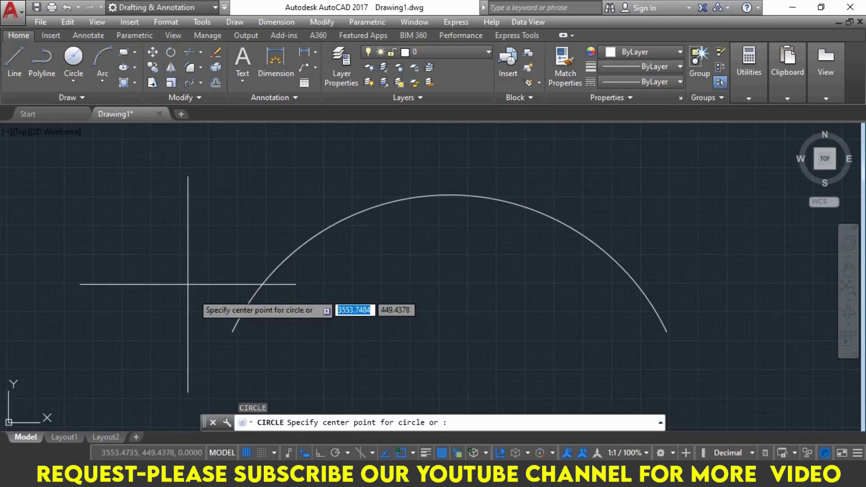
click(233, 332)
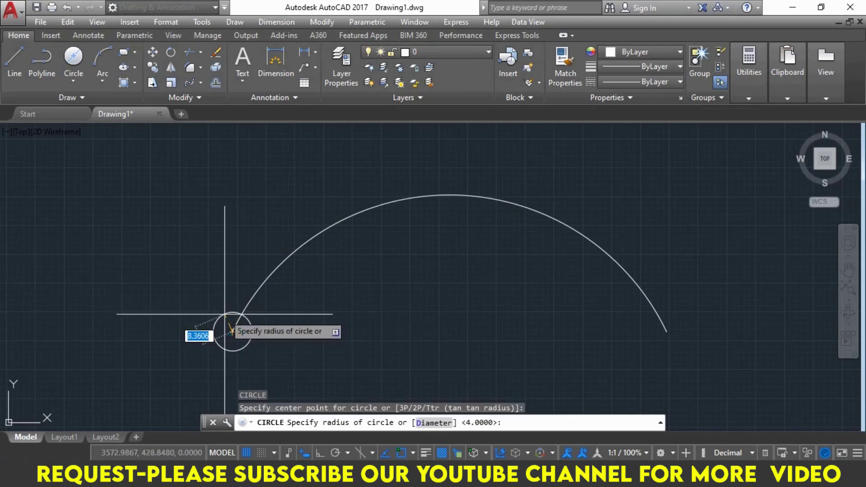
click(223, 315)
text(R)
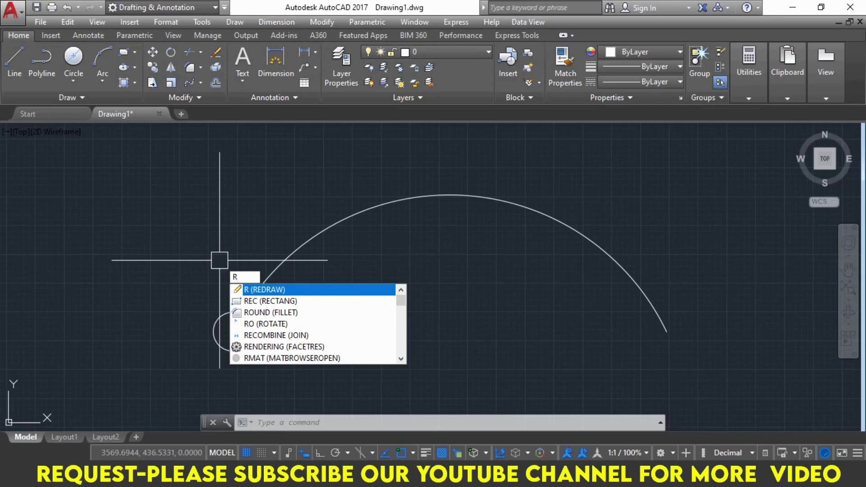
- Path-array the circle along the arc with 40-unit spacing between items
text(a)
key(BackSpace)
key(BackSpace)
text(a)
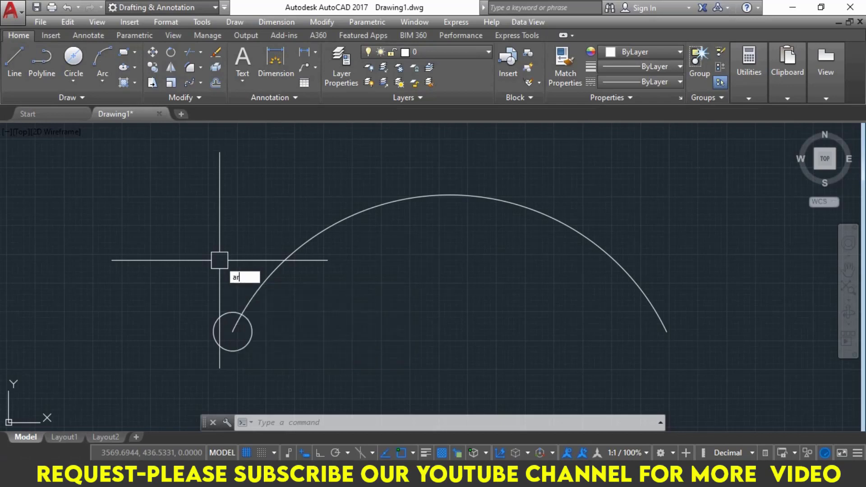
text(r)
key(Return)
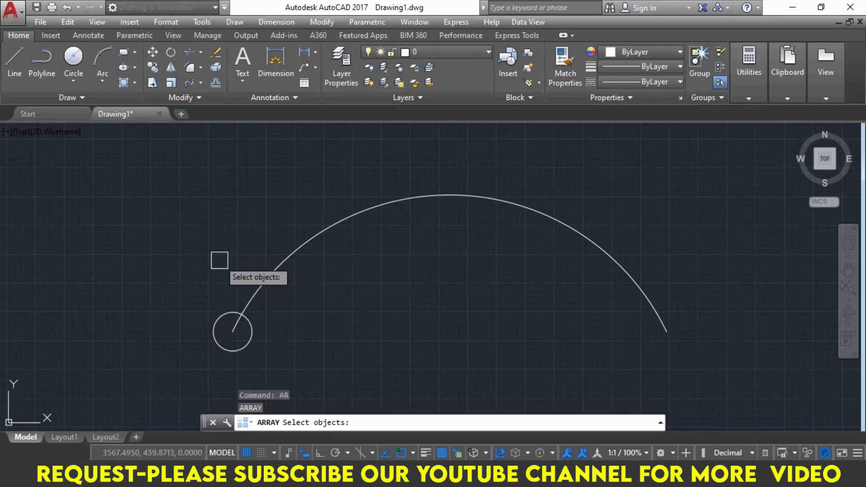
click(218, 317)
key(Return)
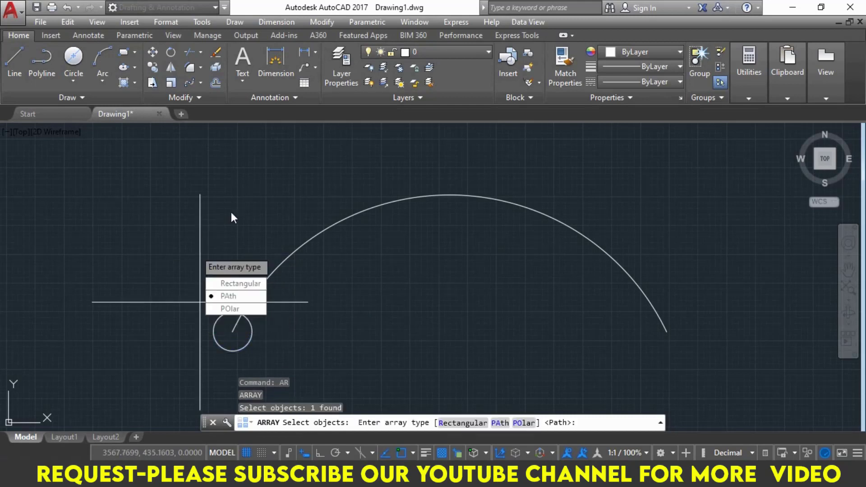
click(241, 296)
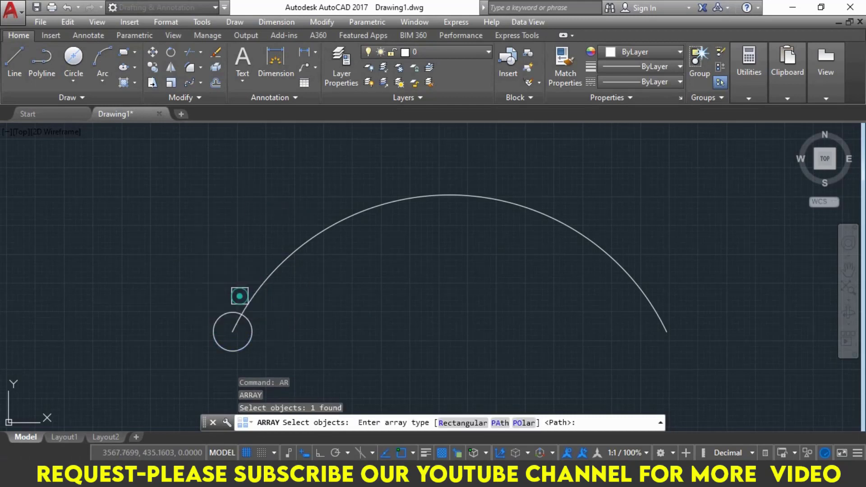
click(405, 204)
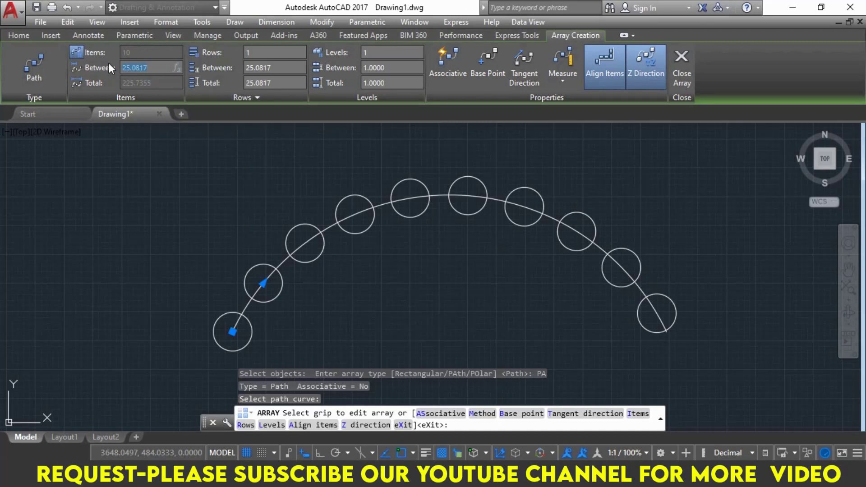
text(40)
key(Return)
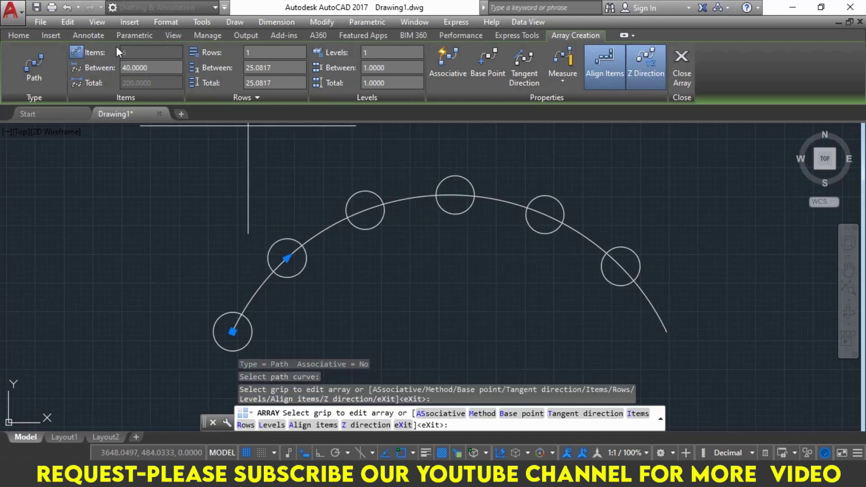
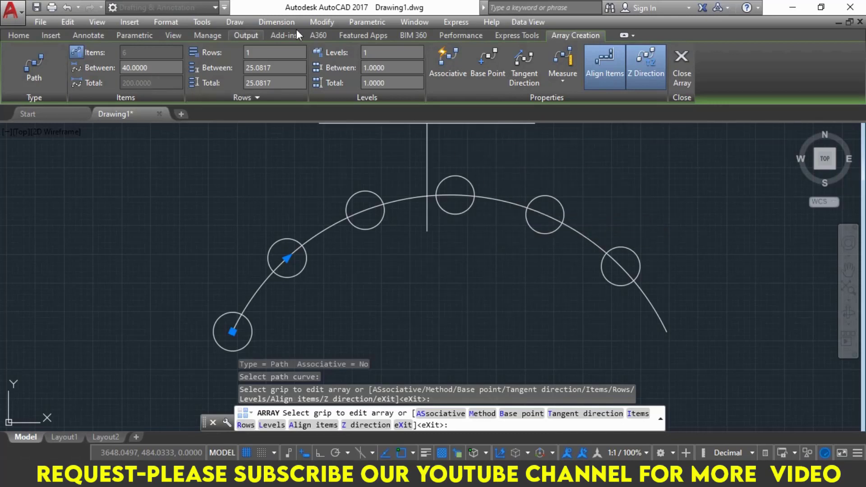
- Switch the arc path array to Divide spacing with 10 circles, then close the array
click(561, 82)
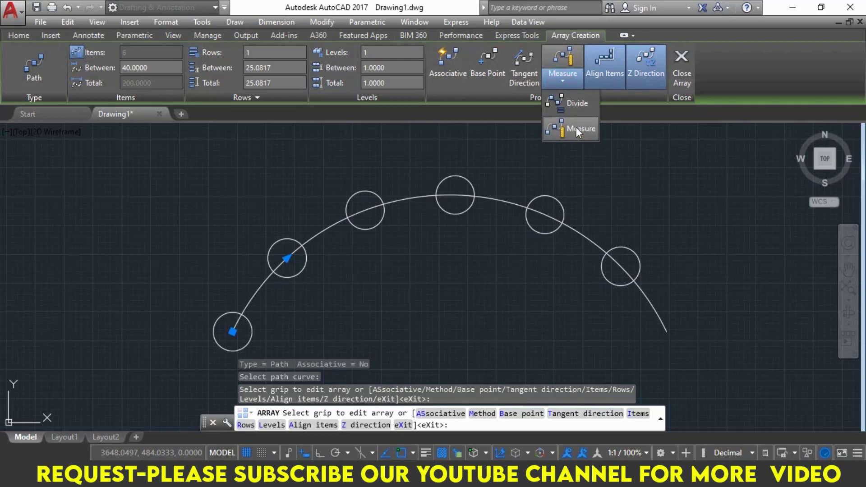
click(573, 104)
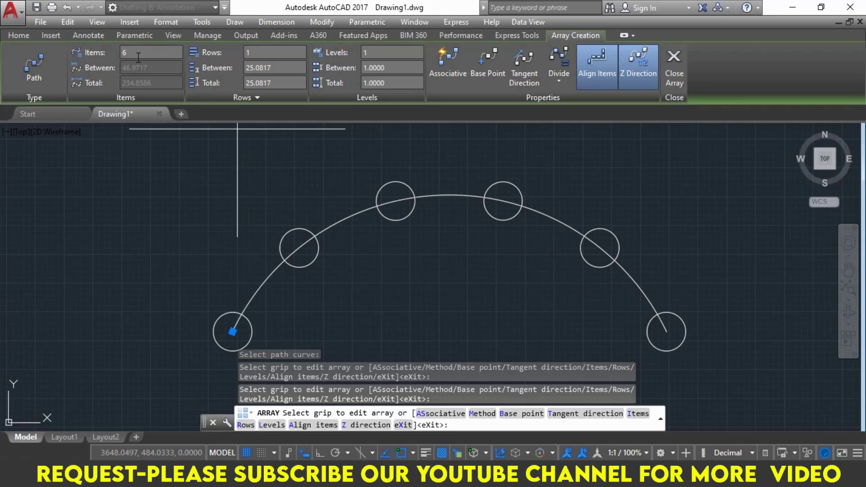
text(8)
key(Return)
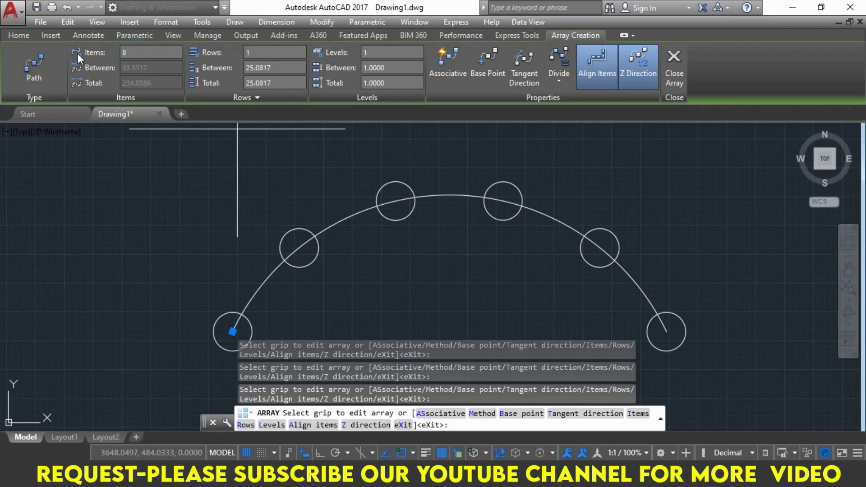
middle_drag(371, 197, 351, 187)
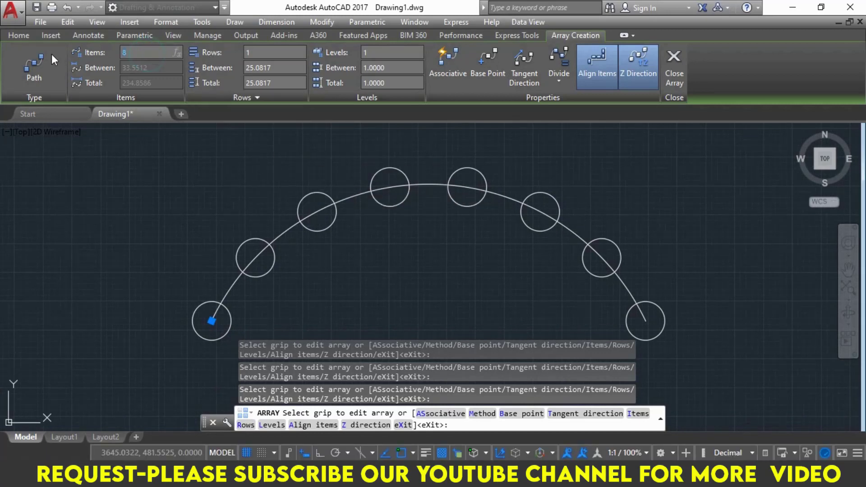
text(10)
key(Return)
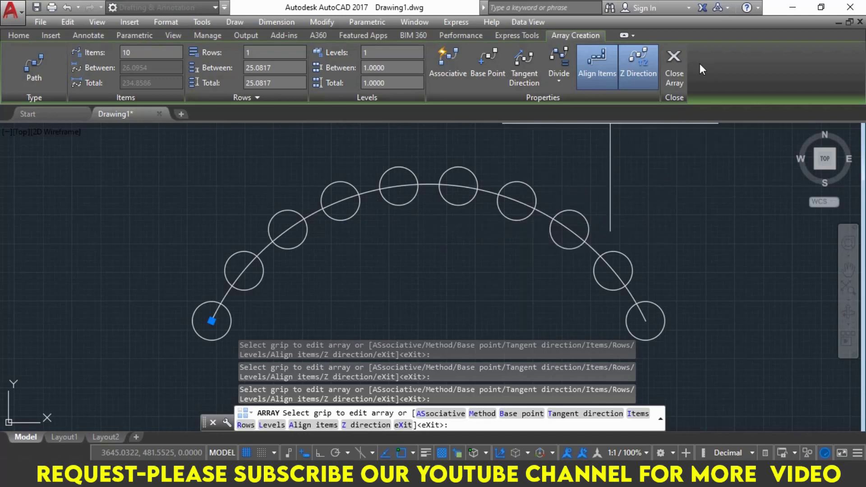
click(679, 65)
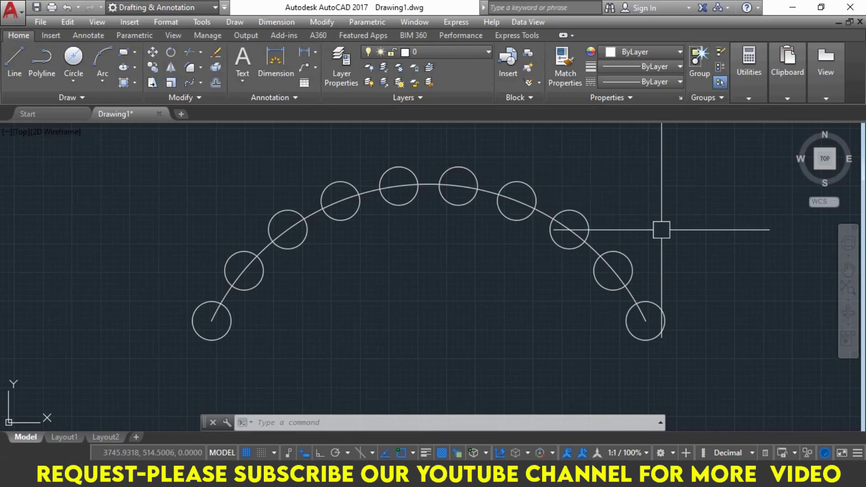
- Pan back to the arc and window-select all ten arrayed circles
middle_drag(662, 229, 637, 228)
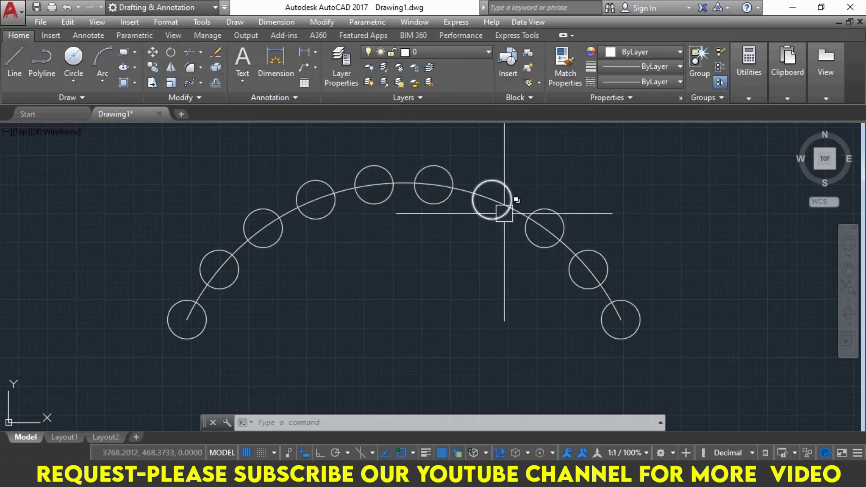
middle_drag(504, 213, 482, 209)
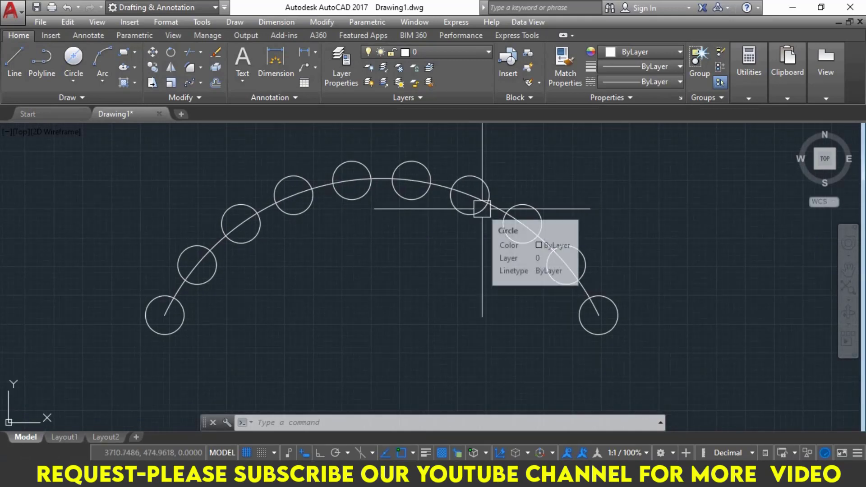
middle_drag(752, 252, 201, 259)
mouse_move(122, 253)
middle_down()
mouse_move(482, 262)
mouse_move(720, 228)
middle_up()
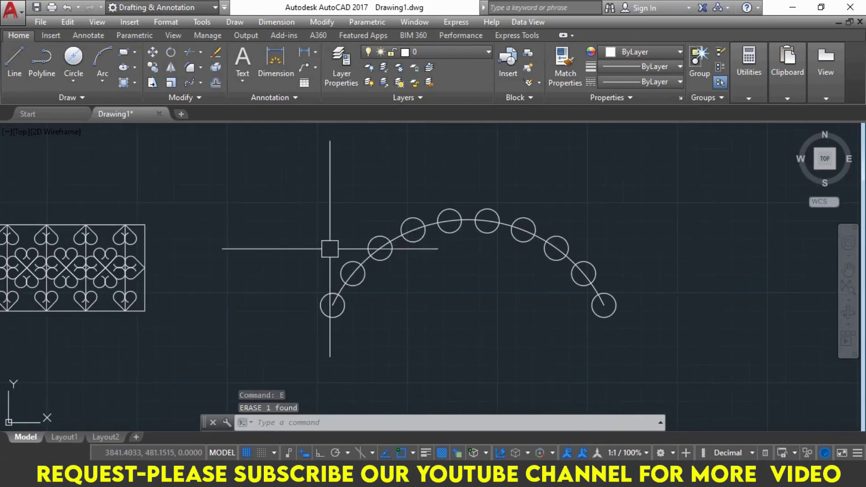
click(346, 264)
click(313, 136)
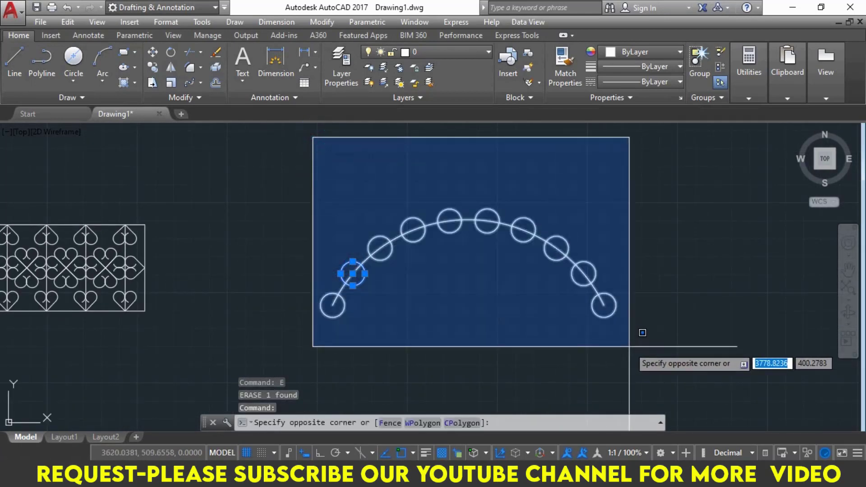
click(629, 358)
- Erase the selected circles, leaving only the bare arc centred in view
scroll(381, 243, up, 6)
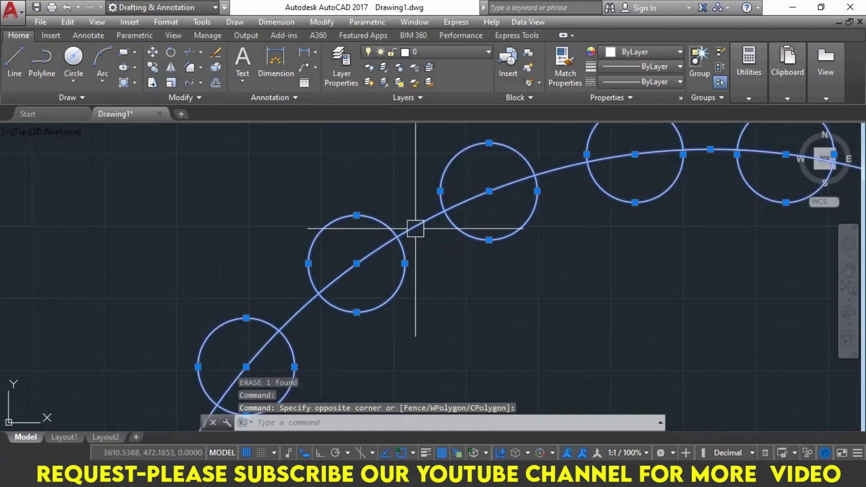
scroll(450, 294, down, 5)
text(e)
key(Return)
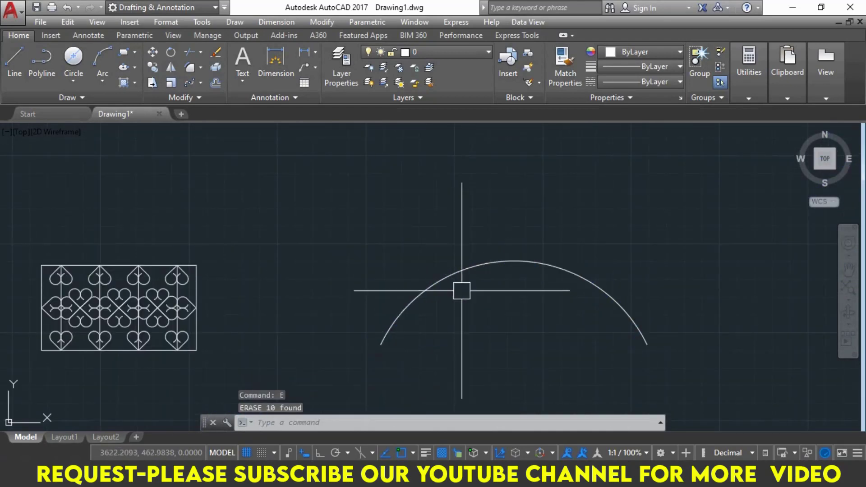
scroll(460, 290, up, 2)
middle_drag(482, 290, 468, 270)
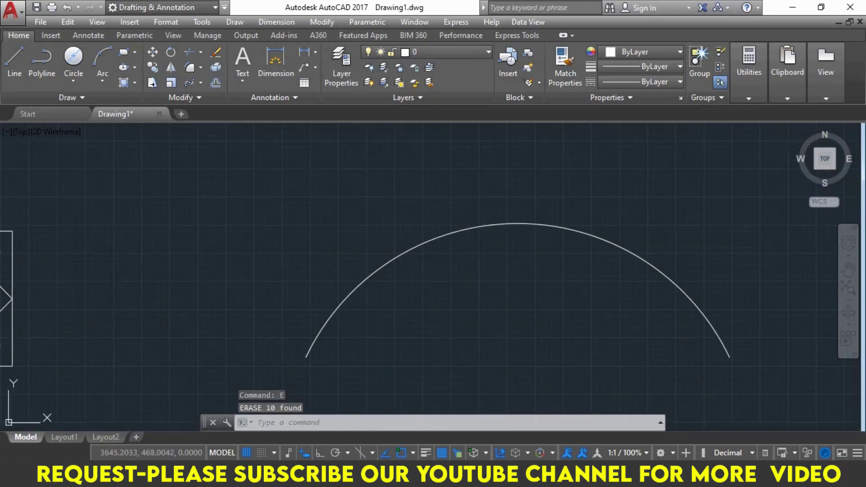
text(l)
key(Return)
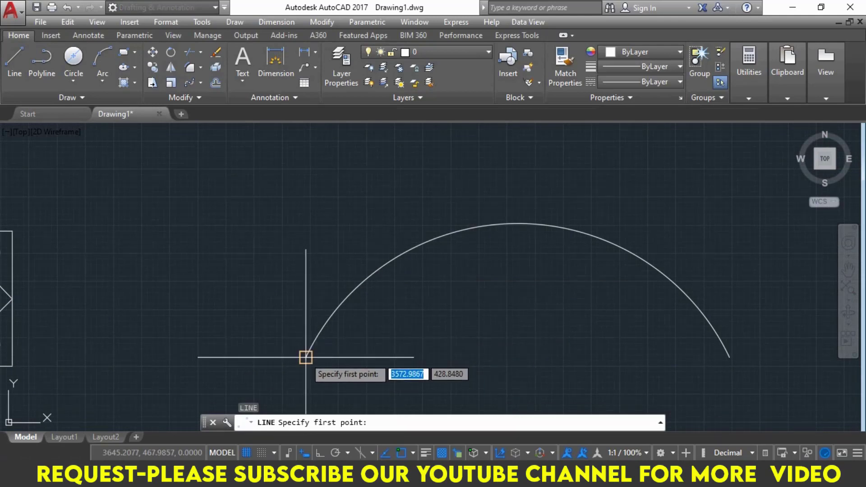
- Draw a short slanted line at the arc's left end
click(306, 357)
click(262, 317)
key(Return)
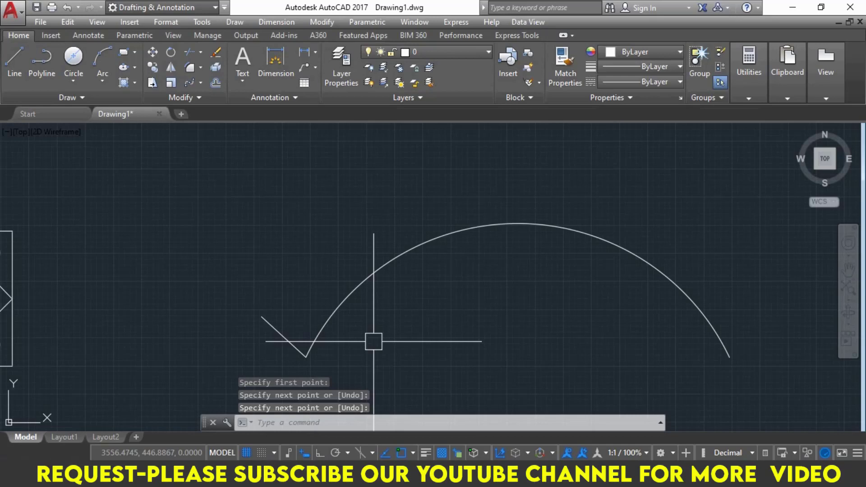
- Path-array the line along the arc, with items aligned to the curve and associative on
text(ar)
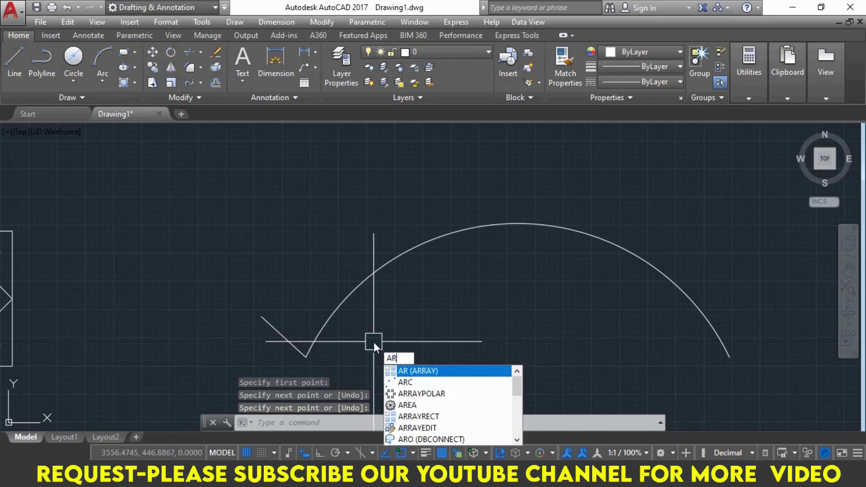
key(Return)
click(276, 335)
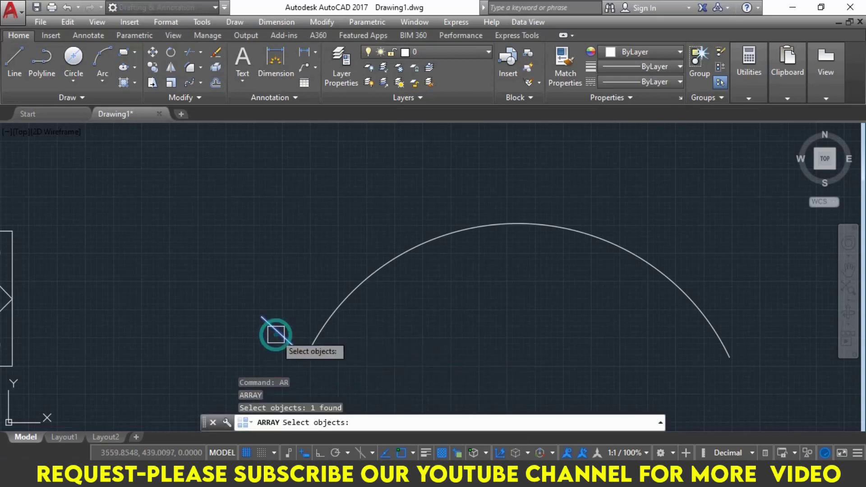
key(Return)
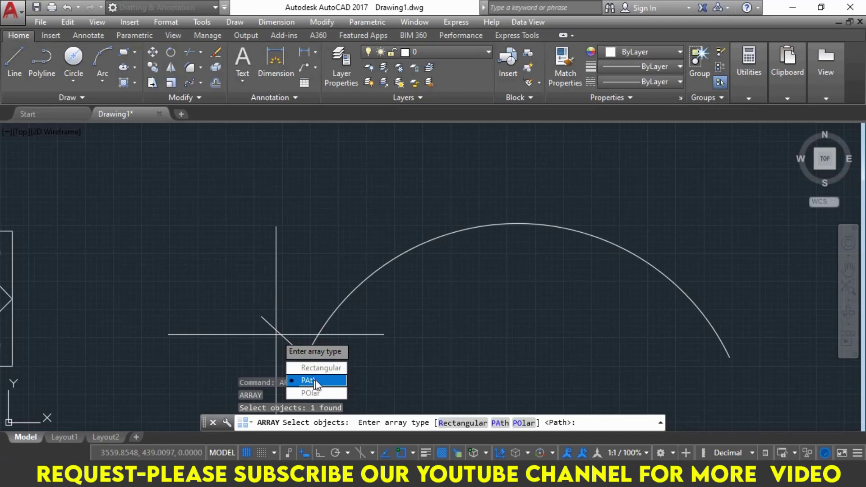
click(315, 380)
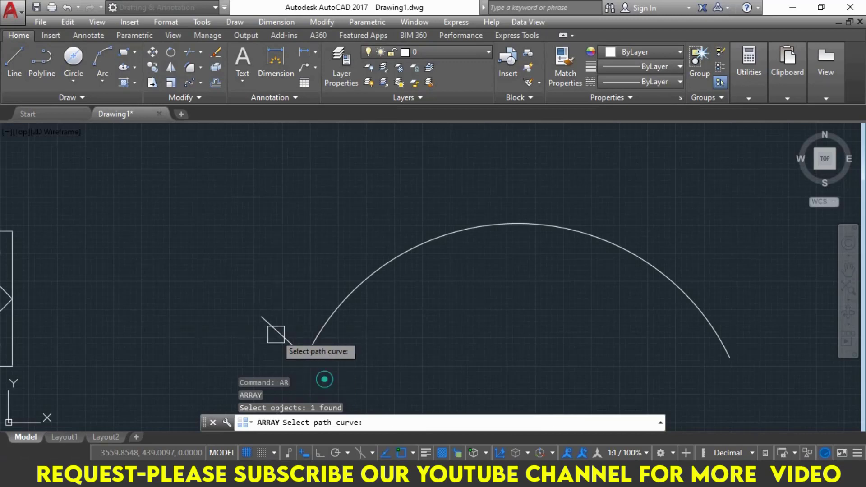
click(418, 237)
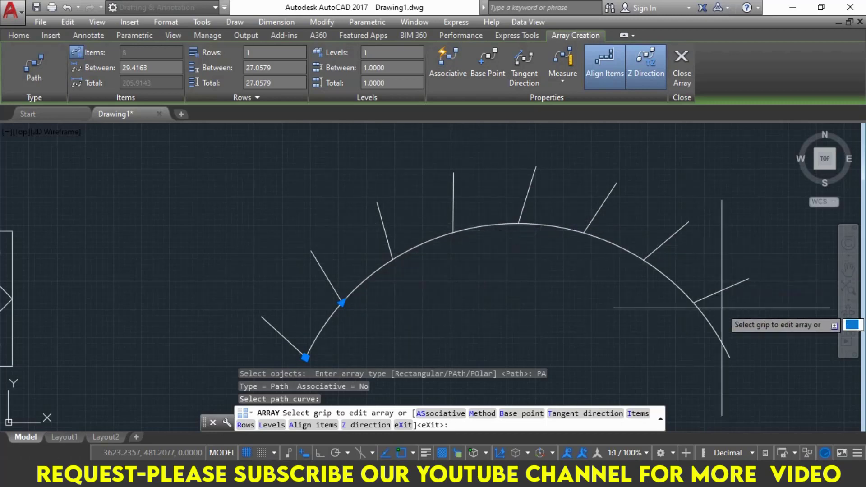
click(609, 64)
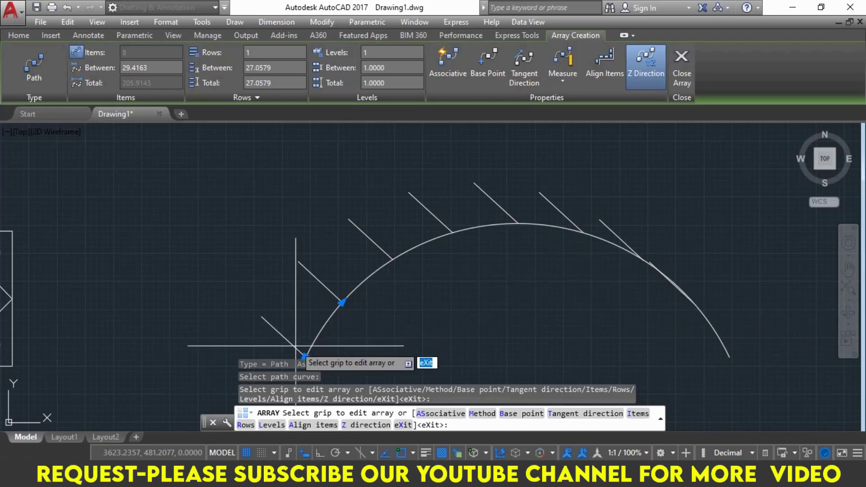
click(594, 69)
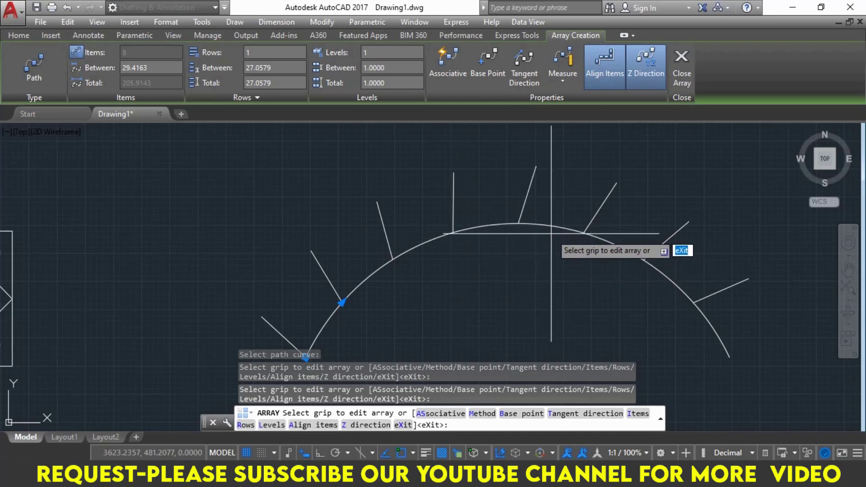
middle_drag(548, 233, 501, 213)
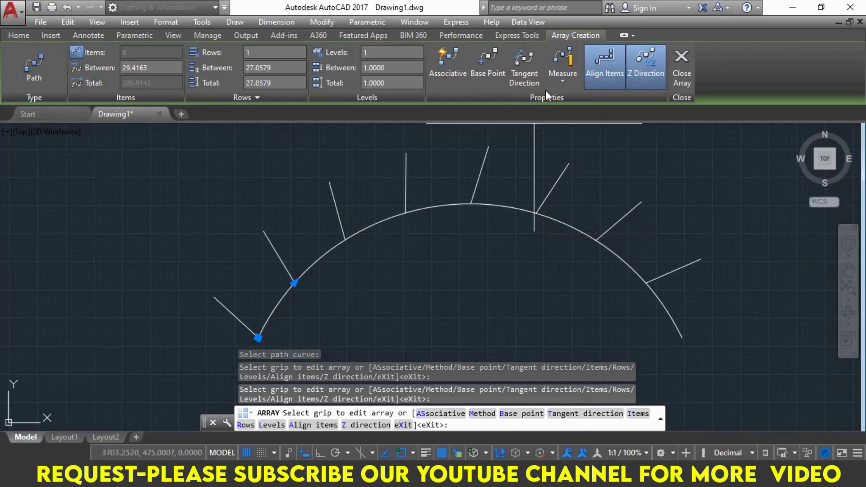
click(459, 64)
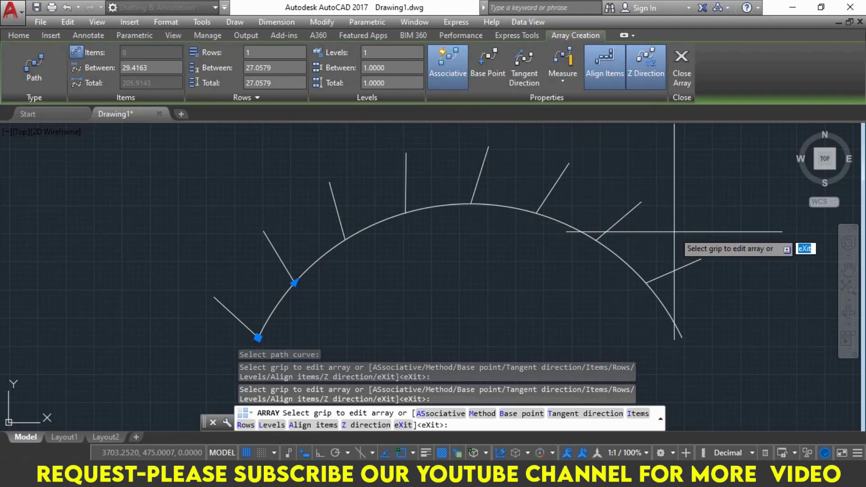
key(Return)
click(625, 217)
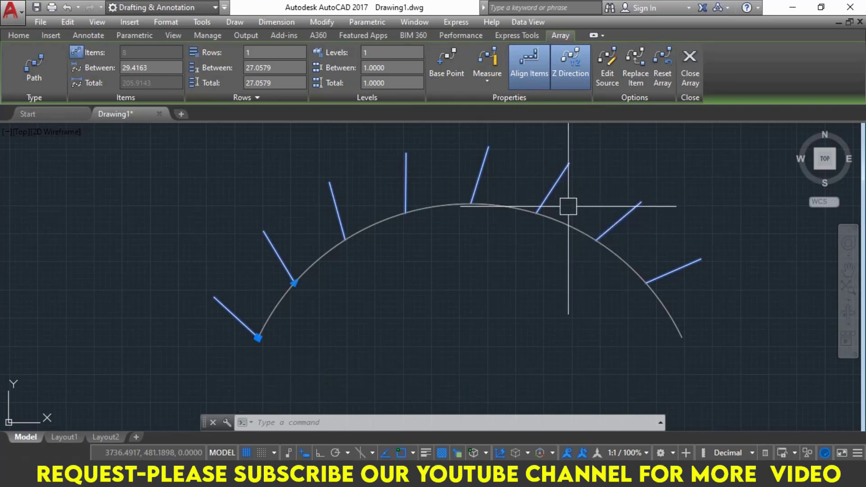
- Erase the line array and arc, then draw a circle of radius 100
click(665, 318)
text(e)
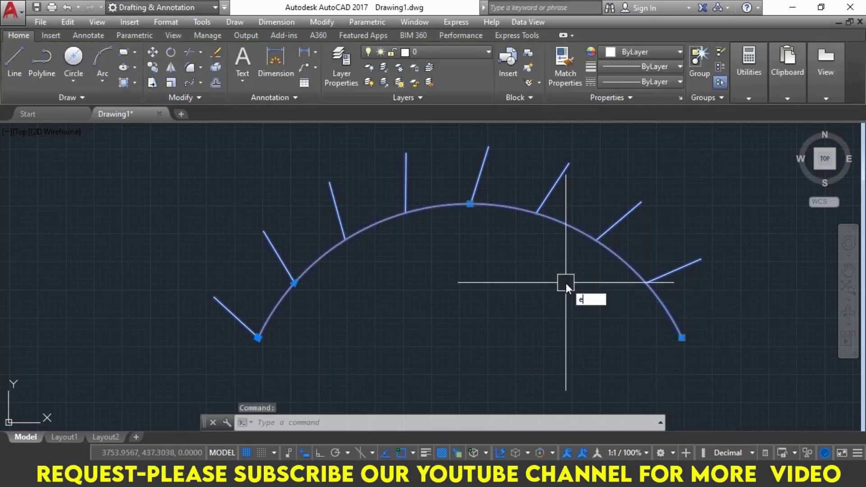
key(Return)
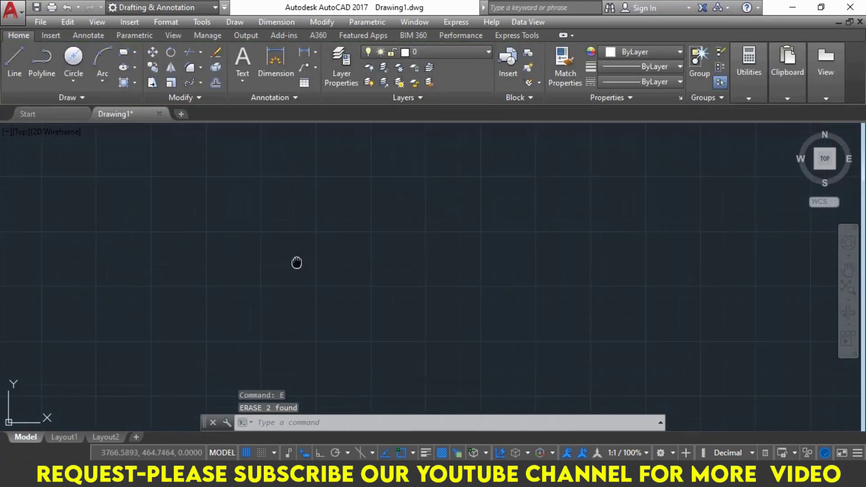
middle_drag(296, 263, 266, 267)
key(Return)
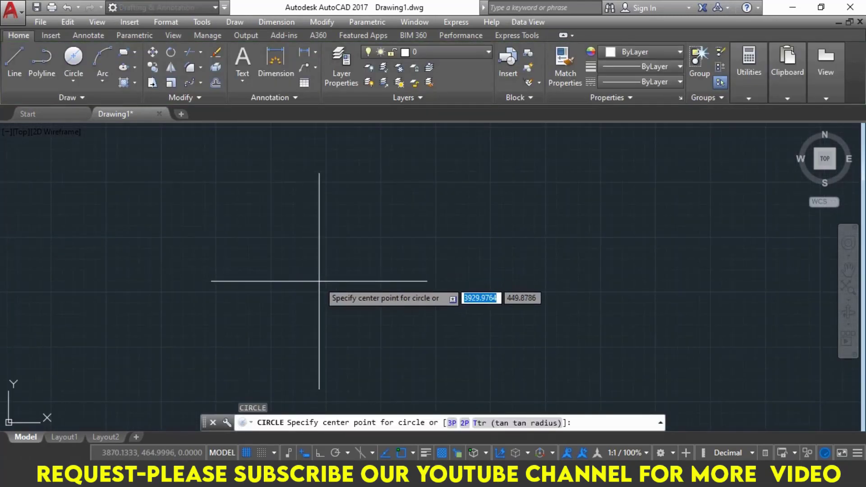
click(369, 310)
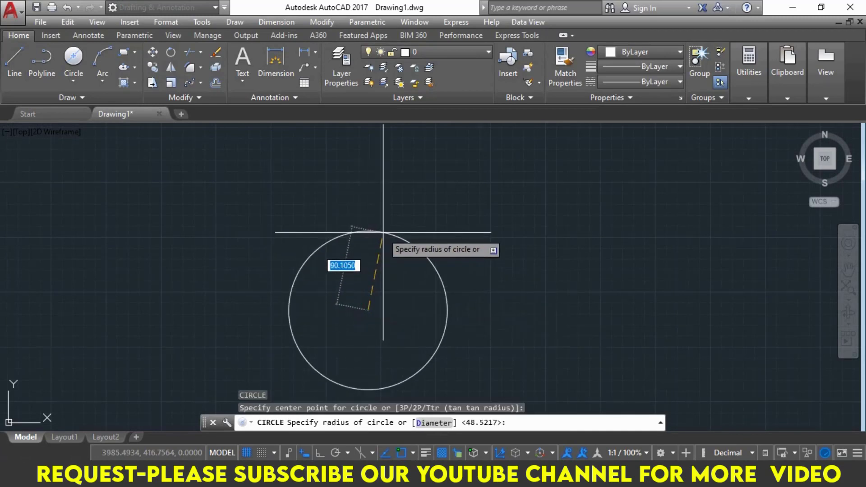
mouse_move(490, 283)
middle_down()
mouse_move(437, 268)
mouse_move(422, 238)
middle_up()
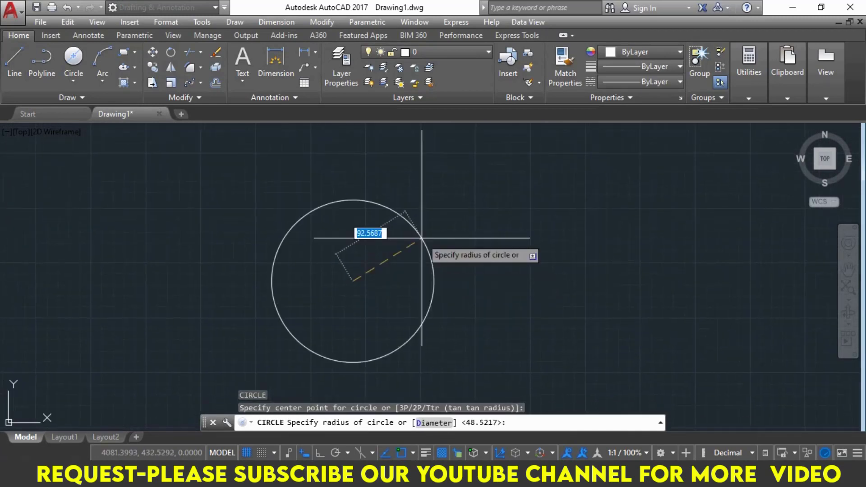
text(00)
key(Return)
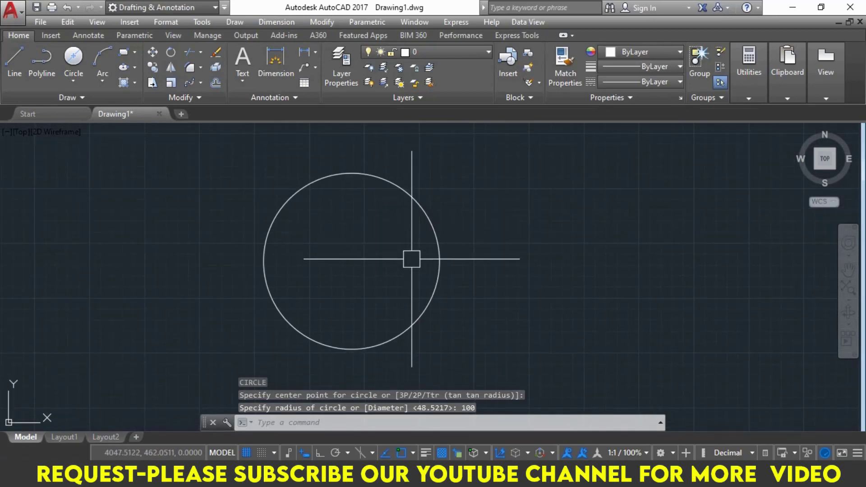
- Add a small circle centred on the big circle's right quadrant
key(Return)
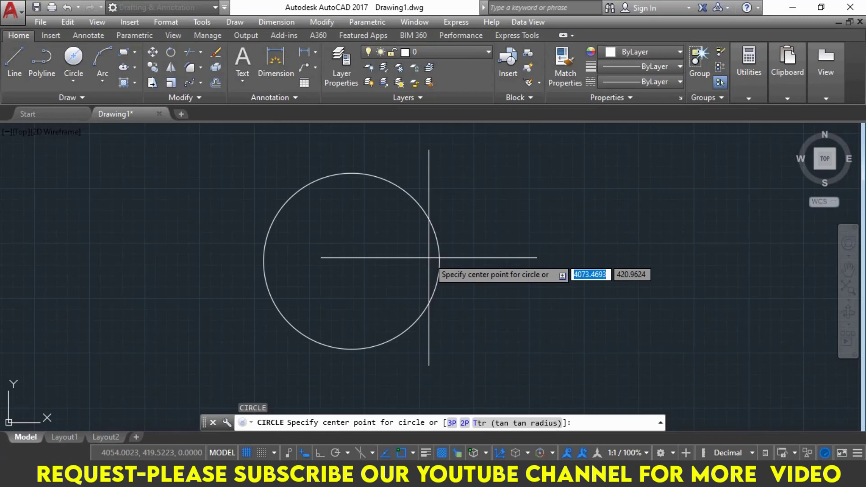
click(439, 260)
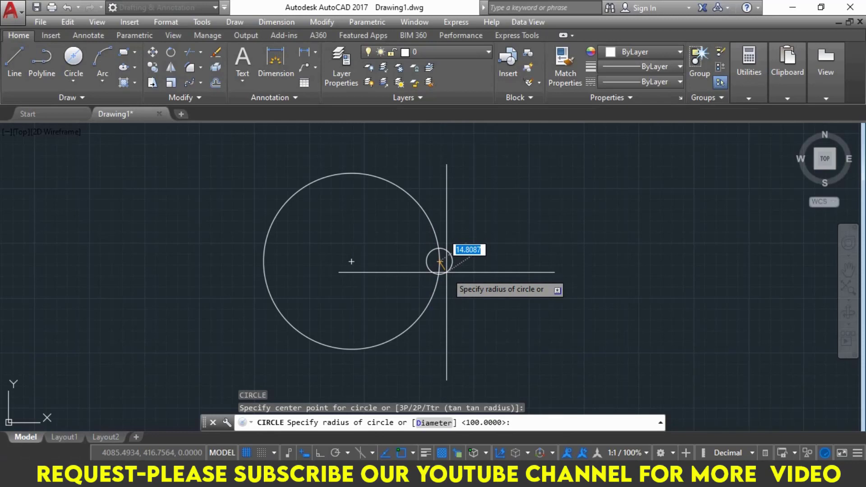
click(446, 272)
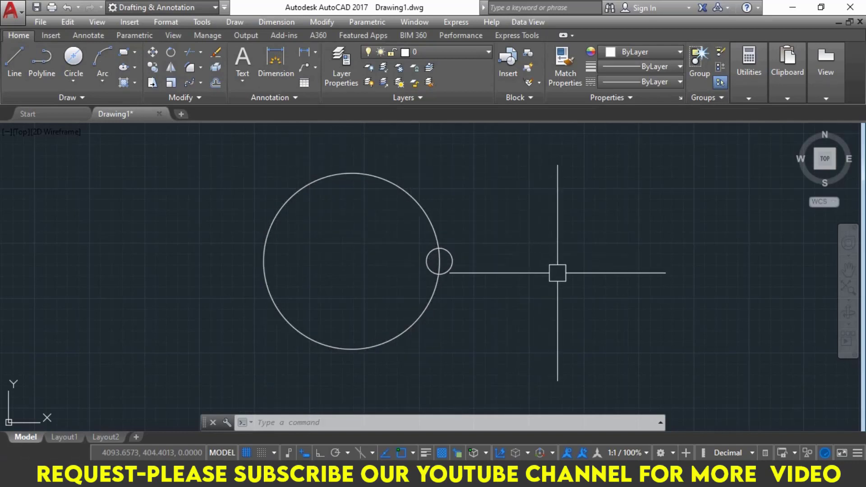
text(AR)
key(Return)
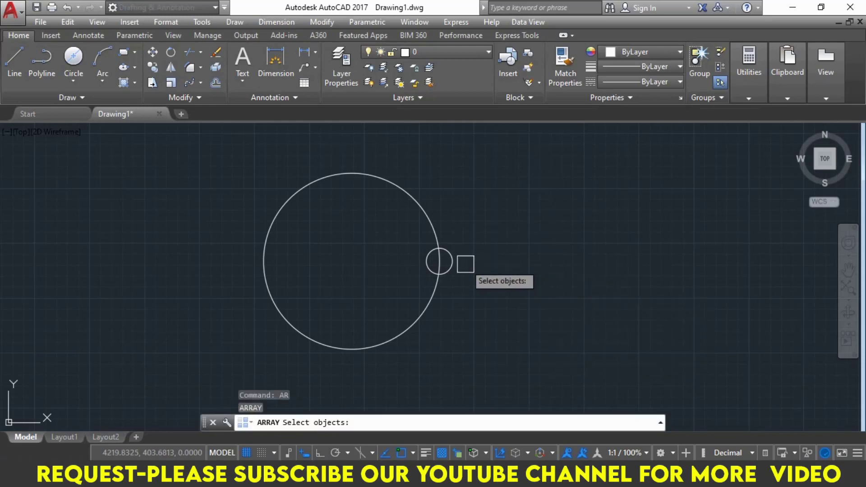
- Polar-array the small circle around the big circle's centre
click(452, 261)
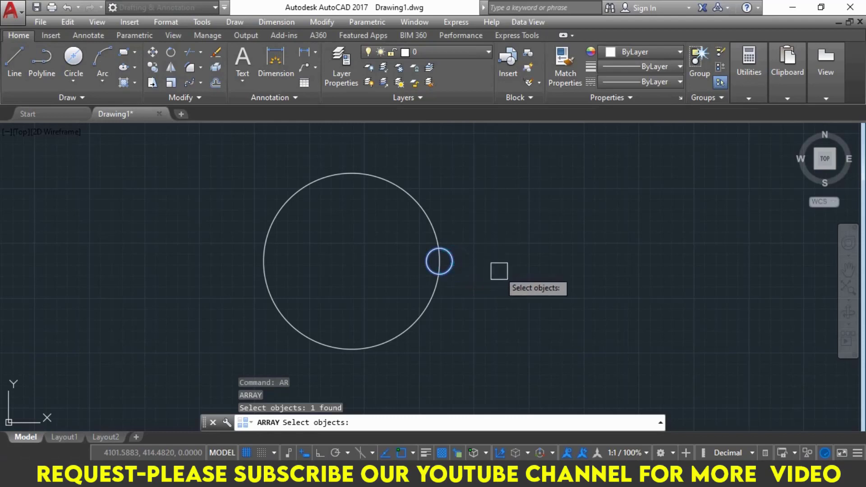
key(Return)
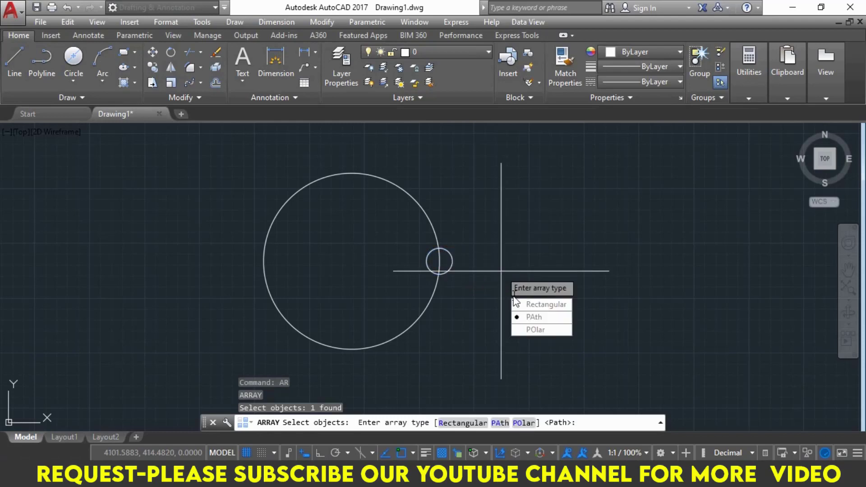
click(536, 329)
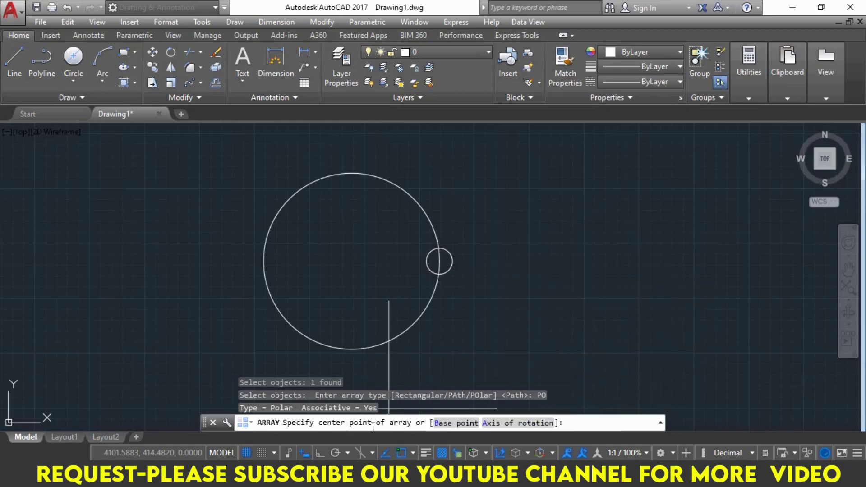
click(351, 261)
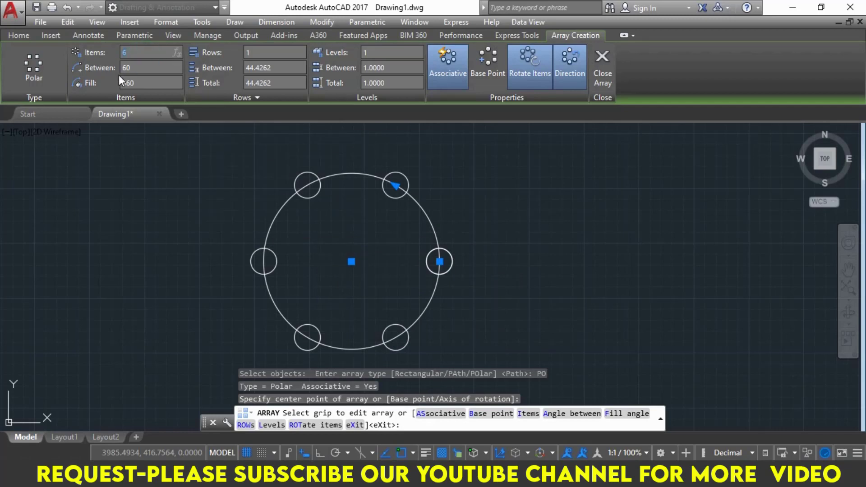
text(15)
- Set the polar array to 15 items filling 180° over the upper half
key(Return)
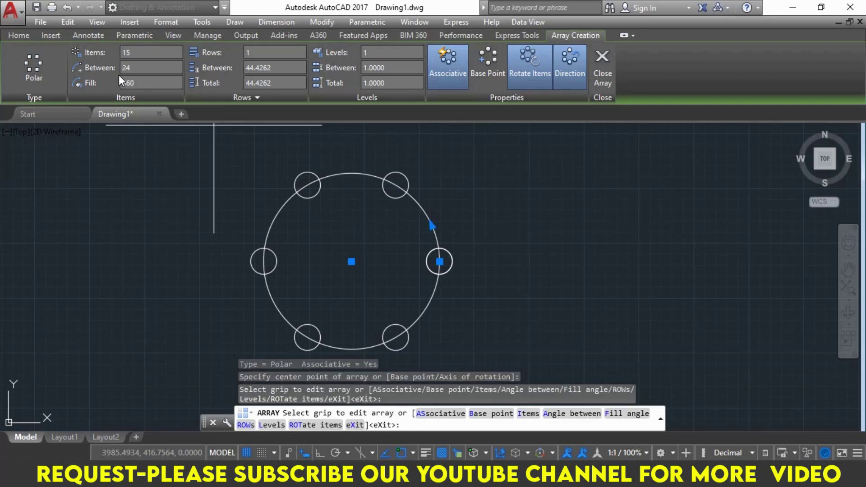
click(140, 66)
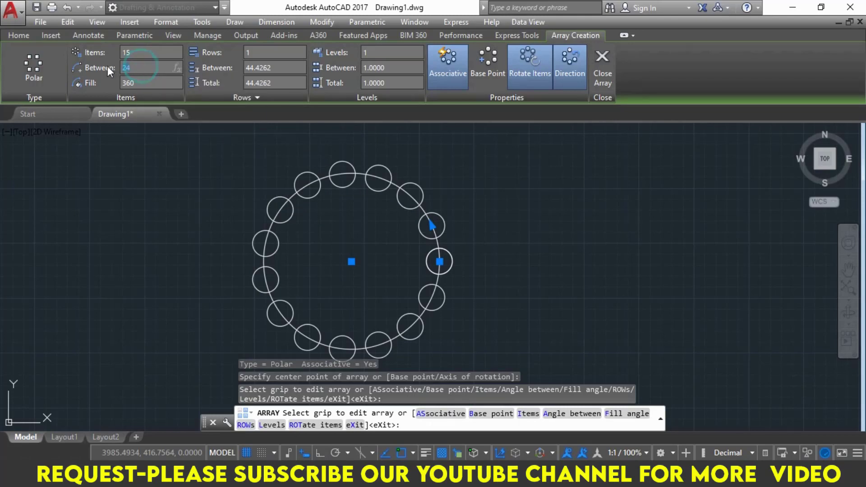
text(20)
key(Return)
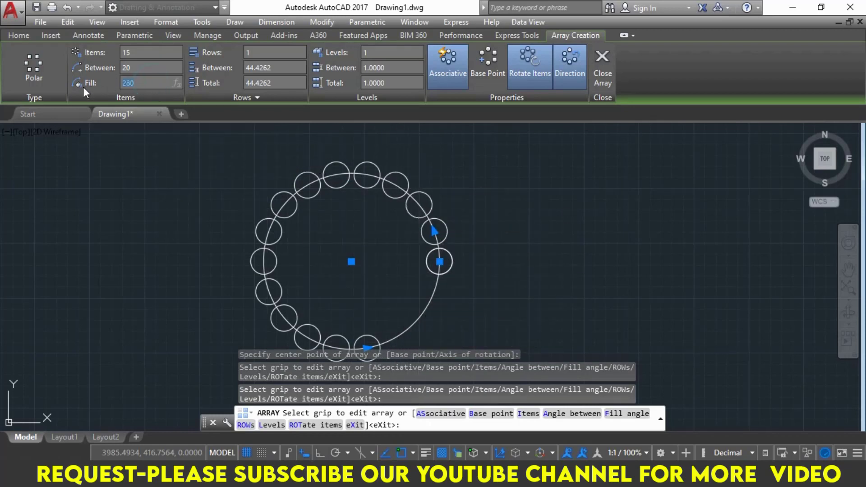
text(360)
key(Return)
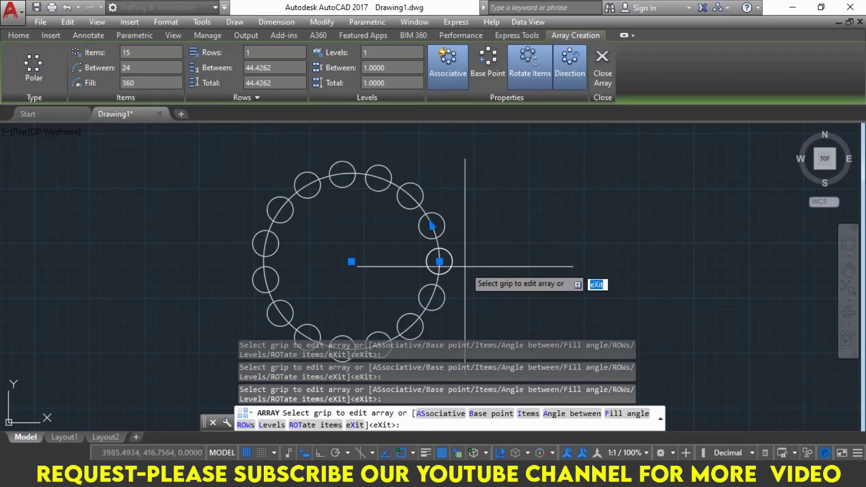
middle_drag(459, 259, 456, 236)
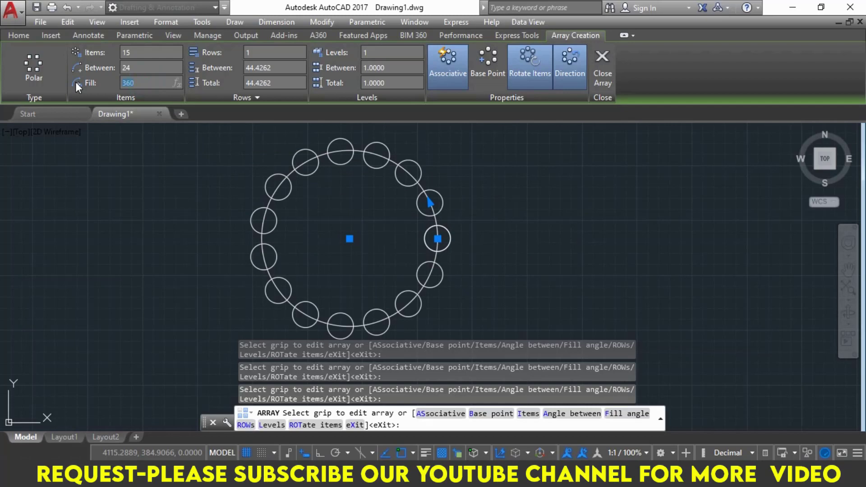
text(180)
key(Return)
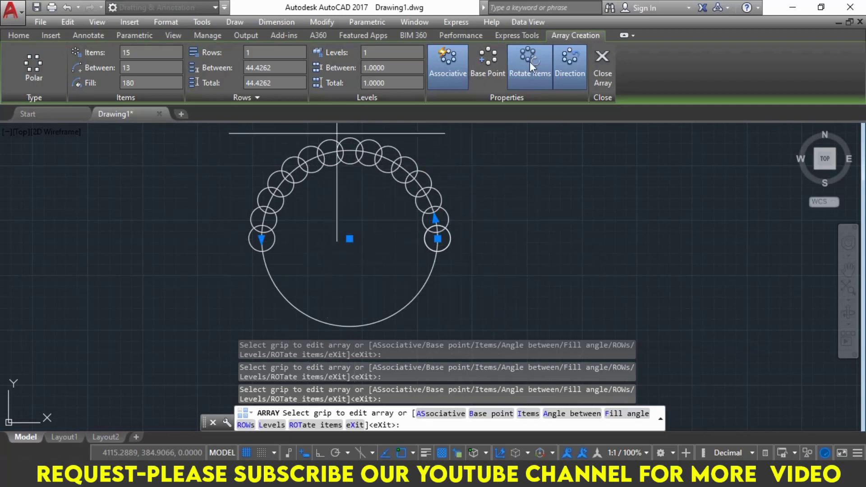
click(576, 62)
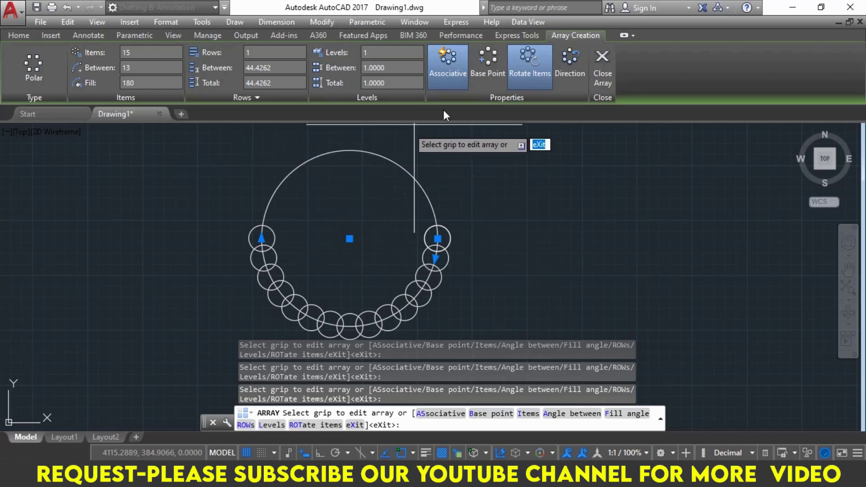
click(564, 63)
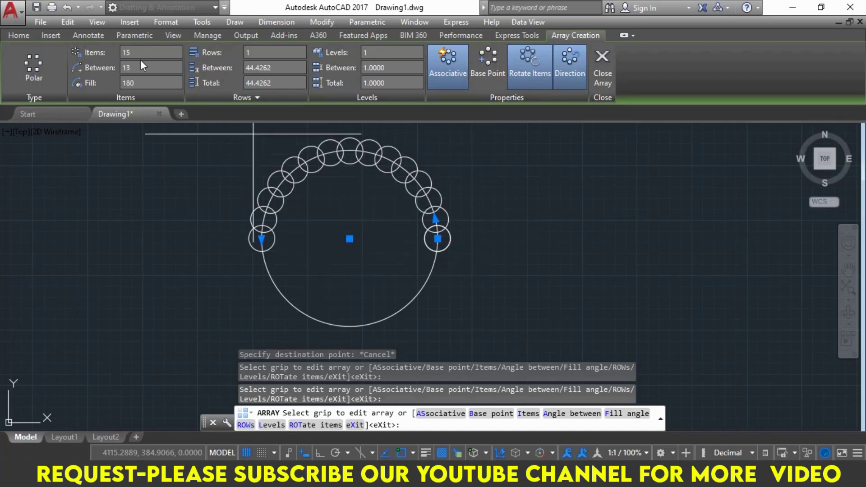
- Give the polar array 3 rows of rings and close it
click(261, 55)
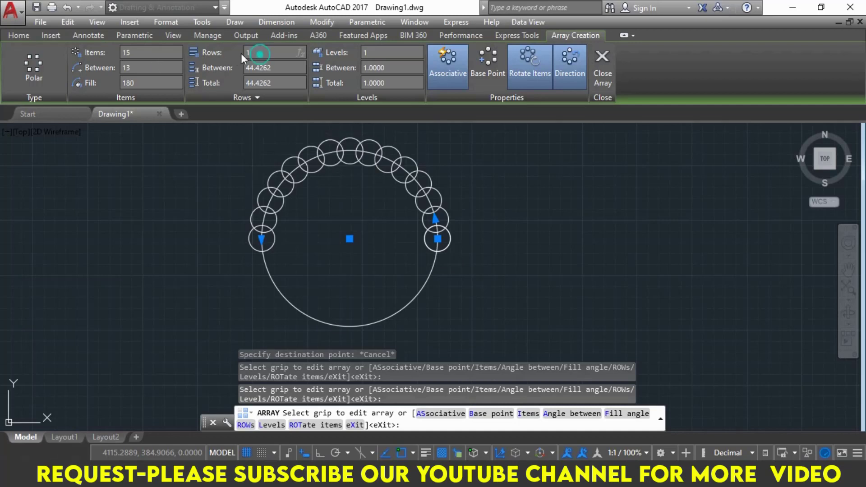
text(2)
key(Return)
scroll(328, 218, up, 2)
scroll(328, 219, down, 2)
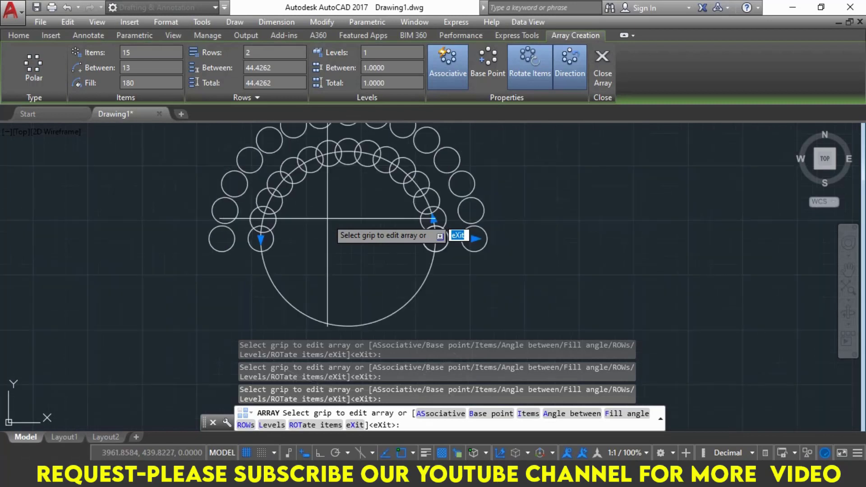
middle_drag(333, 216, 332, 262)
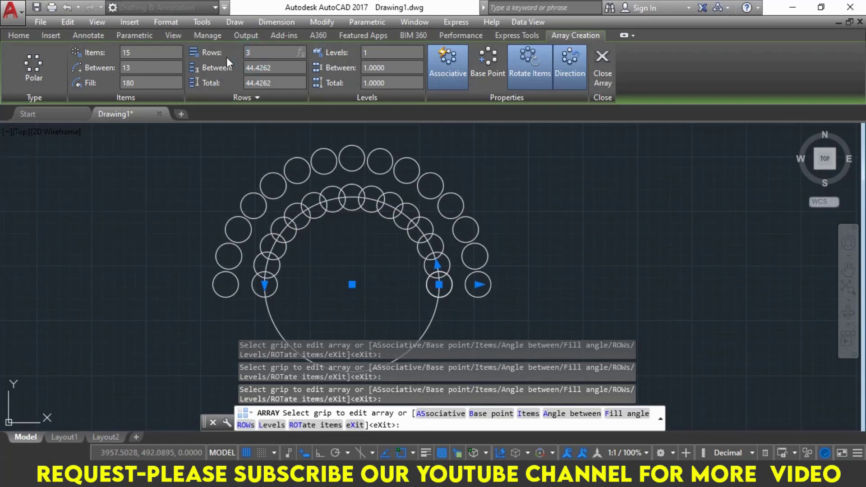
text(3)
key(Return)
scroll(409, 254, down, 2)
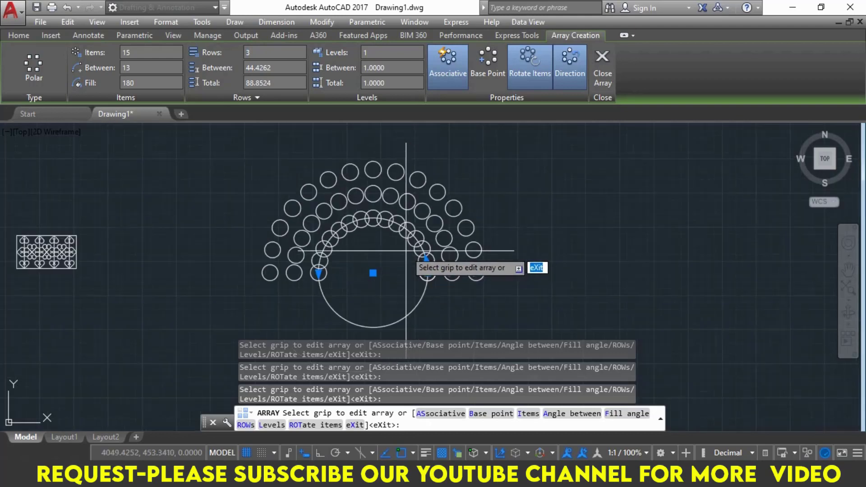
middle_drag(397, 251, 402, 258)
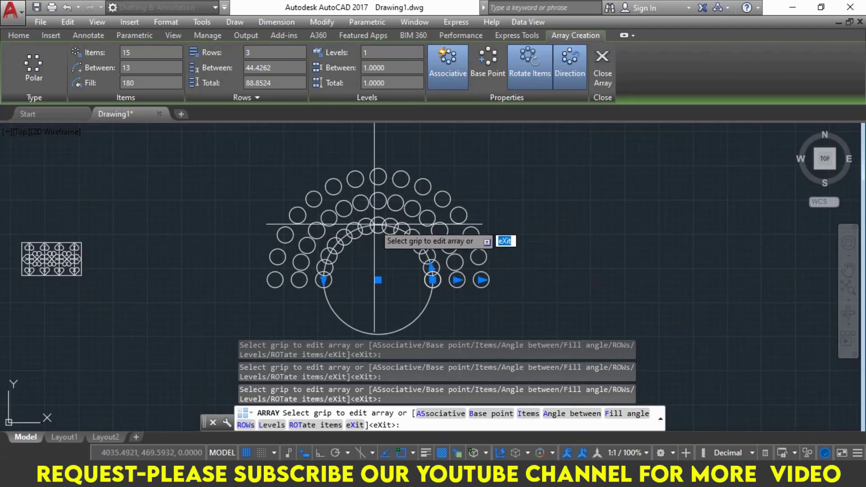
click(289, 68)
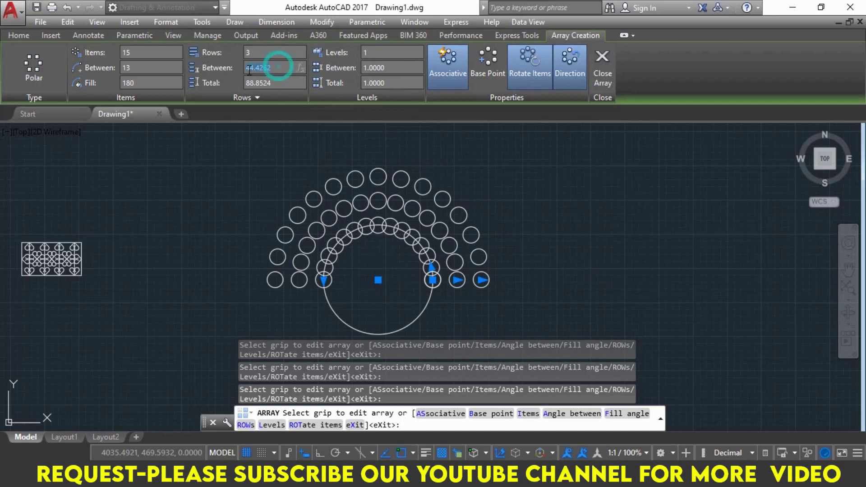
click(283, 81)
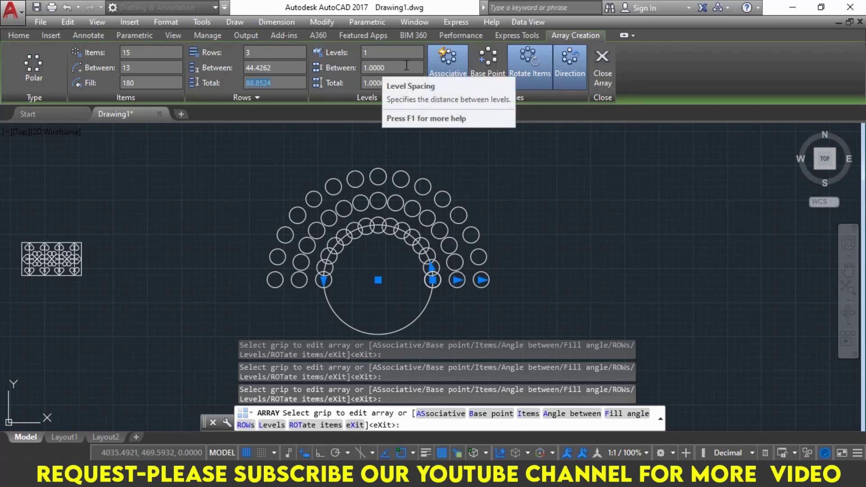
click(605, 61)
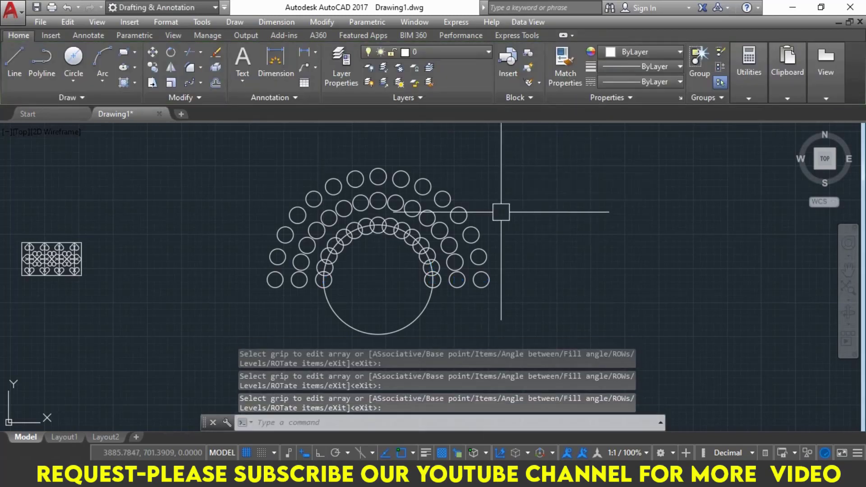
- Select all objects with Ctrl+A and delete them, emptying the drawing
middle_drag(501, 212, 517, 219)
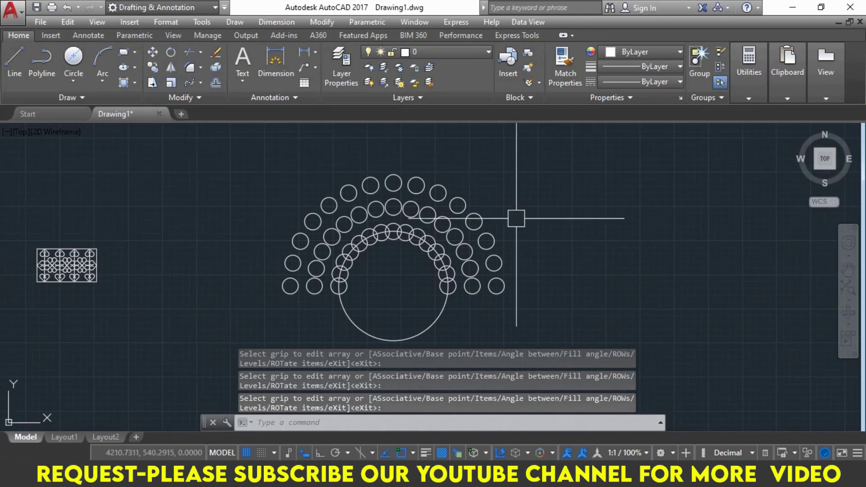
key(ctrl+a)
key(Delete)
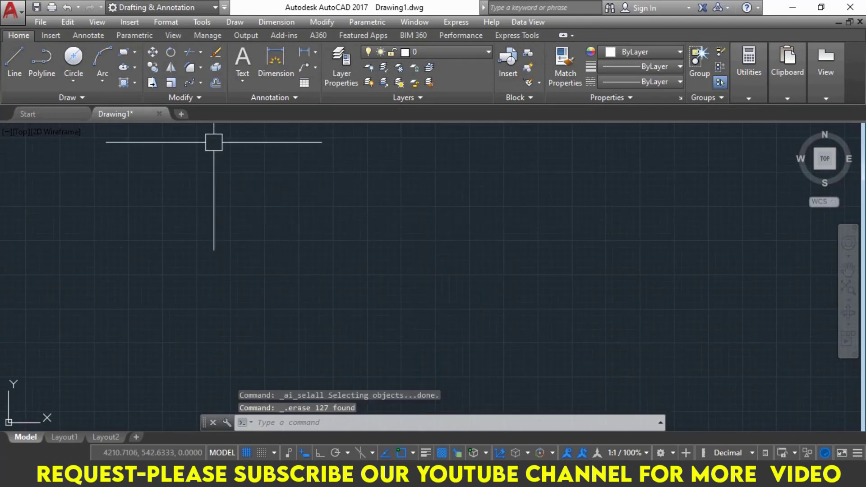
click(201, 81)
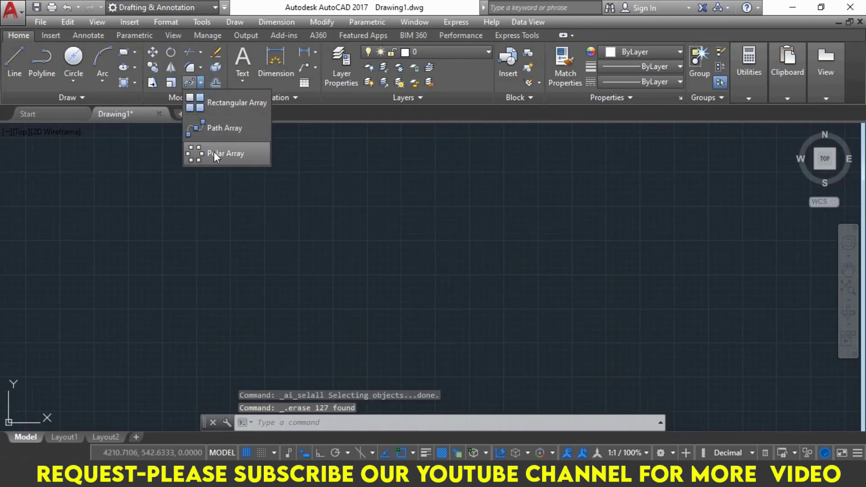
click(225, 197)
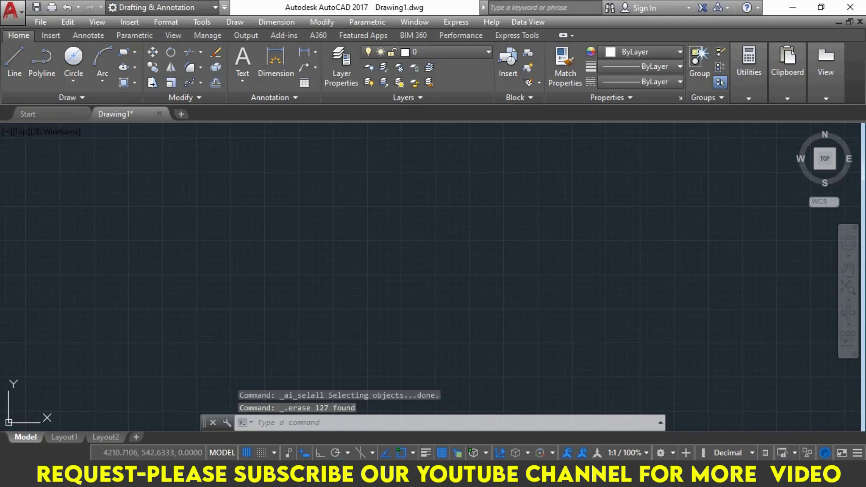
click(428, 424)
- Snip the page-10 star-in-circle figure (R36.5, R18, R10, R7) from the PDF
scroll(486, 316, down, 1)
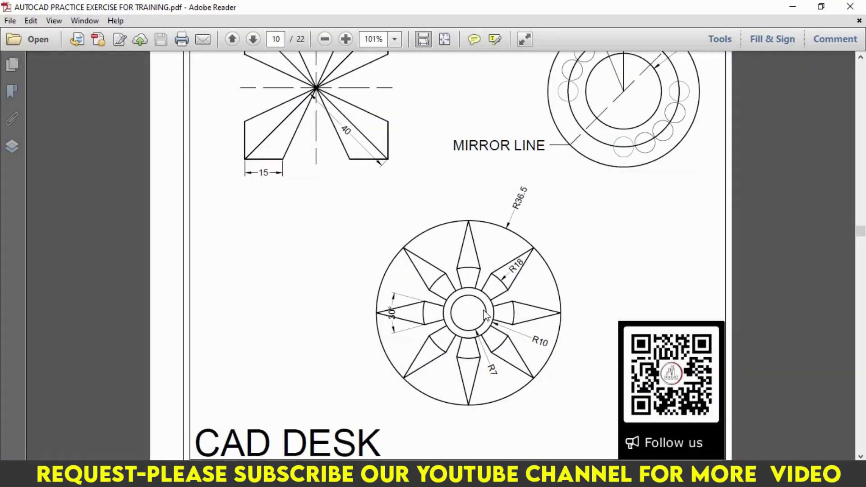
scroll(461, 298, up, 1)
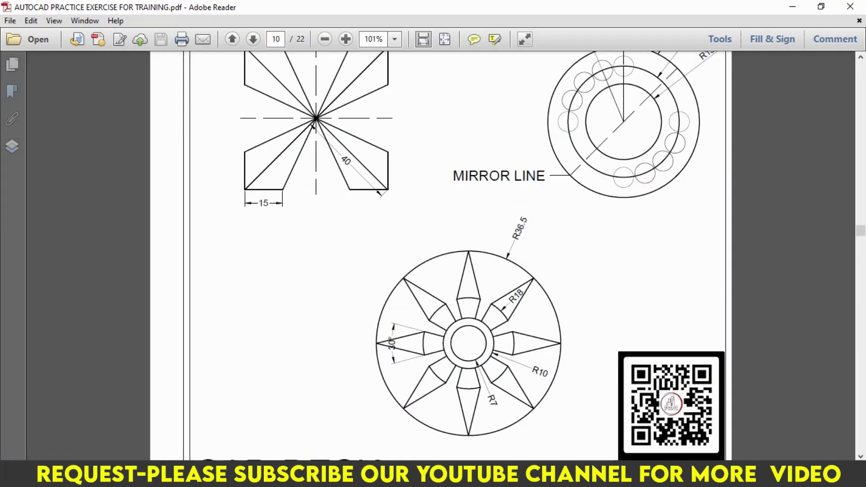
click(267, 420)
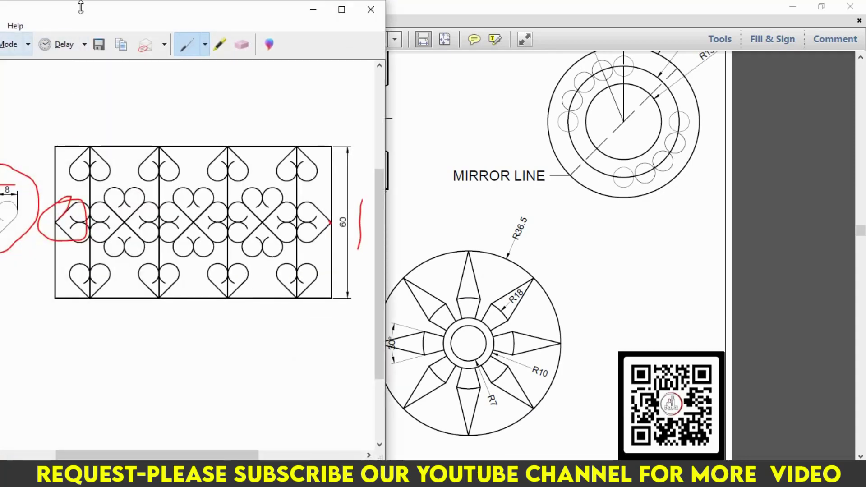
drag(96, 13, 93, 21)
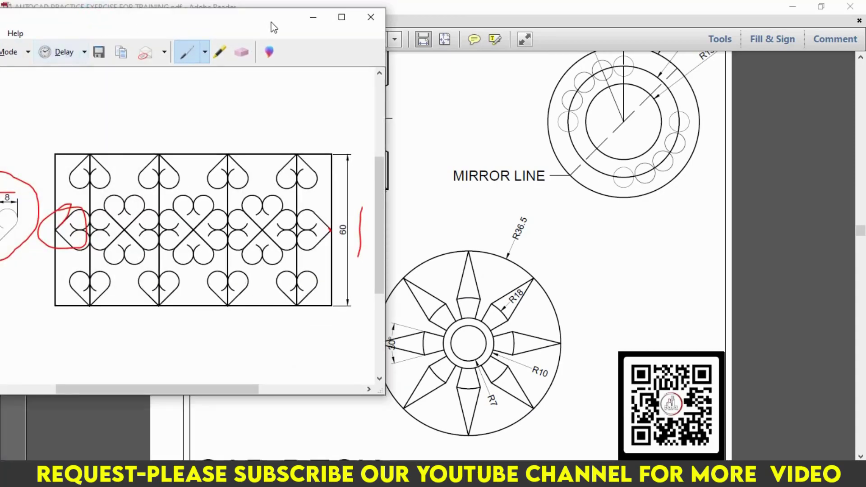
click(346, 17)
click(10, 39)
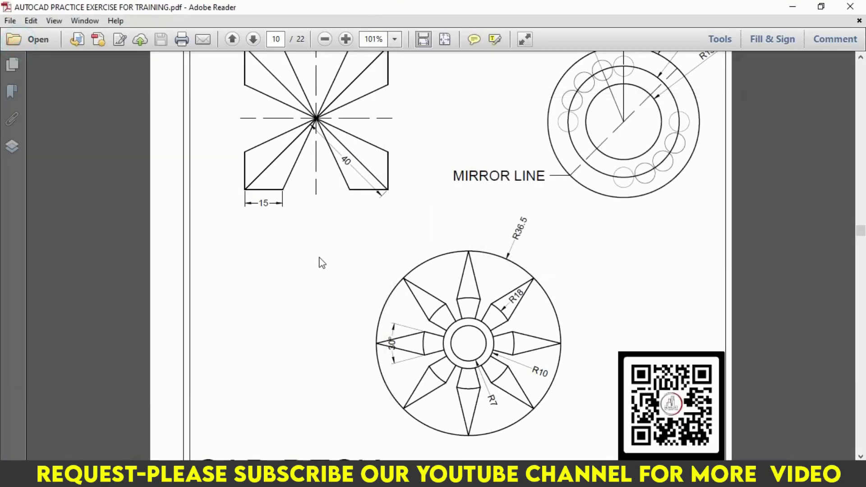
drag(311, 219, 568, 442)
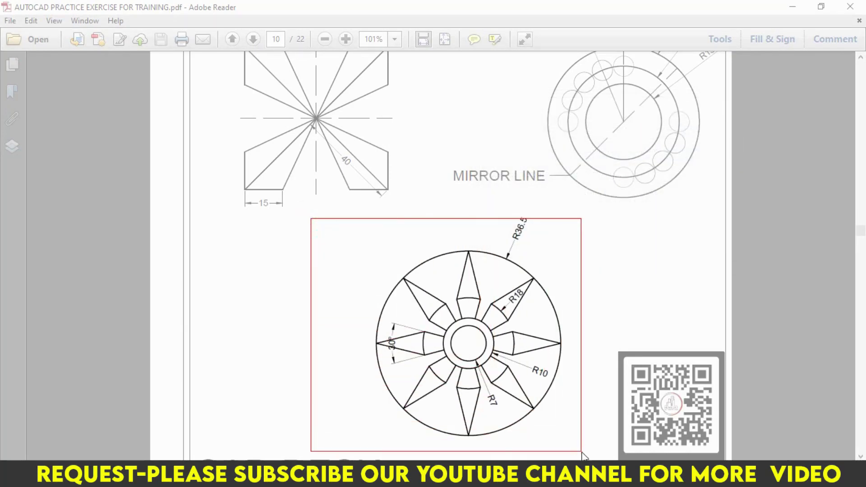
drag(567, 442, 582, 451)
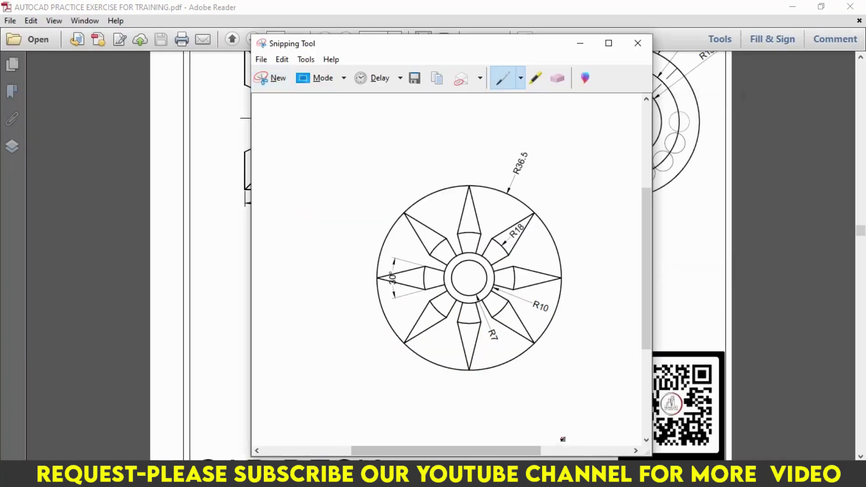
- Close the PDF and tile the Snipping Tool capture beside AutoCAD
click(851, 6)
click(432, 54)
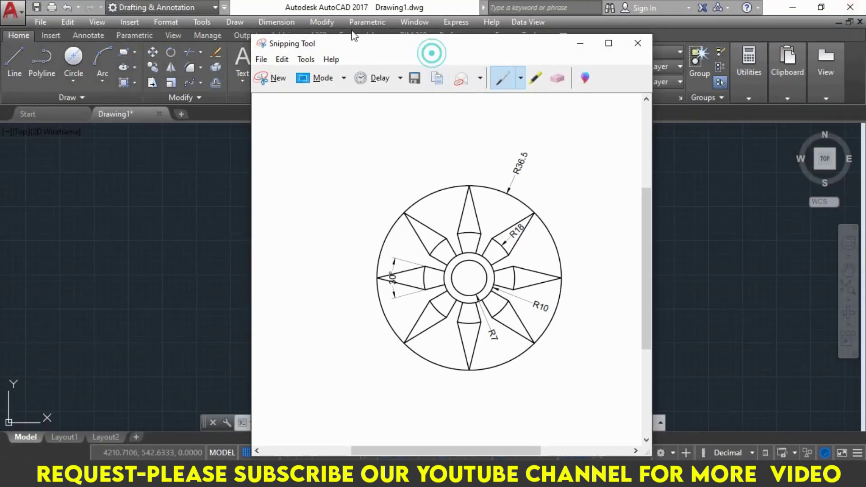
click(393, 55)
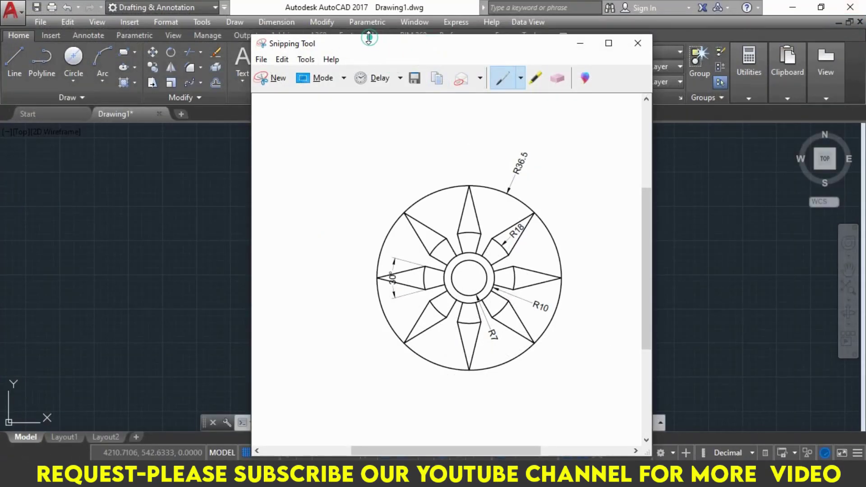
drag(369, 38, 126, 6)
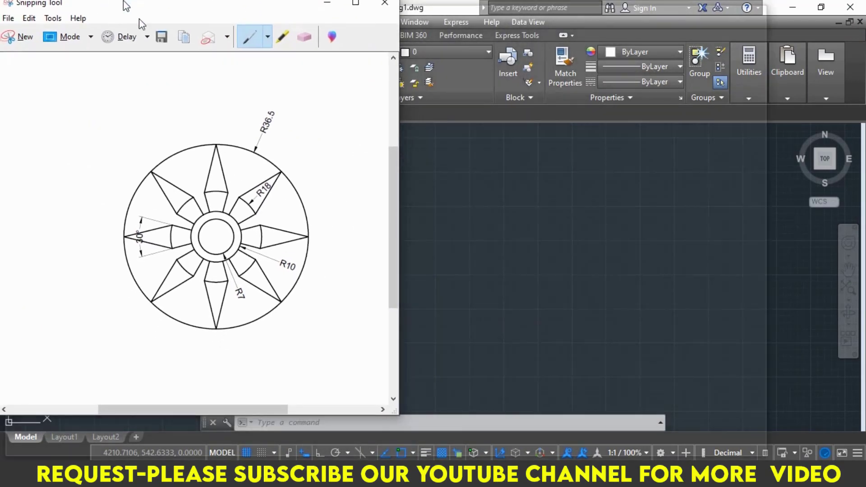
double_click(124, 2)
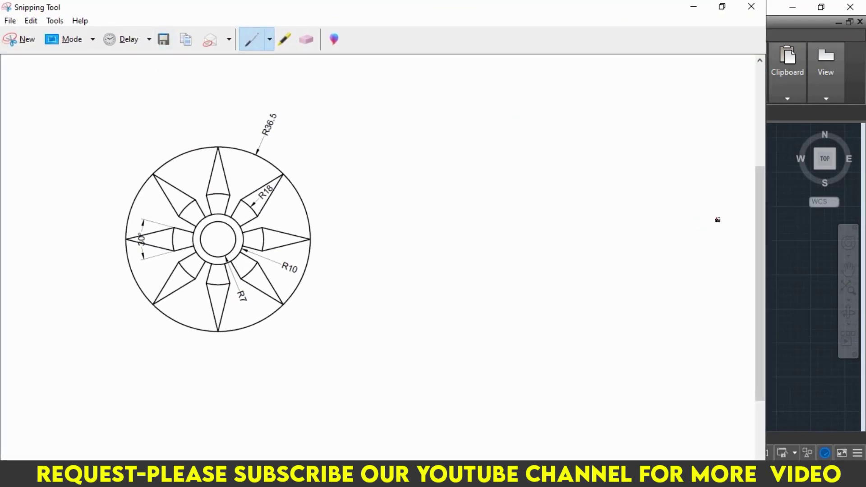
scroll(762, 145, up, 5)
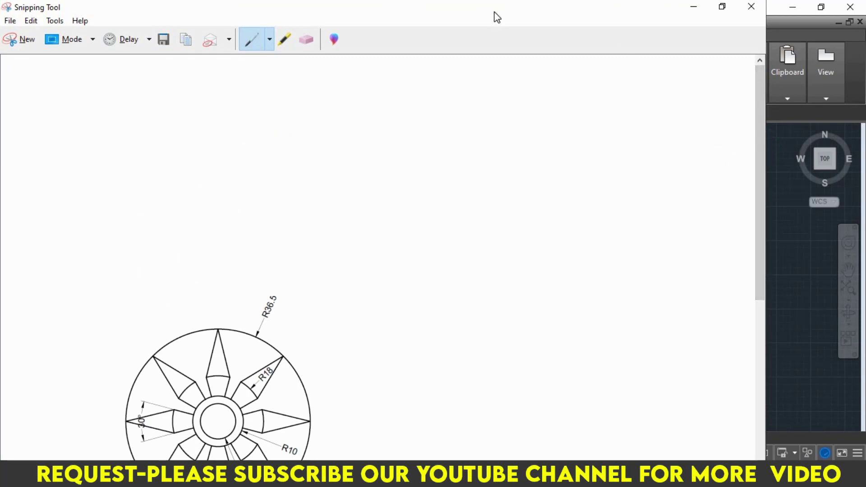
mouse_move(492, 9)
mouse_down()
mouse_move(468, 47)
mouse_move(221, 13)
mouse_up()
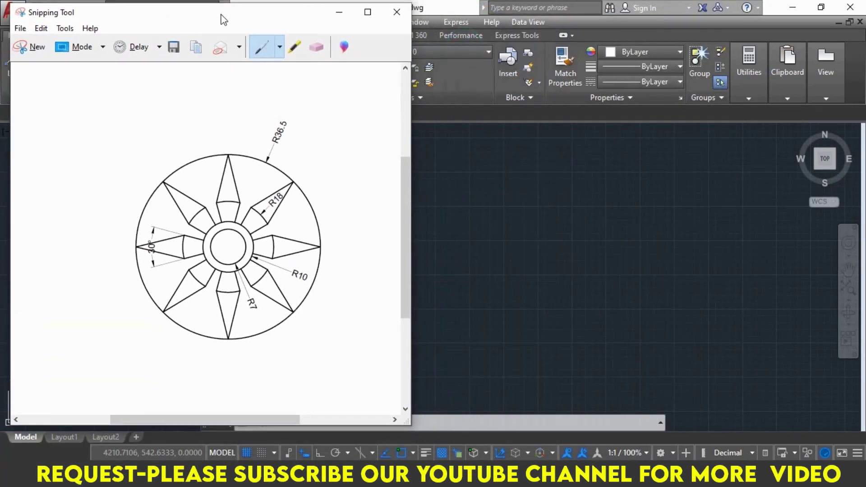
click(819, 7)
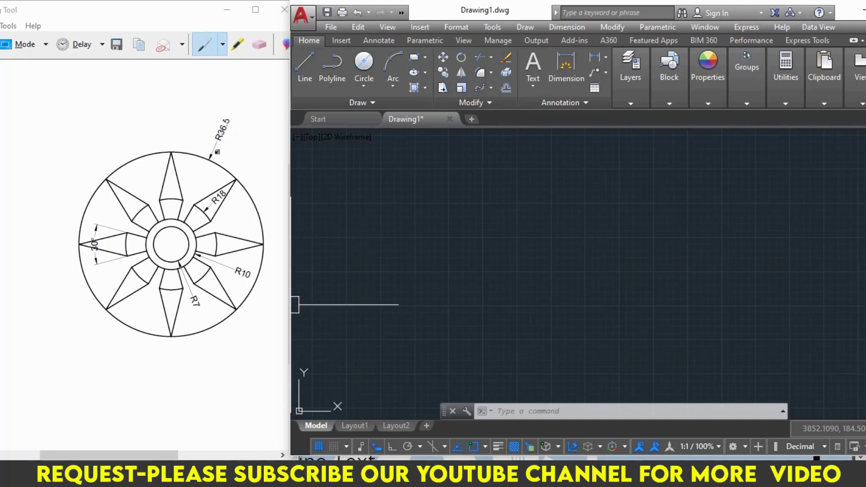
- Mark the R36.5, R10 and R7 labels with red pen strokes
click(235, 119)
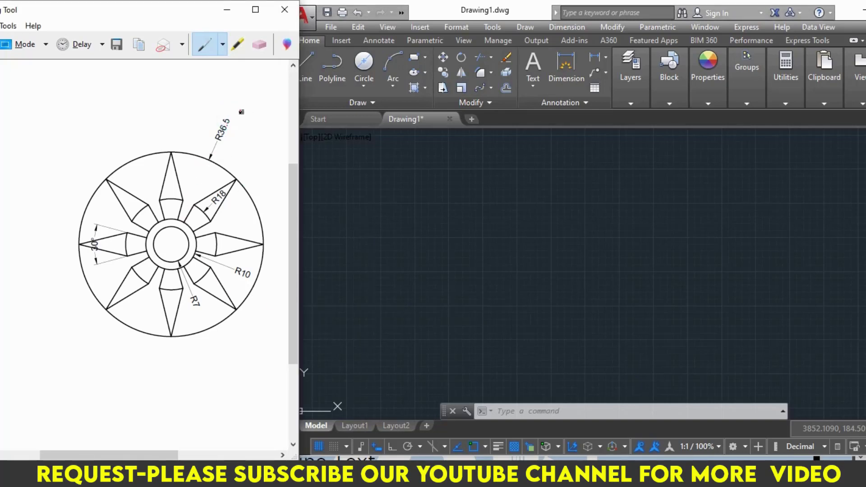
drag(237, 118, 227, 146)
drag(232, 276, 243, 280)
drag(186, 295, 194, 318)
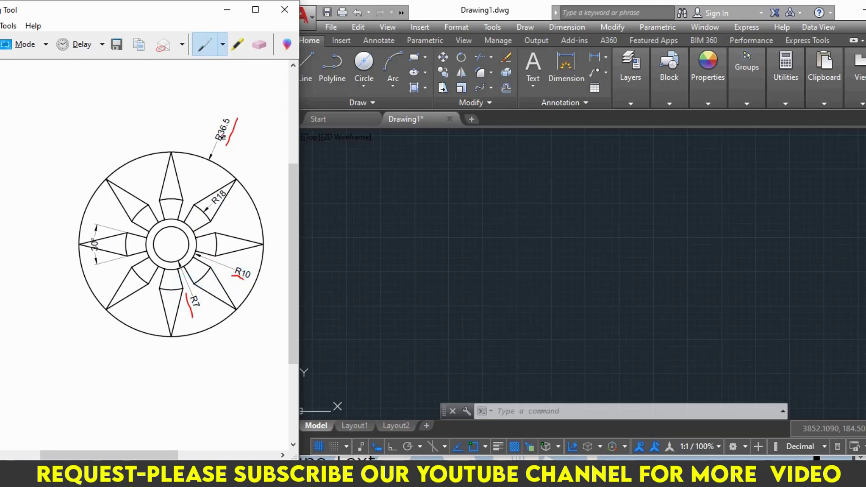
- Draw a circle of radius 36.5 and recentre the view on it
click(551, 260)
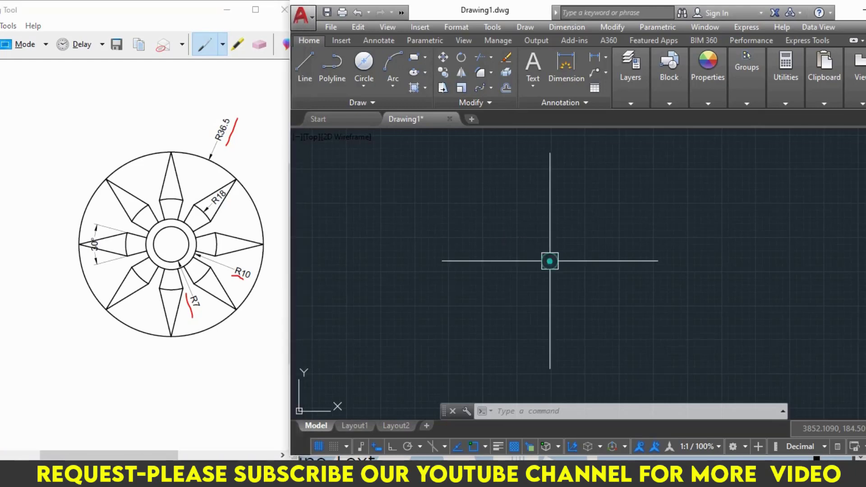
text(c)
key(Return)
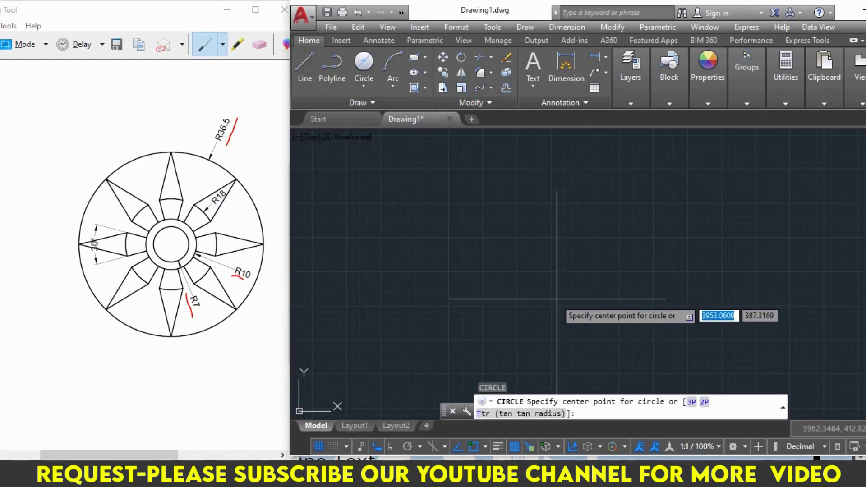
click(552, 298)
text(36.5)
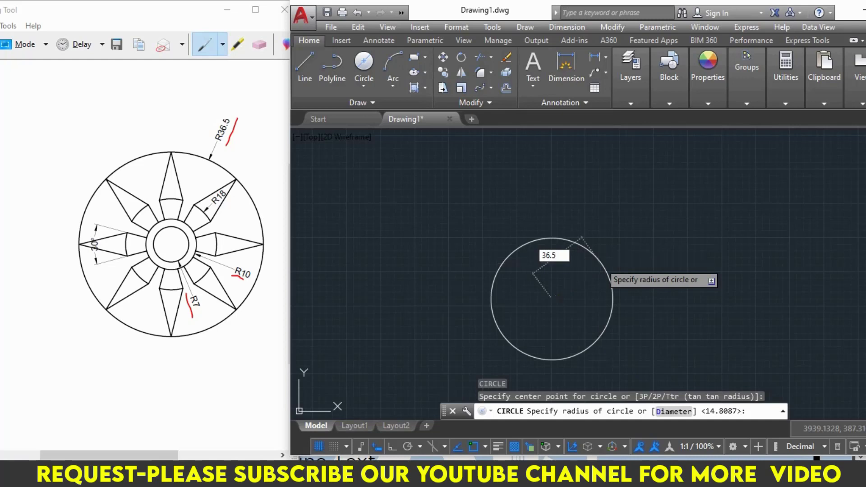
key(Return)
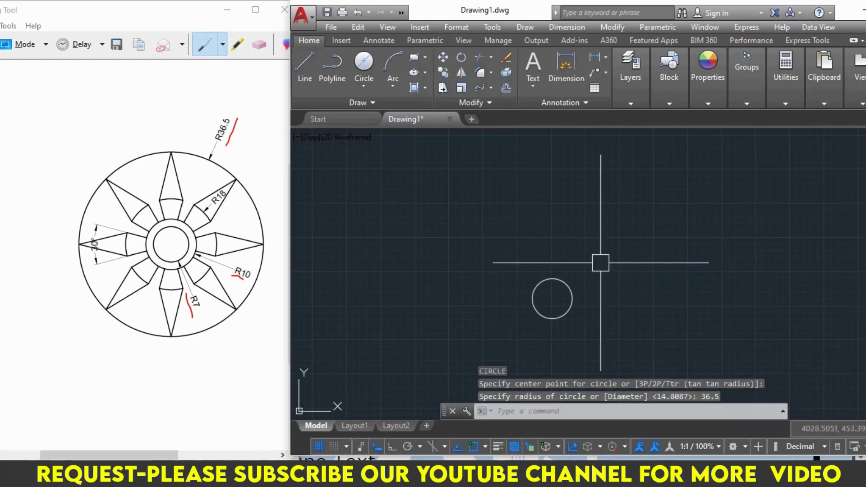
scroll(569, 301, up, 1)
scroll(564, 301, up, 5)
middle_drag(503, 286, 577, 261)
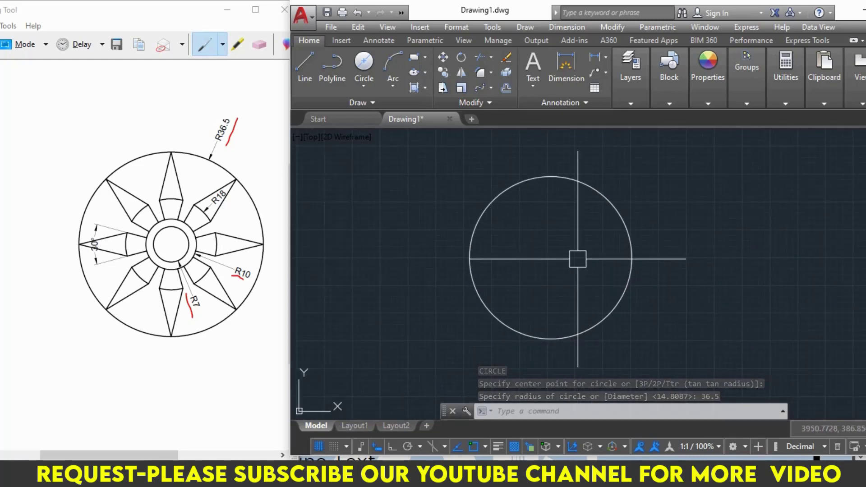
text(c)
- Add concentric circles of radii 18, 10 and 7 at the same centre
key(Return)
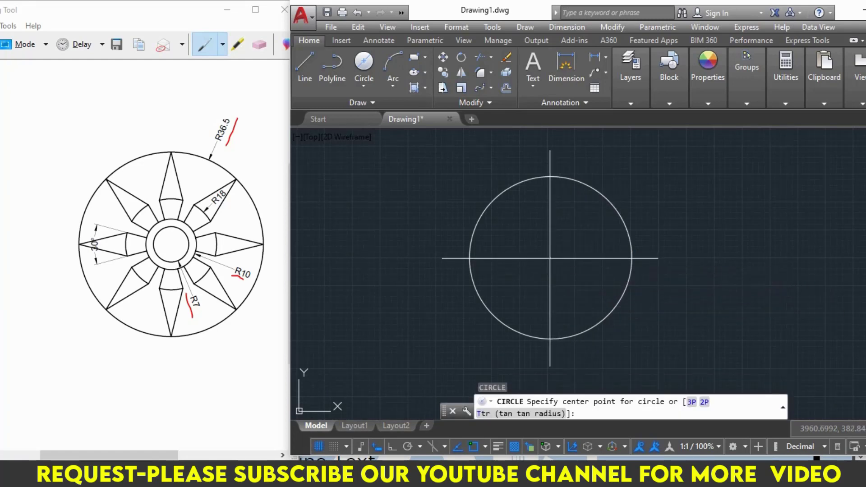
click(550, 258)
text(18)
key(Return)
text(c)
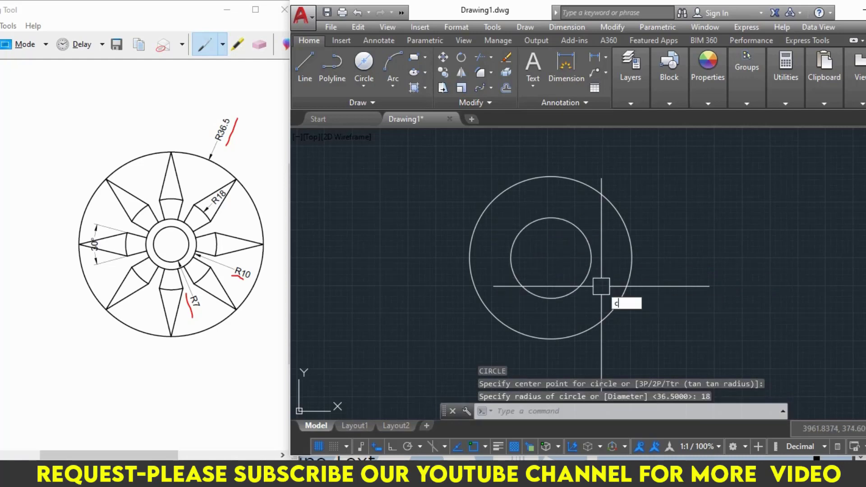
key(Return)
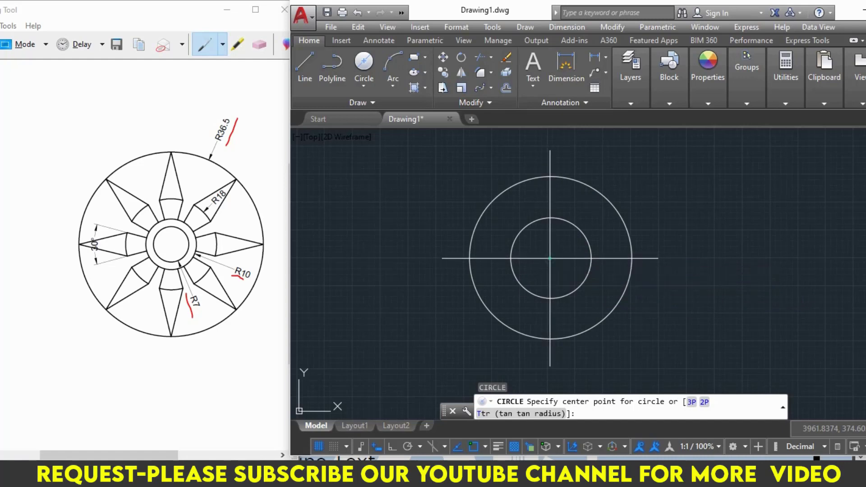
click(551, 258)
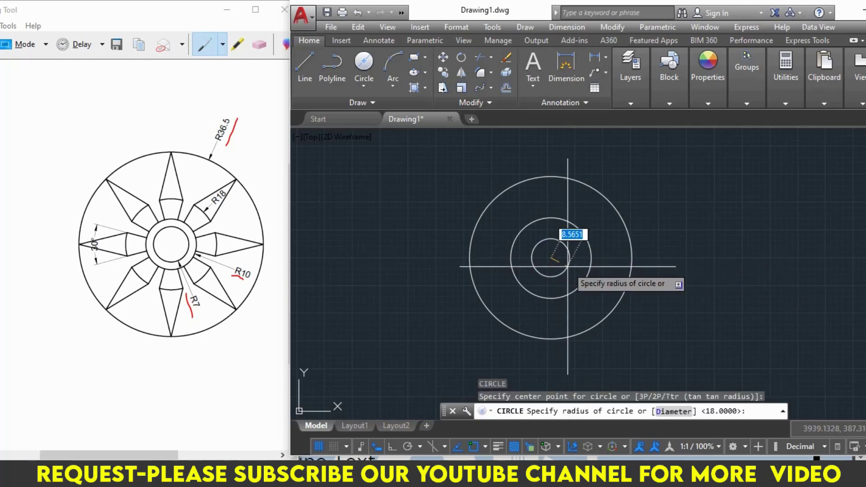
text(10)
key(Return)
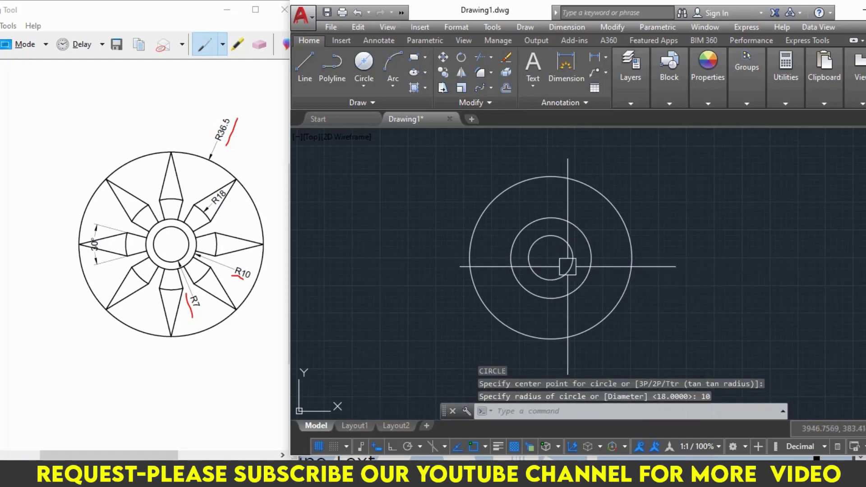
text(c)
key(Return)
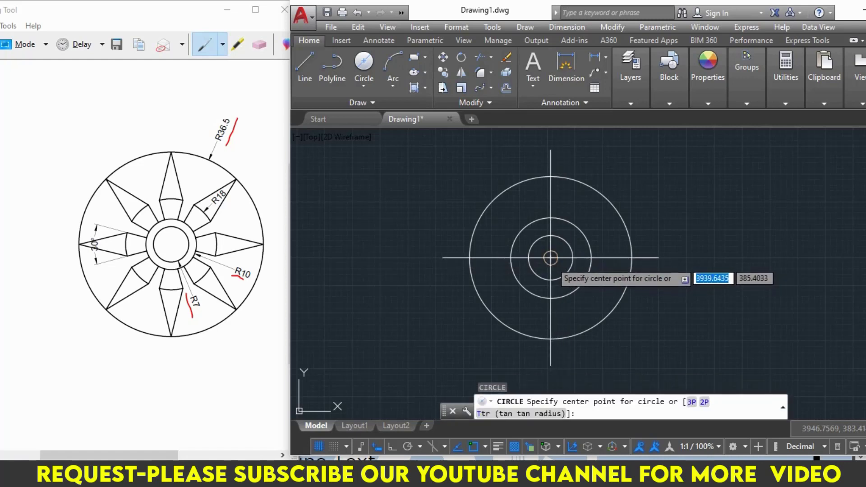
click(551, 258)
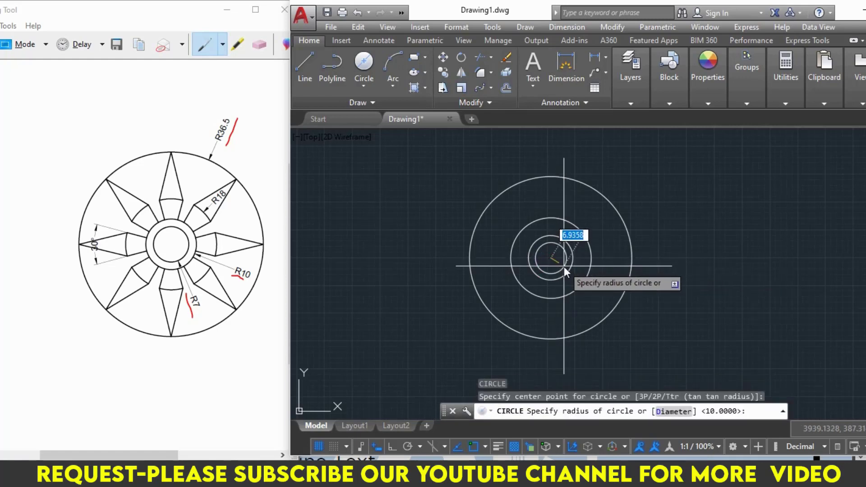
text(7)
key(Return)
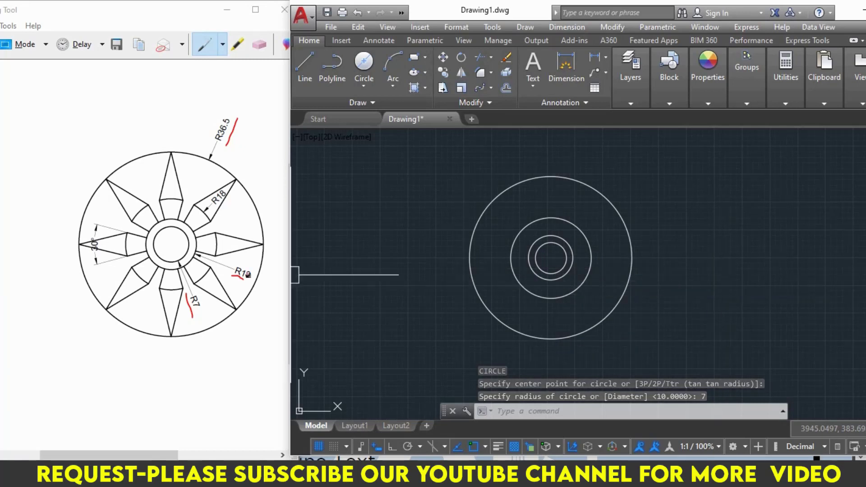
- On the reference capture, trace the left spike tip and the centre-to-outer-circle line in red
click(76, 246)
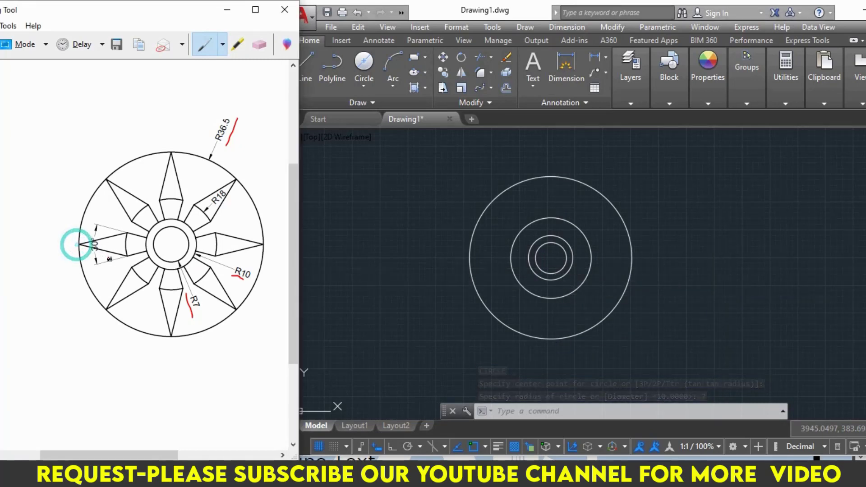
mouse_move(79, 244)
mouse_down()
mouse_move(104, 255)
mouse_move(149, 236)
mouse_move(131, 258)
mouse_move(90, 241)
mouse_move(118, 254)
mouse_move(91, 264)
mouse_move(107, 241)
mouse_move(93, 236)
mouse_up()
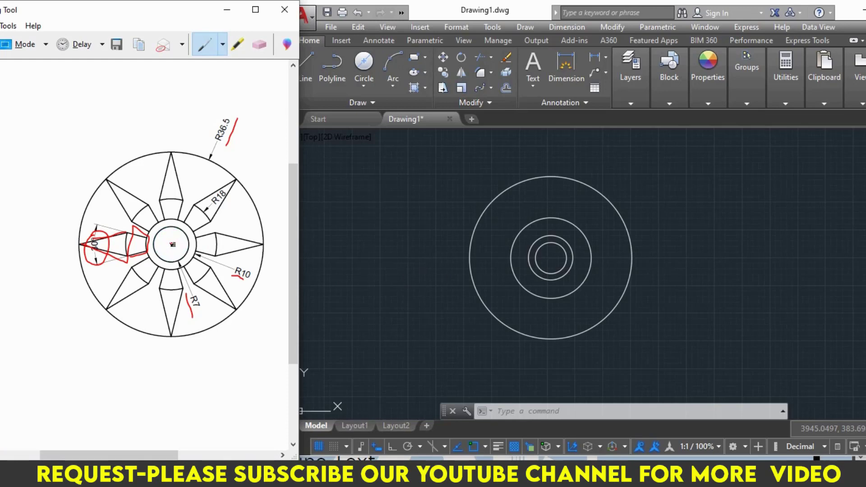
drag(171, 244, 82, 246)
- Draw a line from the circle centre, 18 long at 15°, ending on the outer circle's right edge
click(596, 273)
text(l)
key(Return)
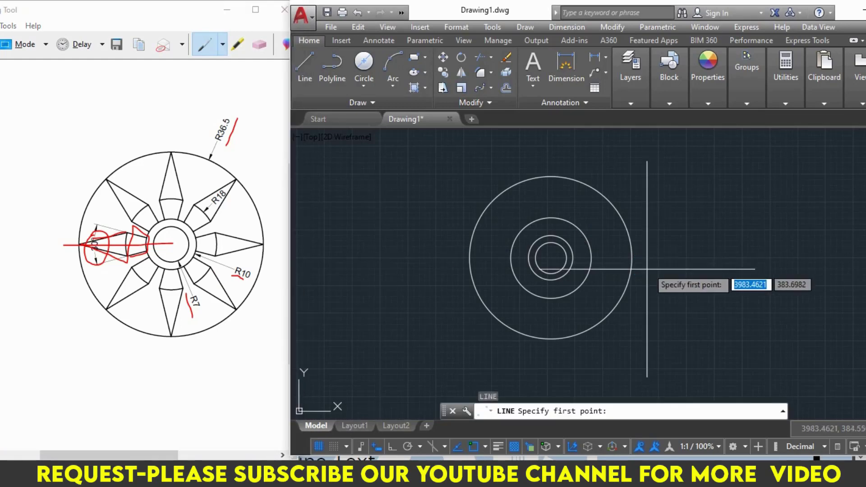
click(553, 261)
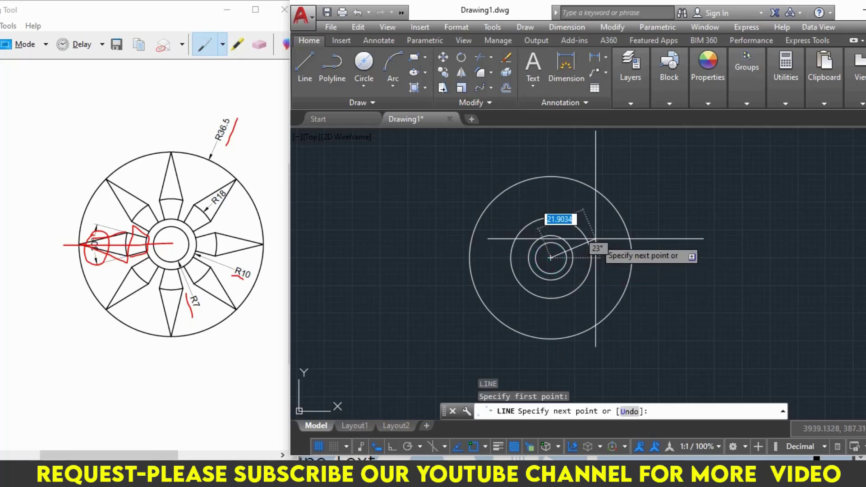
text(18)
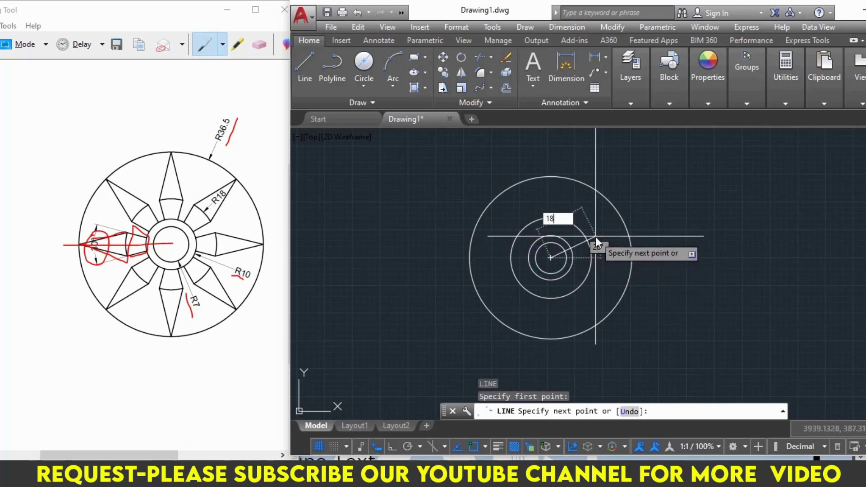
key(Tab)
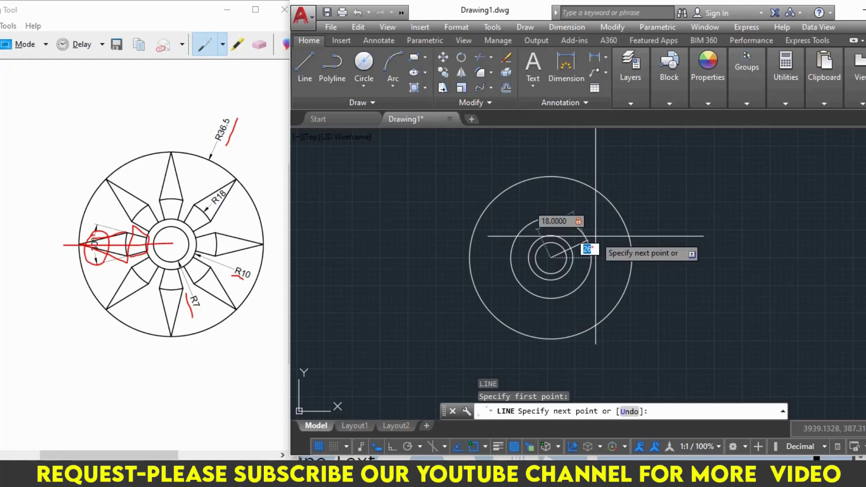
text(15)
key(Return)
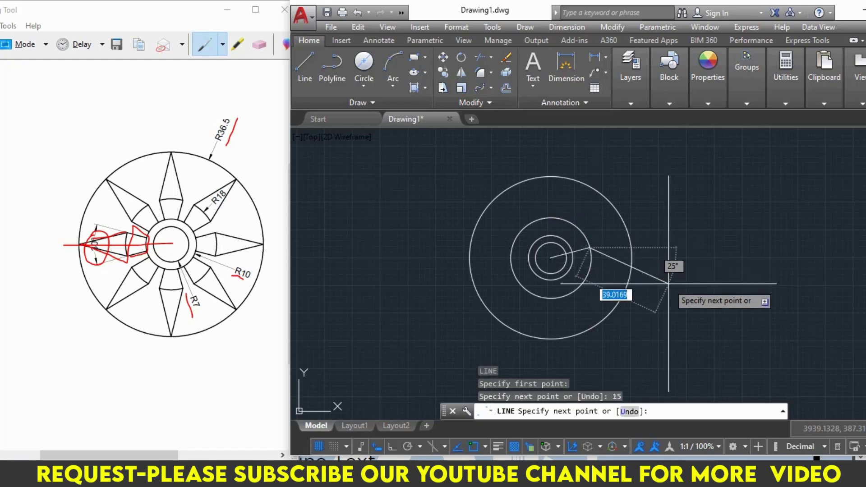
click(632, 258)
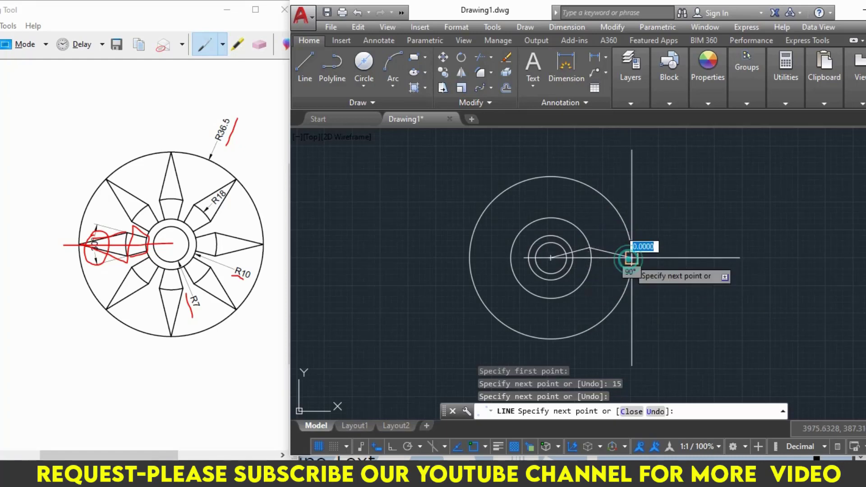
key(Return)
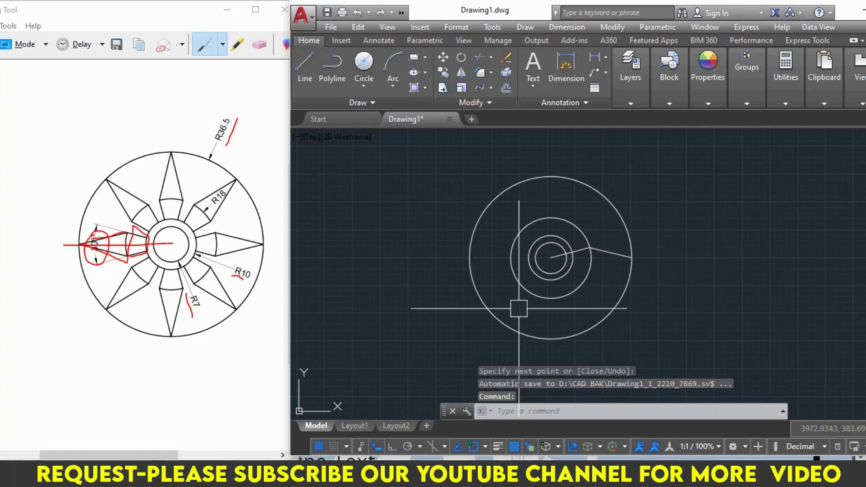
- Trim the line inside the inner circle and between the inner and middle circles
text(t)
key(Return)
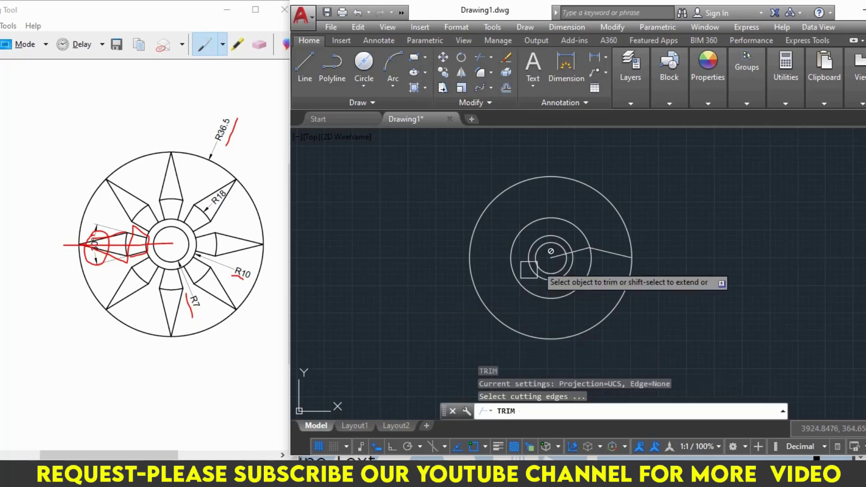
key(Return)
scroll(548, 257, up, 2)
scroll(553, 253, up, 2)
click(555, 251)
scroll(592, 239, up, 2)
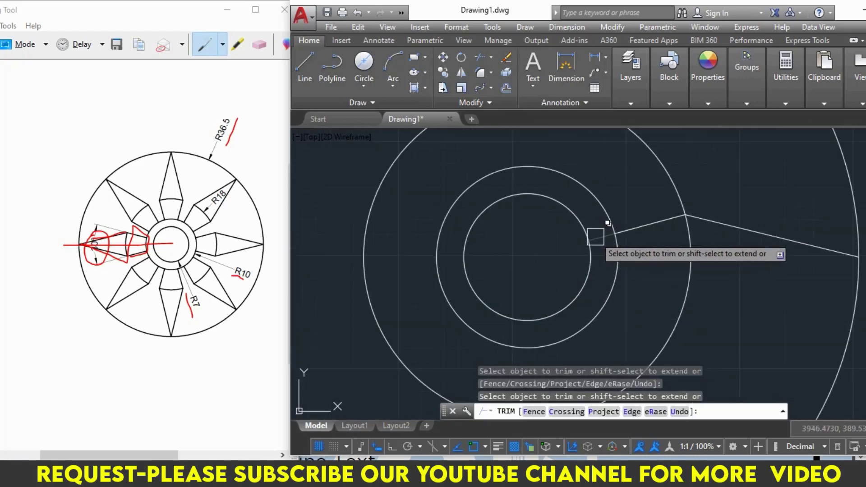
click(595, 237)
scroll(596, 237, down, 2)
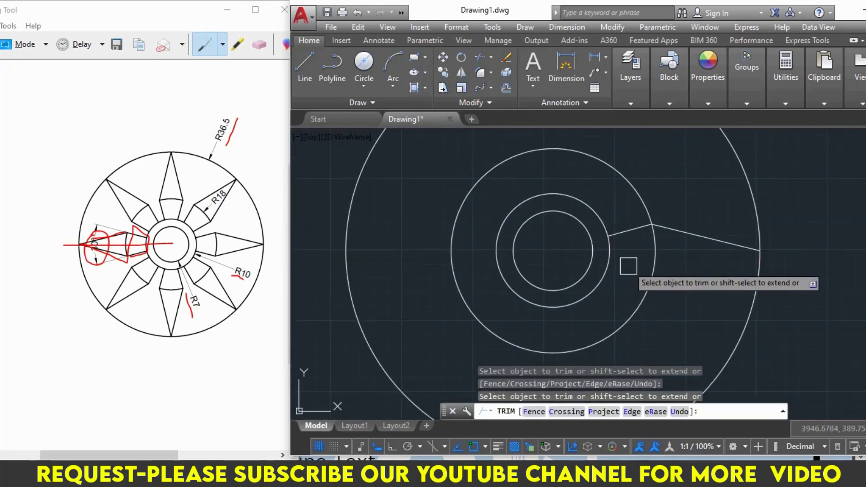
key(Escape)
- Mirror the slanted blade edge about a horizontal line through its tip, keeping the original
click(650, 237)
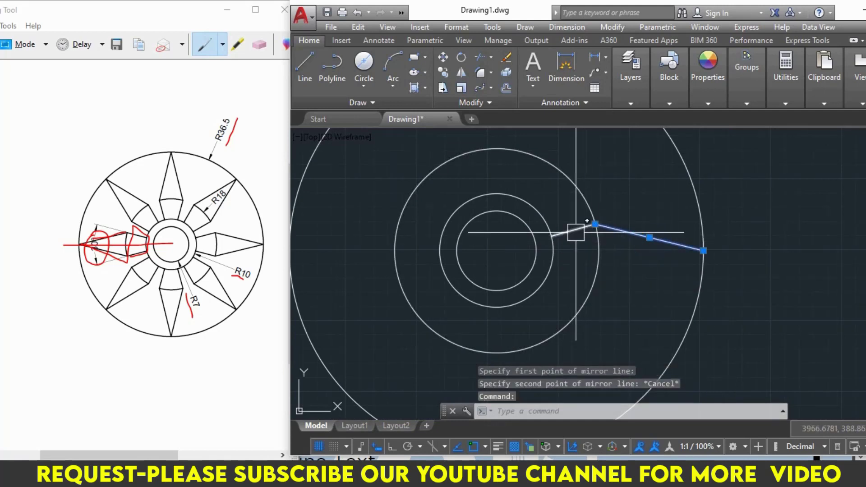
text(mi)
key(Return)
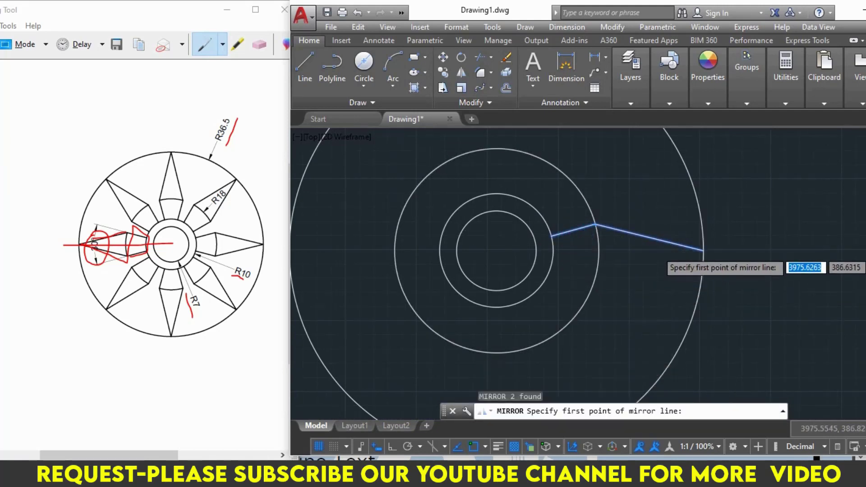
scroll(704, 250, up, 4)
click(706, 250)
scroll(705, 248, down, 2)
scroll(705, 247, down, 2)
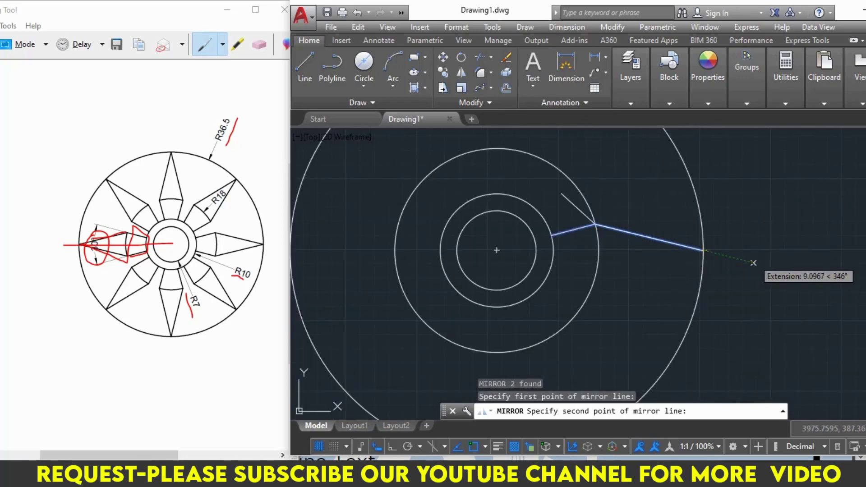
key(F8)
click(770, 260)
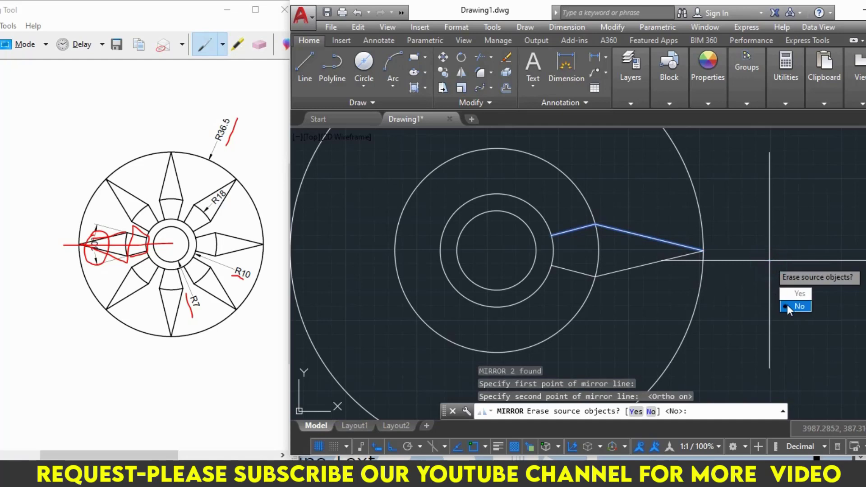
click(787, 305)
scroll(725, 265, down, 2)
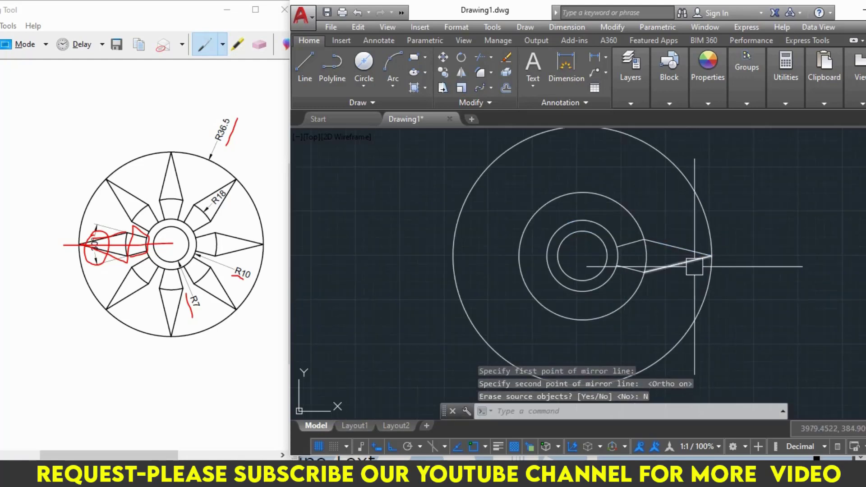
- Trim away the middle circle where it lies outside the blade
text(tr)
key(Return)
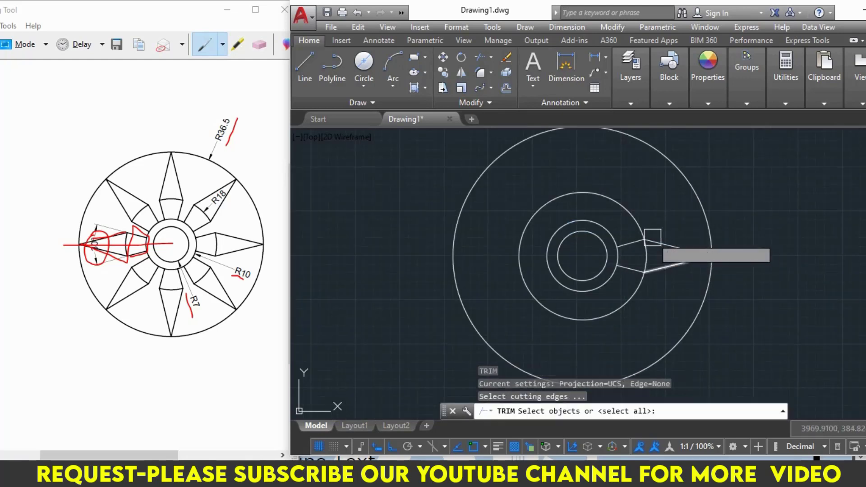
key(Return)
click(625, 208)
key(Escape)
key(Escape)
key(Escape)
key(Escape)
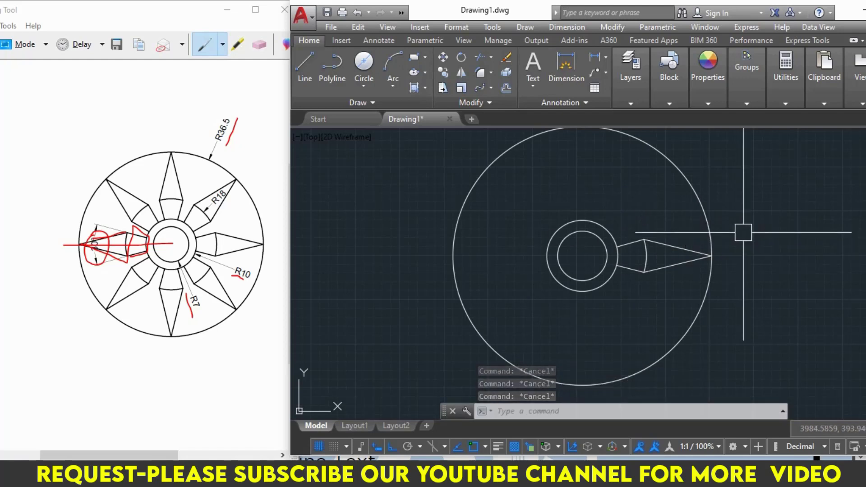
middle_drag(744, 233, 704, 245)
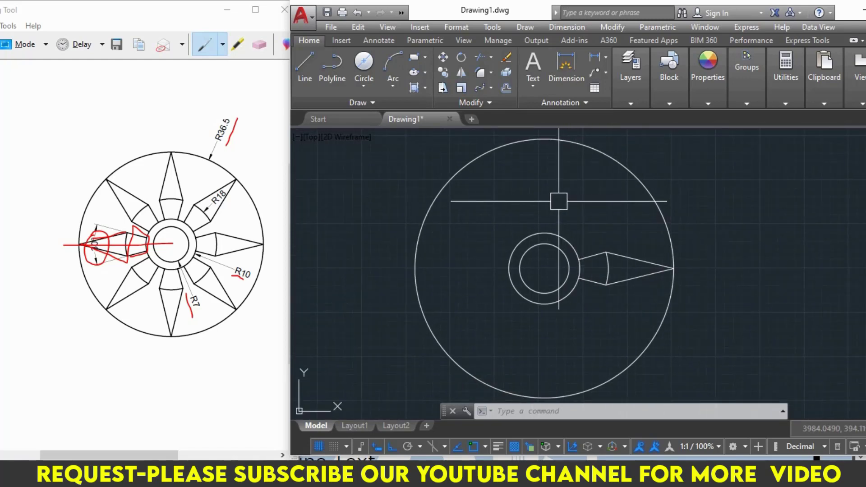
- Select the whole blade and start a polar array centred on the circles' centre
click(559, 202)
click(704, 319)
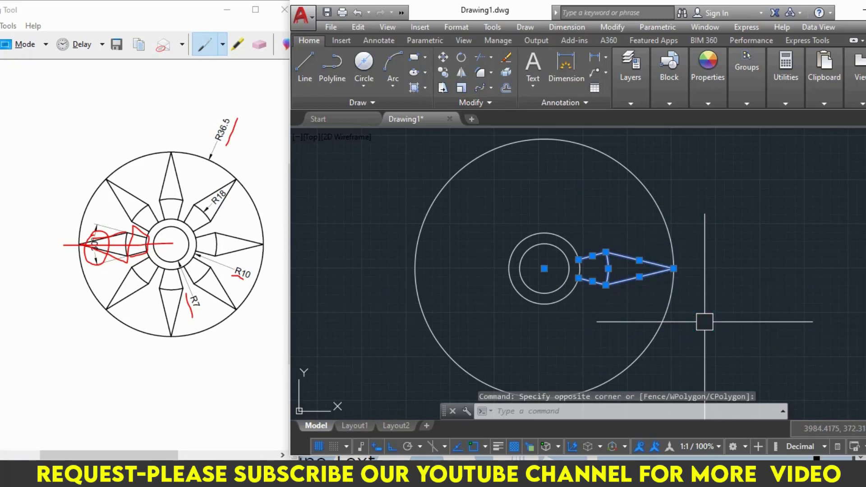
text(AR)
key(Return)
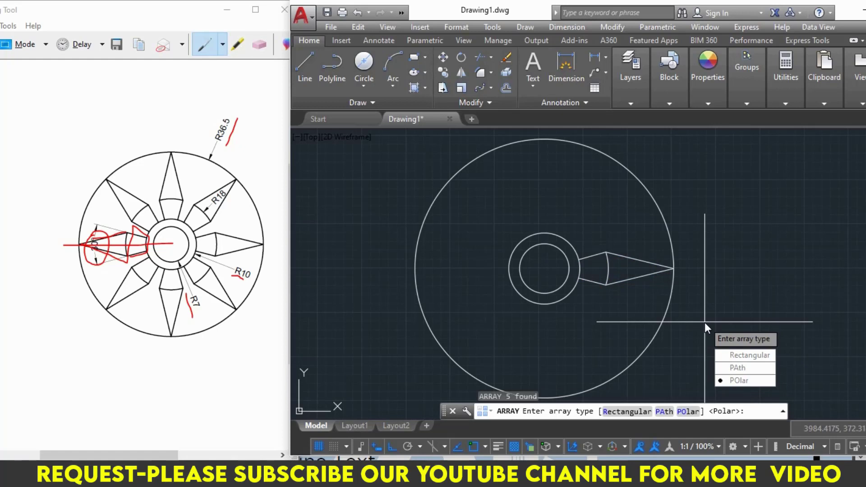
text(po)
key(Return)
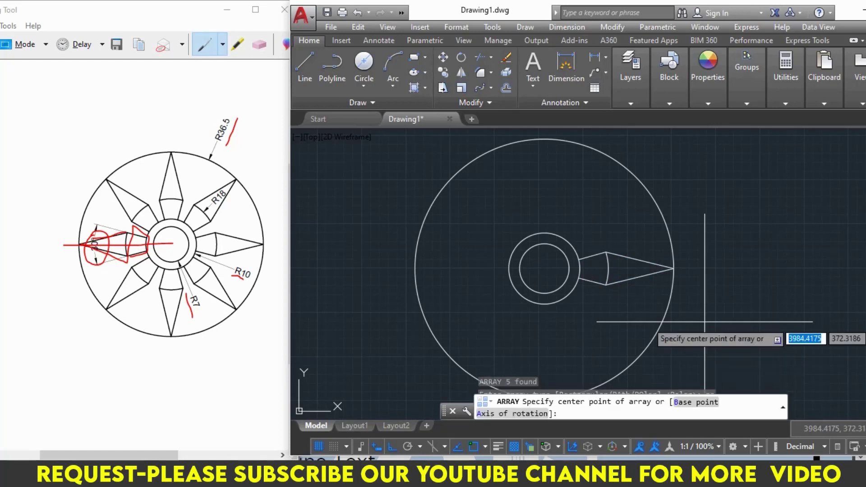
click(545, 270)
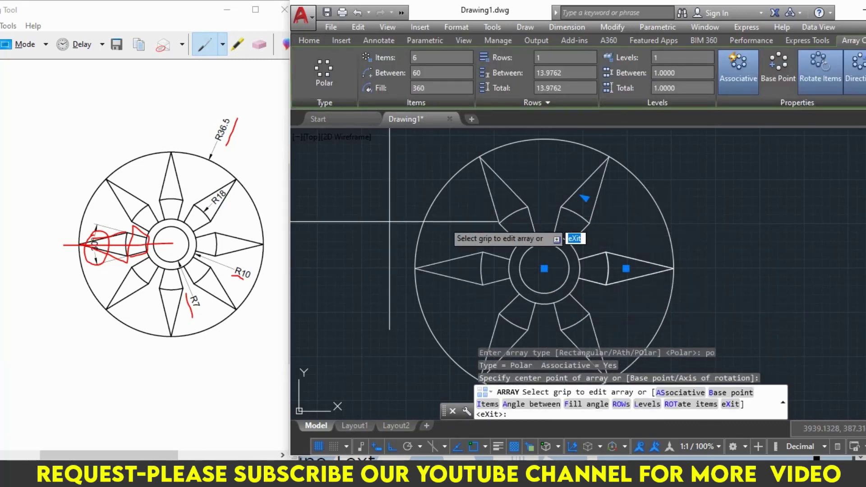
- Set the polar array to 8 items, finish it, and maximize the AutoCAD window
click(100, 232)
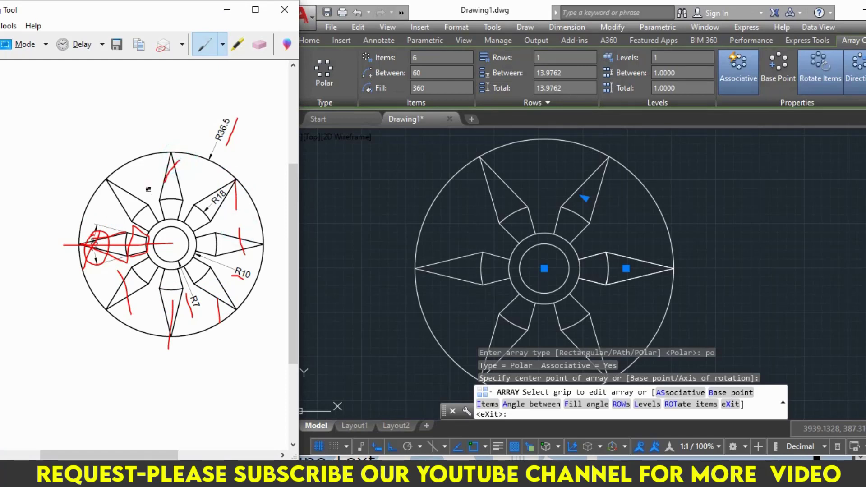
click(424, 58)
text(8)
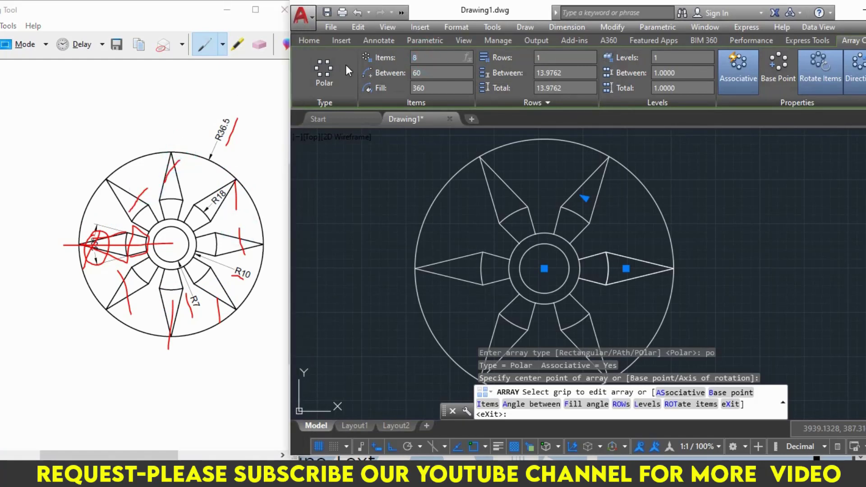
key(Return)
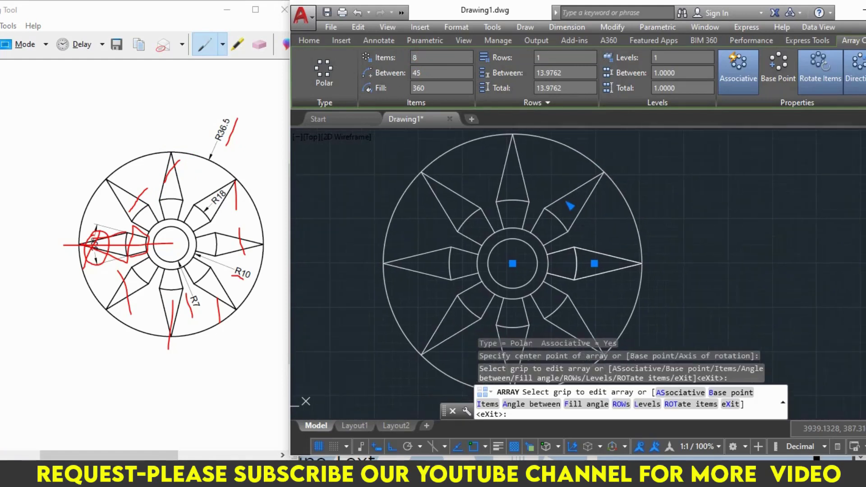
scroll(581, 231, down, 2)
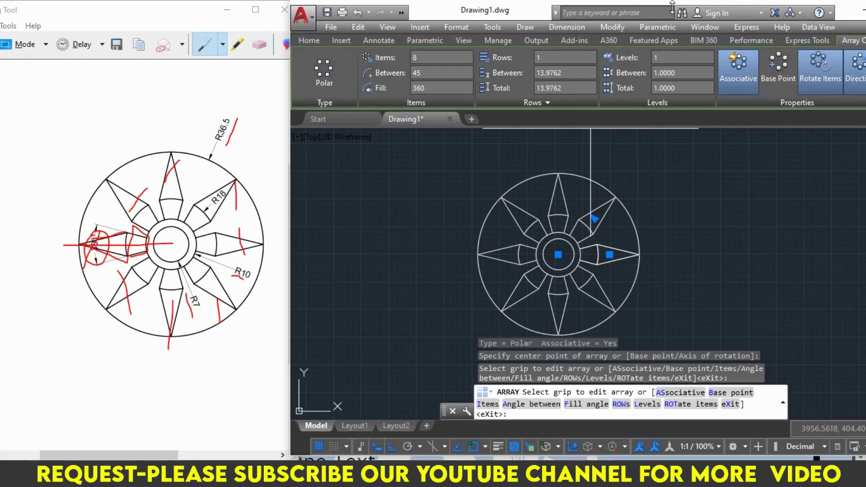
double_click(500, 15)
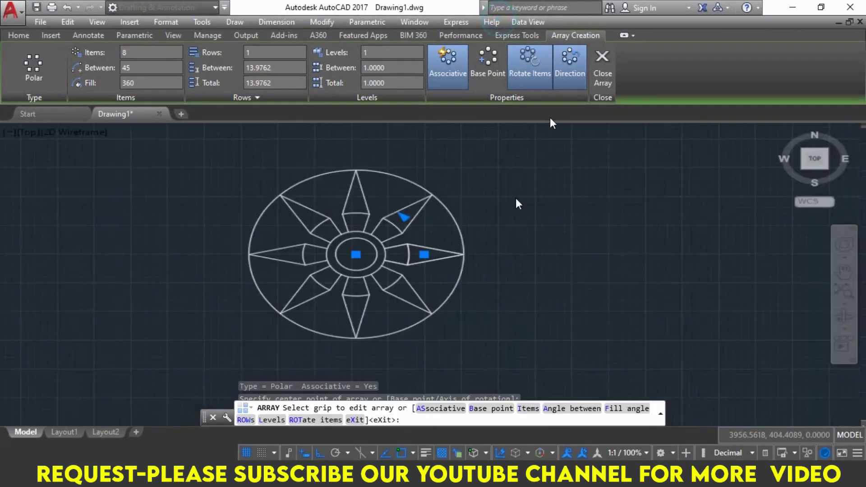
key(Escape)
middle_drag(431, 266, 407, 261)
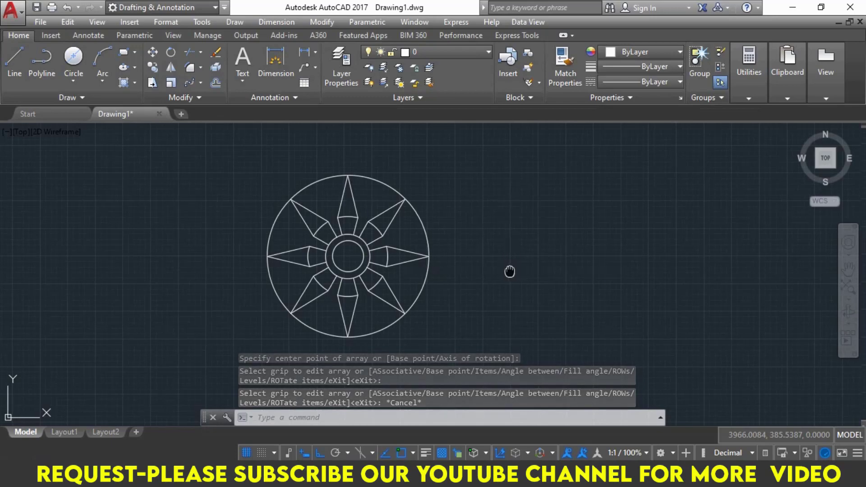
- Pan the finished star off-screen to the left, leaving empty drawing space
middle_drag(510, 270, 499, 270)
key(Escape)
key(Escape)
key(Escape)
middle_drag(610, 247, 183, 256)
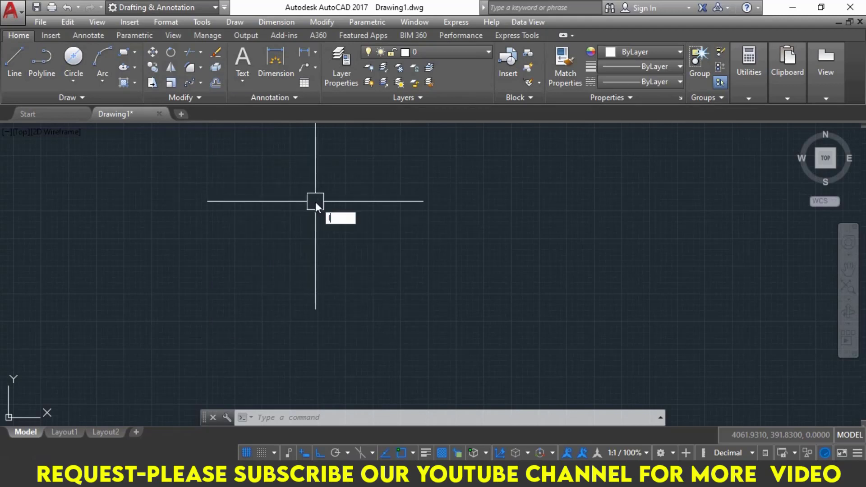
- Draw a 50-unit vertical line in the empty space
text(l)
key(Return)
click(286, 184)
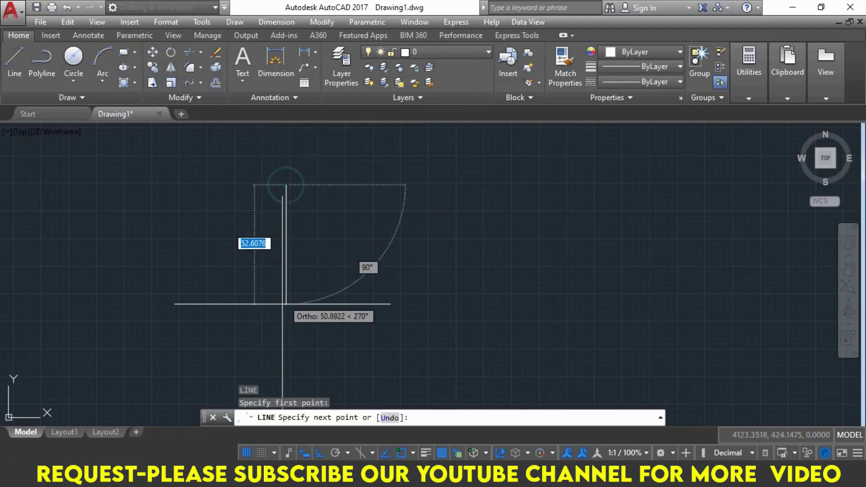
text(50)
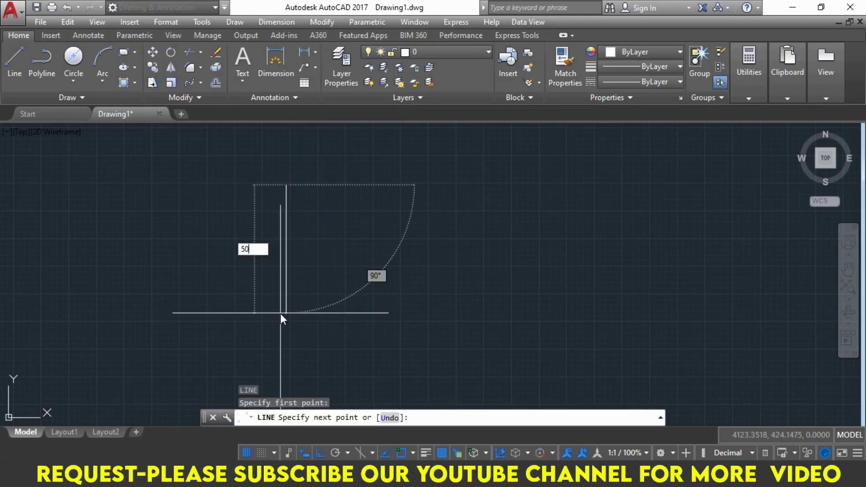
key(Return)
key(Return)
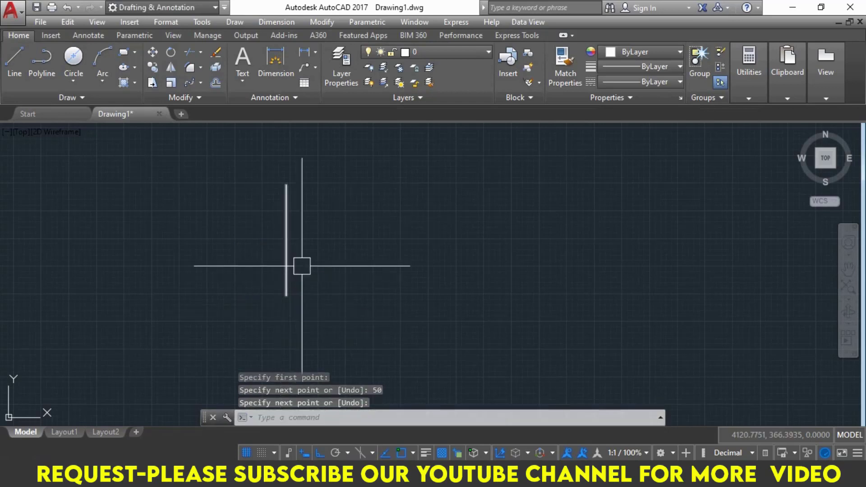
scroll(303, 246, up, 1)
scroll(304, 246, up, 1)
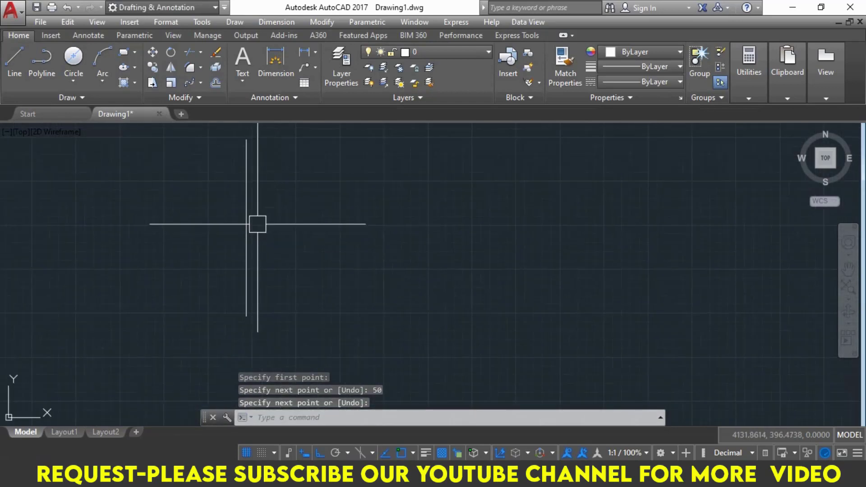
middle_drag(268, 229, 271, 246)
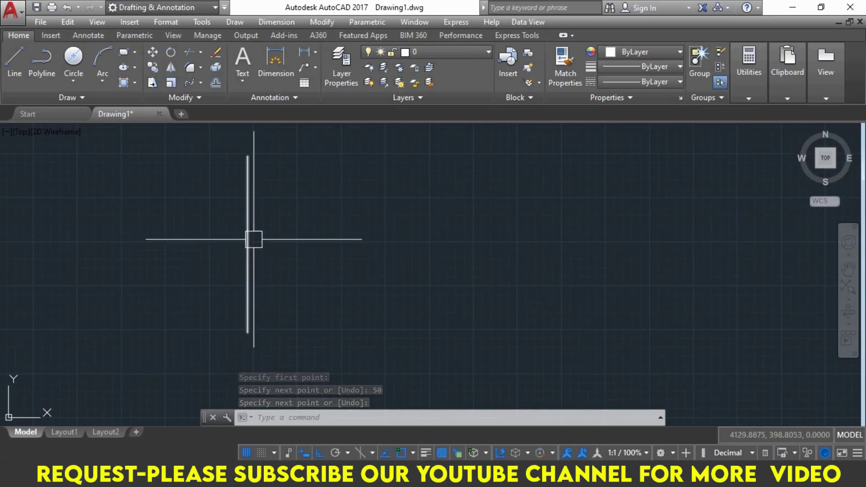
mouse_move(247, 239)
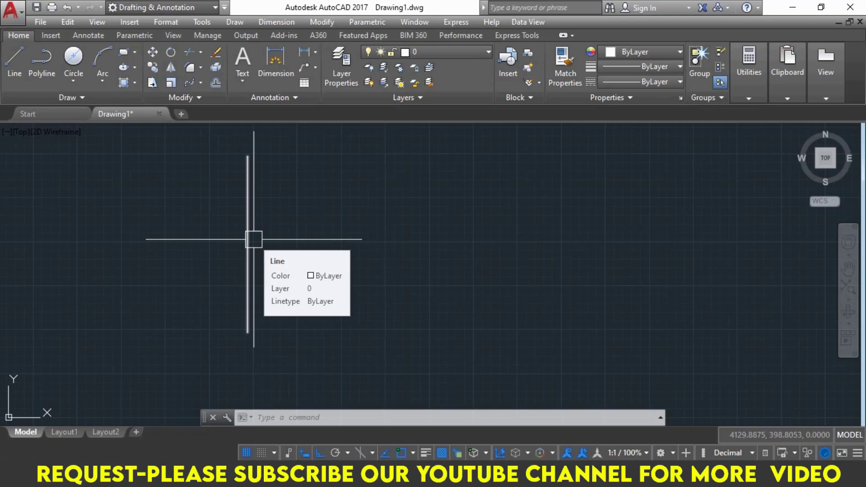
- Draw a second vertical line over the first and move it 5 units to the right
click(14, 58)
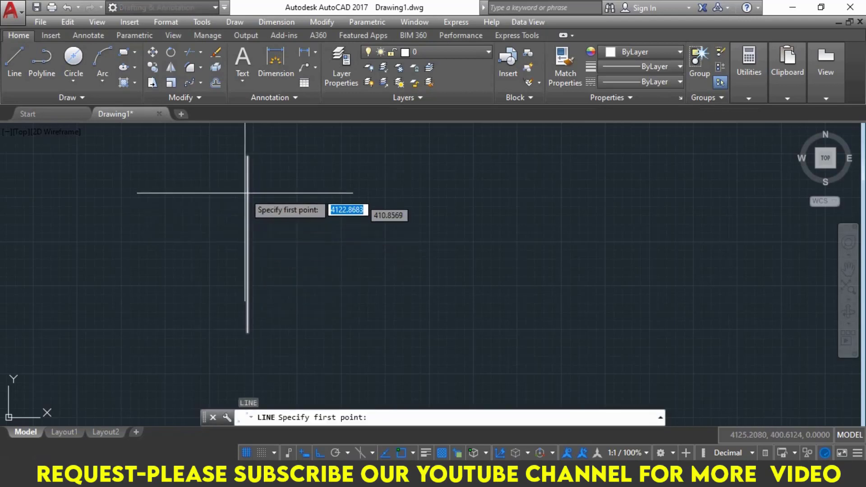
click(248, 157)
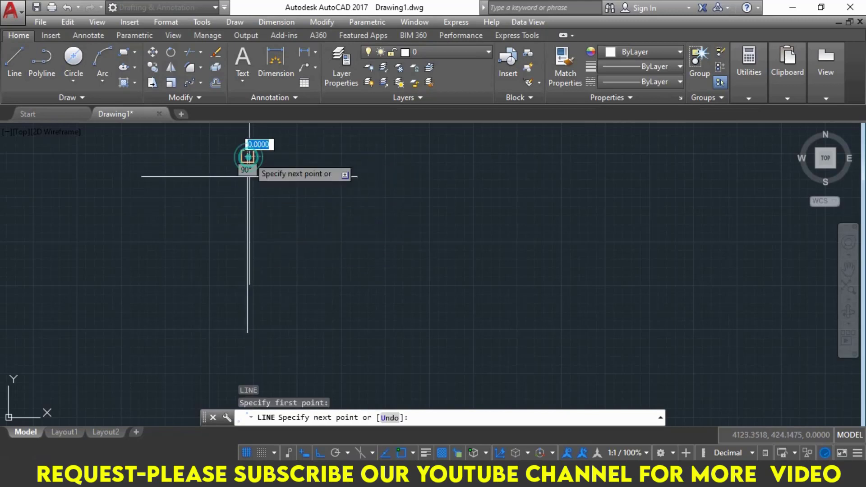
click(247, 332)
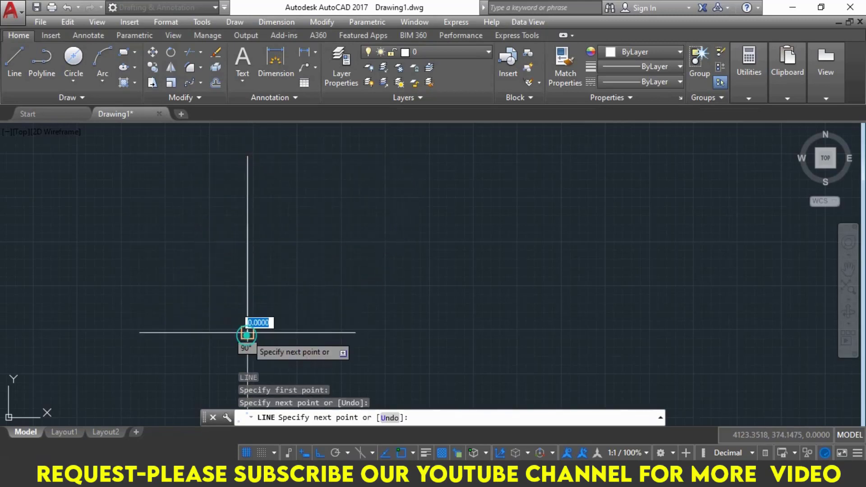
key(Return)
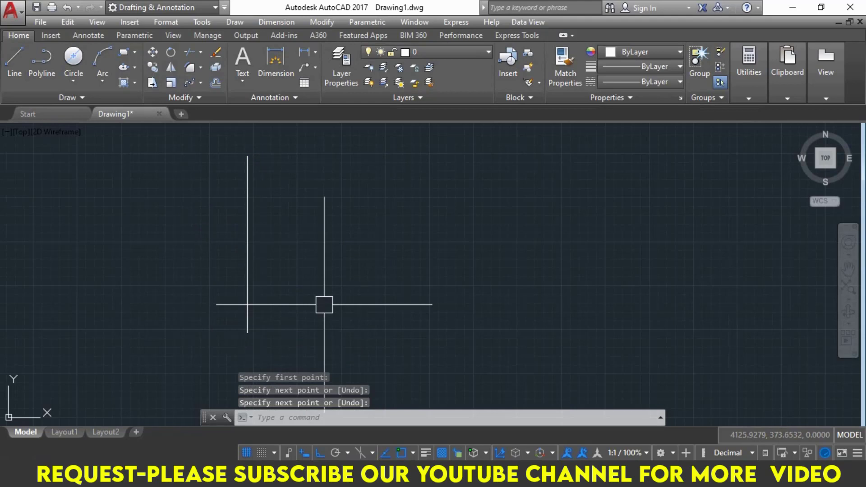
text(m)
key(Return)
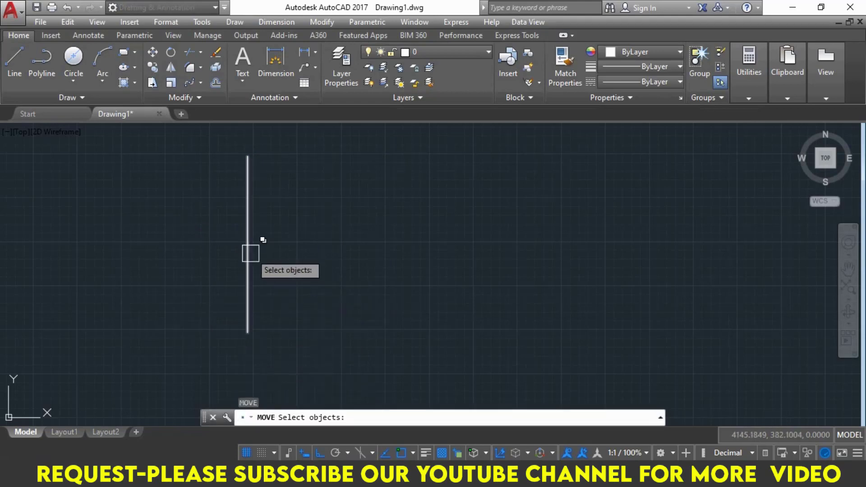
click(251, 254)
click(308, 301)
key(Return)
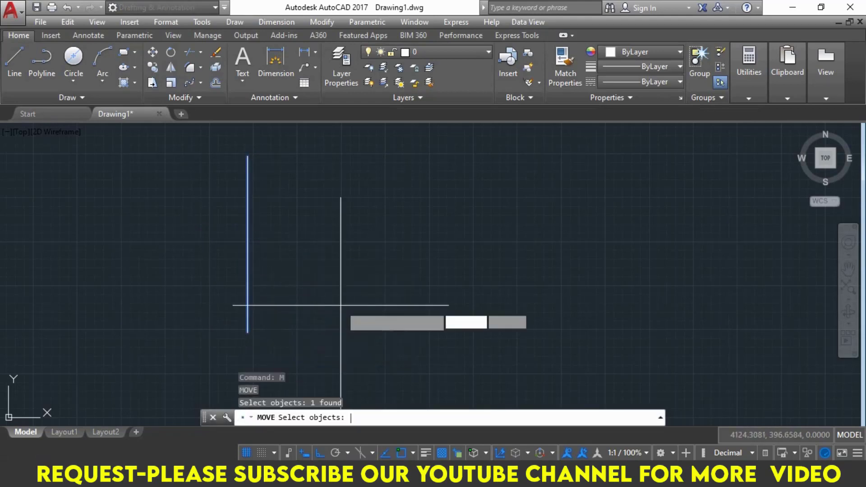
click(316, 296)
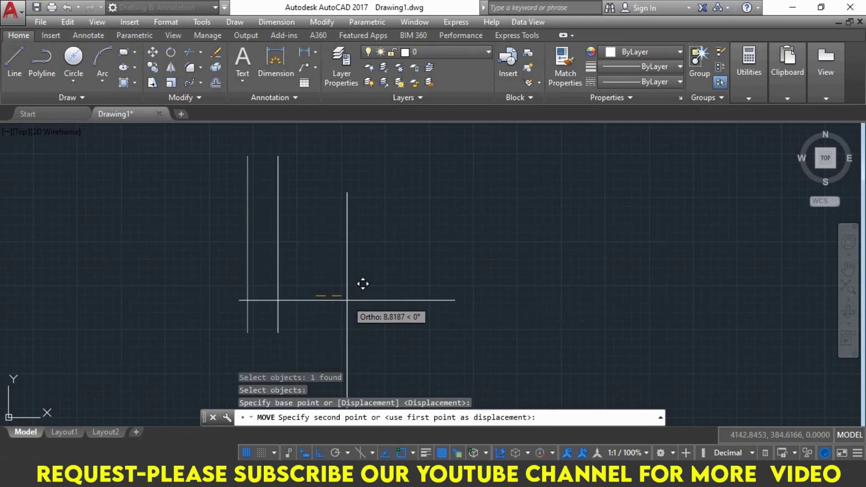
text(5)
key(Return)
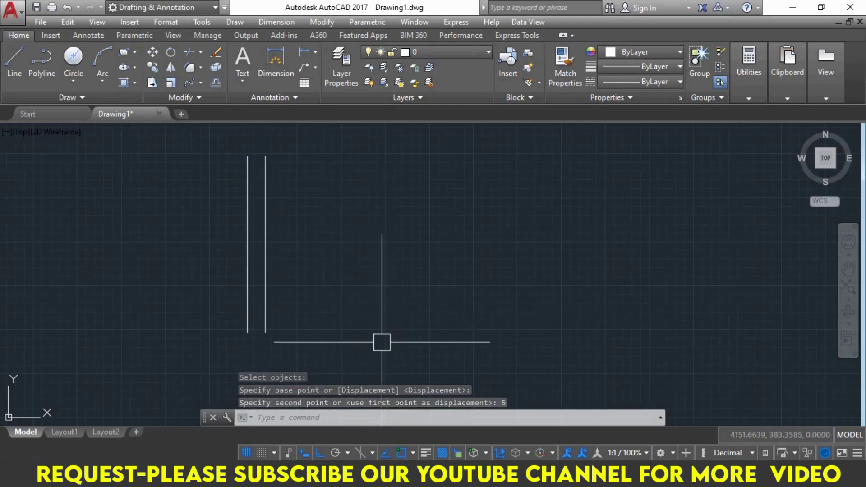
- Erase the moved duplicate line
click(265, 174)
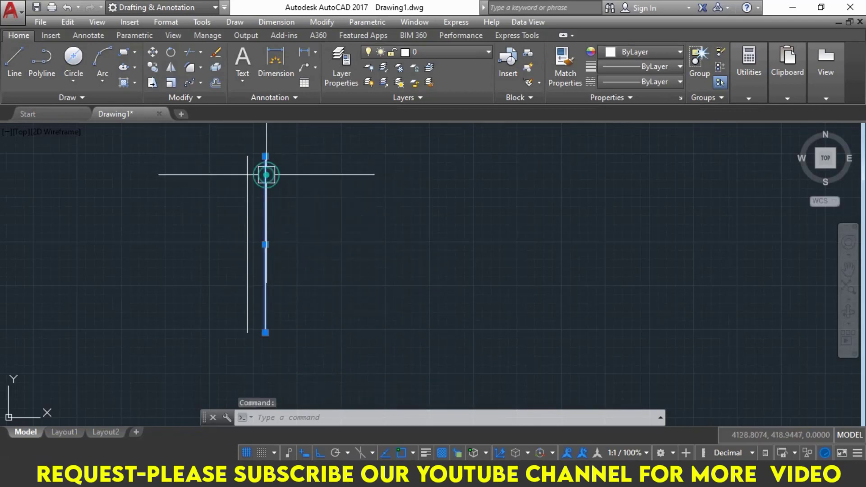
text(e)
key(Return)
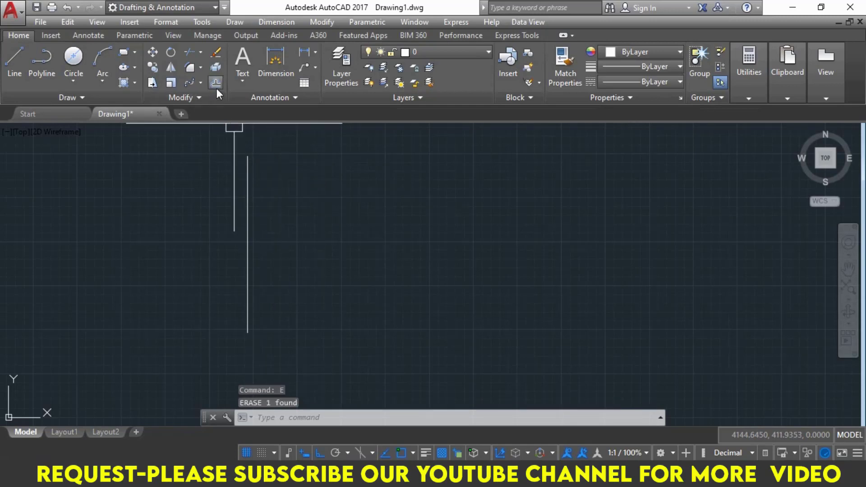
- Offset the vertical line at distance 5, making four successive copies to the right
text(o)
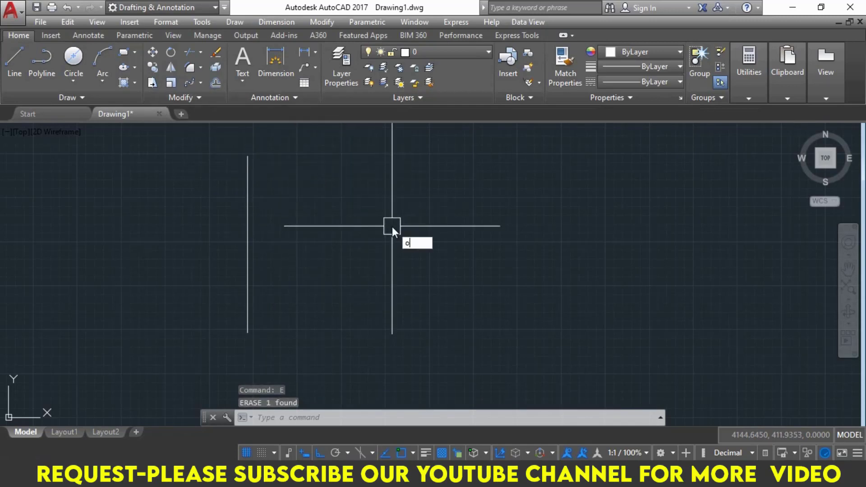
key(Return)
text(5)
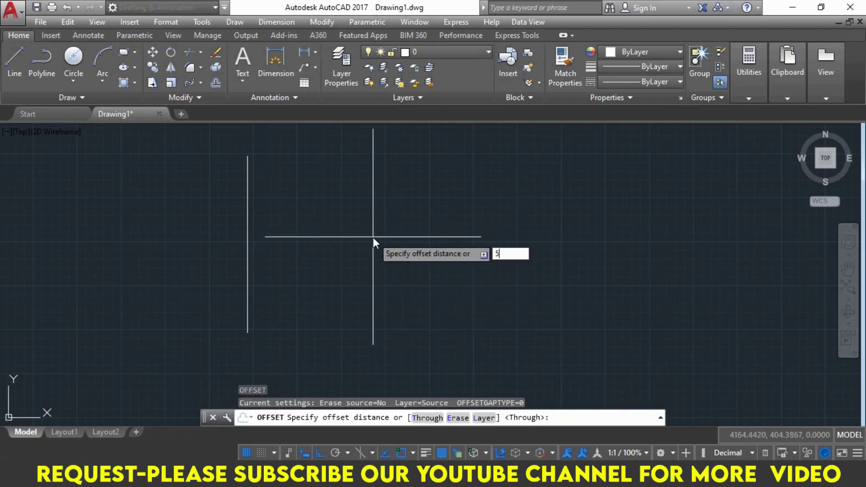
key(Return)
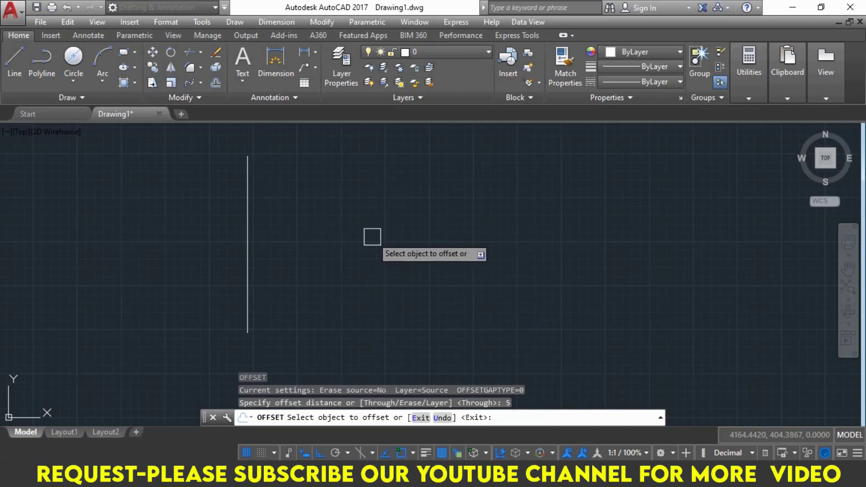
click(247, 232)
click(319, 239)
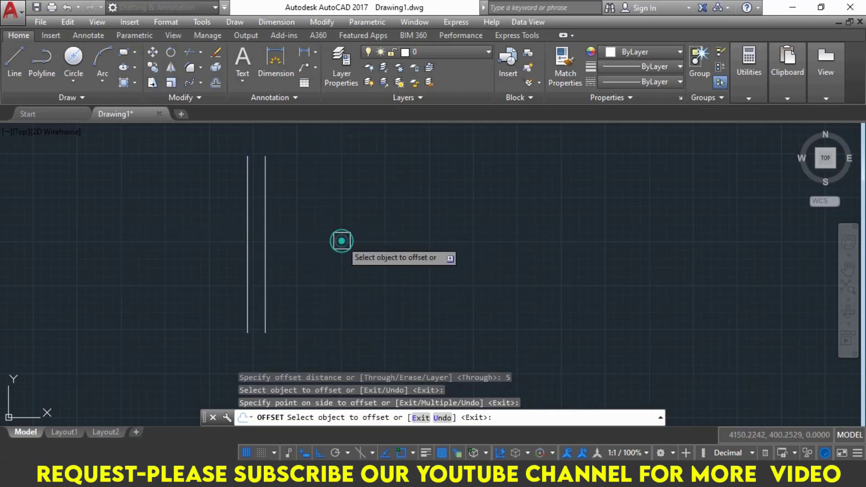
click(266, 246)
click(325, 251)
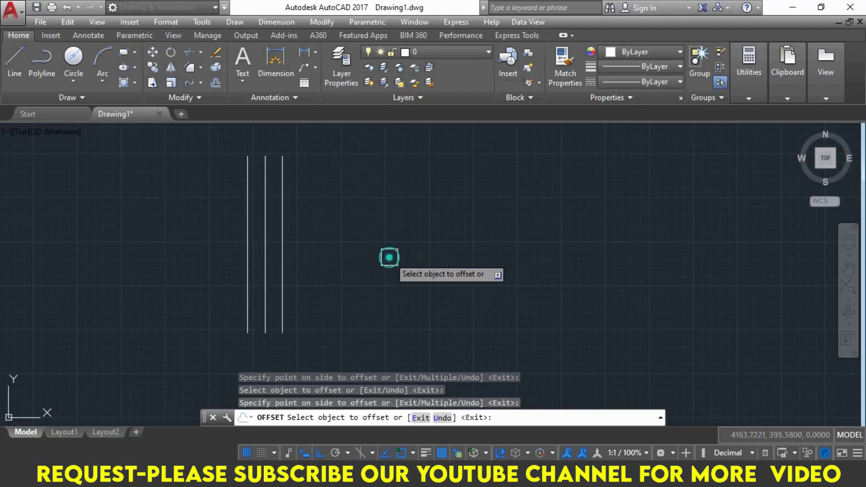
click(283, 178)
click(357, 236)
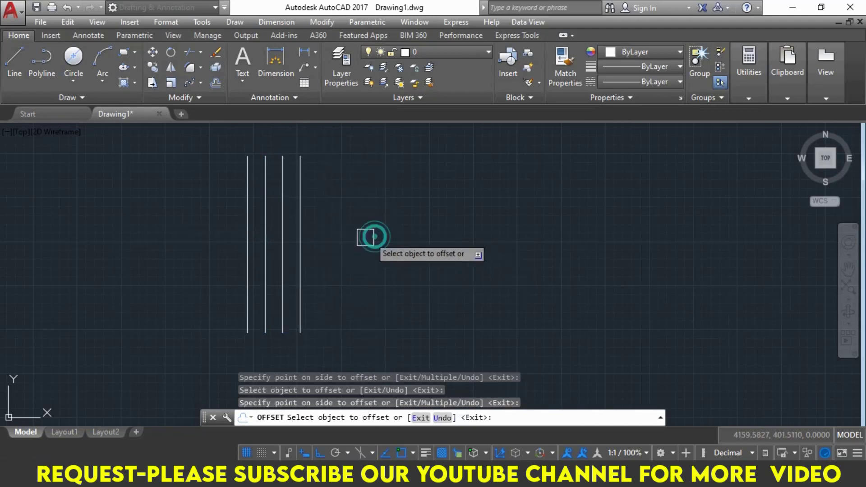
click(300, 239)
click(385, 236)
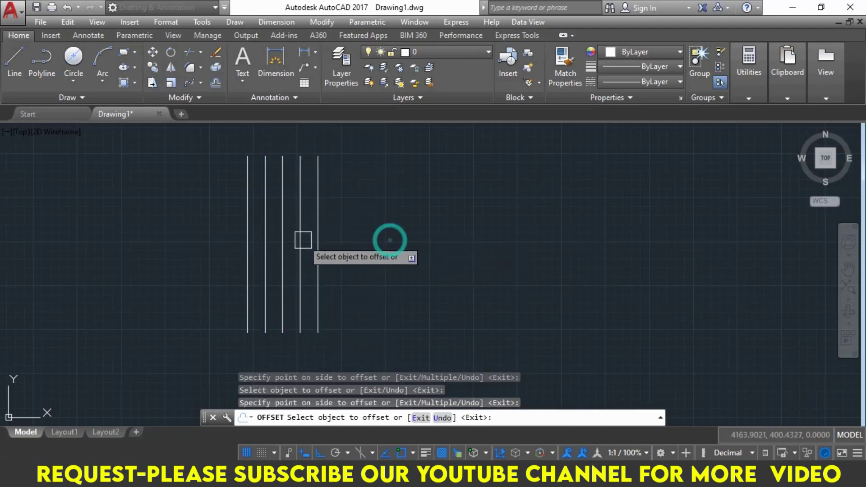
- Offset two more 5-unit copies to the left of the original line
click(248, 232)
click(190, 239)
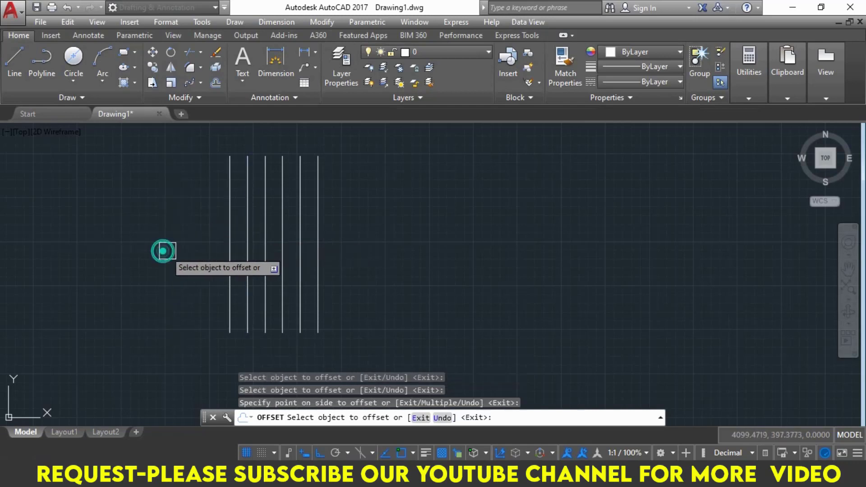
click(228, 250)
click(166, 249)
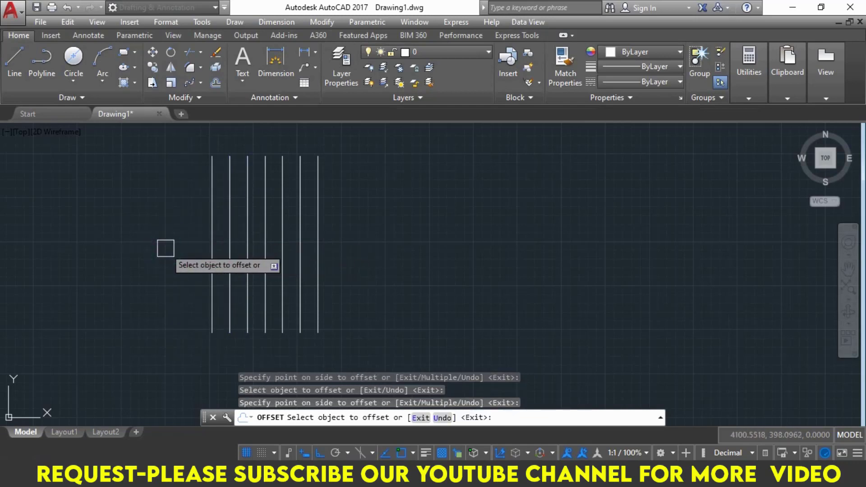
key(Escape)
- Offset the rightmost line 10 units to the right, then add another copy further right
key(Return)
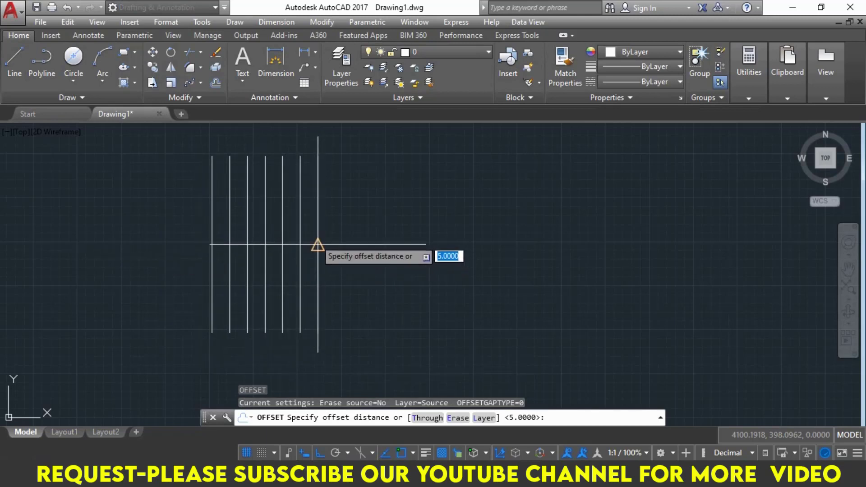
click(318, 245)
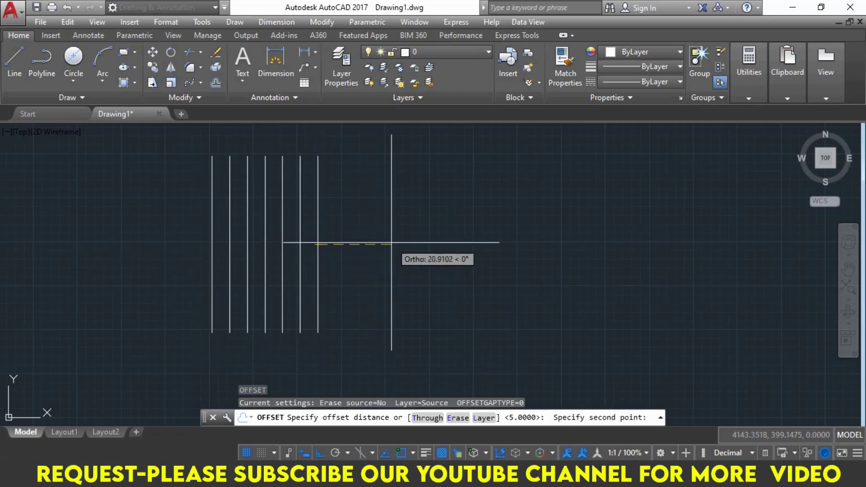
text(10)
key(Return)
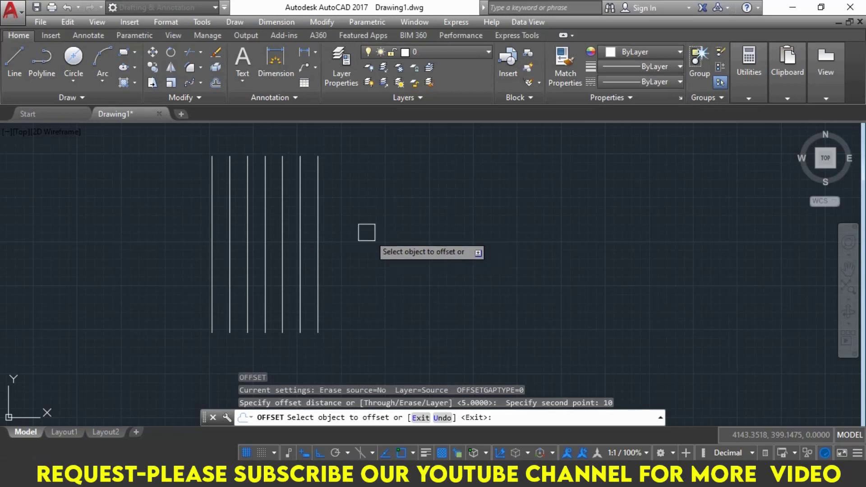
click(316, 229)
click(379, 237)
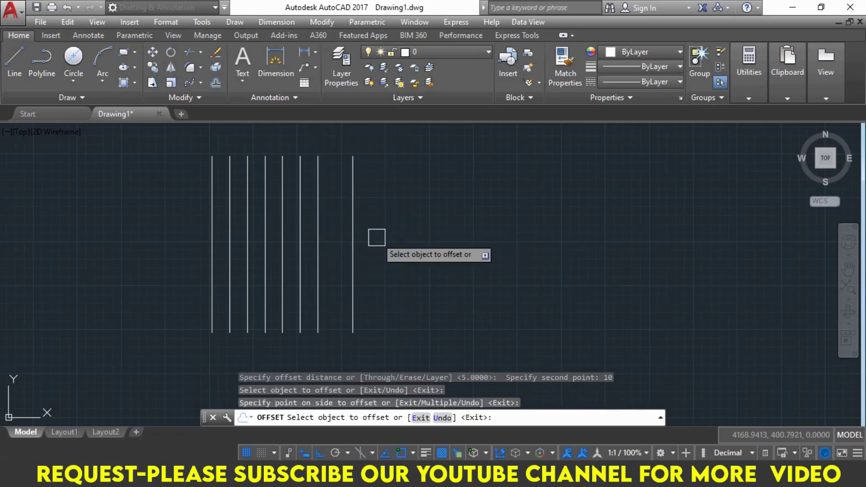
click(359, 233)
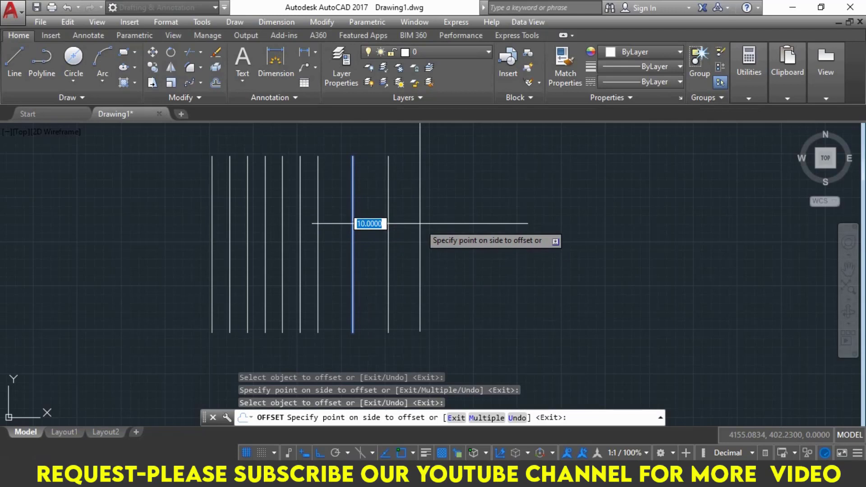
text(5)
key(Return)
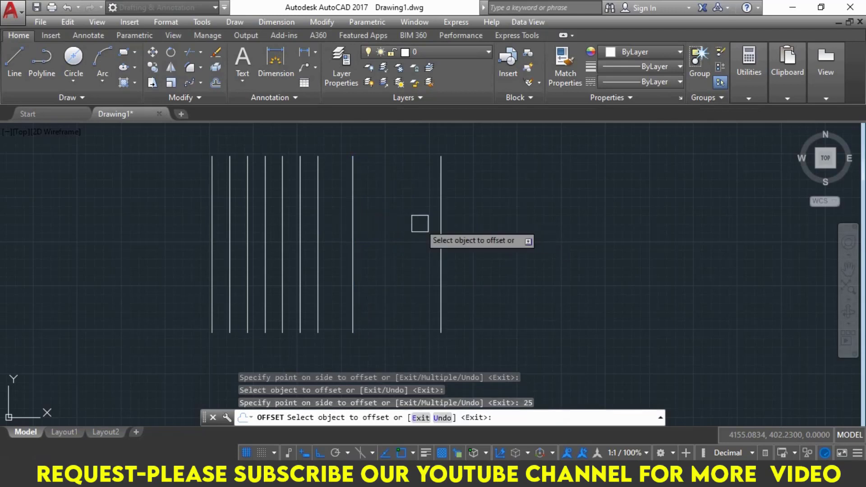
key(Return)
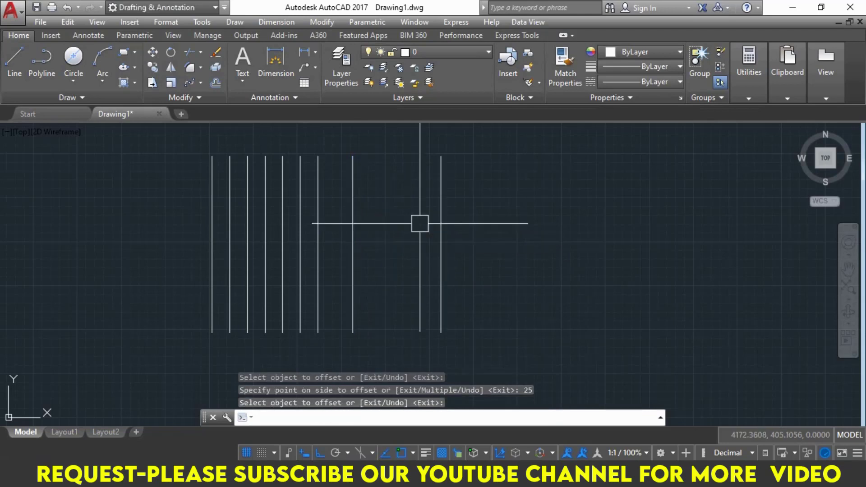
- Add three more parallel lines at an offset distance of 30
key(Return)
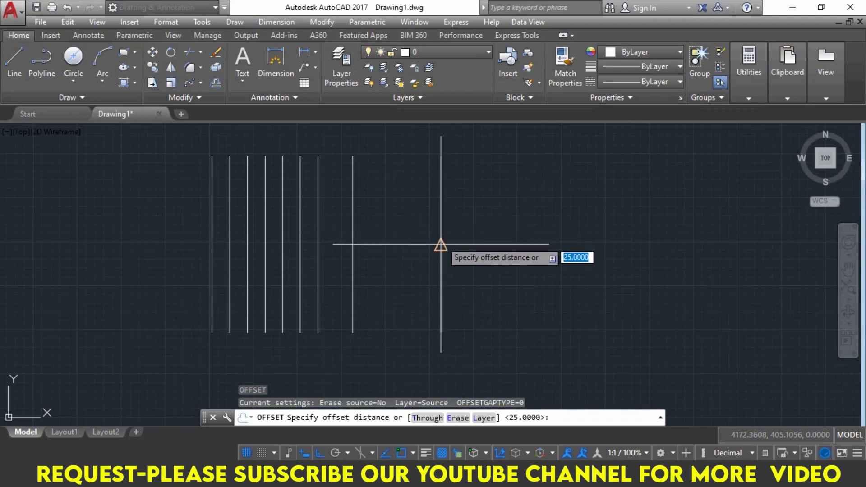
click(441, 244)
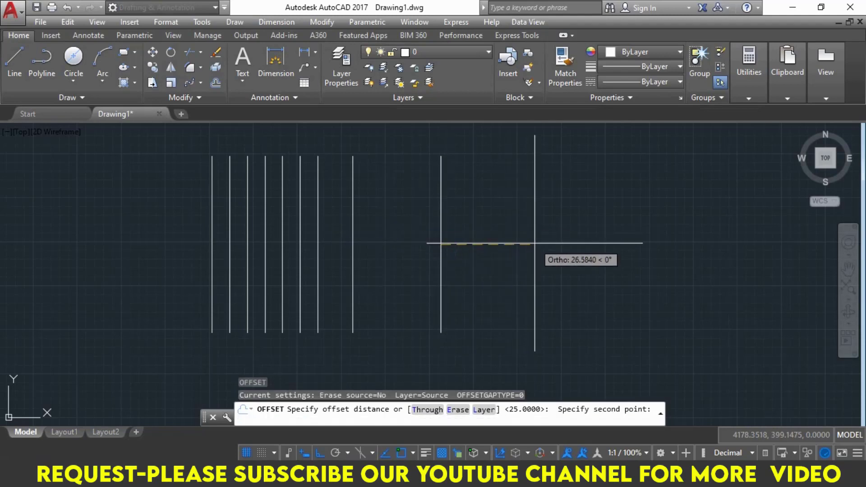
text(30)
key(Return)
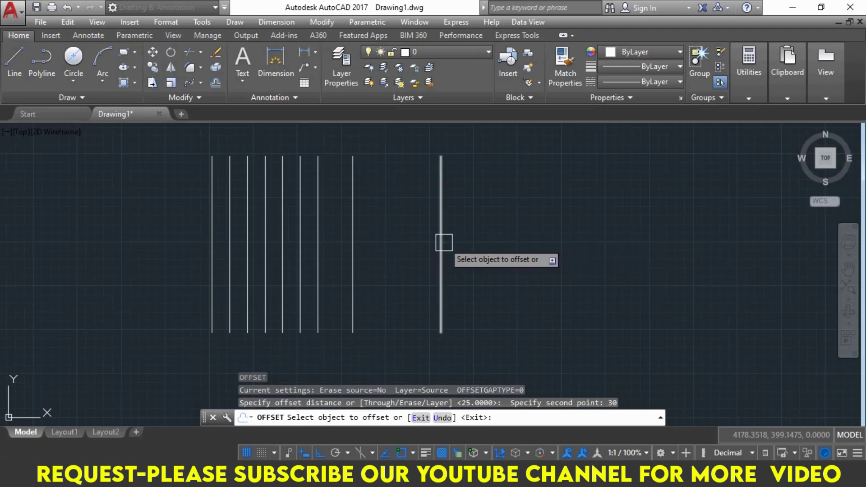
click(444, 242)
click(626, 262)
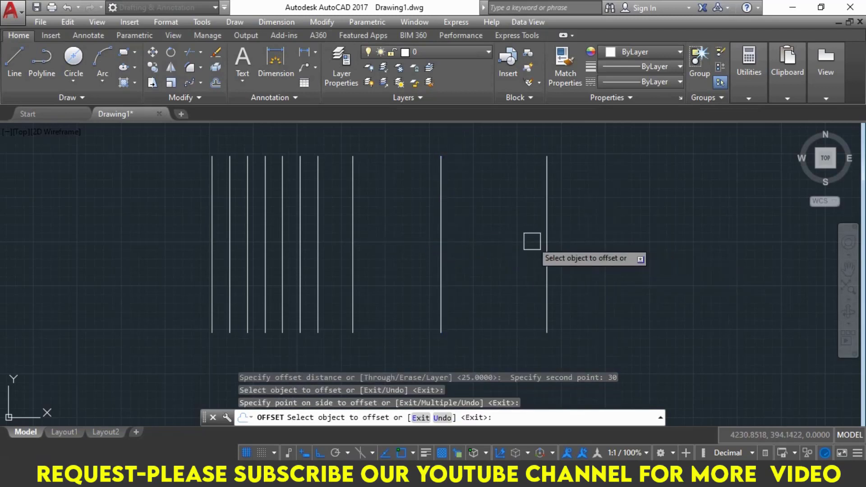
click(354, 234)
click(452, 240)
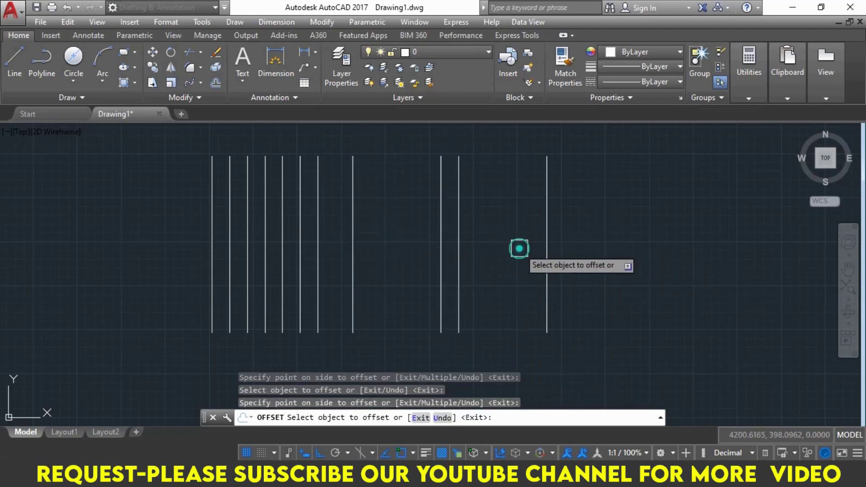
click(318, 215)
click(389, 238)
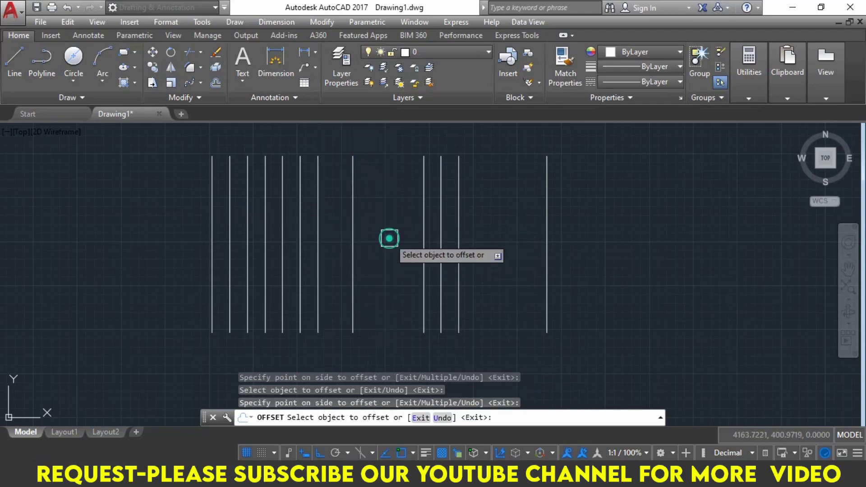
middle_drag(499, 288, 476, 292)
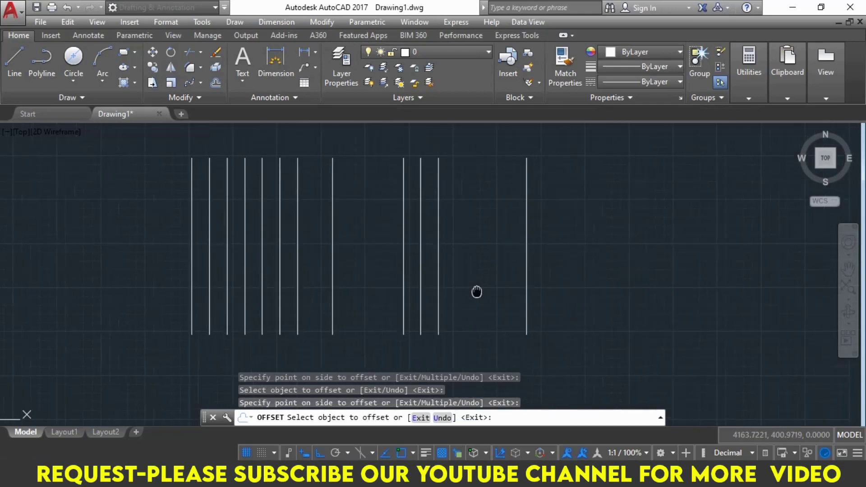
key(Escape)
key(Escape)
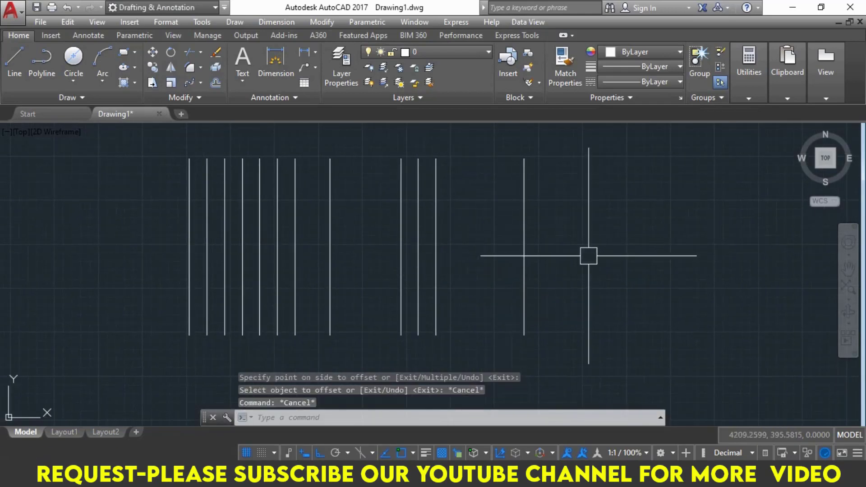
click(606, 256)
- Erase all twelve parallel lines with a selection window
click(210, 228)
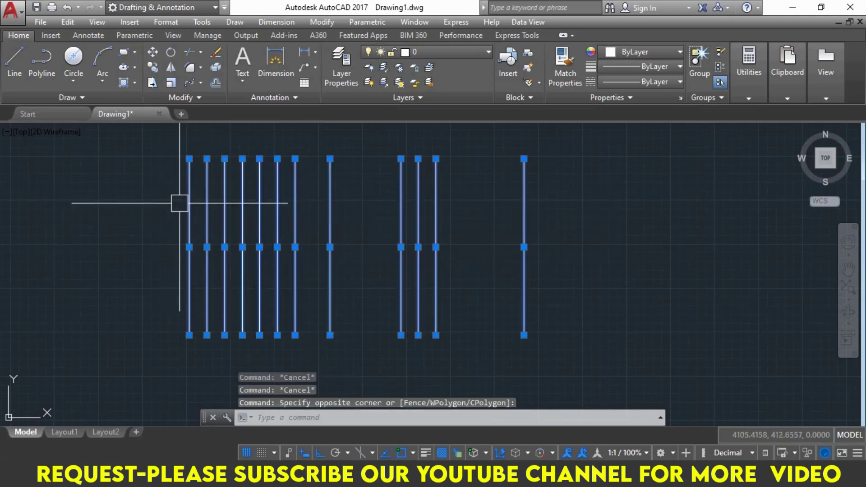
text(e)
key(Return)
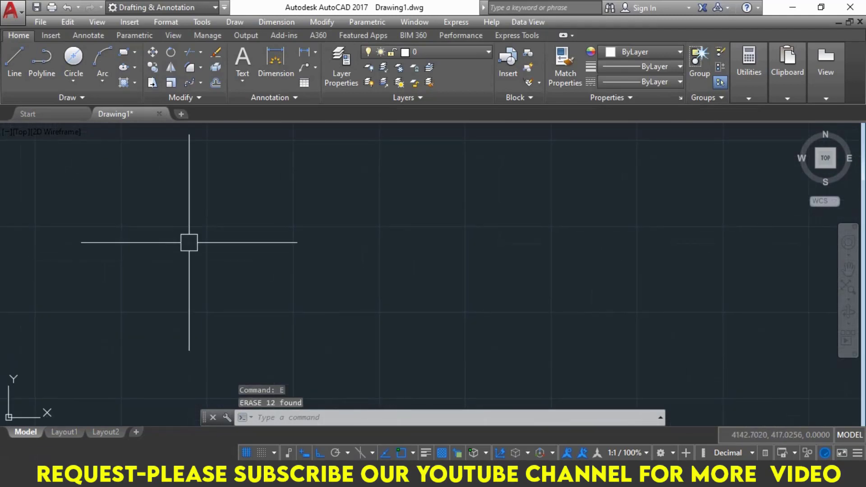
key(Escape)
key(Escape)
text(rec)
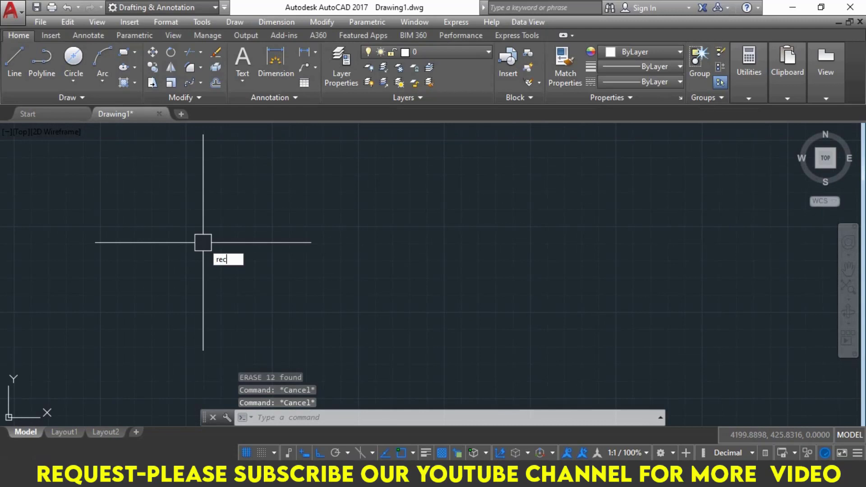
- Draw one large rectangle by its two opposite corners where the lines were
key(Return)
click(221, 149)
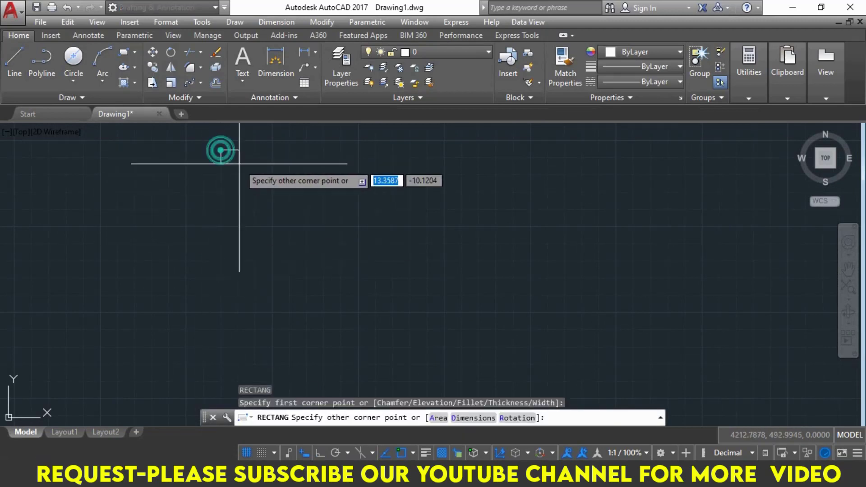
click(457, 359)
key(Escape)
key(Escape)
key(Escape)
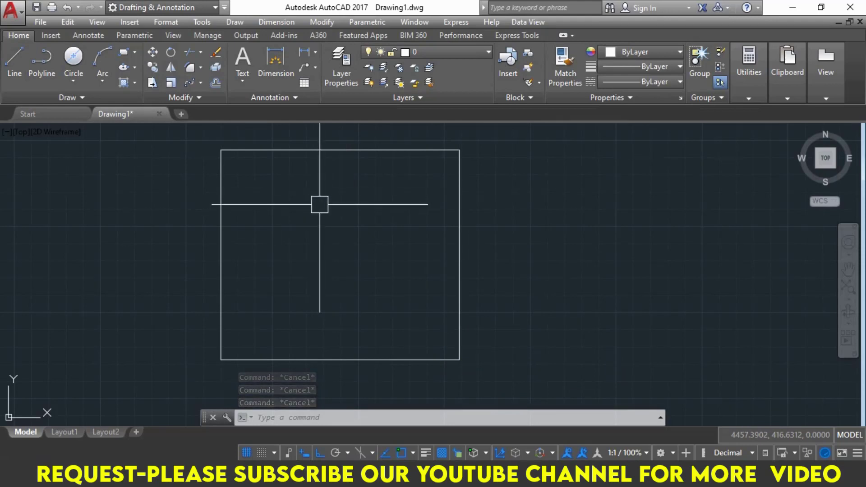
text(o)
key(Return)
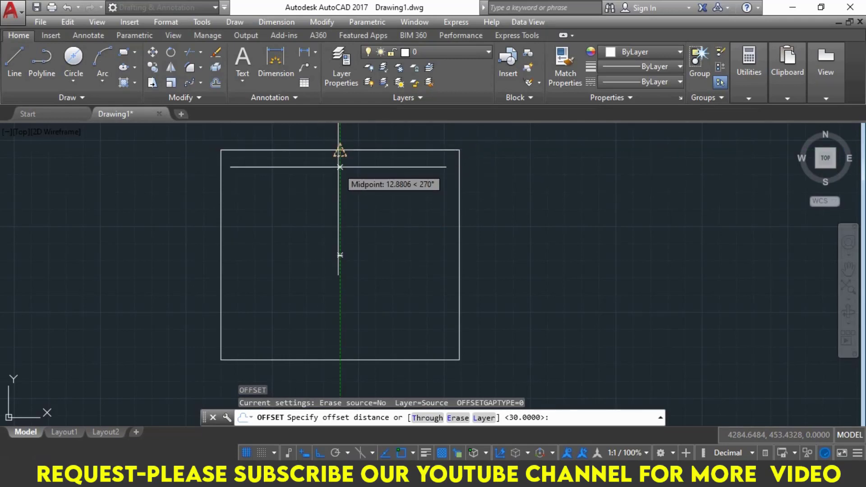
- Offset the rectangle 10 units inward to create the first nested rectangle
text(10)
key(Return)
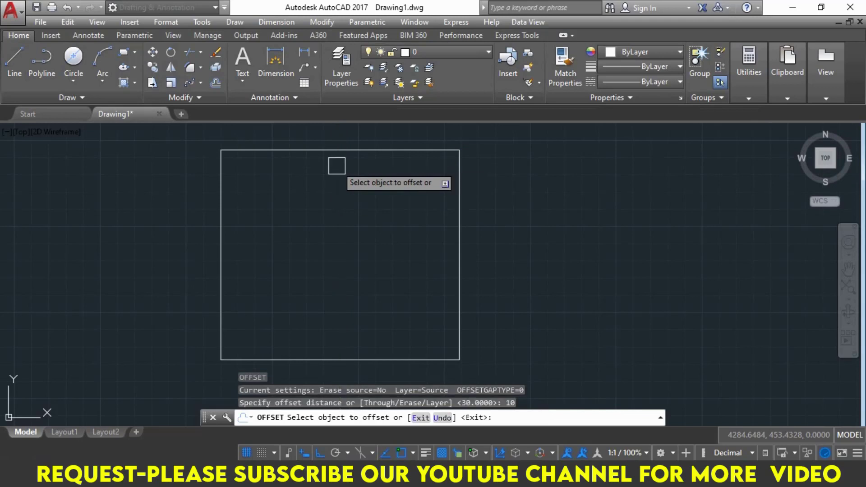
click(342, 151)
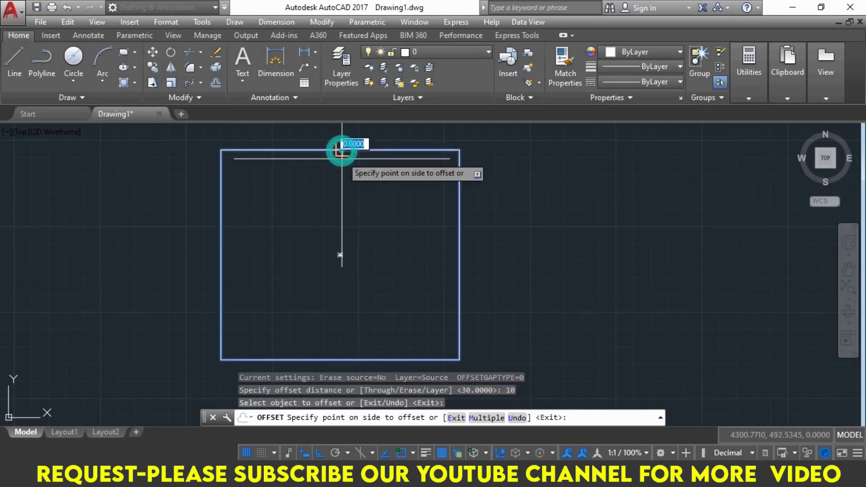
click(342, 200)
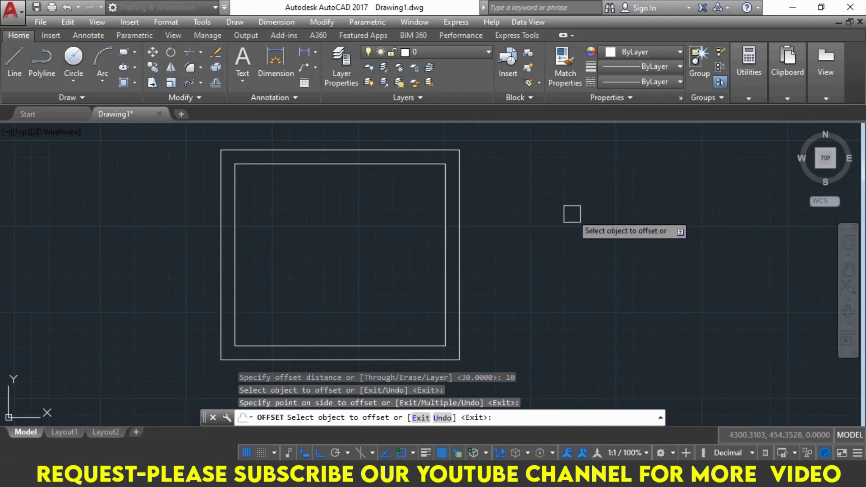
key(Escape)
key(Escape)
key(Escape)
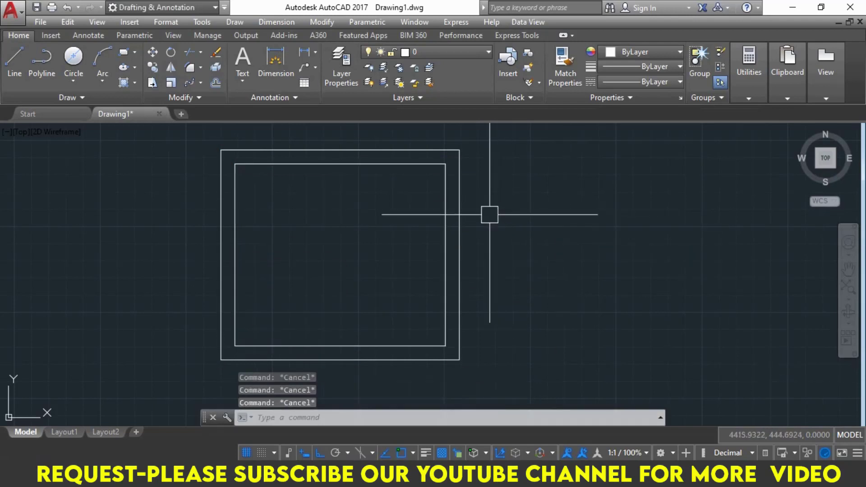
- Add three more rectangles 10 units apart, each offset inside the newest one
key(Return)
key(Return)
click(387, 164)
click(387, 201)
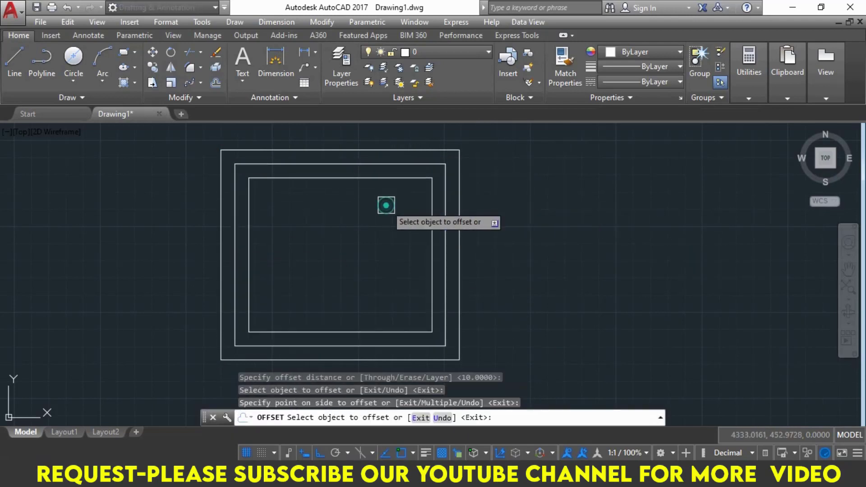
click(374, 179)
click(373, 201)
click(366, 192)
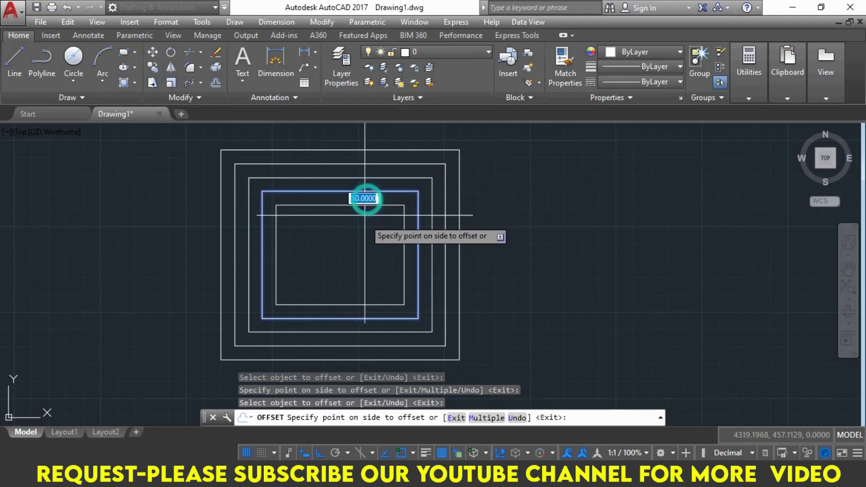
click(357, 214)
- Keep offsetting inward by 10 down to the smallest rectangle at the centre
click(353, 252)
click(391, 239)
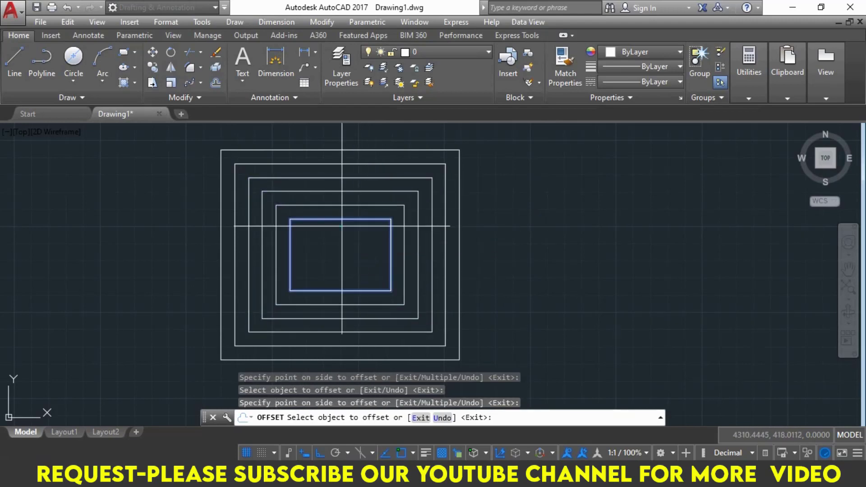
click(348, 254)
click(348, 233)
click(349, 254)
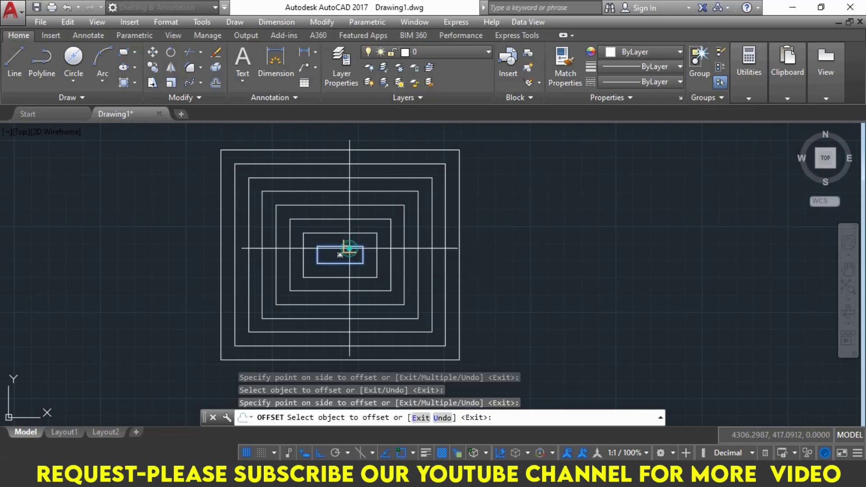
click(348, 296)
- Add two larger rectangles 10 units outside the nest, then pan it left
click(460, 256)
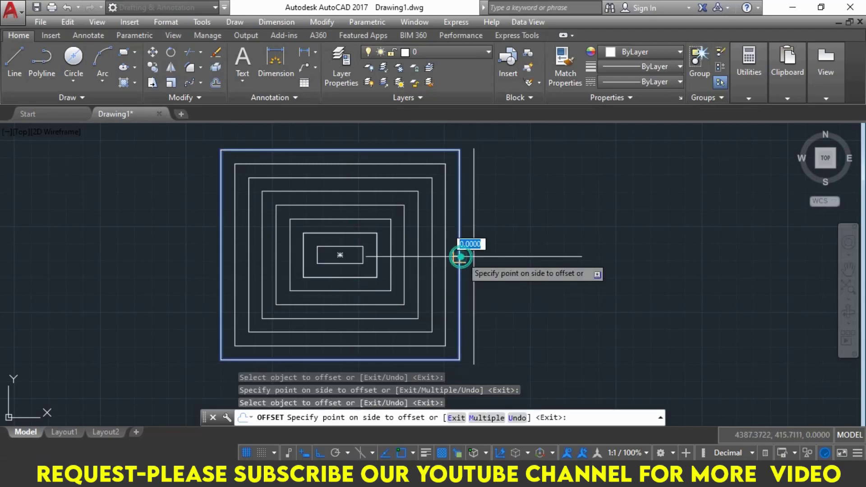
click(507, 261)
click(473, 256)
key(Escape)
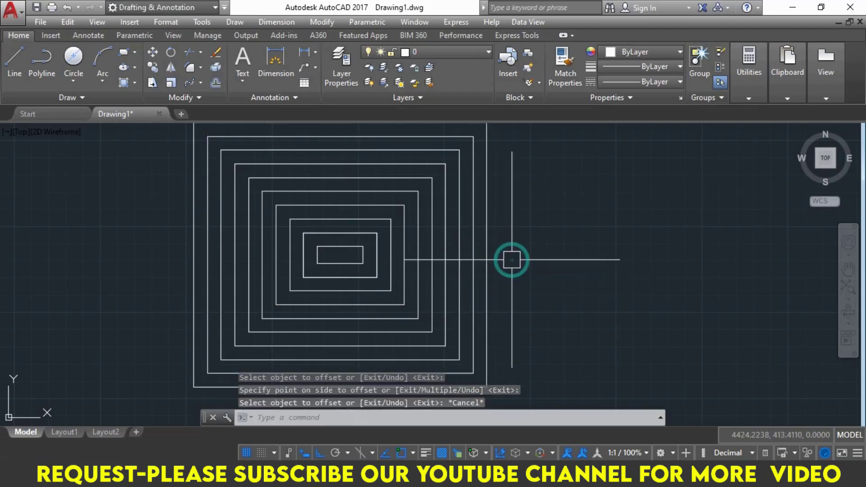
scroll(564, 263, down, 2)
middle_drag(564, 263, 337, 260)
- Draw a large circle beside the nested rectangles
key(Escape)
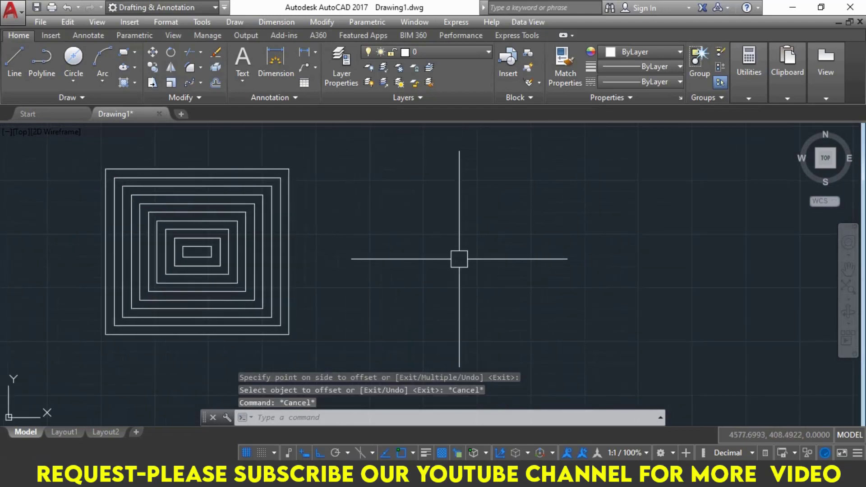
key(Escape)
text(c)
key(Return)
click(501, 257)
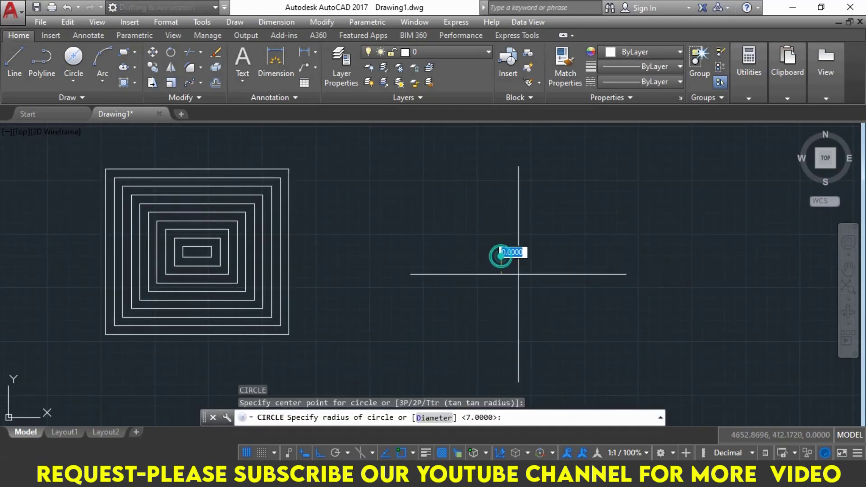
click(582, 365)
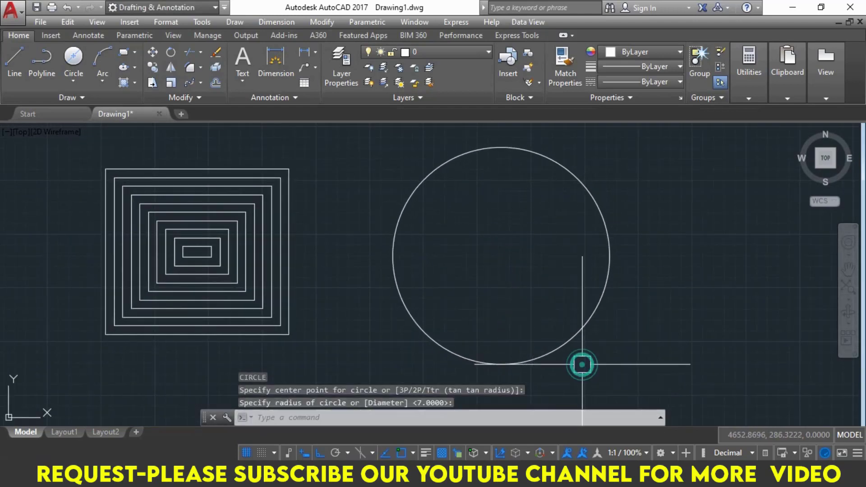
- Cancel the unfinished second circle and start Offset at a distance of 5
key(Return)
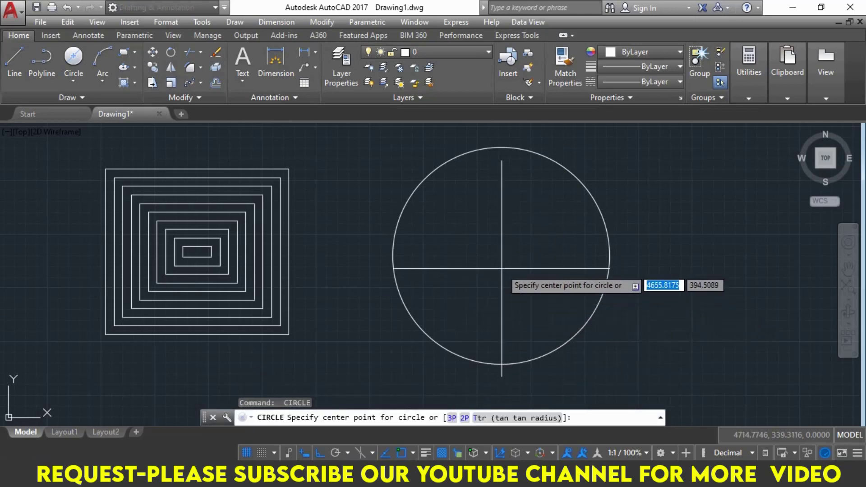
text(5)
key(Return)
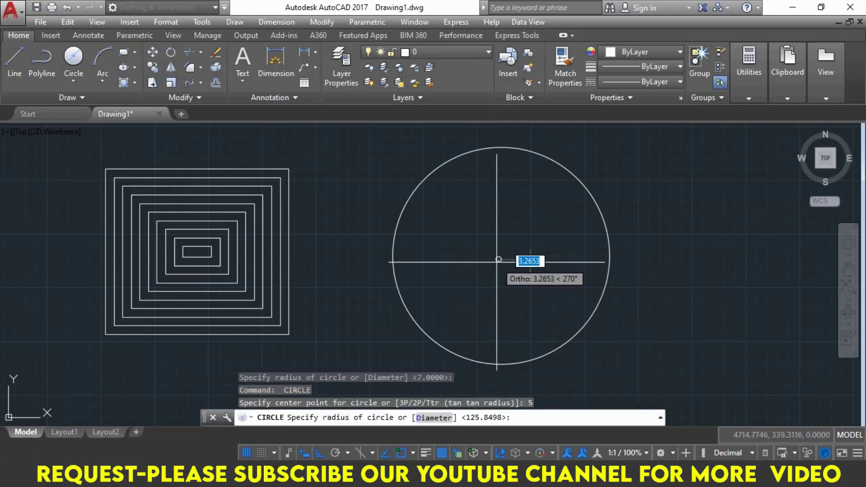
key(Escape)
text(o)
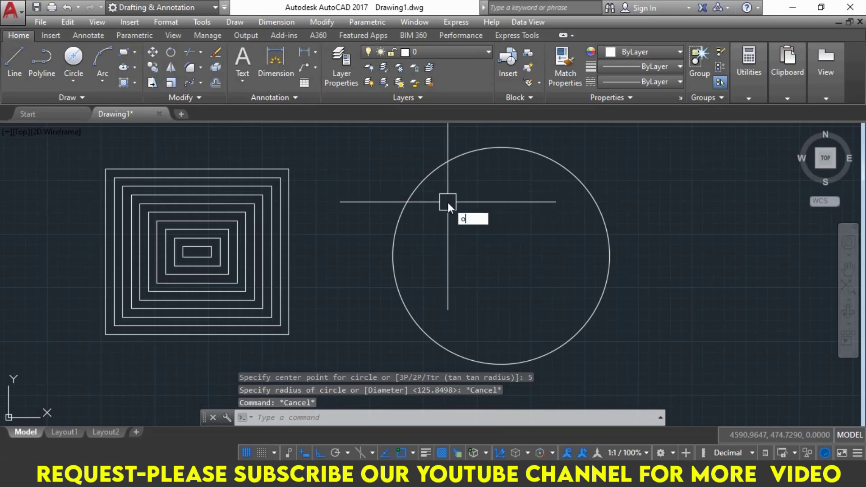
key(Return)
key(Return)
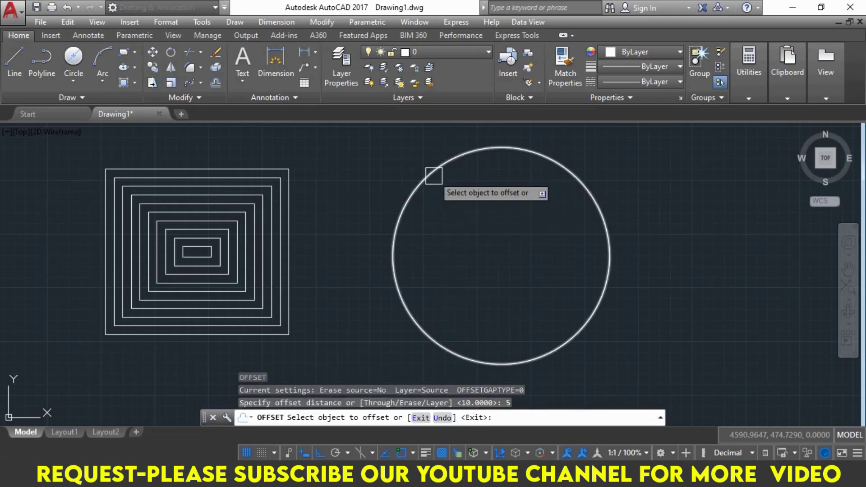
- Offset the large circle 5 units inward to make the first inner ring
click(433, 174)
click(473, 240)
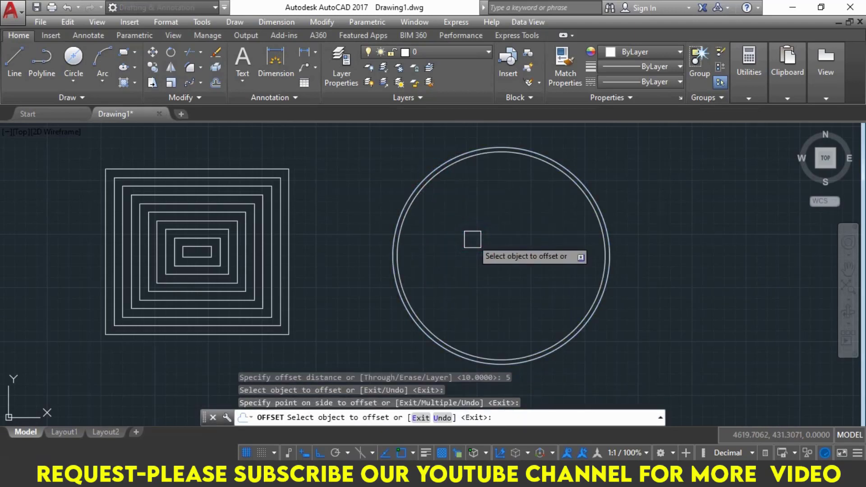
key(Return)
- Switch the offset distance to 10 and add three concentric circles inward
key(Return)
text(10)
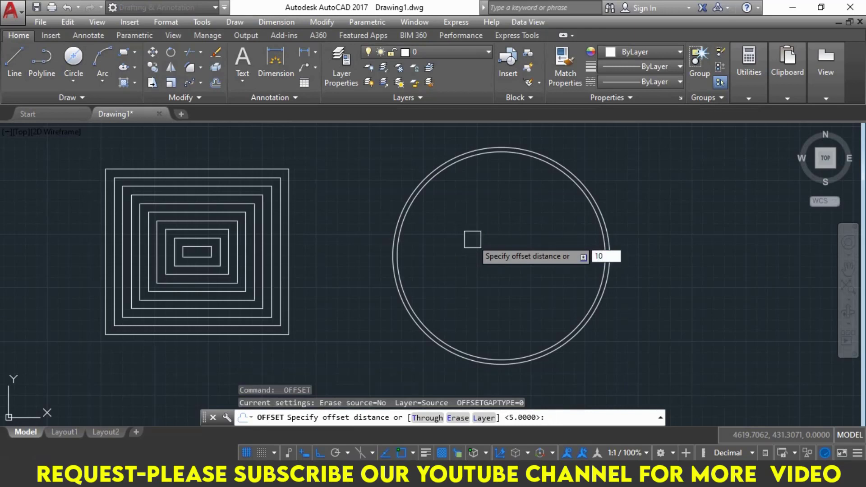
key(Return)
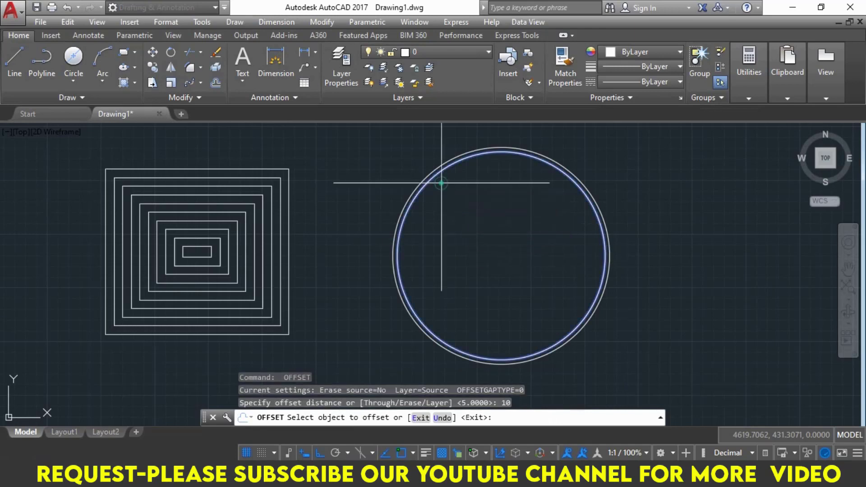
click(434, 176)
click(491, 234)
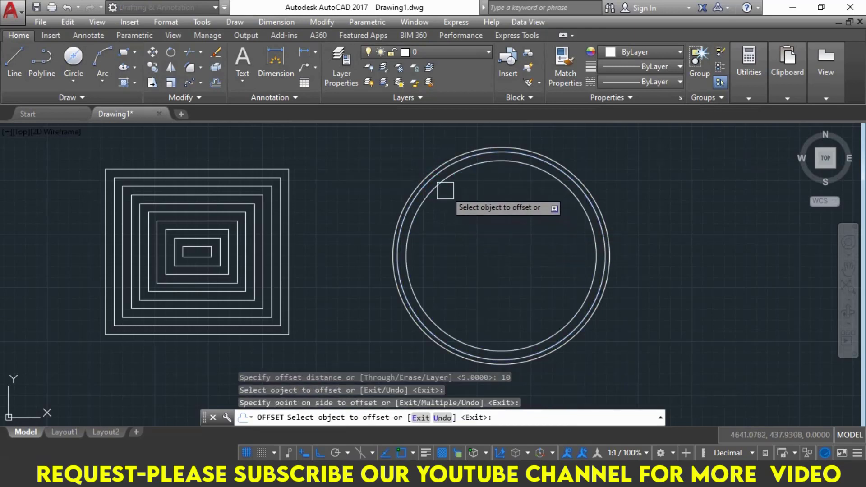
click(442, 190)
click(546, 216)
click(444, 192)
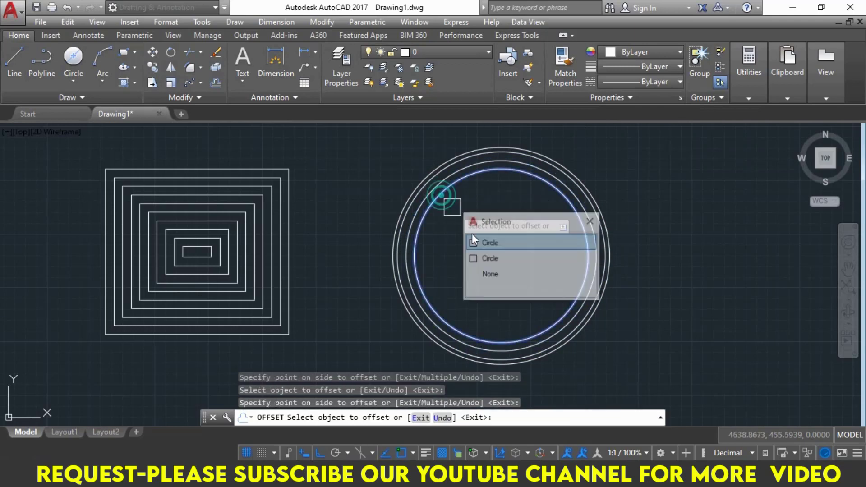
click(479, 243)
click(447, 210)
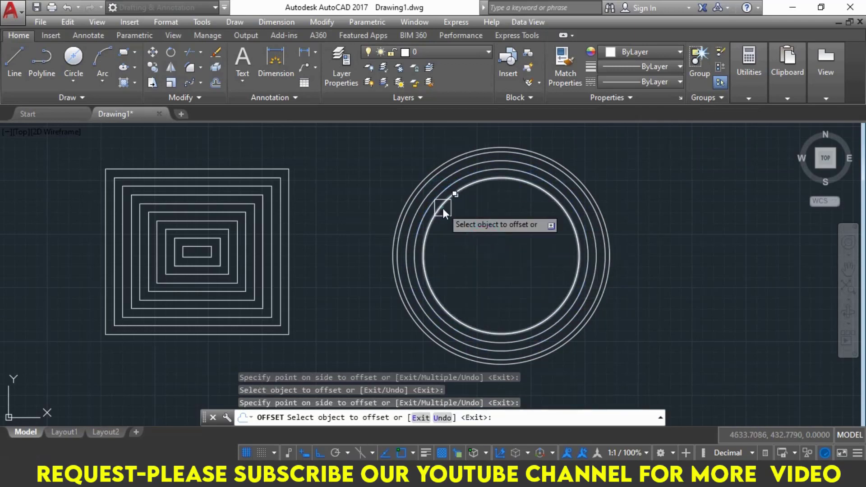
- Keep offsetting the innermost circle by 10, adding five more rings
click(444, 205)
click(485, 256)
click(453, 226)
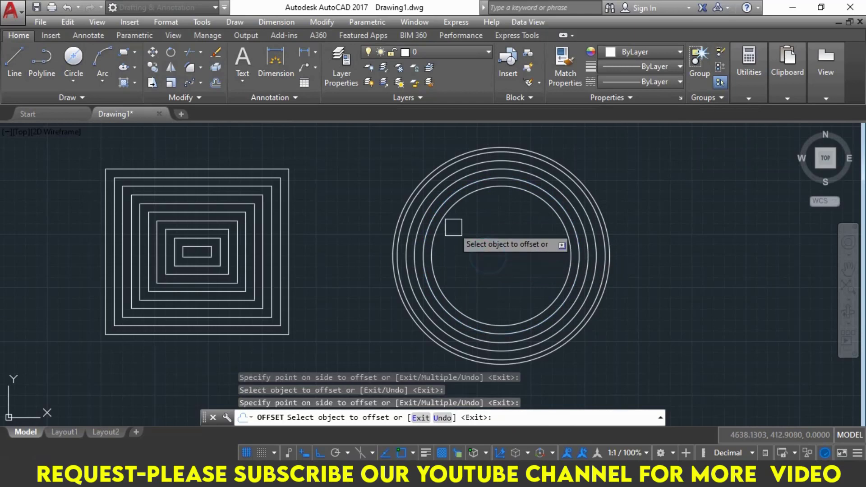
click(449, 225)
click(478, 243)
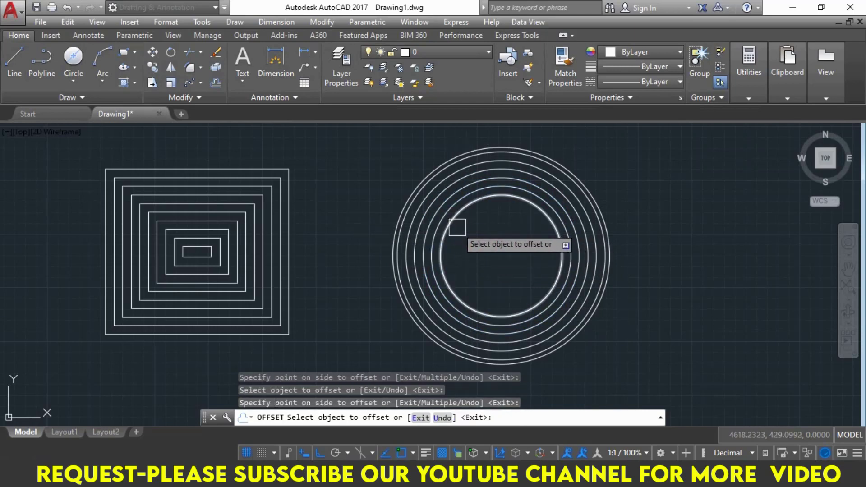
click(454, 233)
click(482, 245)
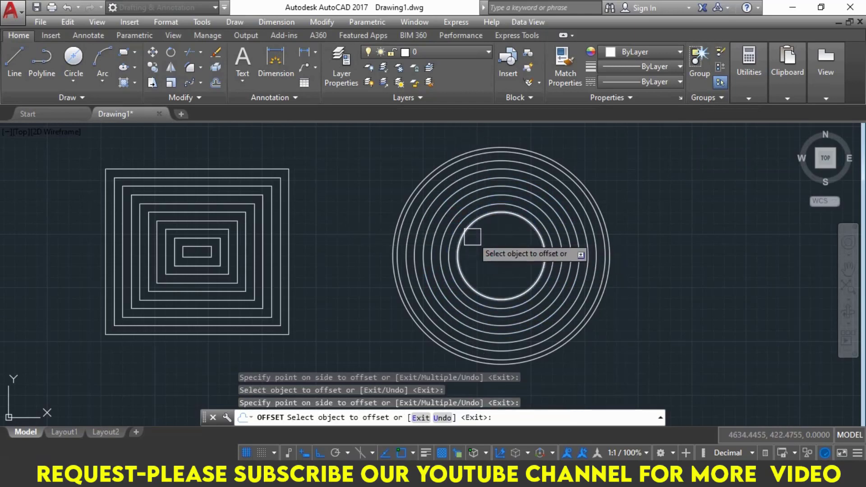
click(472, 236)
click(478, 234)
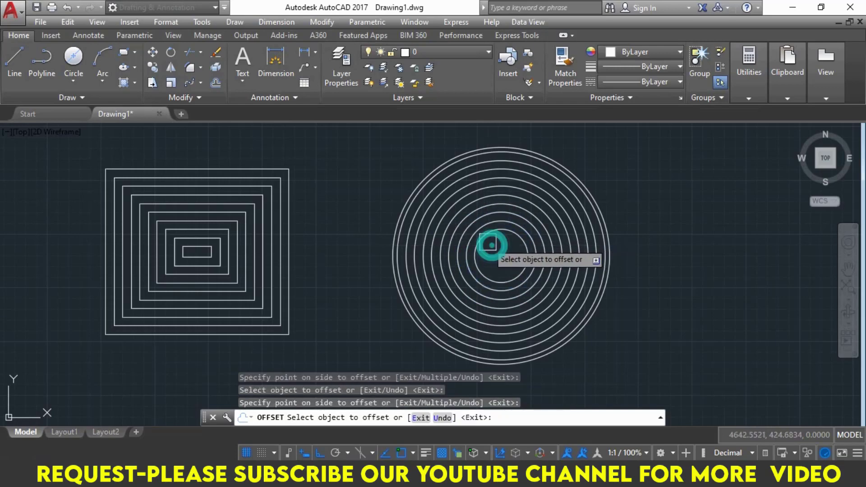
click(487, 242)
- Add a tiny final circle at the centre, recentre the view and end Offset
click(478, 246)
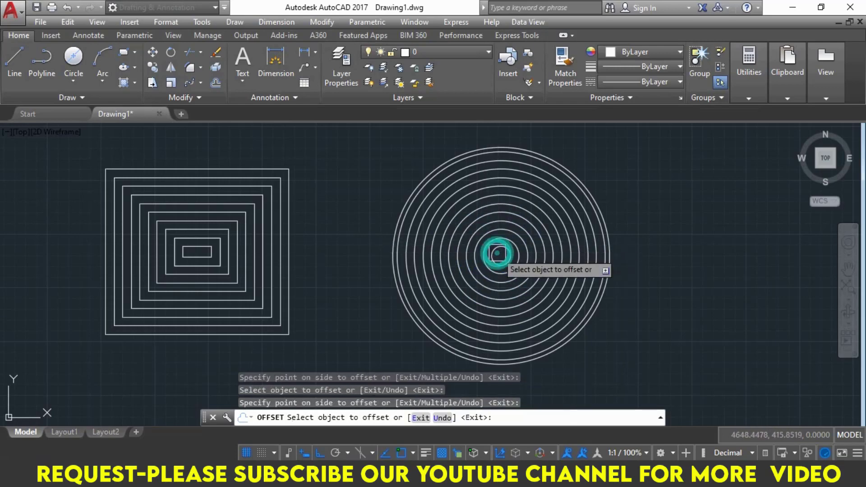
scroll(497, 253, up, 2)
scroll(503, 262, up, 3)
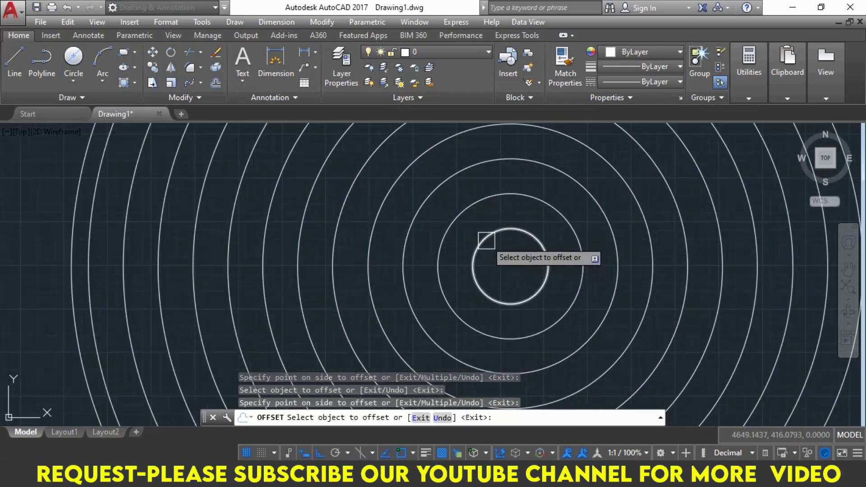
click(484, 240)
click(506, 257)
scroll(512, 266, down, 4)
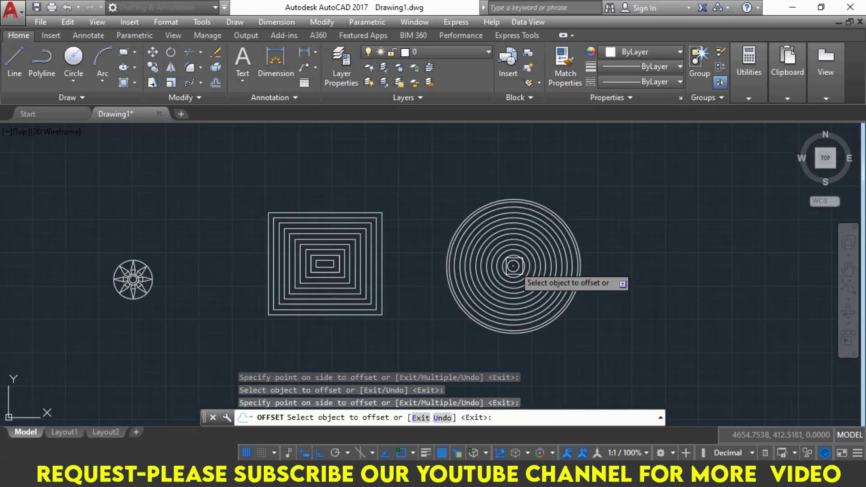
scroll(514, 265, up, 2)
scroll(513, 265, up, 1)
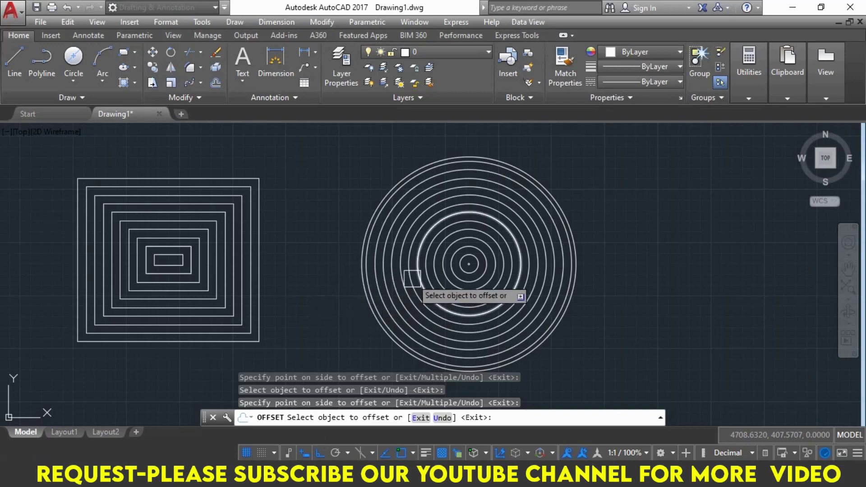
middle_drag(401, 334, 383, 331)
key(Escape)
key(Escape)
- Draw a long horizontal line in empty space, then highlight the Break at topic in the PDF
middle_drag(541, 244, 214, 245)
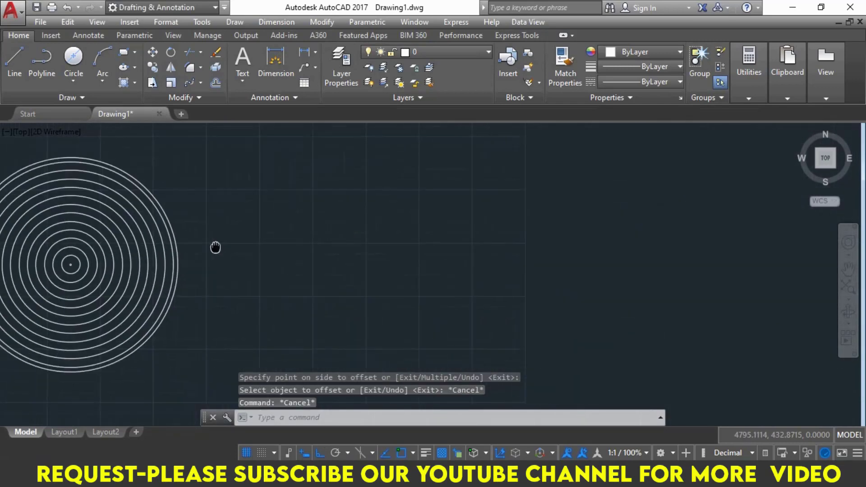
key(Escape)
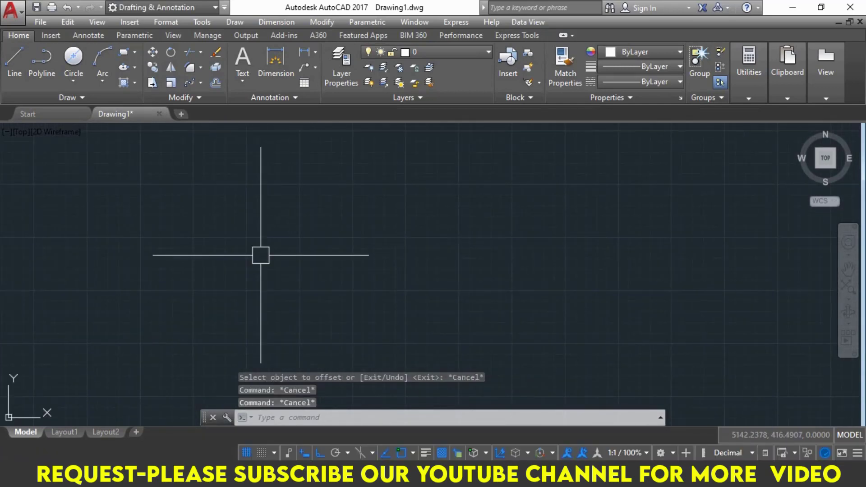
text(l)
key(Return)
click(209, 264)
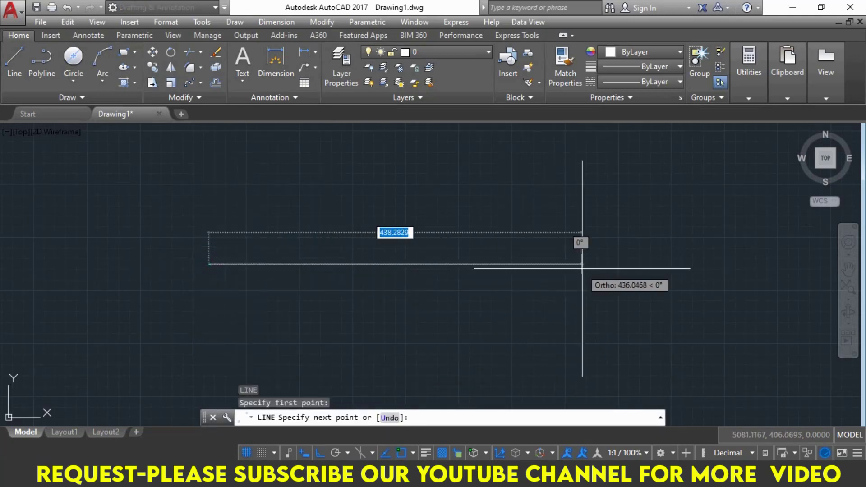
click(617, 265)
key(Return)
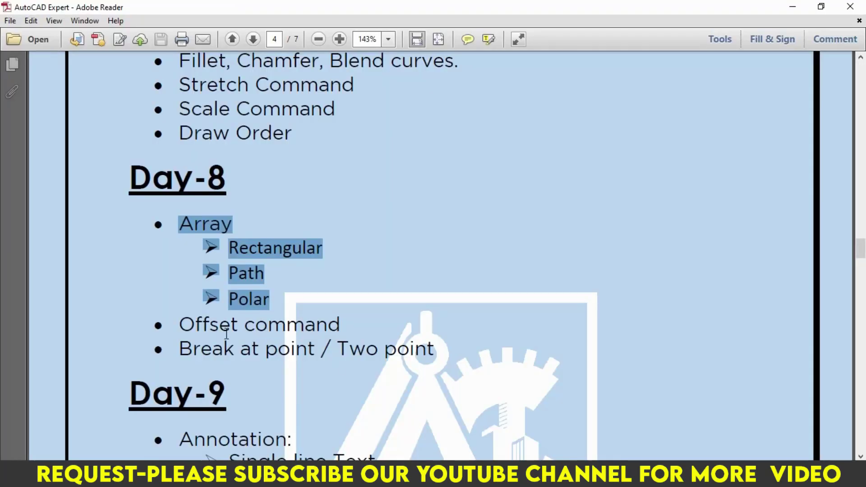
click(210, 334)
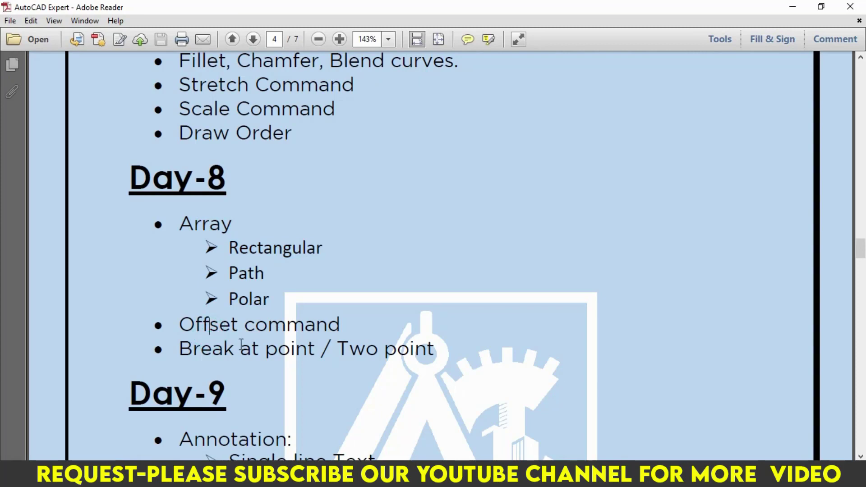
drag(173, 359, 256, 358)
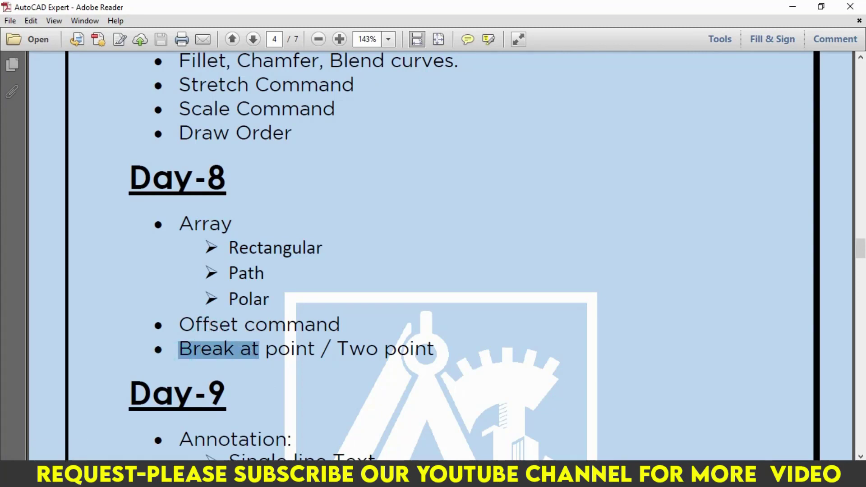
- Split the horizontal line at a single point with Break at Point
key(Escape)
key(Escape)
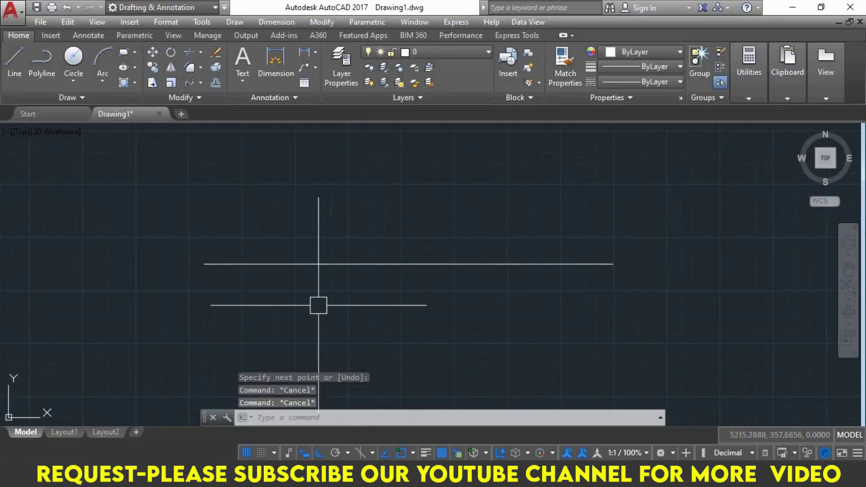
key(Escape)
click(199, 97)
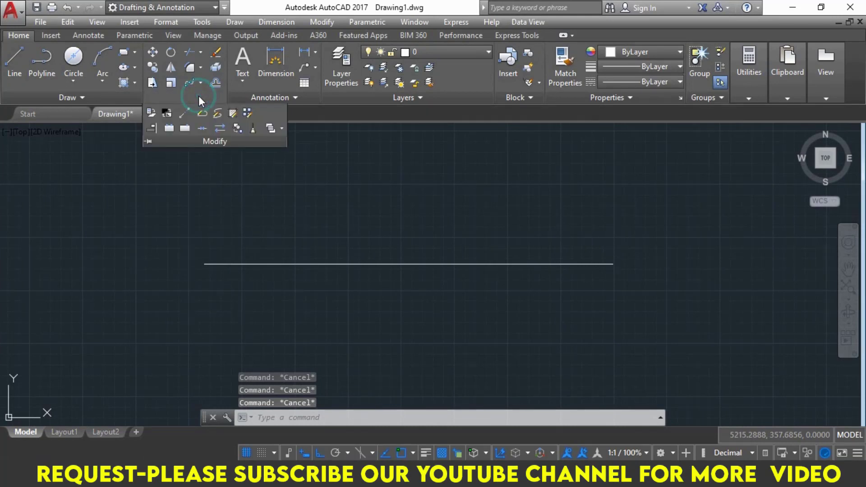
click(185, 129)
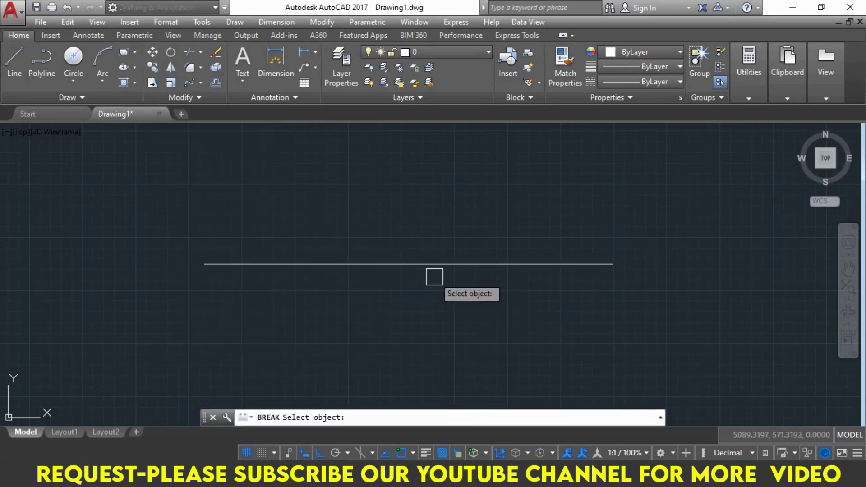
click(406, 264)
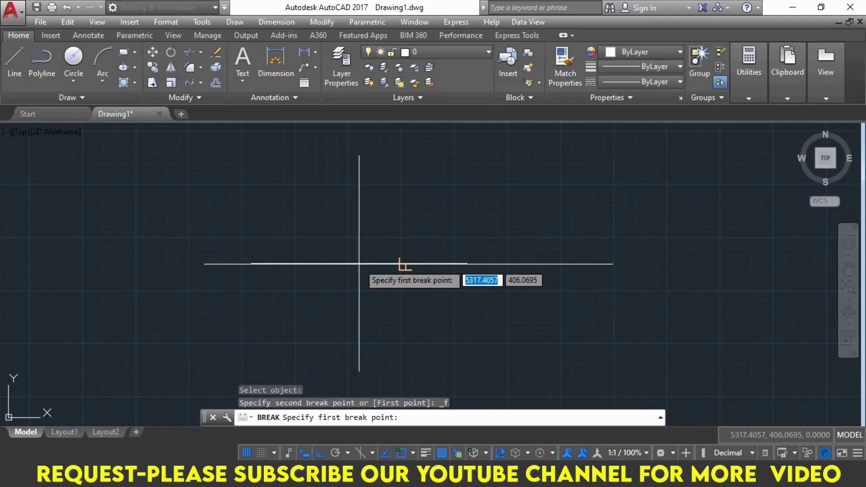
click(408, 265)
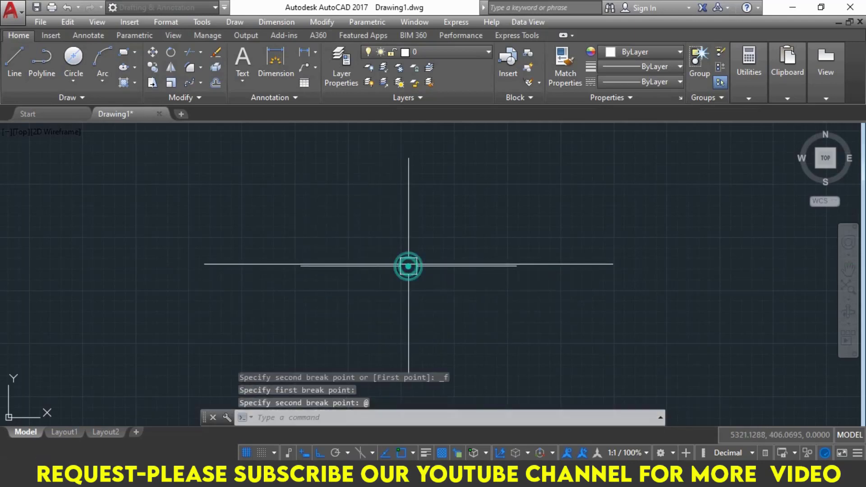
- Select the two line pieces to confirm the split
click(441, 264)
click(346, 264)
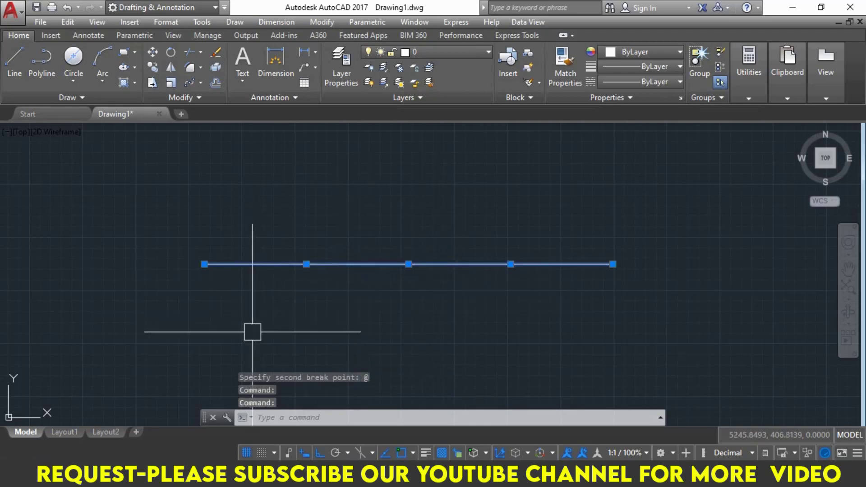
key(Escape)
click(277, 264)
click(459, 262)
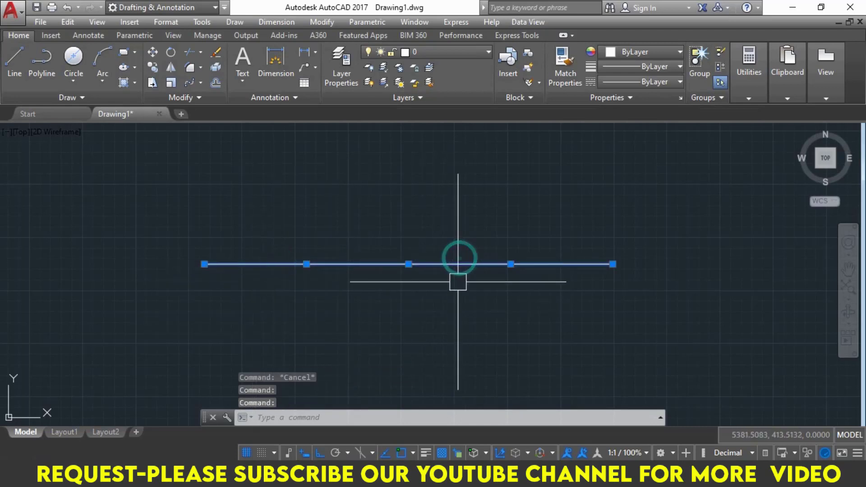
key(Escape)
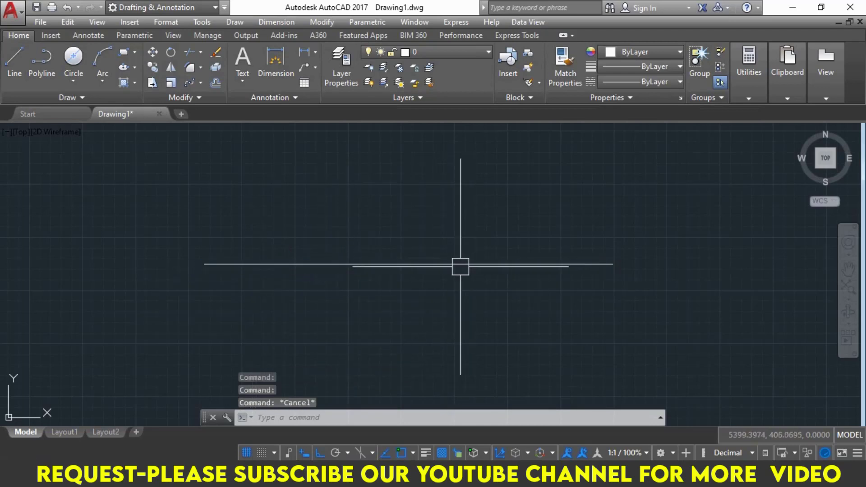
- Erase the right-hand line piece and pan to centre the remaining line
click(461, 265)
key(Return)
scroll(314, 257, up, 2)
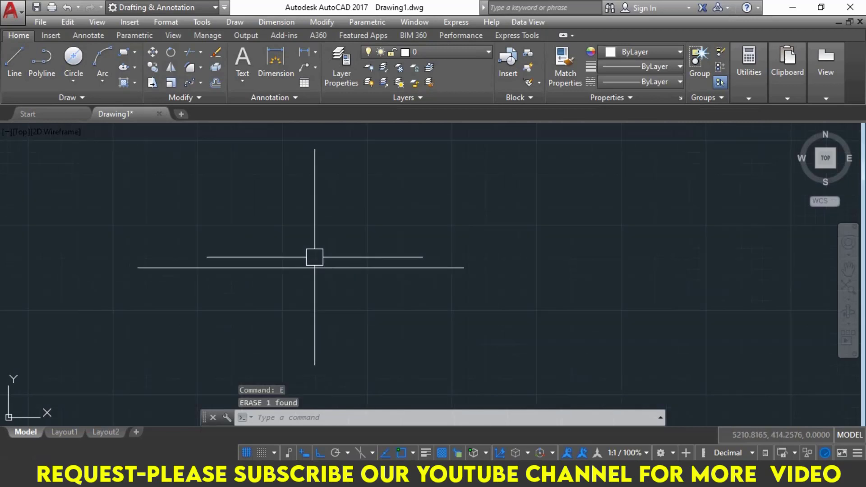
middle_drag(315, 258, 404, 264)
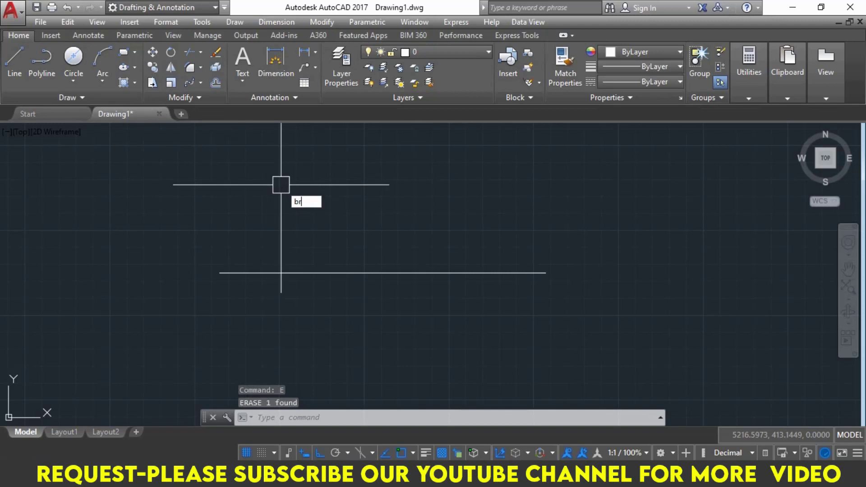
key(Return)
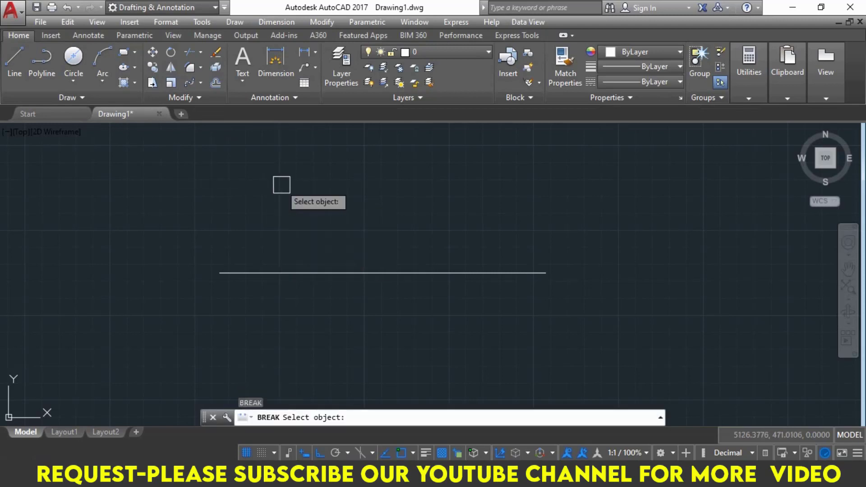
click(358, 272)
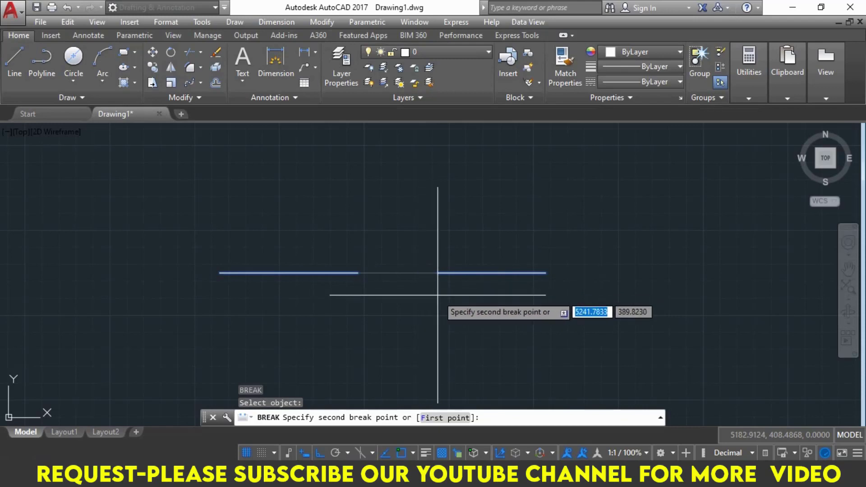
key(Escape)
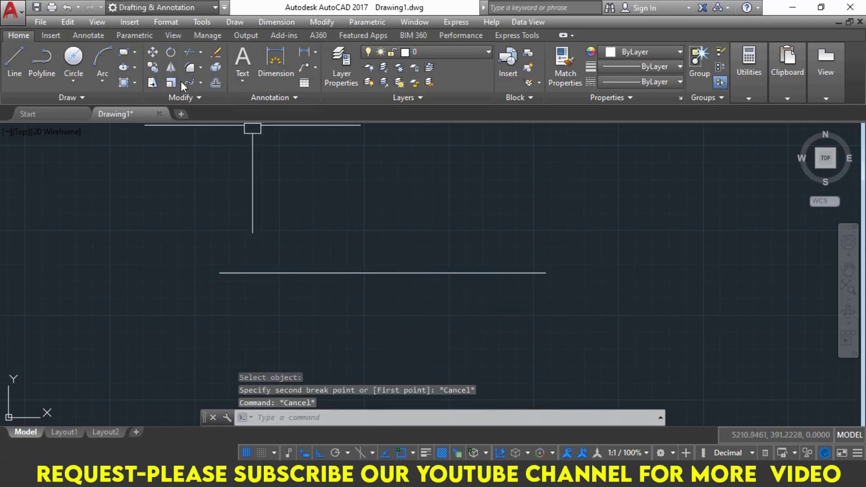
click(187, 95)
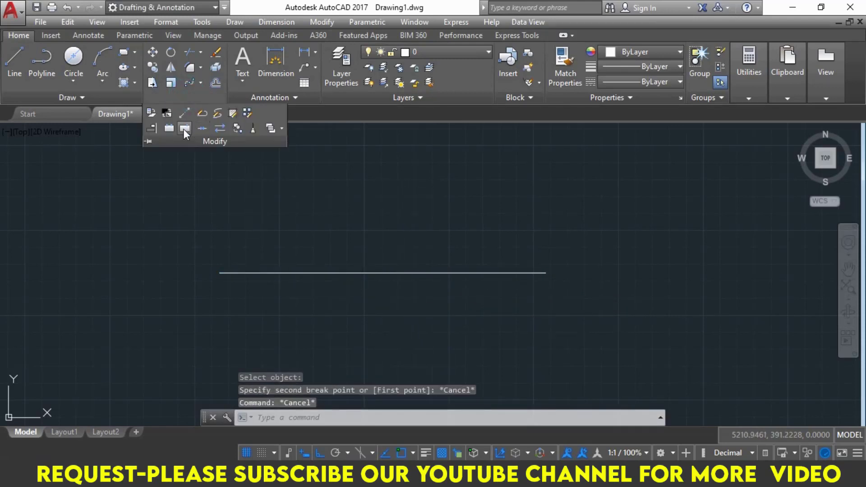
click(184, 129)
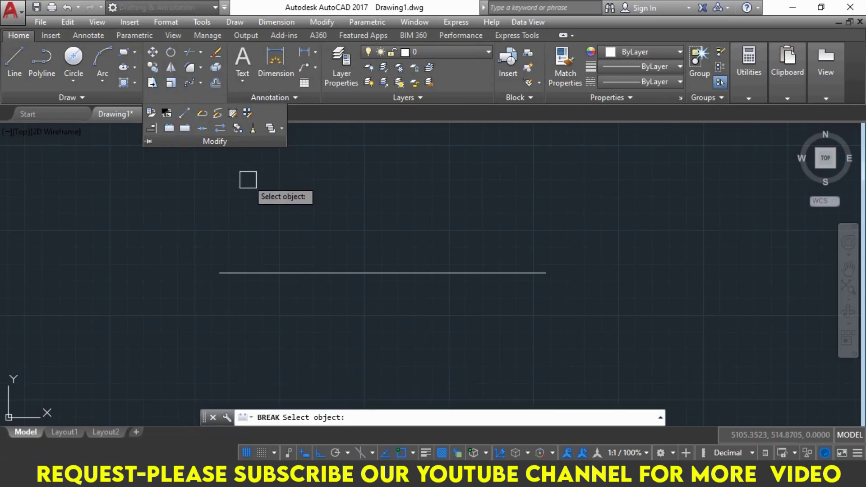
click(384, 278)
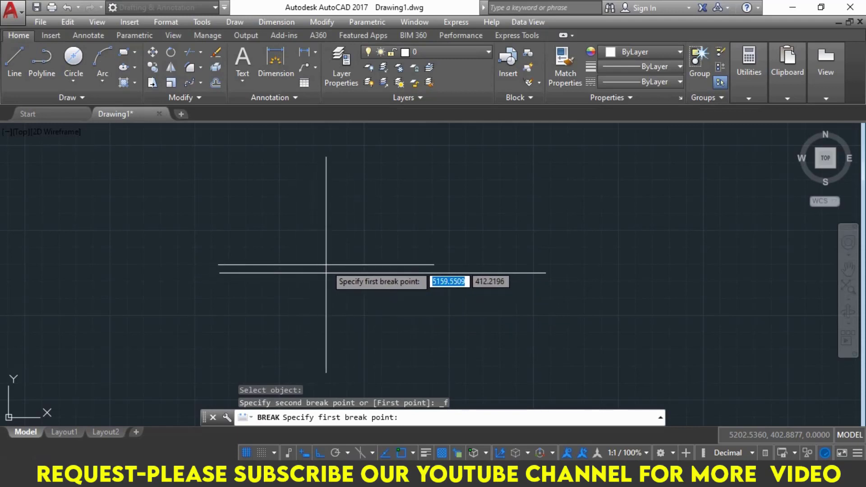
click(413, 453)
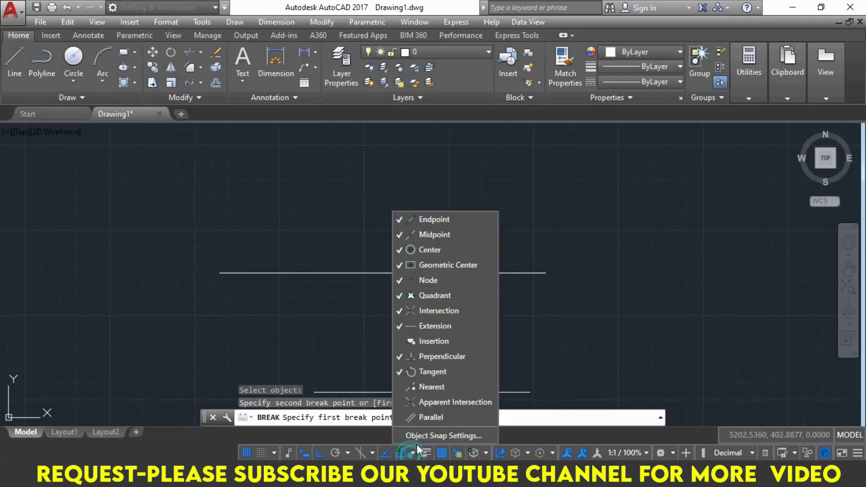
click(413, 390)
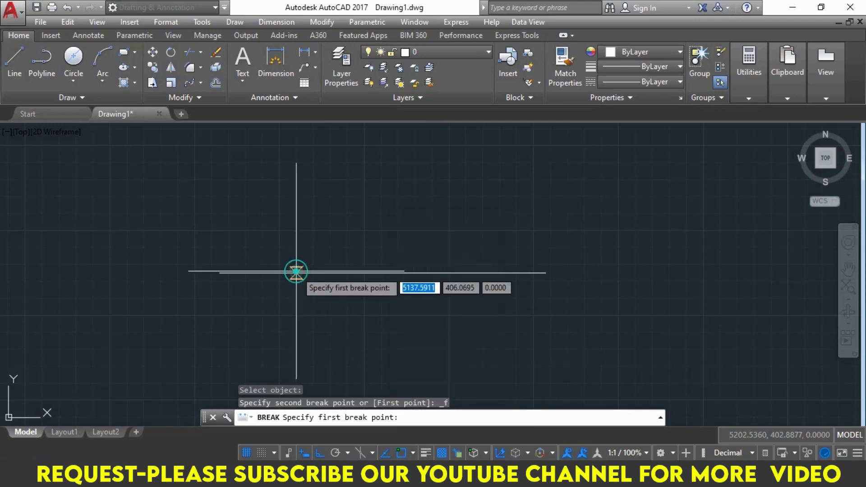
click(297, 272)
text(@)
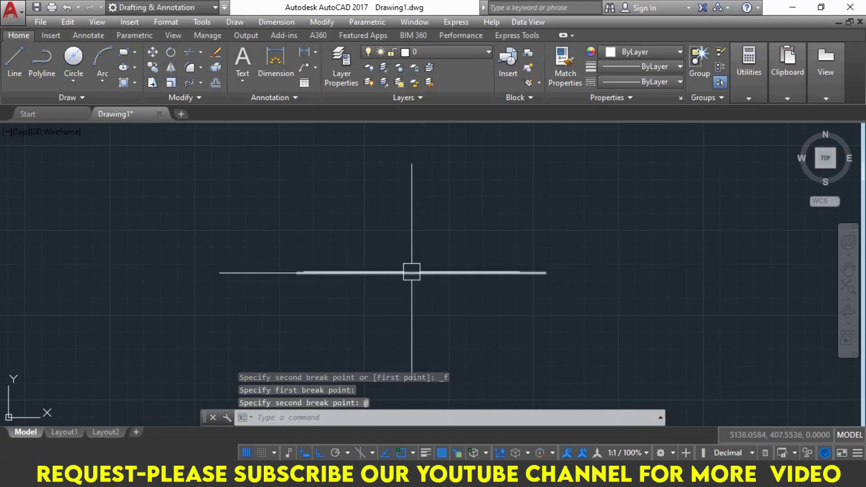
key(Return)
click(412, 272)
click(252, 272)
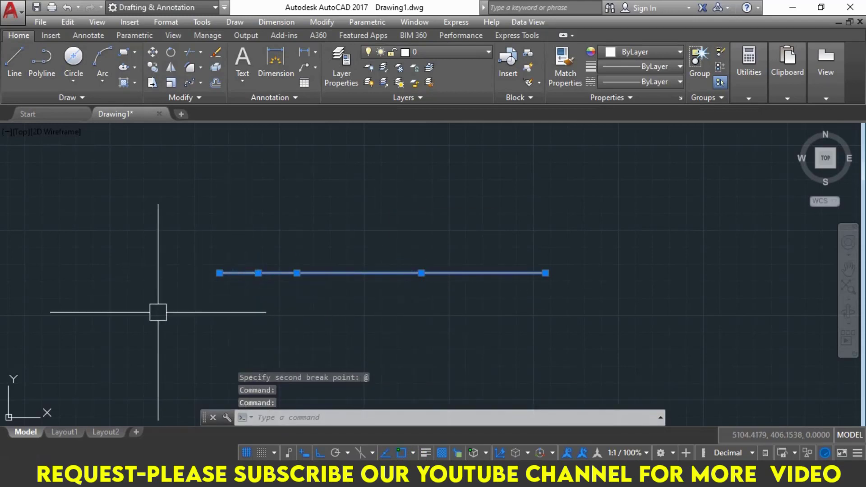
key(Escape)
click(253, 273)
click(336, 273)
text(j)
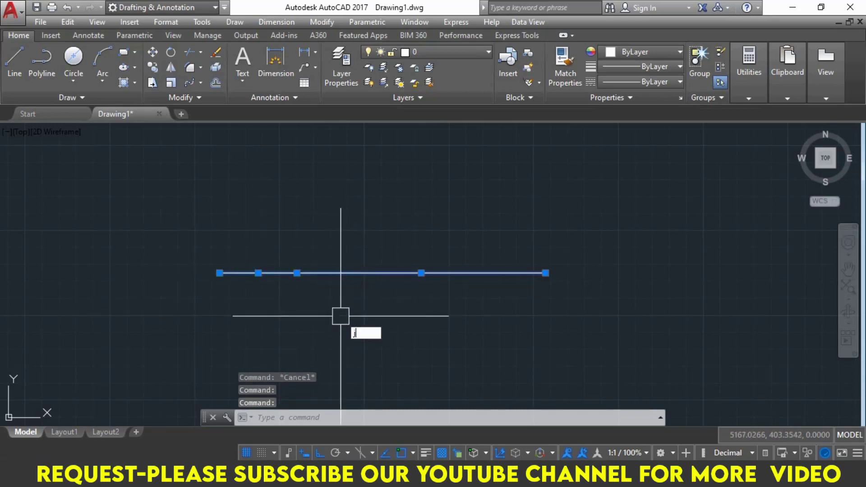
key(Return)
click(330, 273)
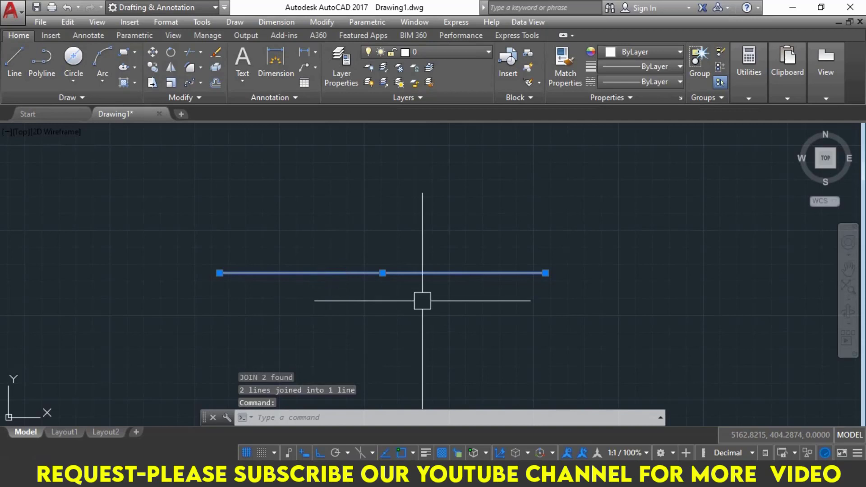
key(Escape)
key(Escape)
key(Escape)
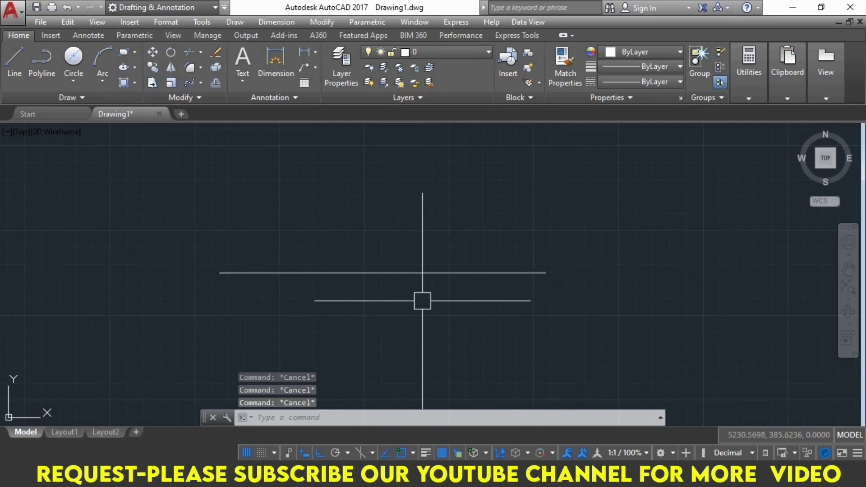
- Try breaking the line between two picked points, then undo it
click(183, 98)
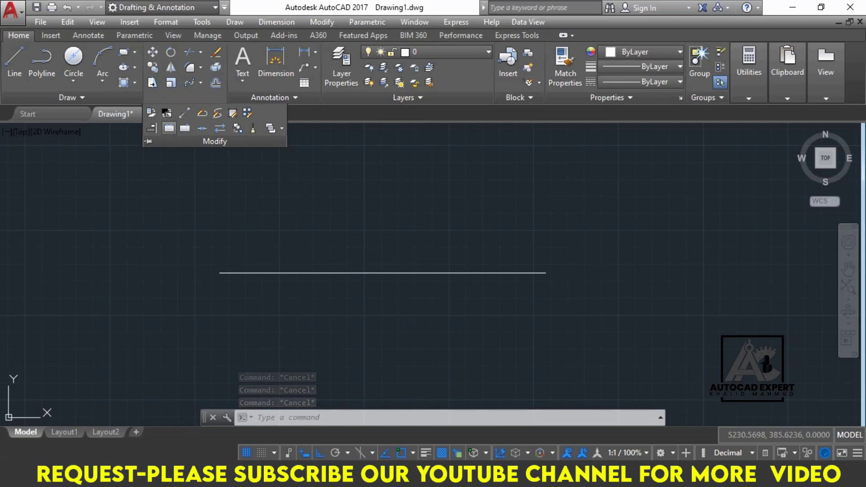
click(341, 188)
key(Escape)
key(Escape)
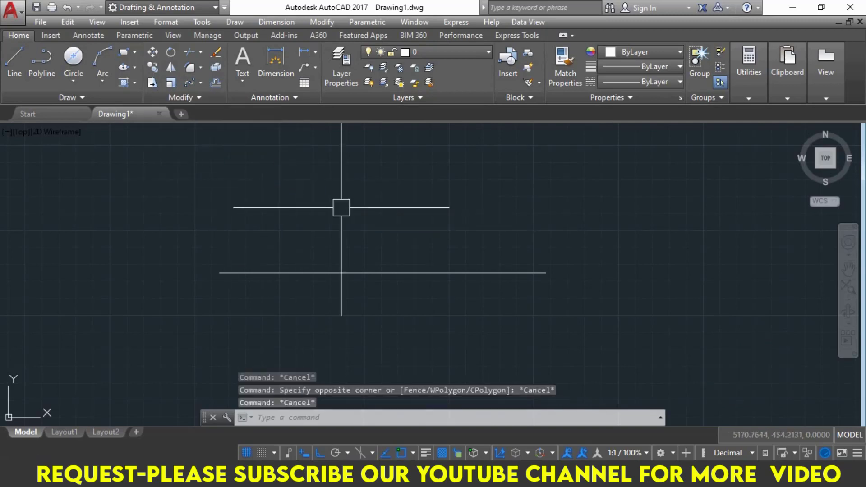
text(br)
key(Return)
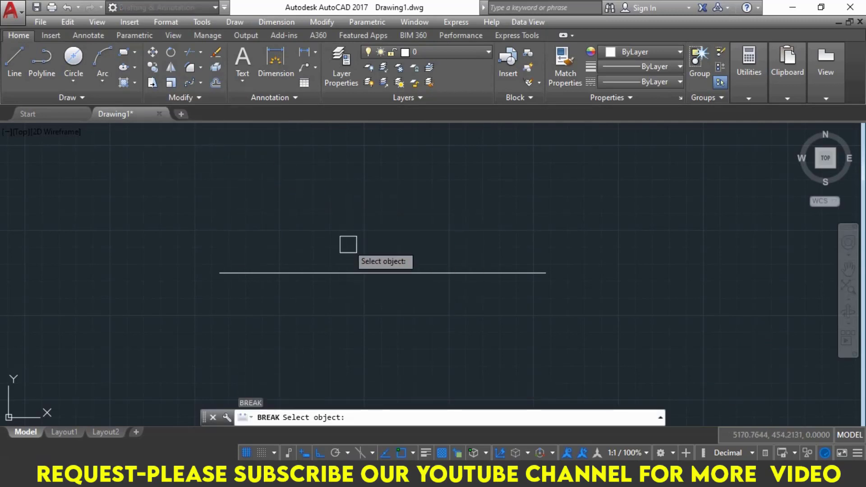
click(355, 268)
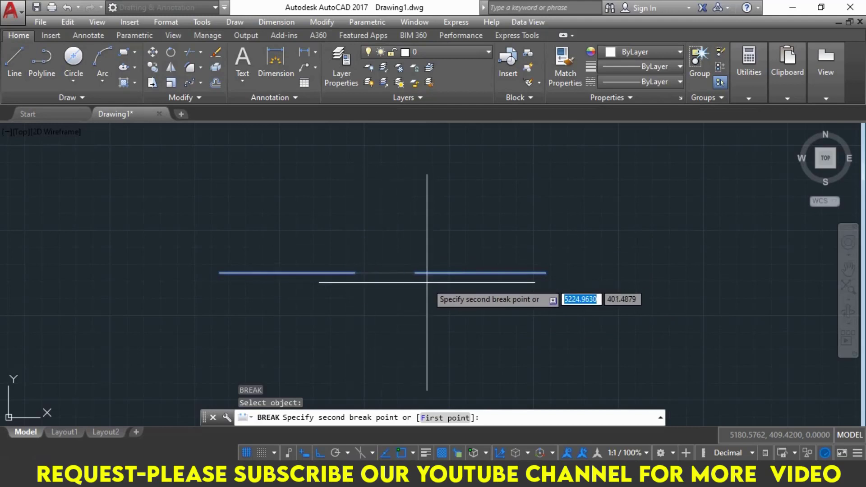
click(481, 294)
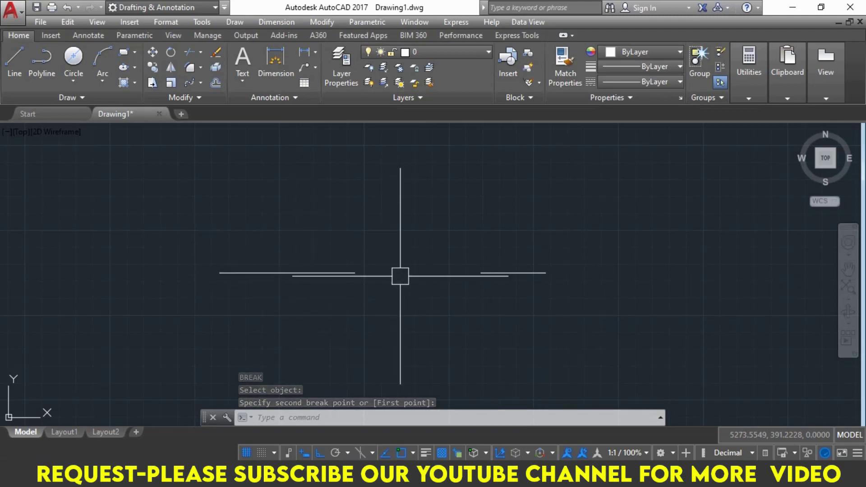
key(ctrl+z)
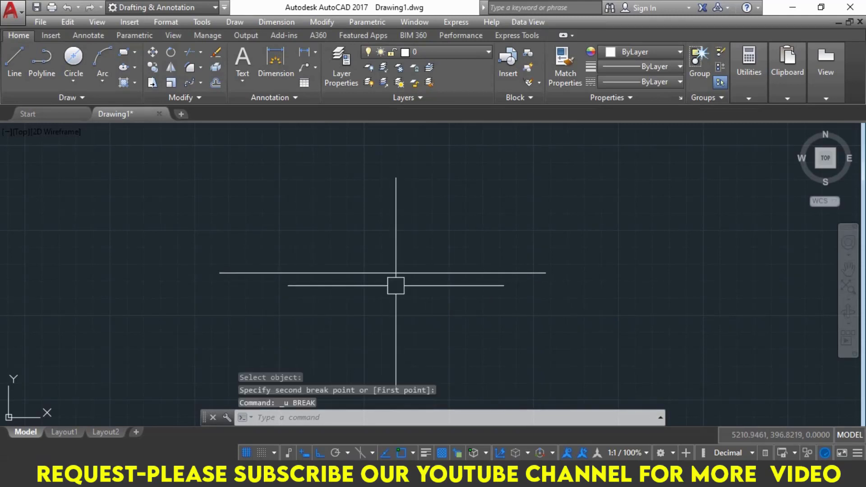
- Break the line with the First point option, leaving short pieces at both ends
click(193, 99)
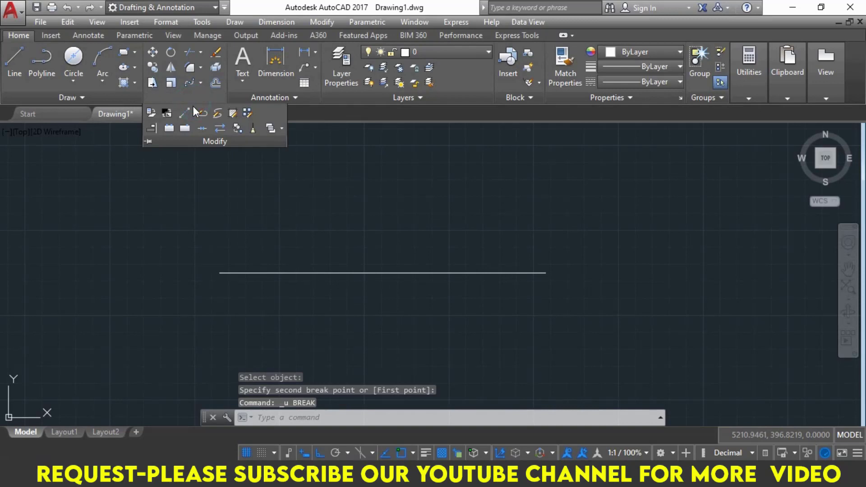
click(170, 128)
click(316, 277)
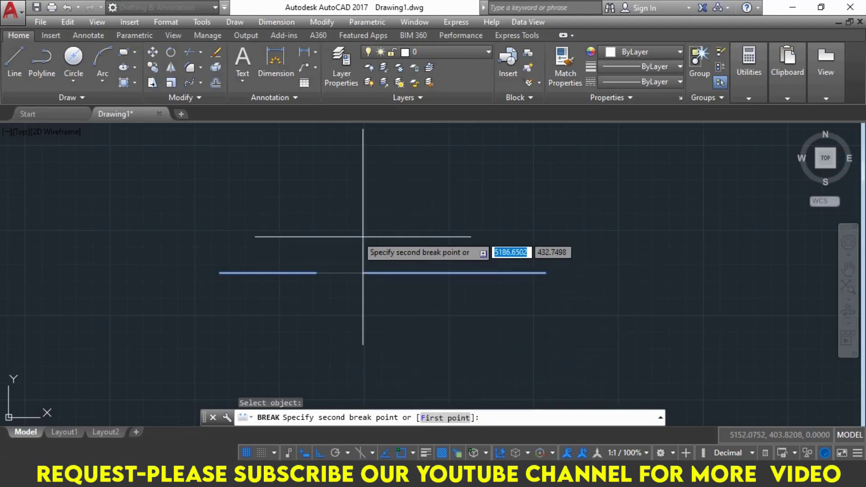
key(Return)
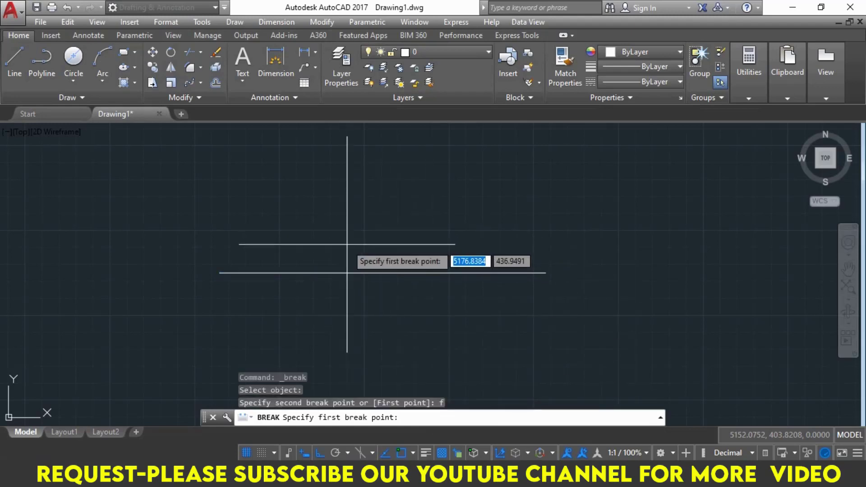
click(274, 273)
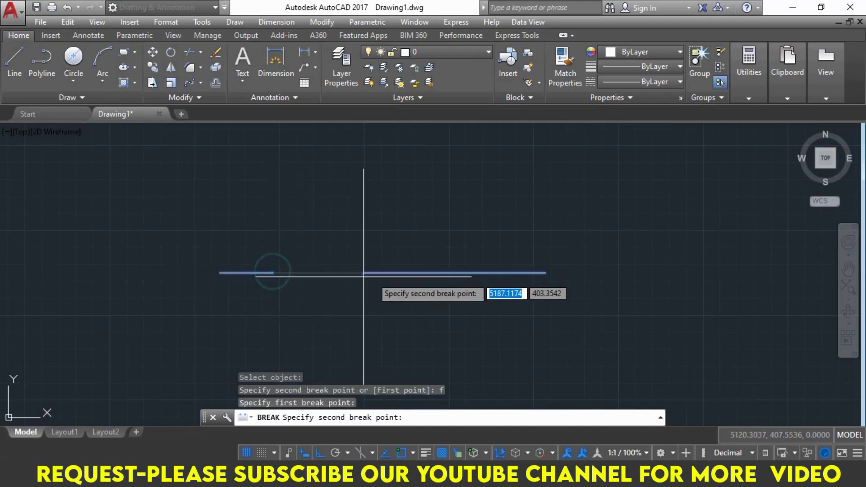
click(498, 273)
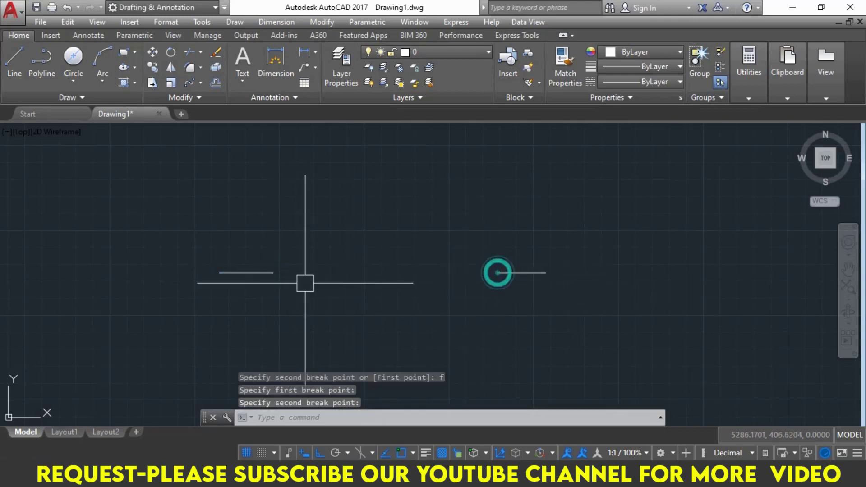